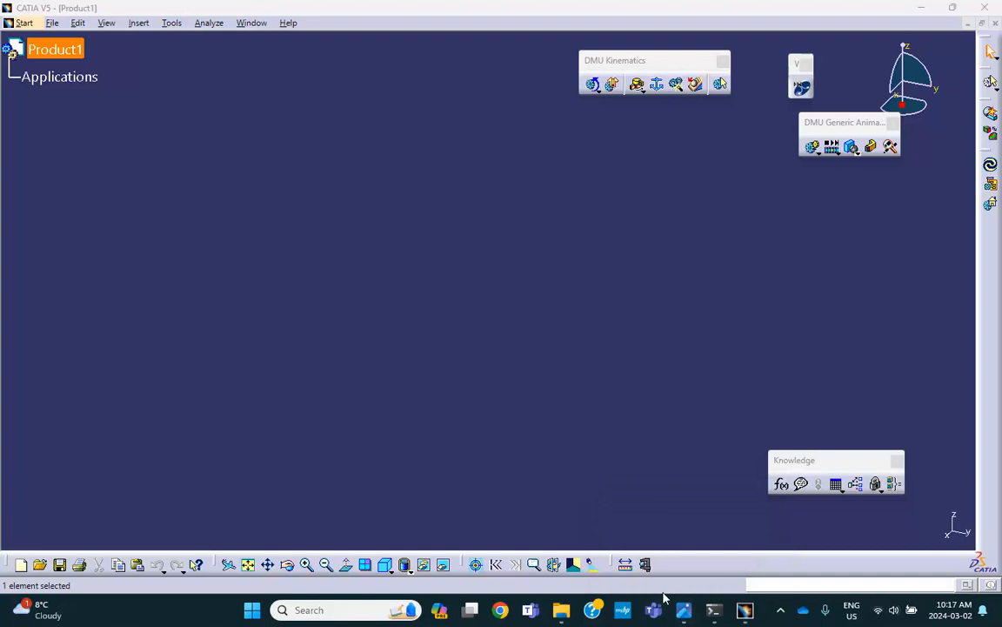
- Examine the planetary gear mechanism reference image with the sun and ring tooth counts, and return to Product1 in CATIA
left_click(643, 550)
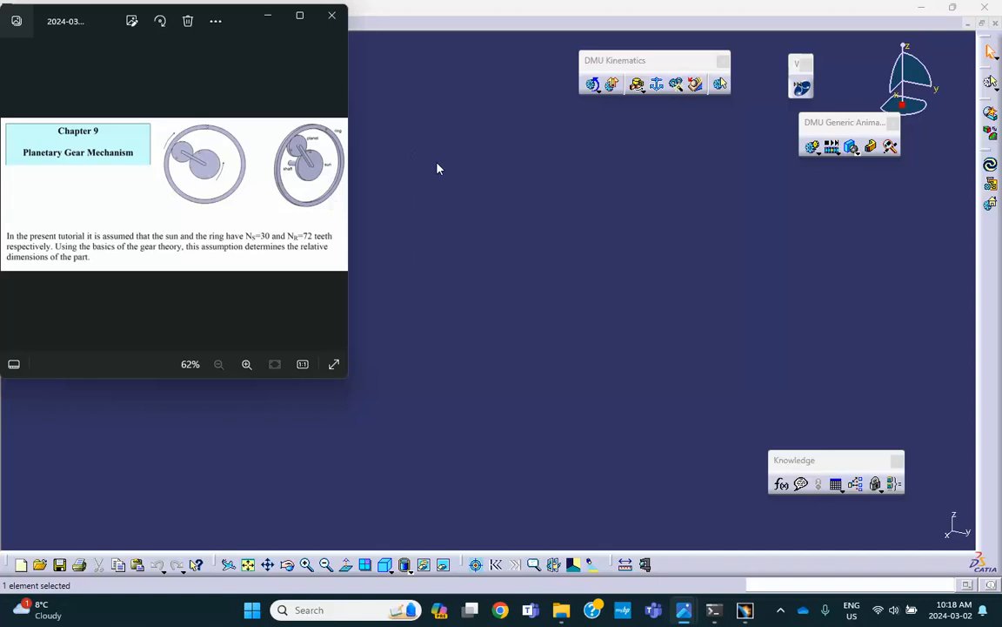
mouse_move(744, 612)
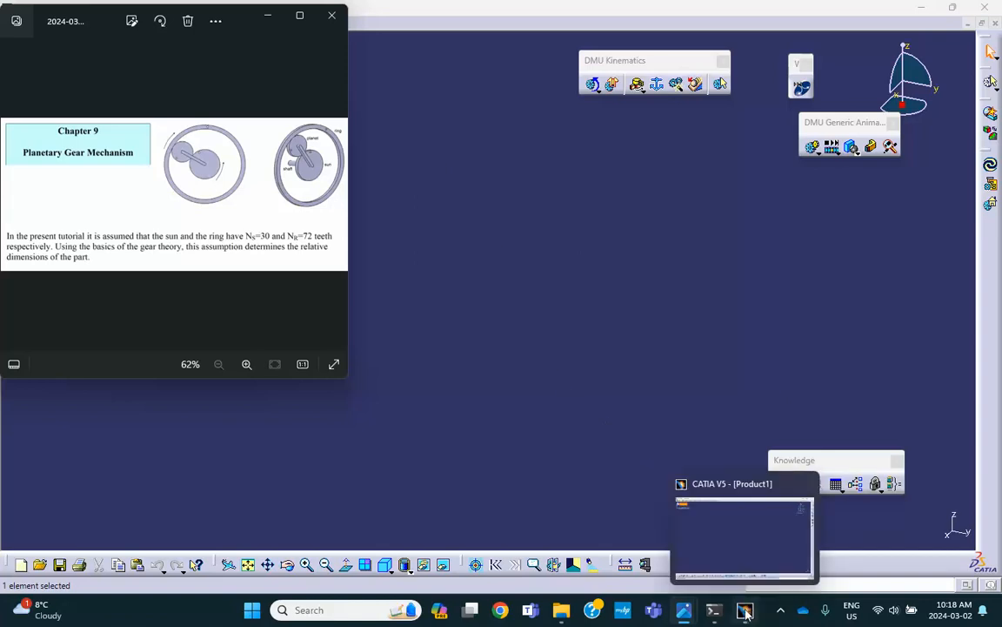
left_click(725, 546)
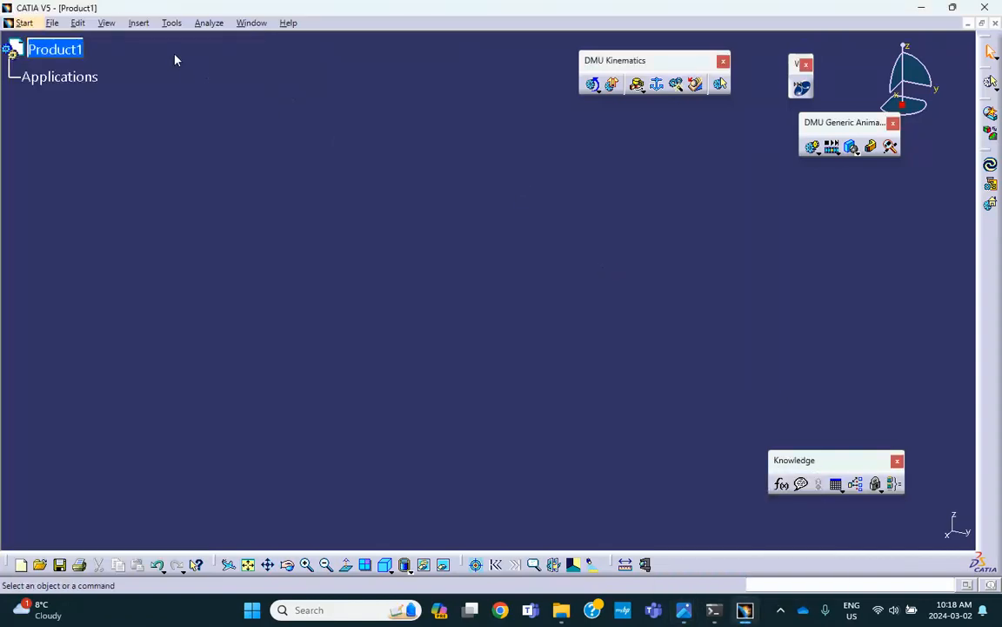
- Through Save Management, set the save location of Product1 to the Planetary Gear folder on the Desktop
left_click(53, 23)
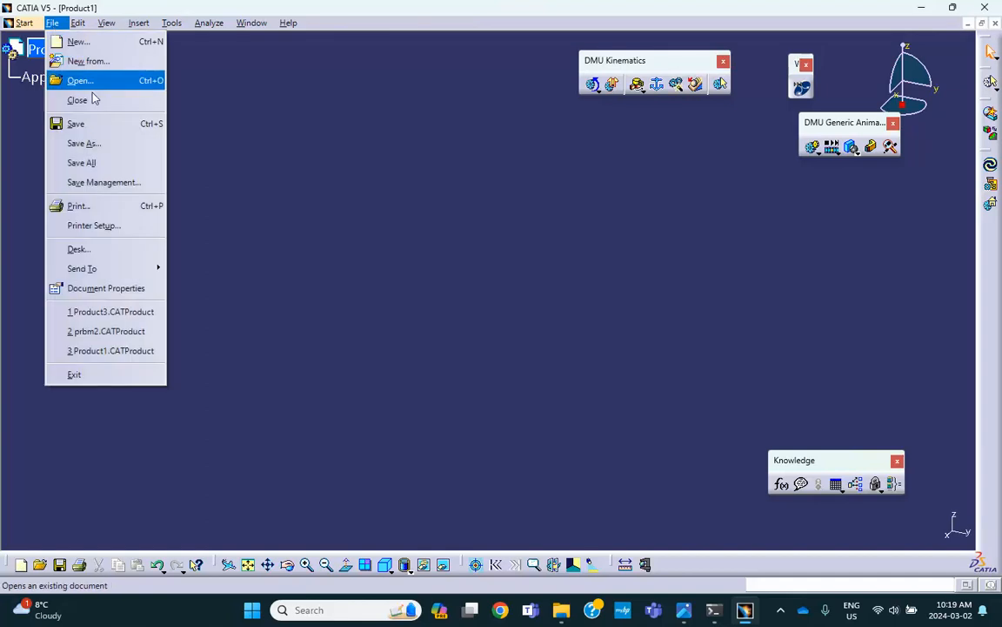
left_click(113, 182)
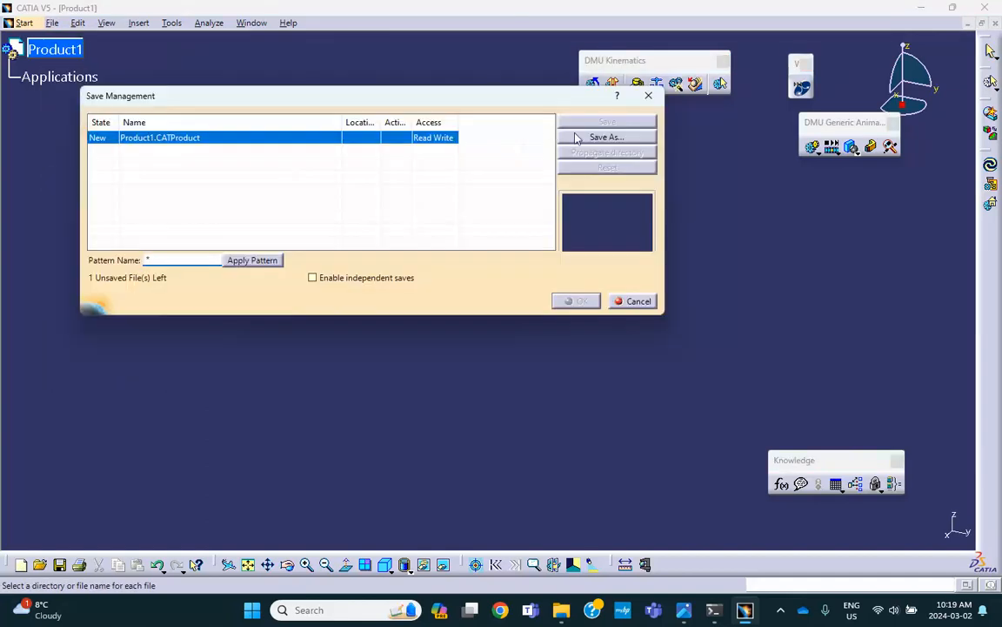
left_click(587, 137)
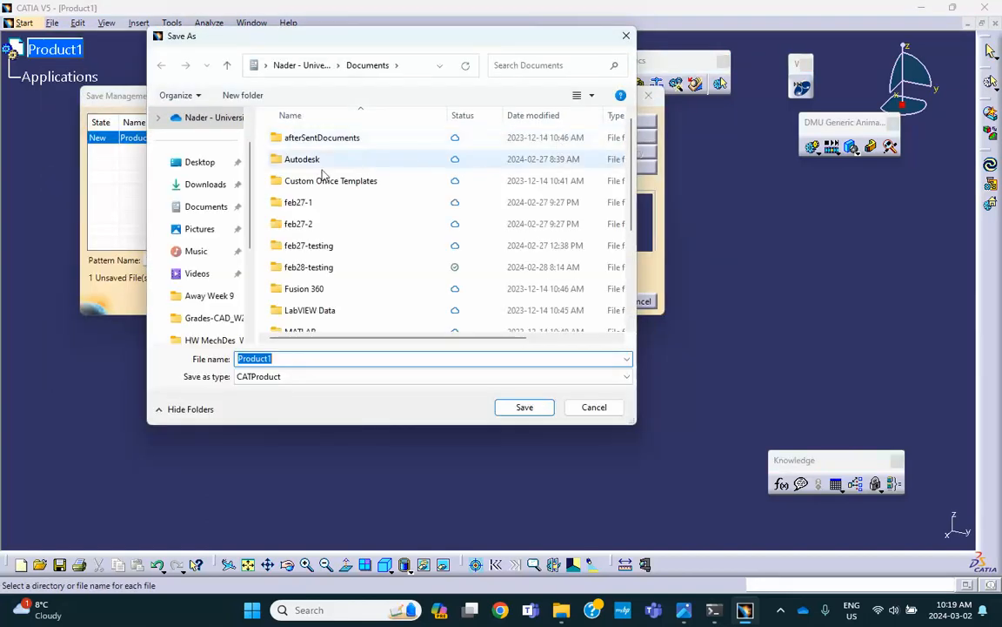
left_click(206, 163)
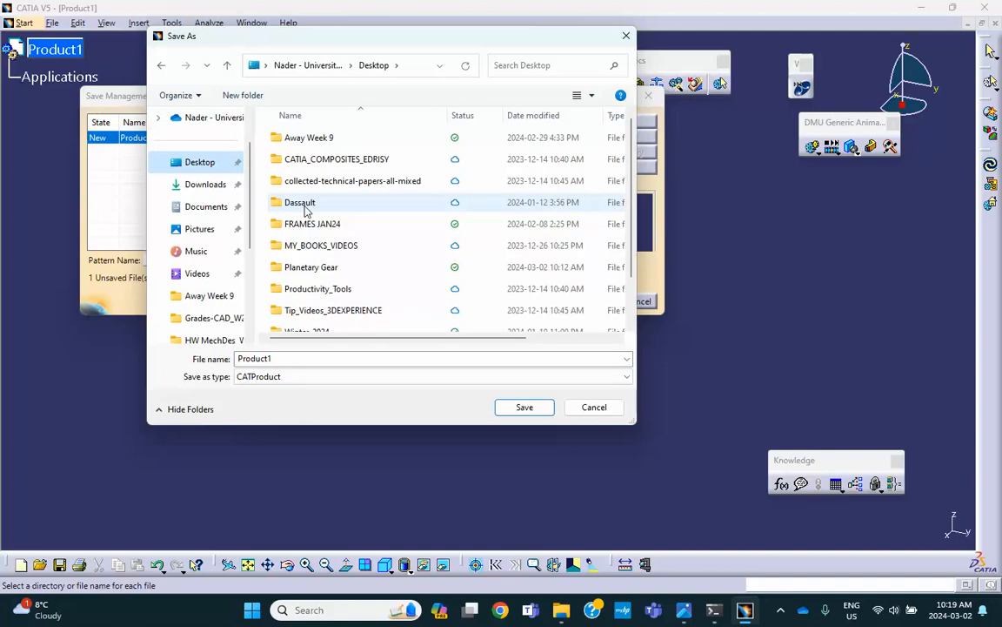
scroll(304, 208, "down", 1)
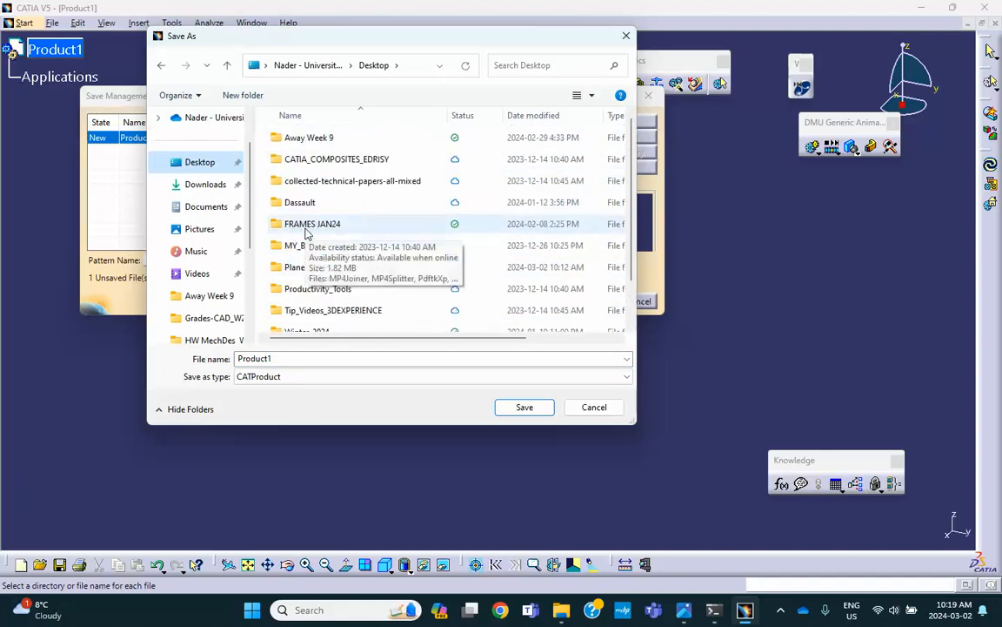
scroll(305, 231, "up", 1)
scroll(305, 231, "down", 1)
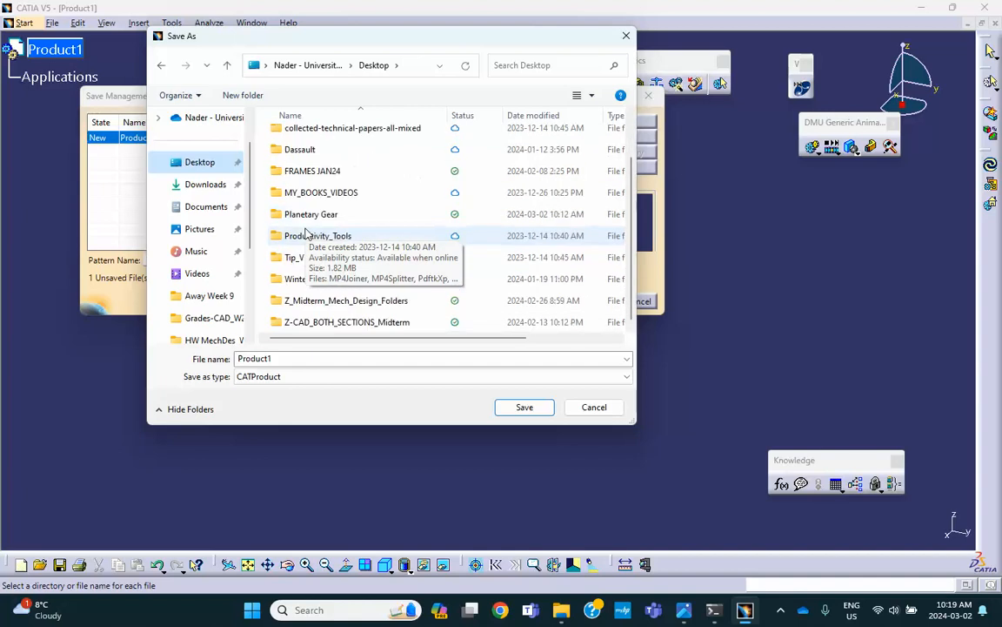
double_click(292, 215)
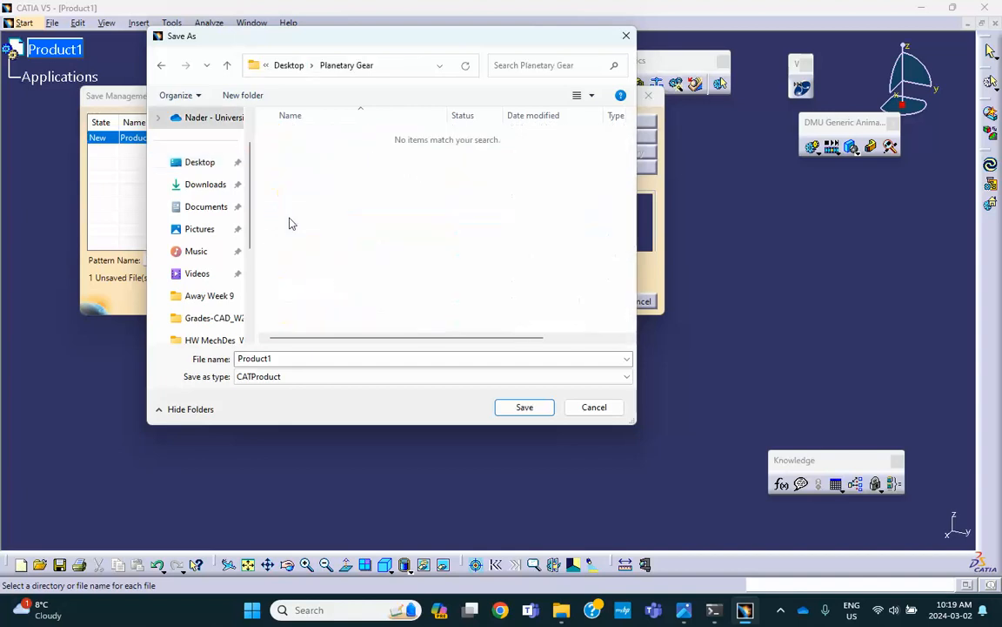
left_click(527, 407)
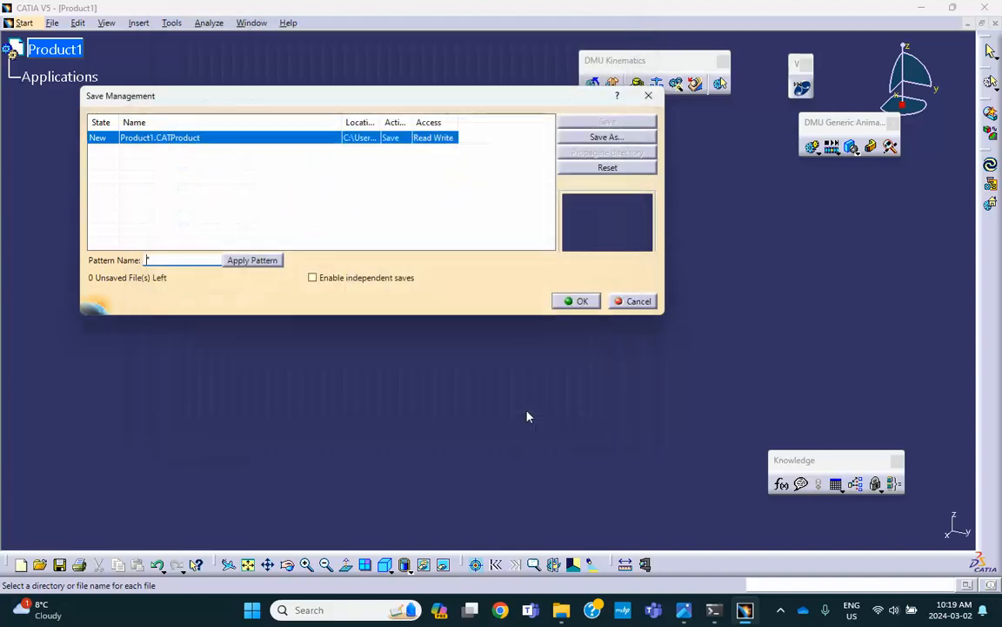
- Change the product's save file name to shaft and carry out the save
left_click(607, 137)
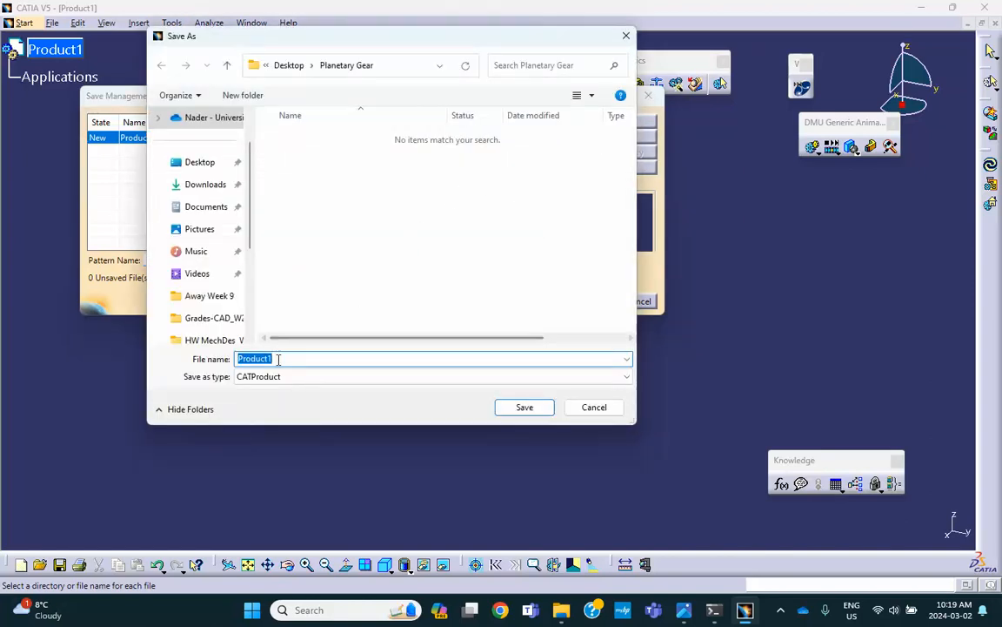
type("shaft")
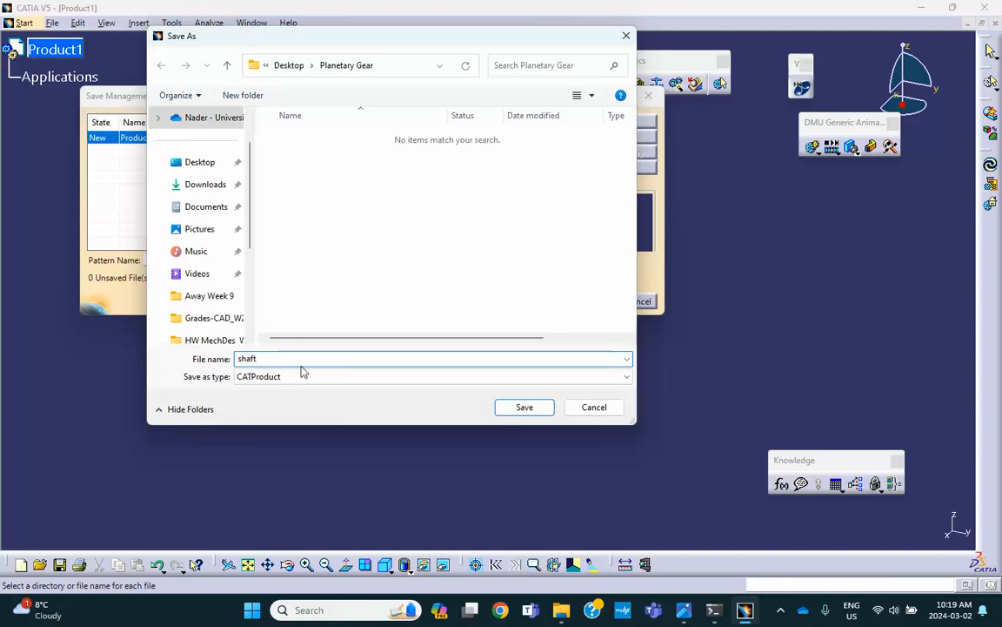
left_click(524, 407)
left_click(582, 302)
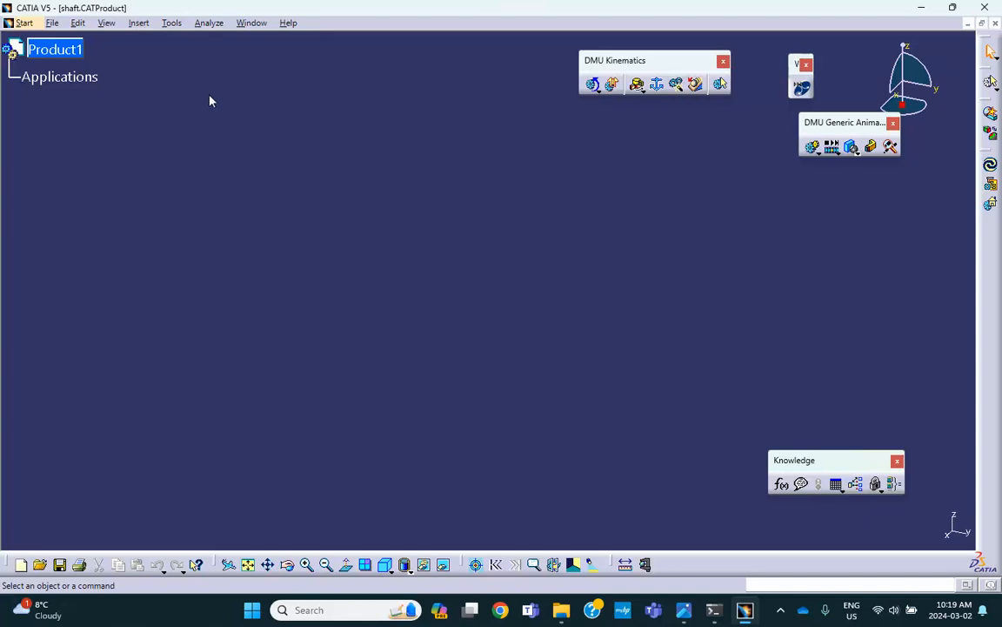
- Insert a new part into Product1
left_click(140, 28)
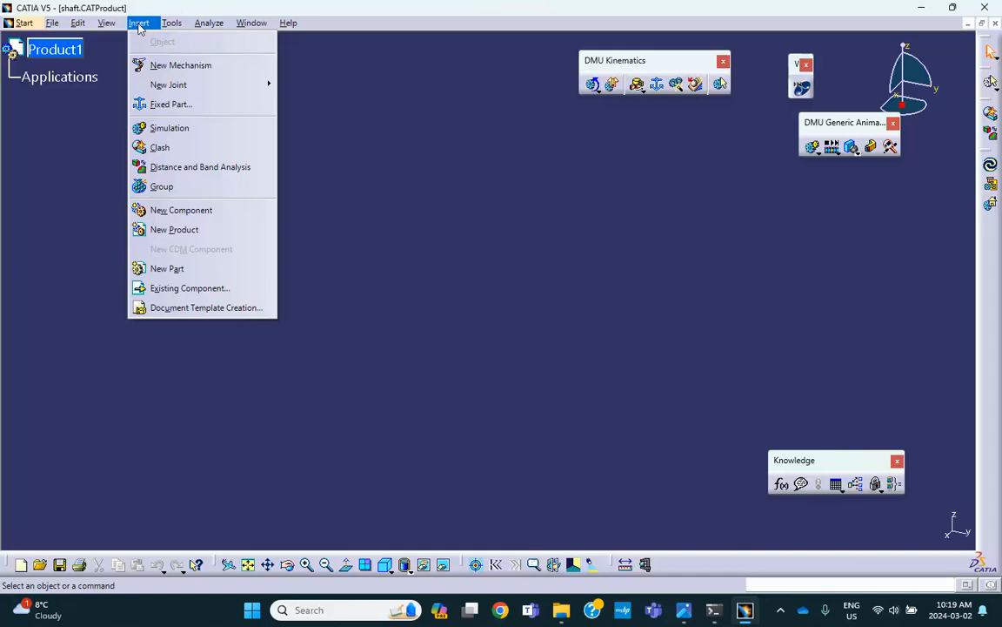
left_click(163, 271)
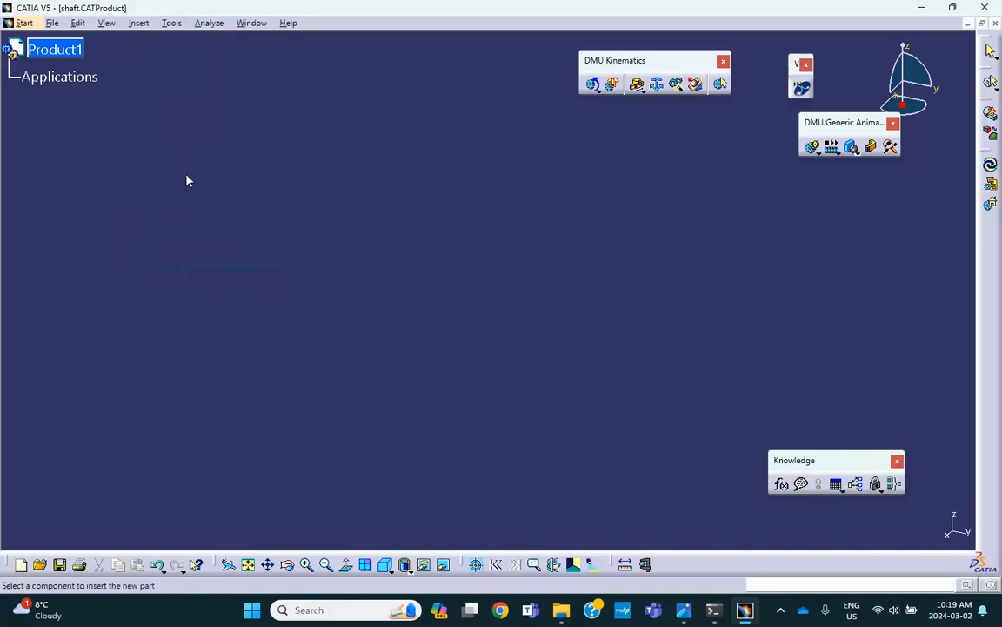
left_click(54, 50)
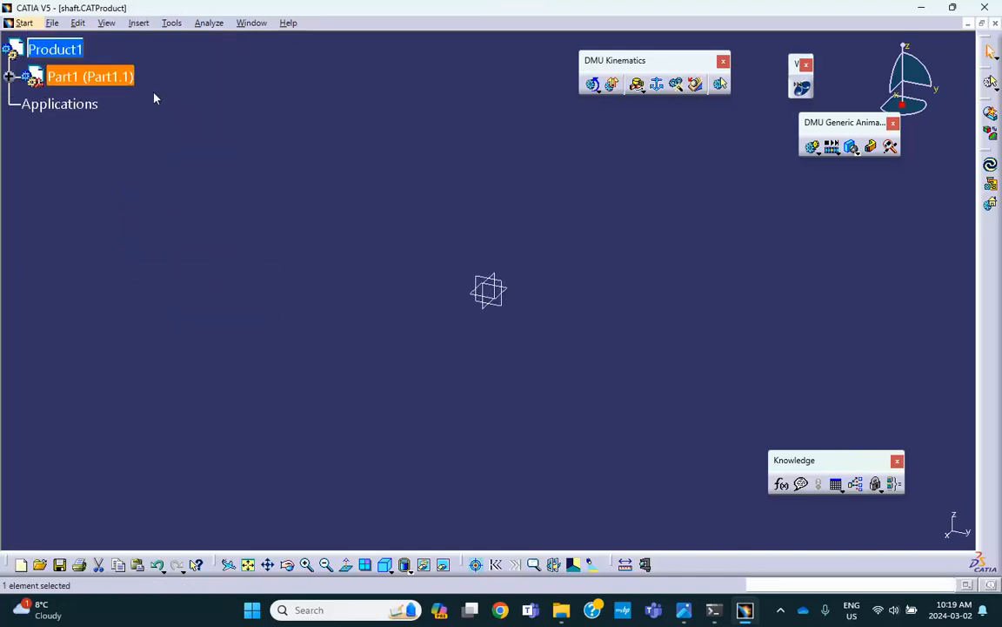
- Rename the new part by setting both its instance name and part number to shaft
left_click(10, 76)
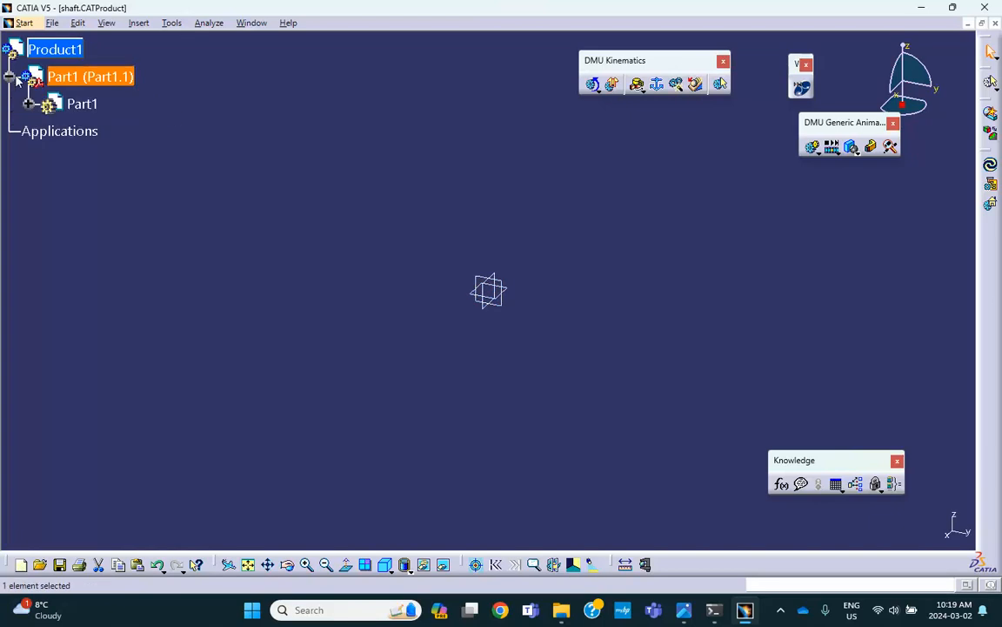
right_click(100, 80)
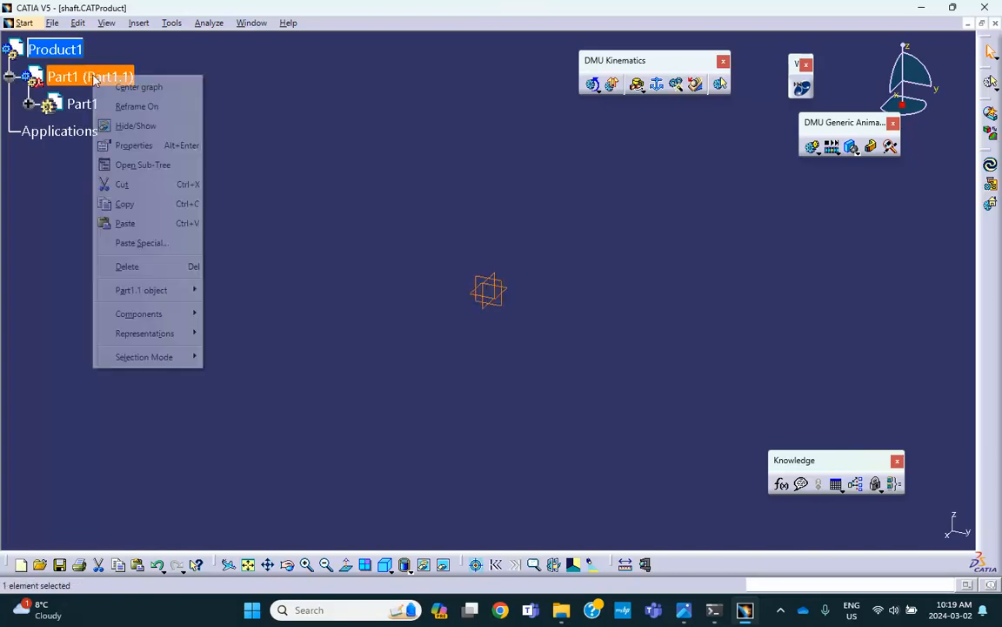
left_click(178, 143)
left_click_drag(721, 241, 636, 254)
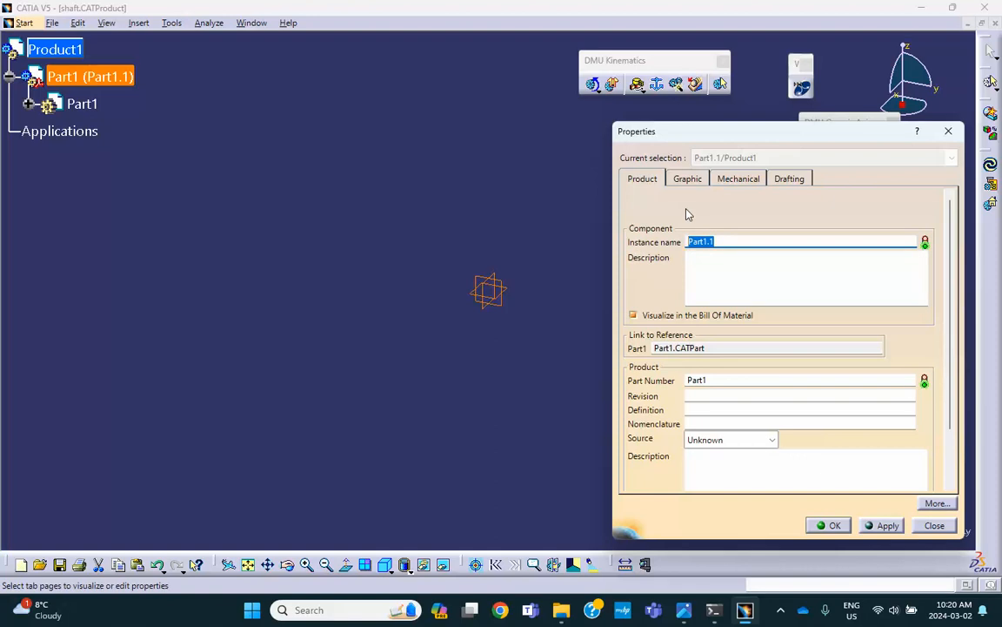
type("shaft")
left_click_drag(723, 380, 672, 380)
type("s")
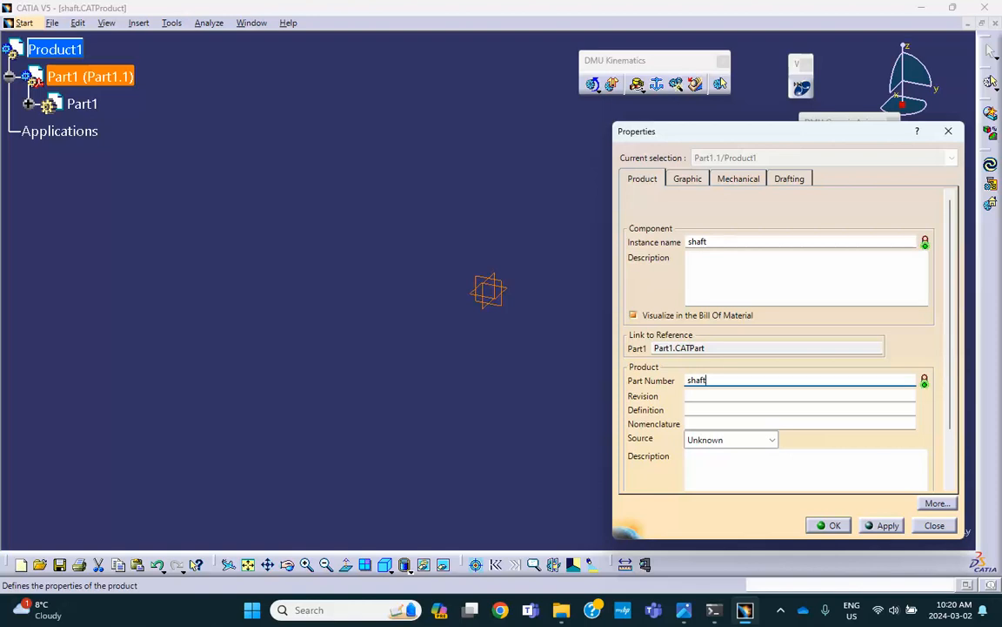
scroll(662, 375, "down", 2)
left_click(831, 525)
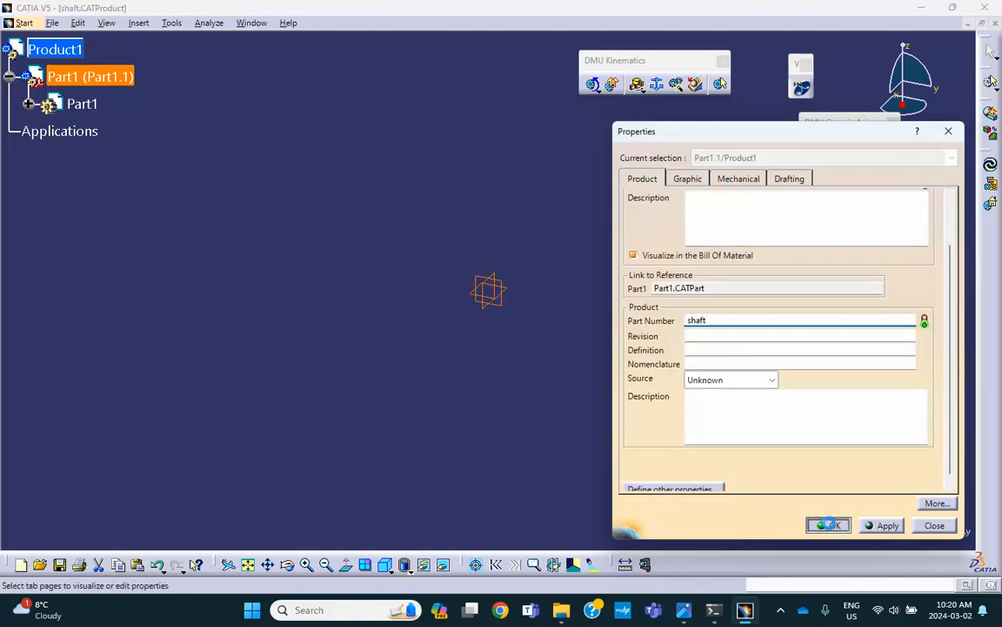
- Activate the shaft part for editing in Part Design and start a sketch on its zx plane
left_click(28, 104)
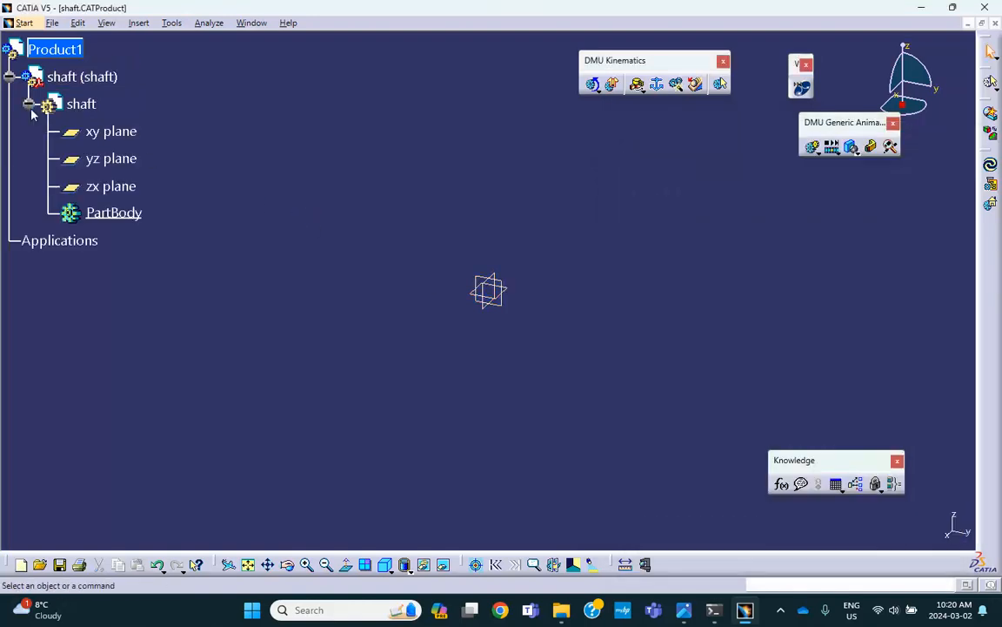
double_click(80, 104)
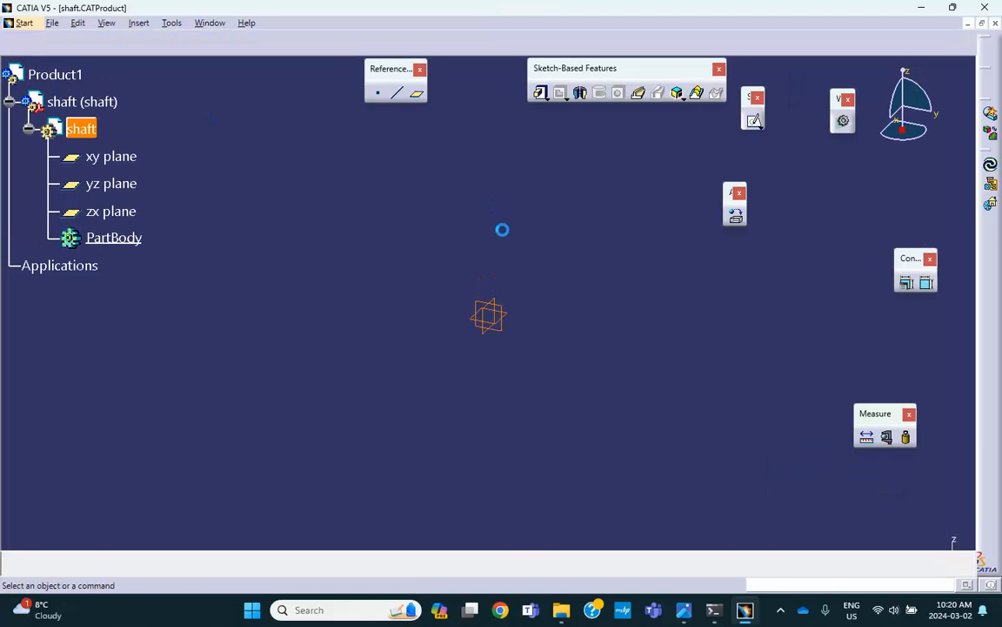
left_click(499, 292)
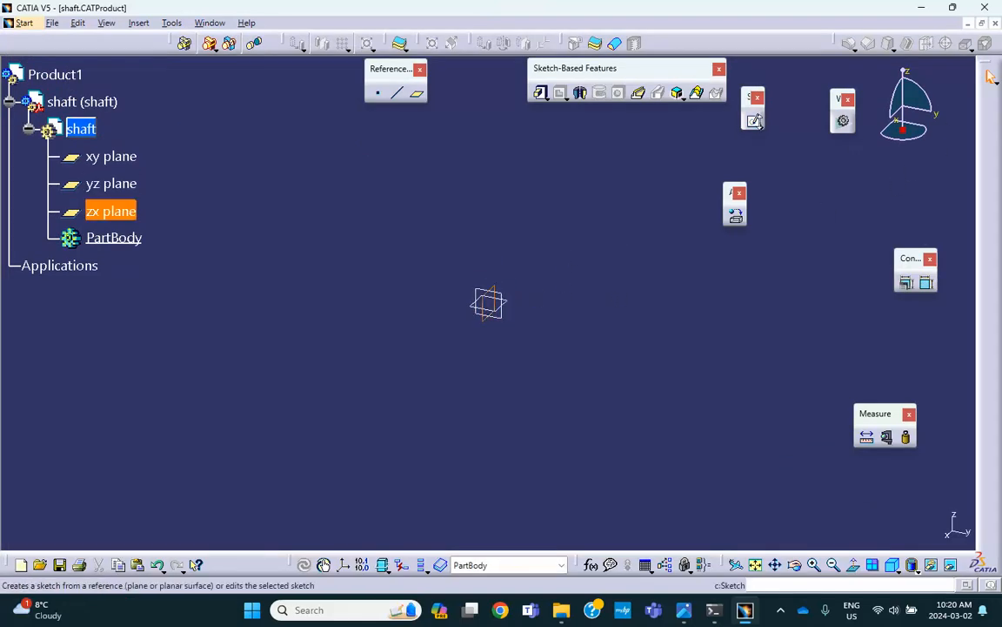
left_click(756, 123)
left_click(736, 190)
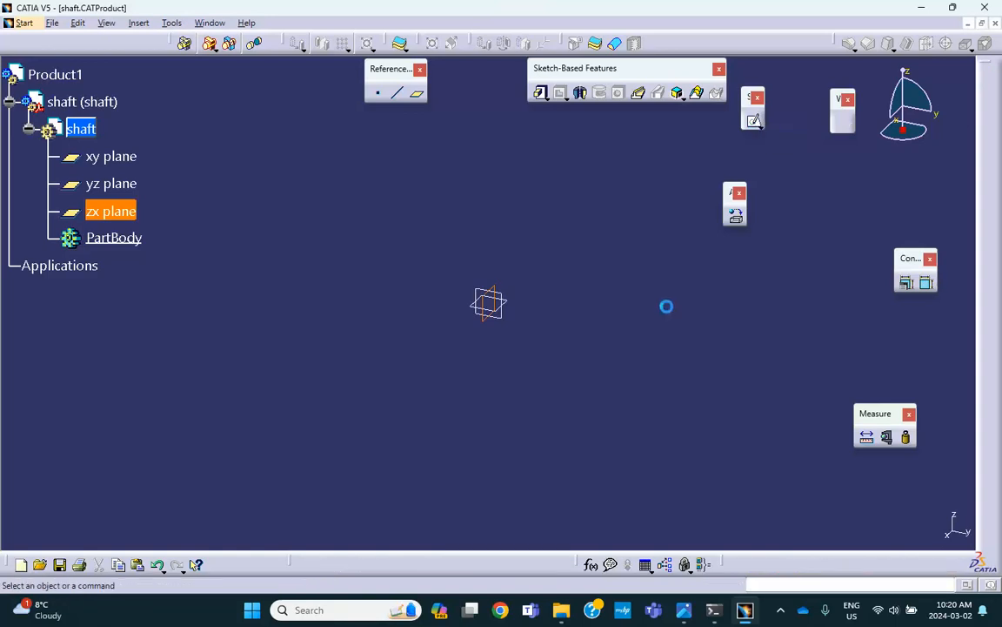
- Draw a circle about 0.46 in in diameter centred on the sketch origin
left_click(656, 109)
left_click(497, 297)
left_click(497, 304)
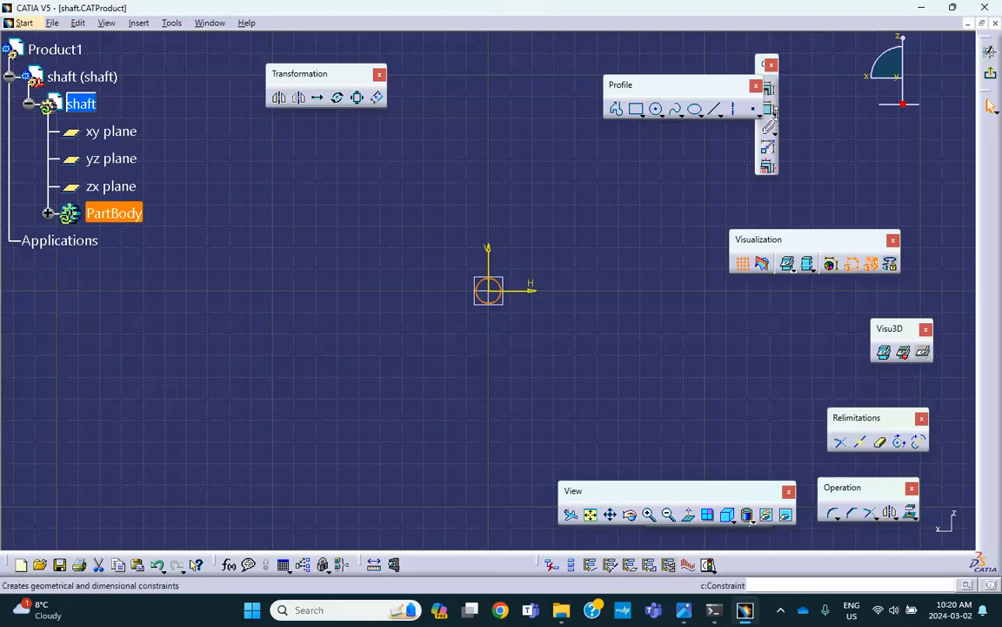
- Dimension the circle's diameter, set it to 20mm, and exit the sketch
left_click_drag(761, 110, 763, 116)
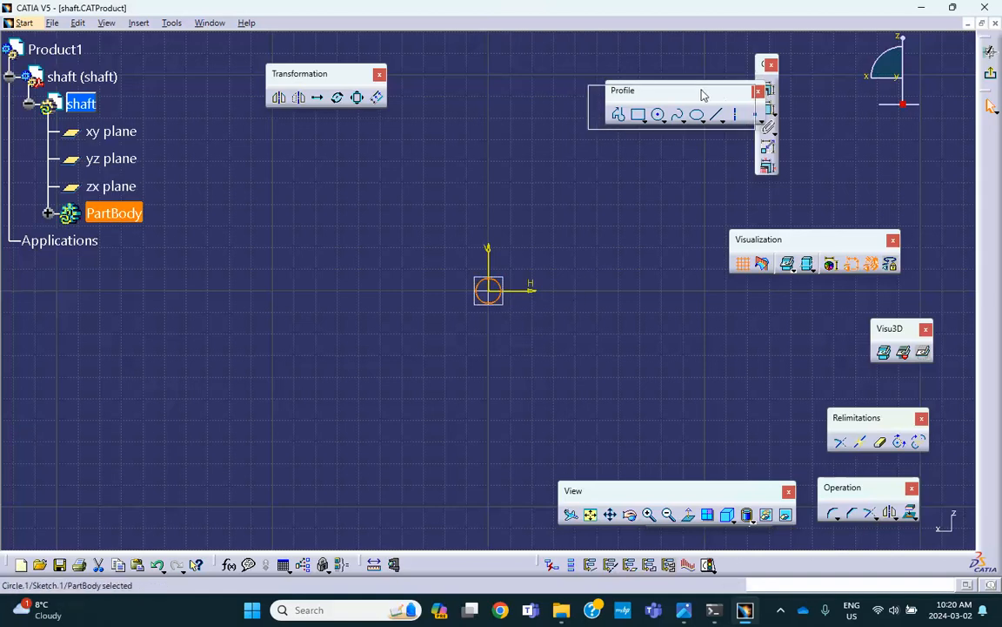
left_click_drag(717, 94, 702, 99)
left_click(600, 313)
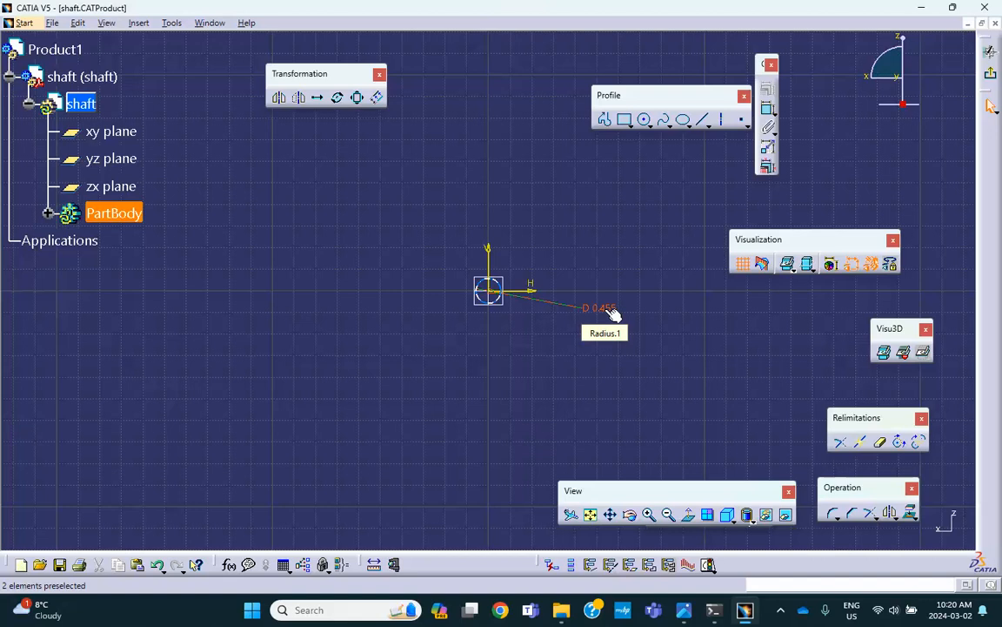
double_click(613, 312)
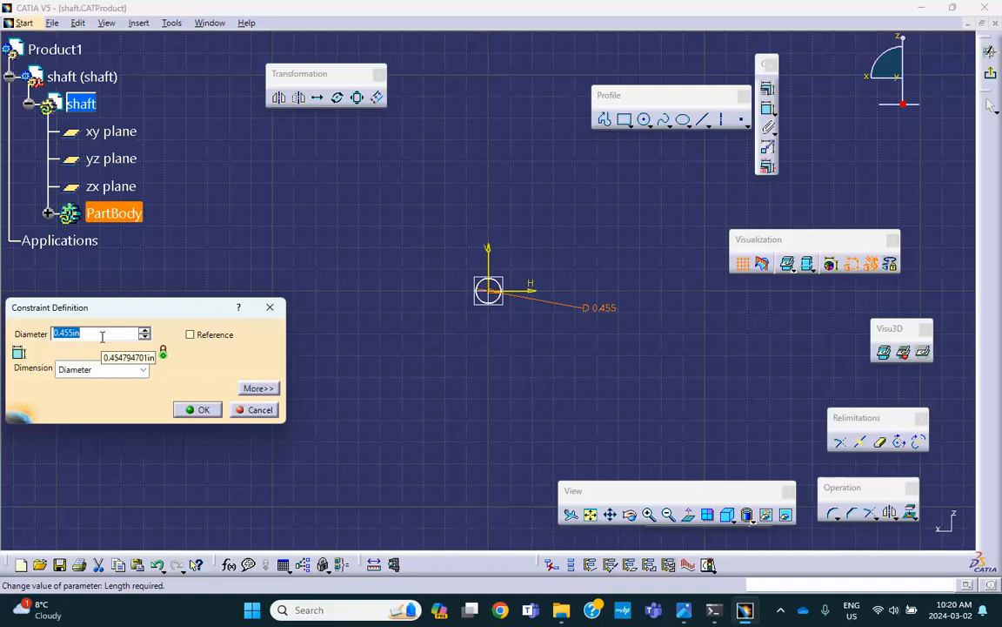
type("20mm")
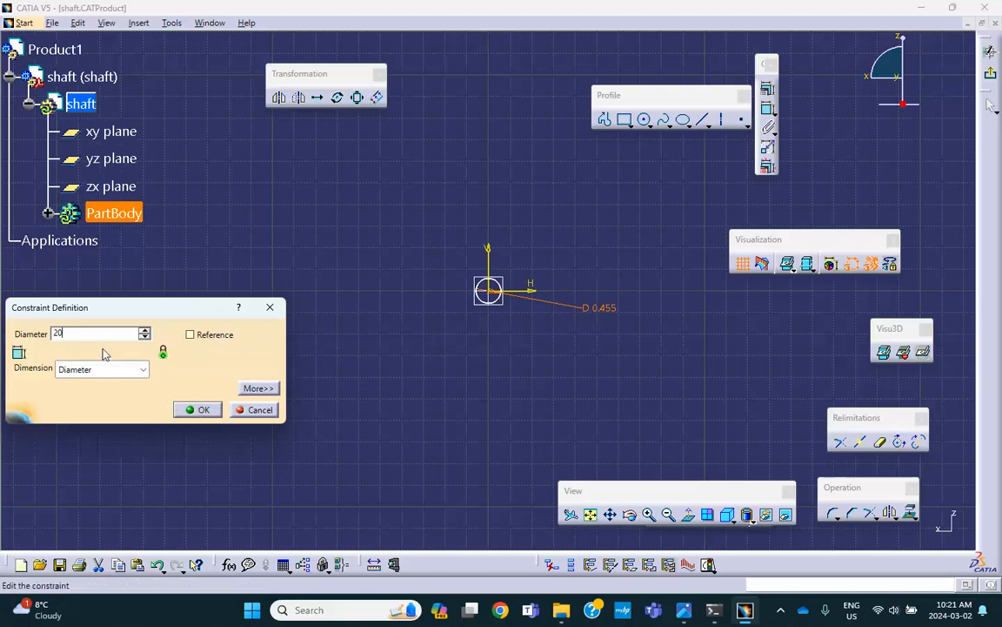
left_click(199, 409)
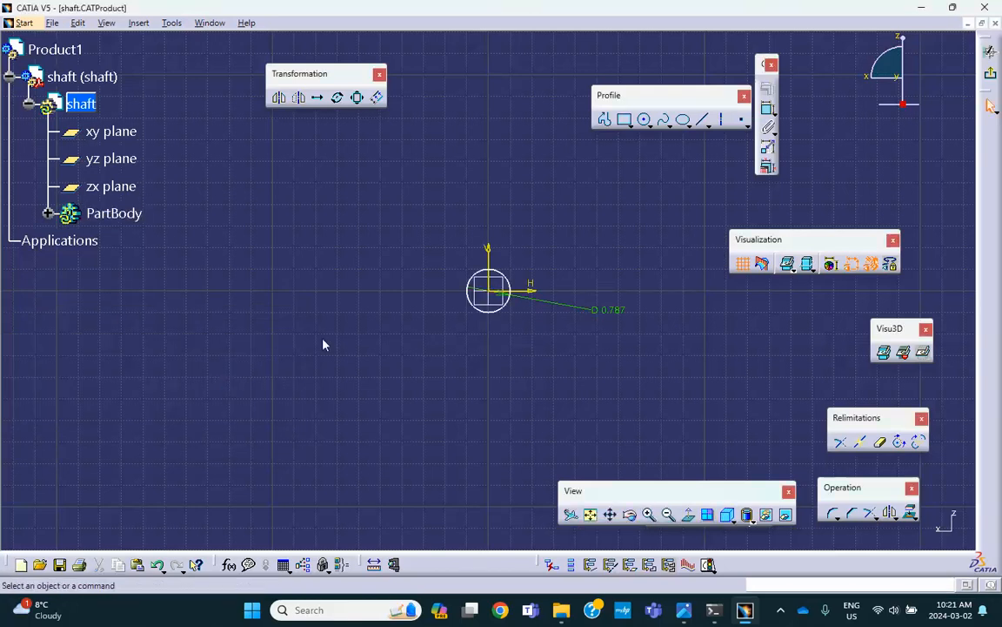
left_click(897, 71)
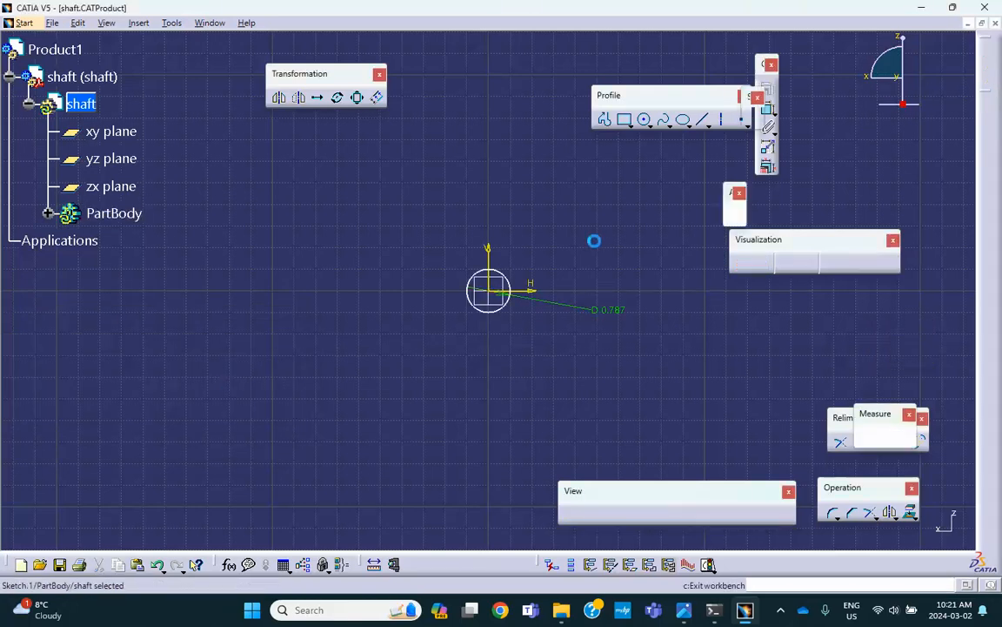
mouse_move(593, 248)
middle_mouse_down()
mouse_move(530, 242)
mouse_move(574, 342)
mouse_move(575, 307)
mouse_move(574, 322)
middle_mouse_up()
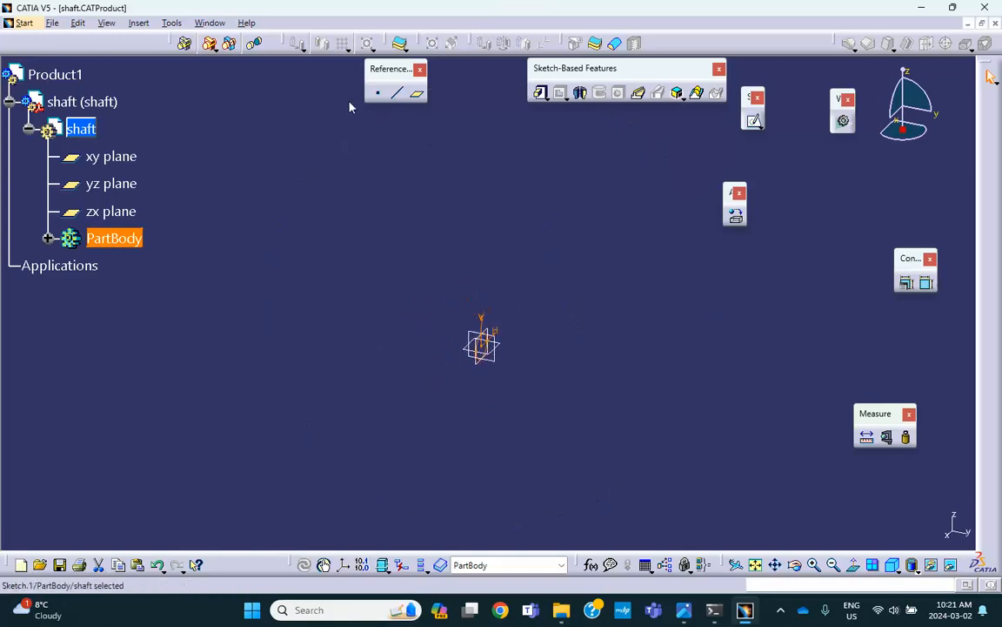
- Change the length unit in the program options to Millimeter (mm) and apply it
left_click(170, 24)
left_click(197, 333)
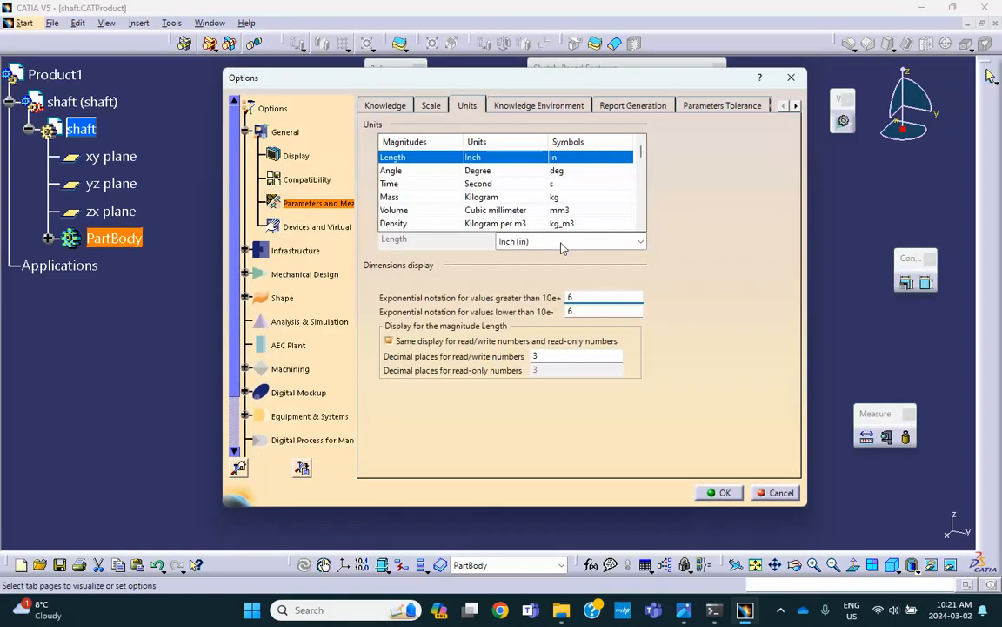
left_click(513, 241)
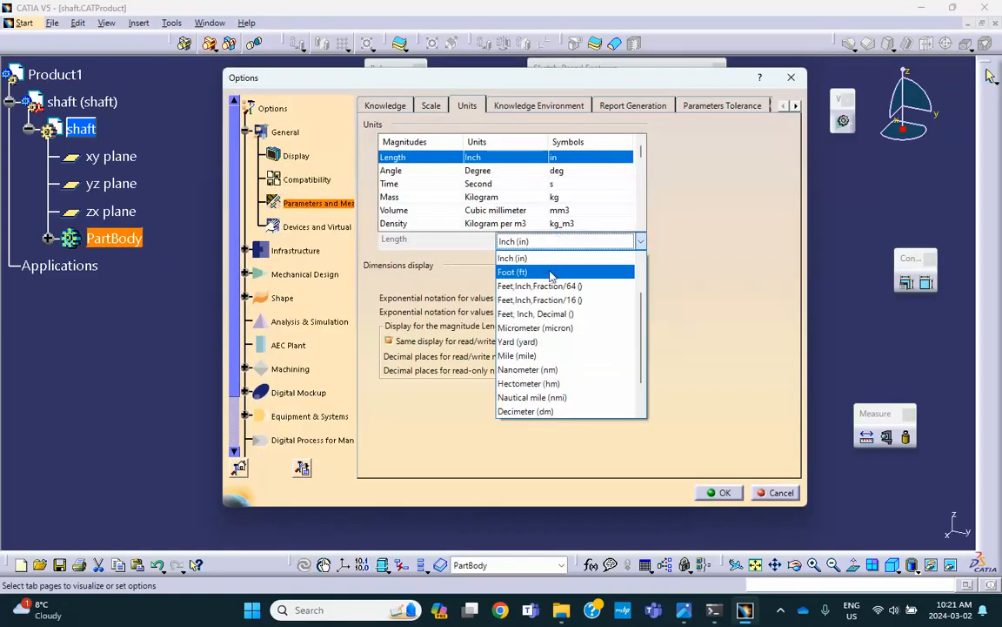
scroll(533, 262, "up", 2)
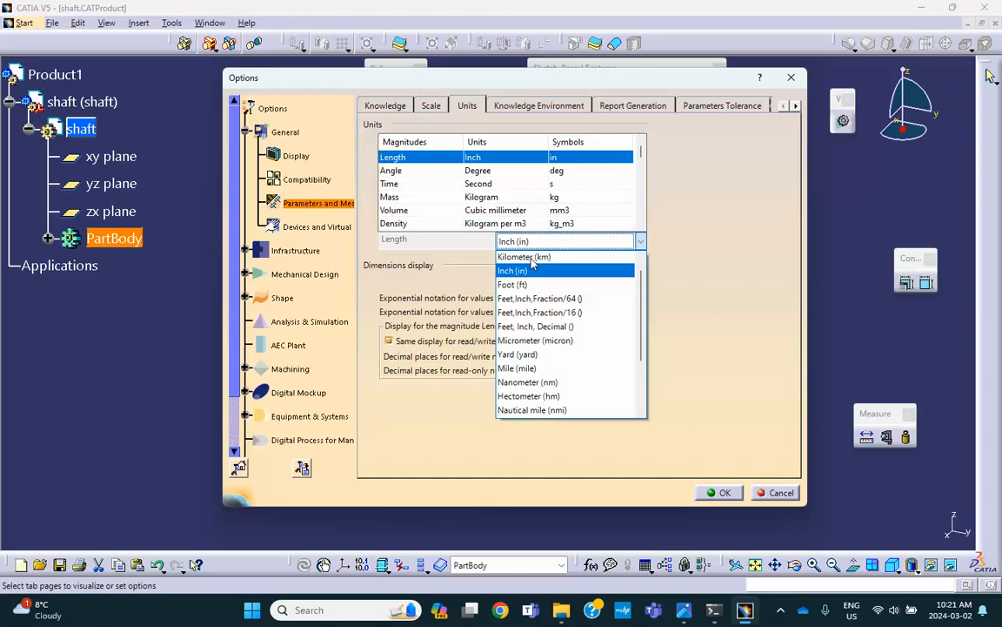
left_click(529, 259)
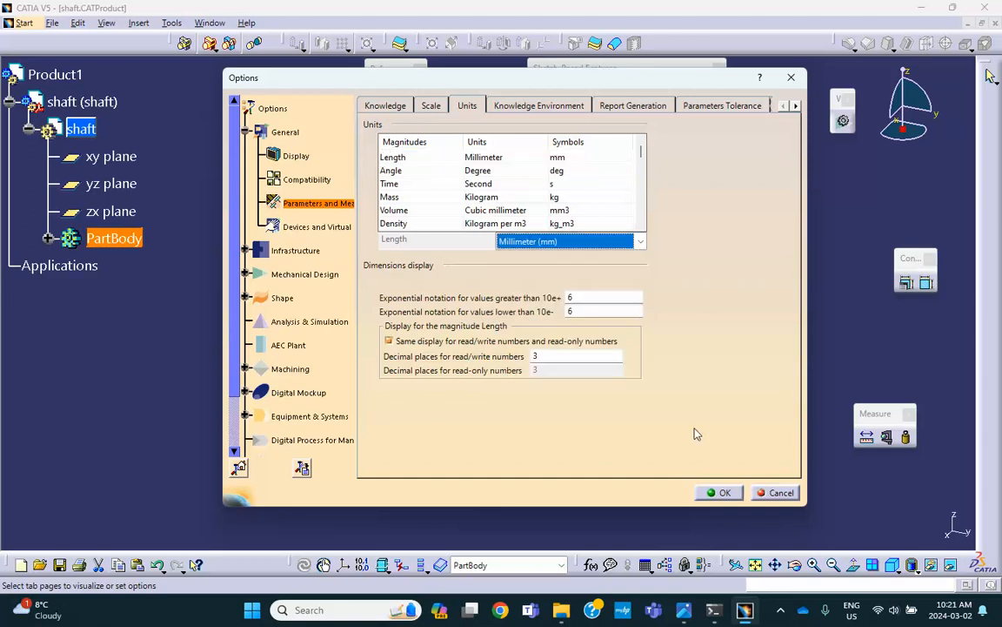
left_click(718, 492)
- Pad the shaft's circle sketch by 20 mm in the reversed direction
middle_click_drag(529, 206, 527, 178)
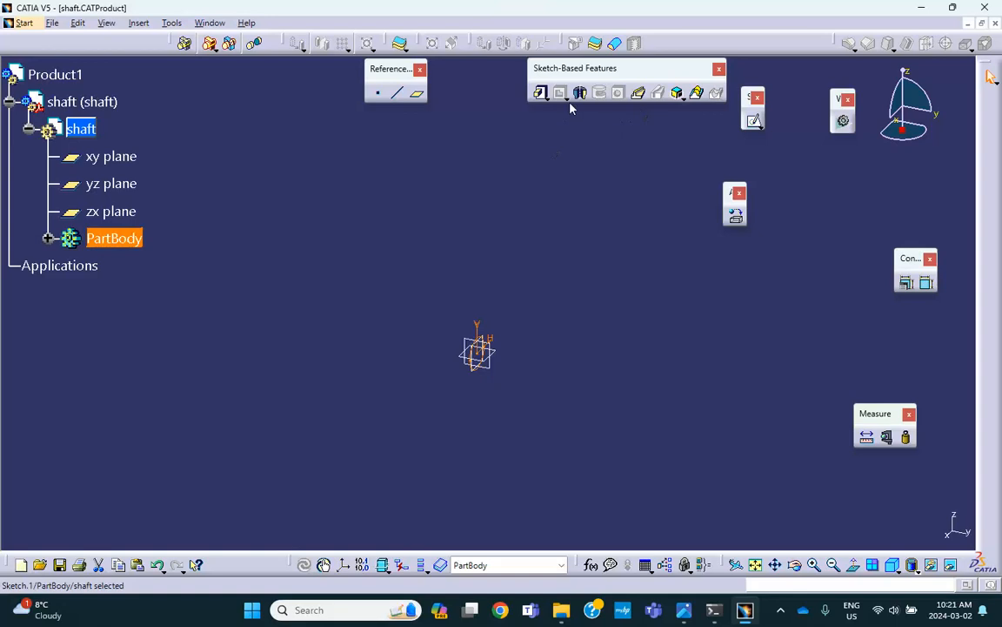
left_click(540, 93)
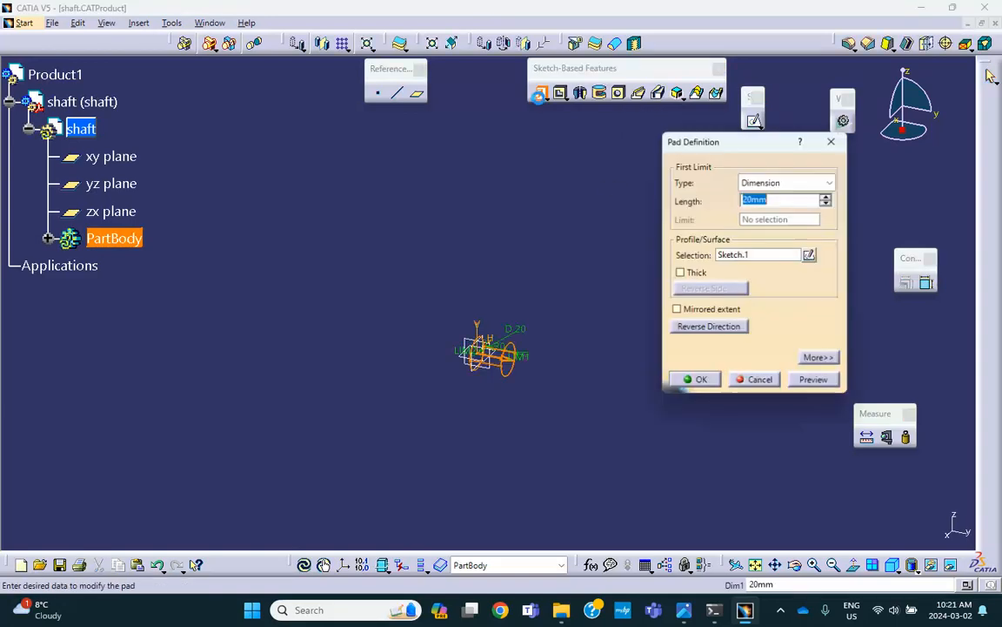
left_click(696, 335)
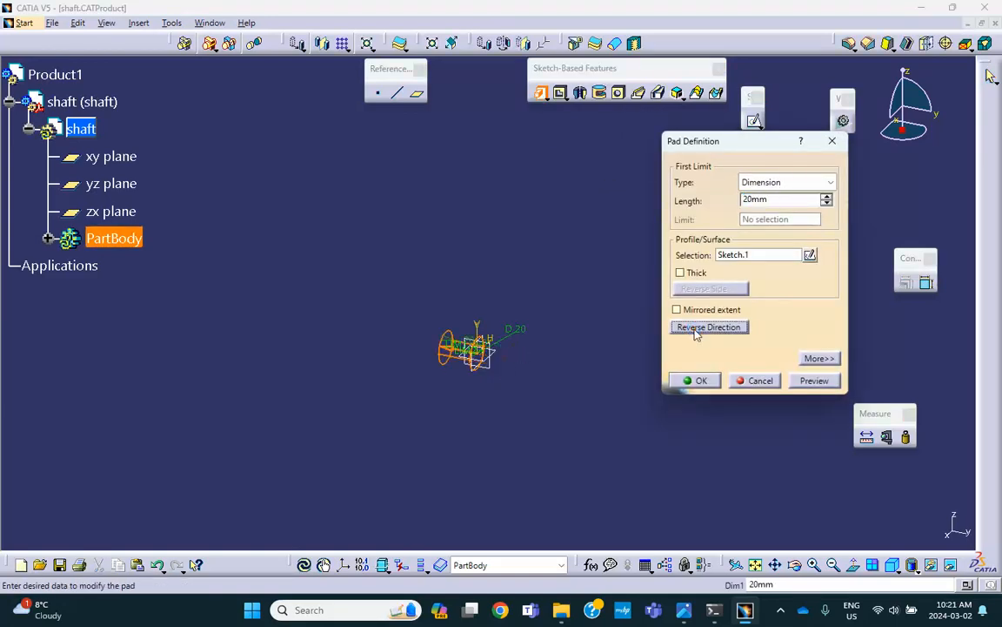
left_click(701, 383)
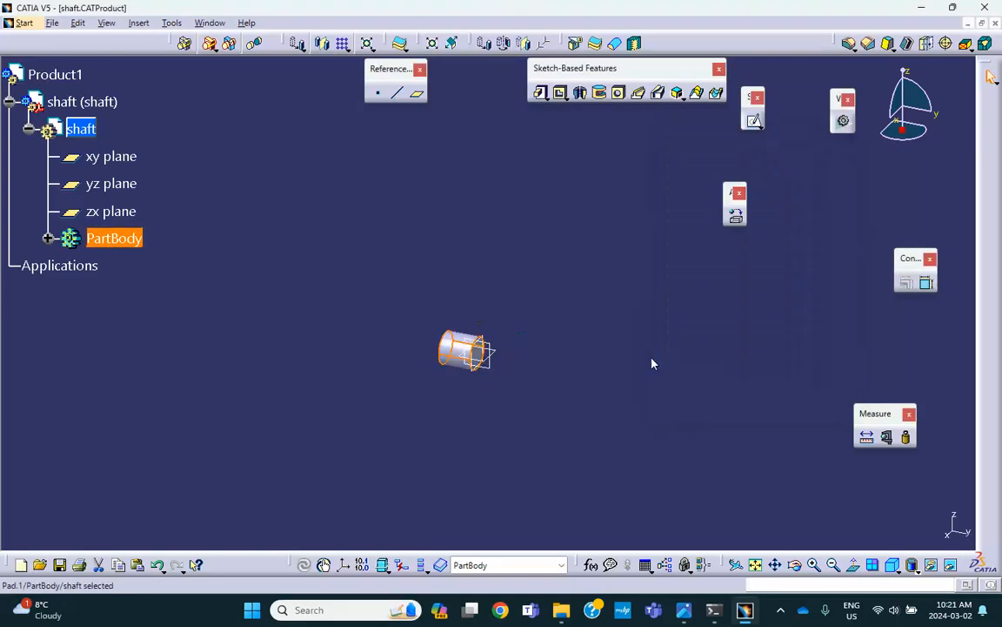
- Reopen the shaft's pad definition and set its length to 40 mm
double_click(456, 353)
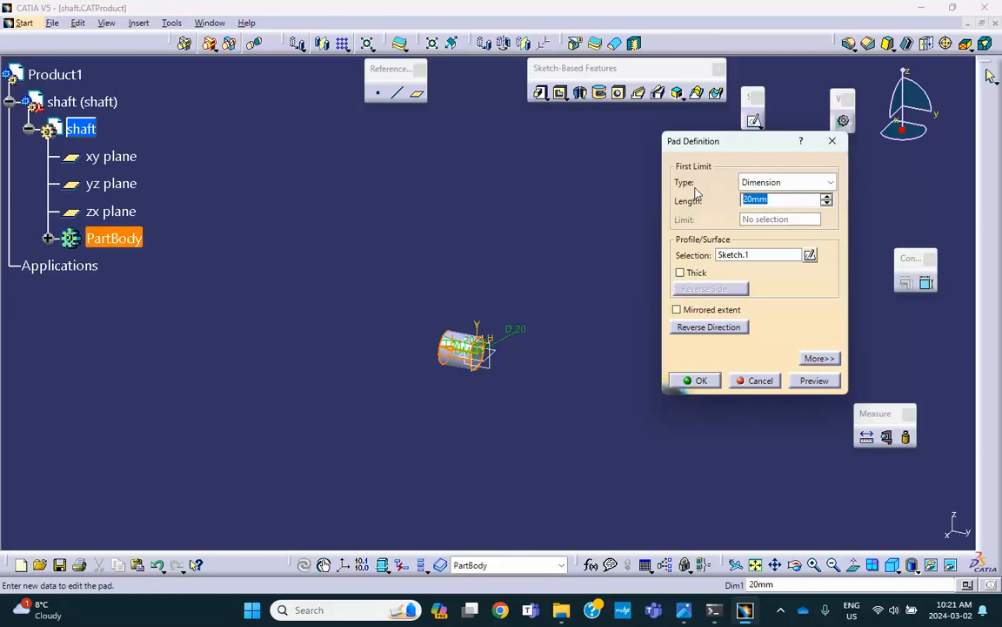
type("40")
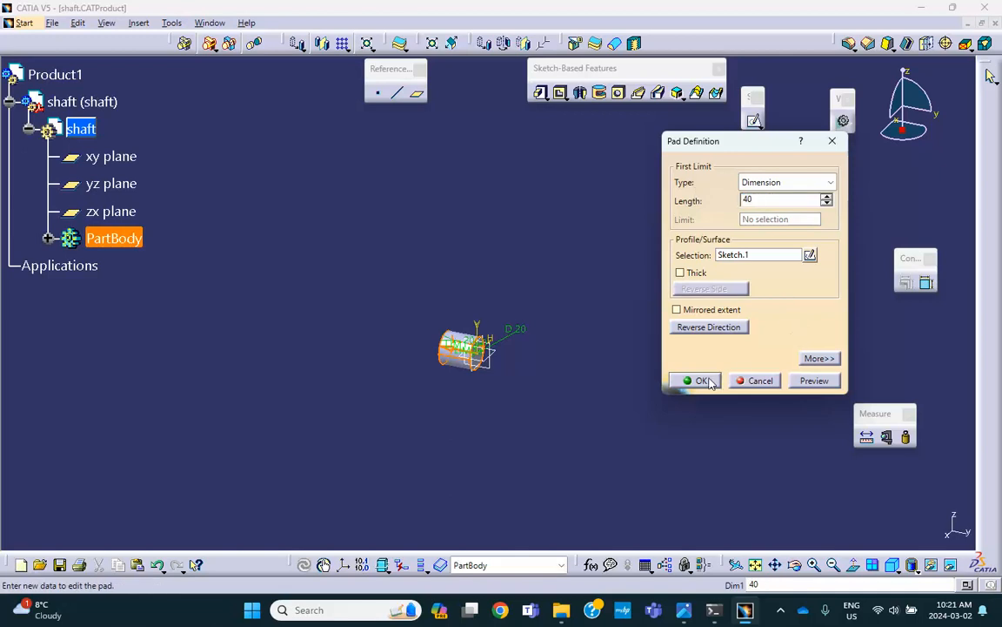
left_click(701, 381)
- Activate Product1 and insert a new part that uses the assembly's origin point
double_click(56, 99)
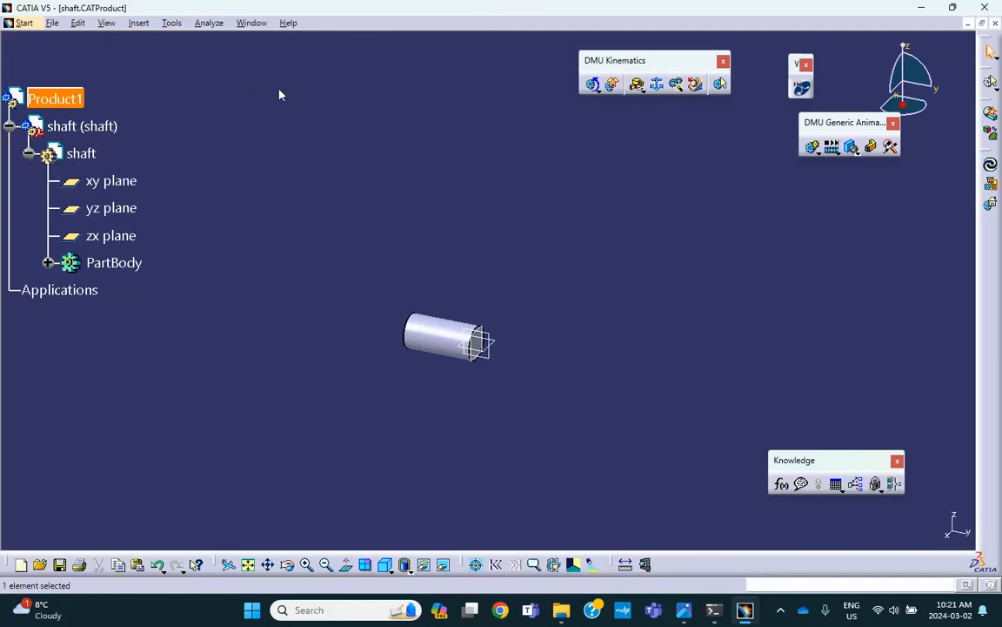
left_click(144, 23)
left_click(170, 266)
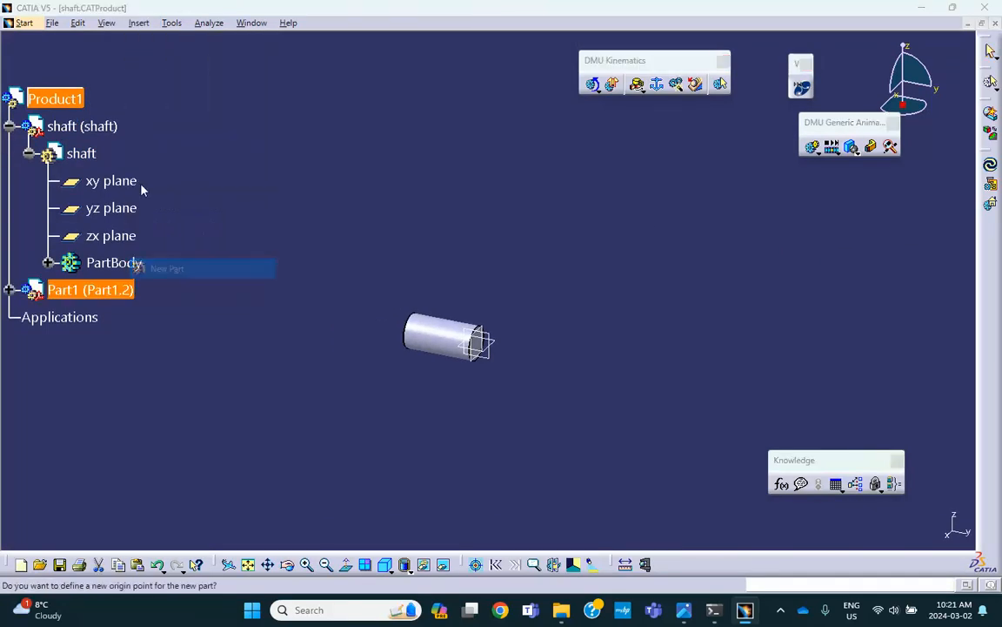
left_click(601, 352)
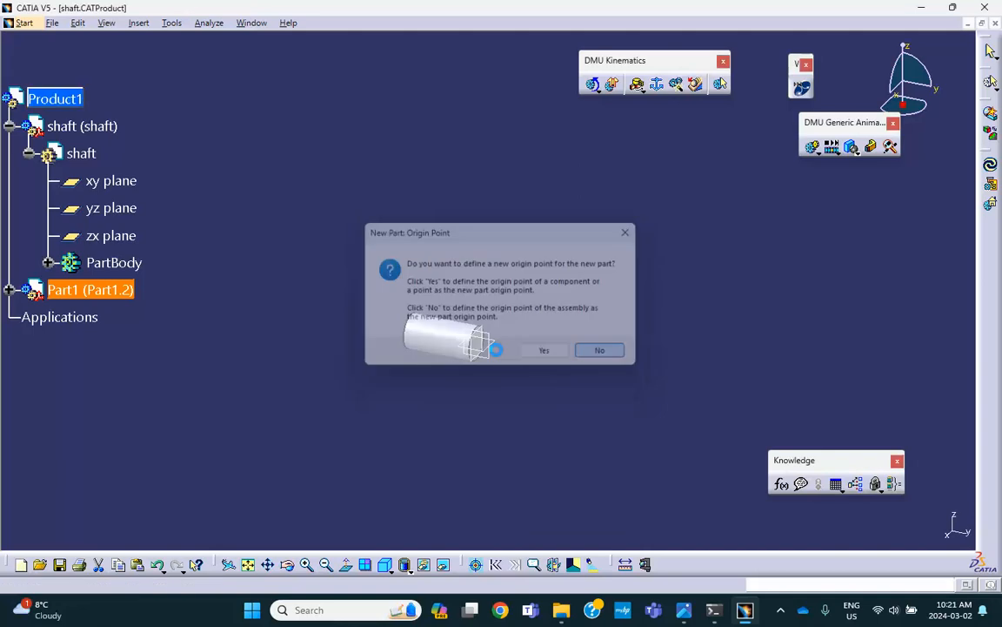
- Rename the new part by setting both its instance name and part number to sun
left_click(8, 290)
right_click(75, 288)
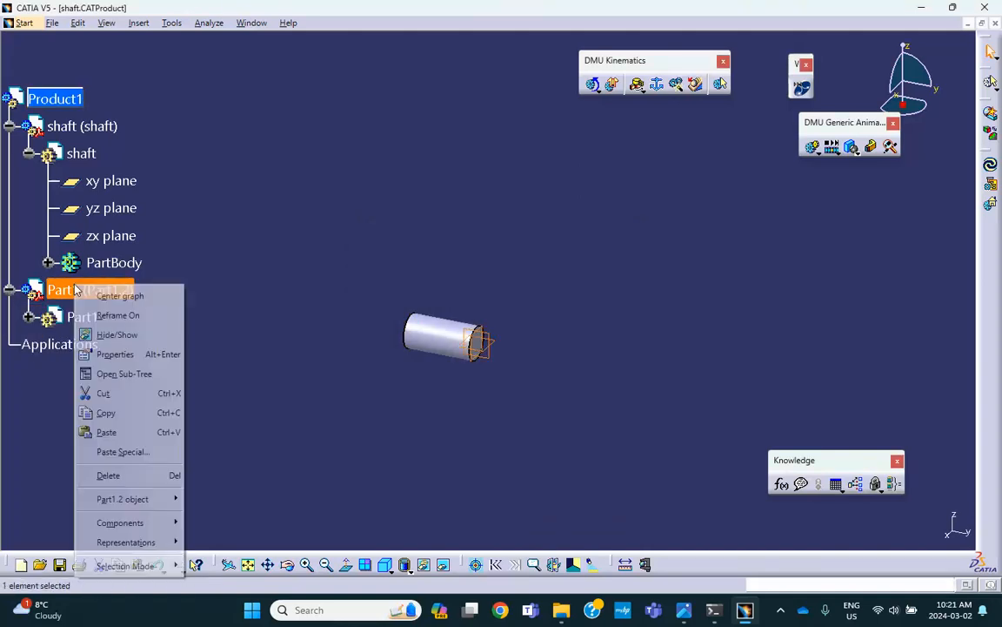
left_click(128, 355)
left_click(705, 241)
double_click(705, 241)
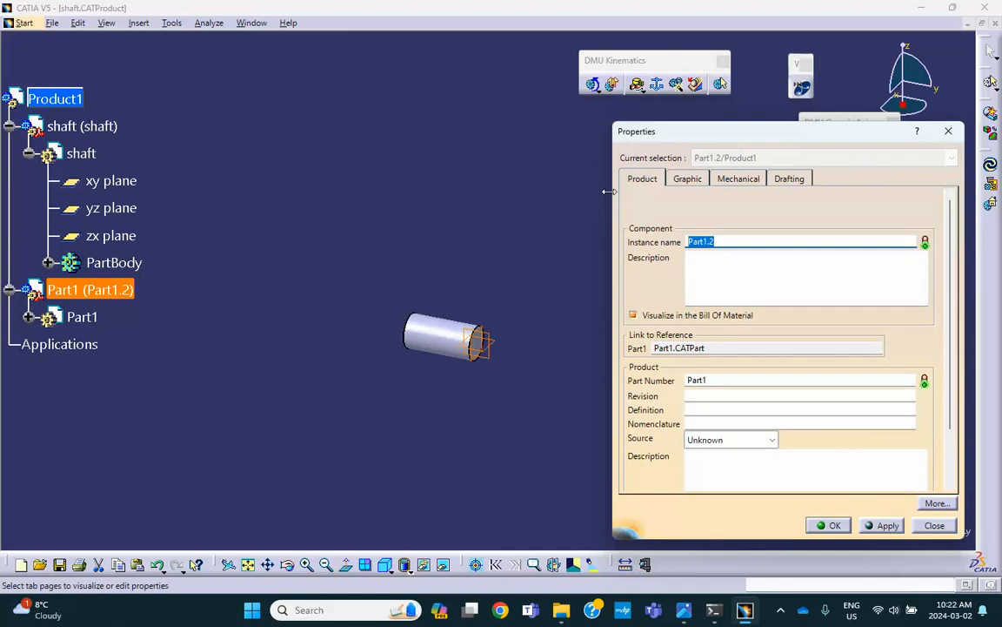
type("sun")
double_click(693, 380)
type("s")
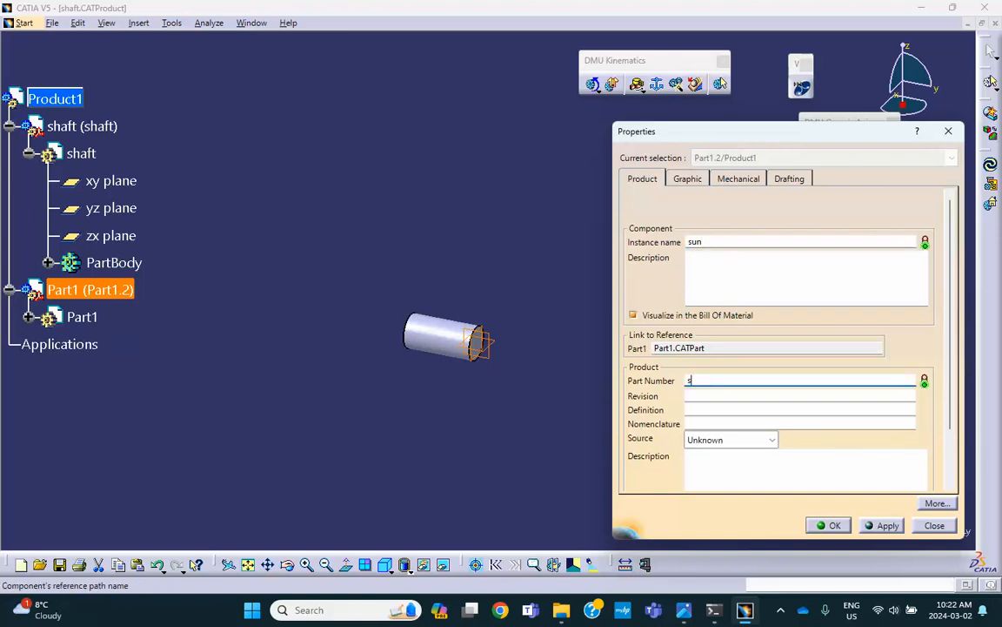
left_click(831, 525)
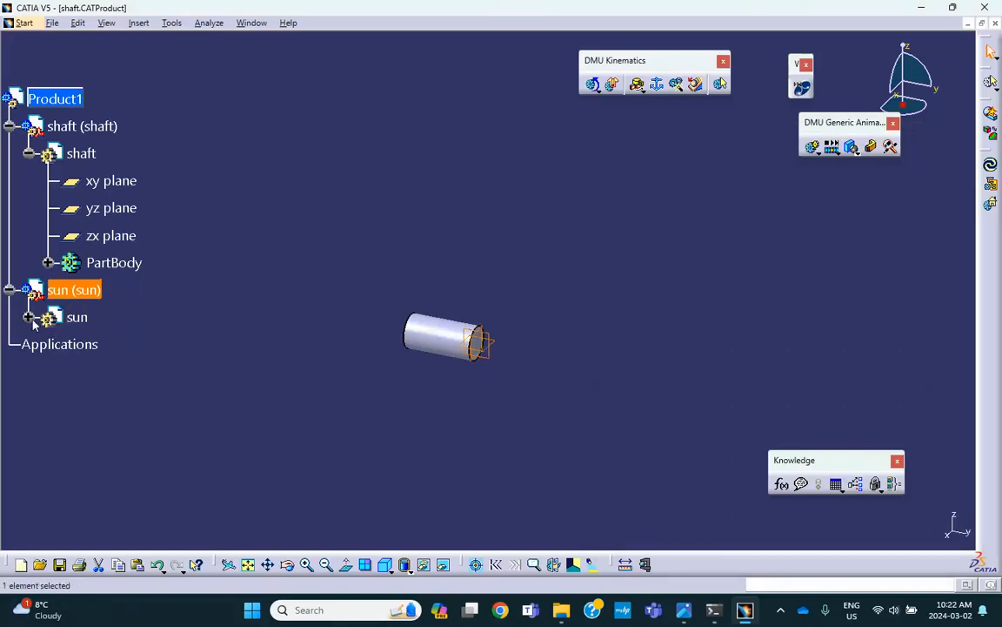
- Activate the sun part for editing in Part Design and start a sketch on its zx plane
left_click(28, 318)
double_click(83, 318)
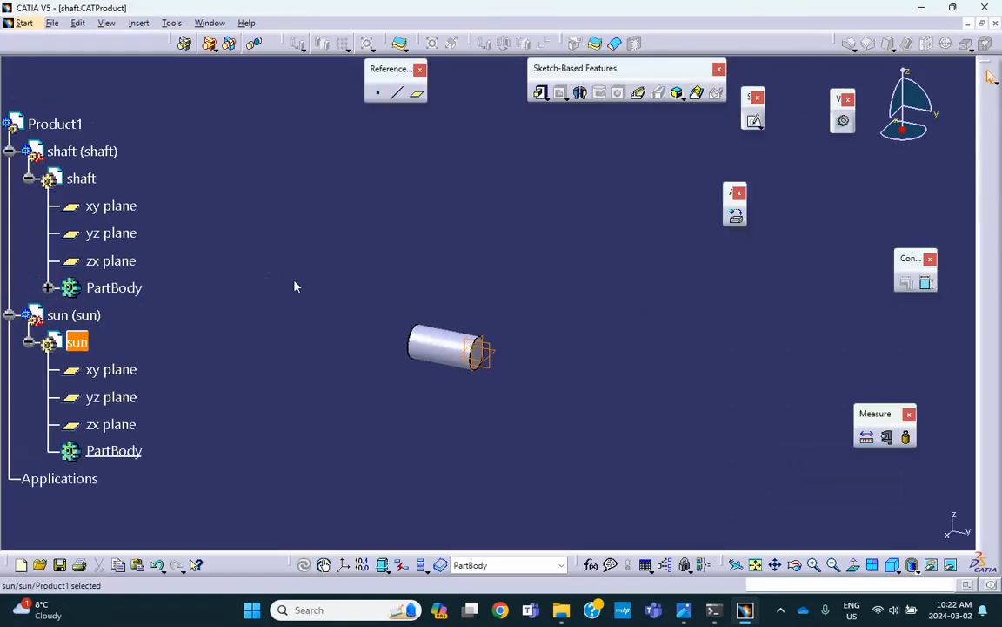
middle_click_drag(431, 272, 462, 365)
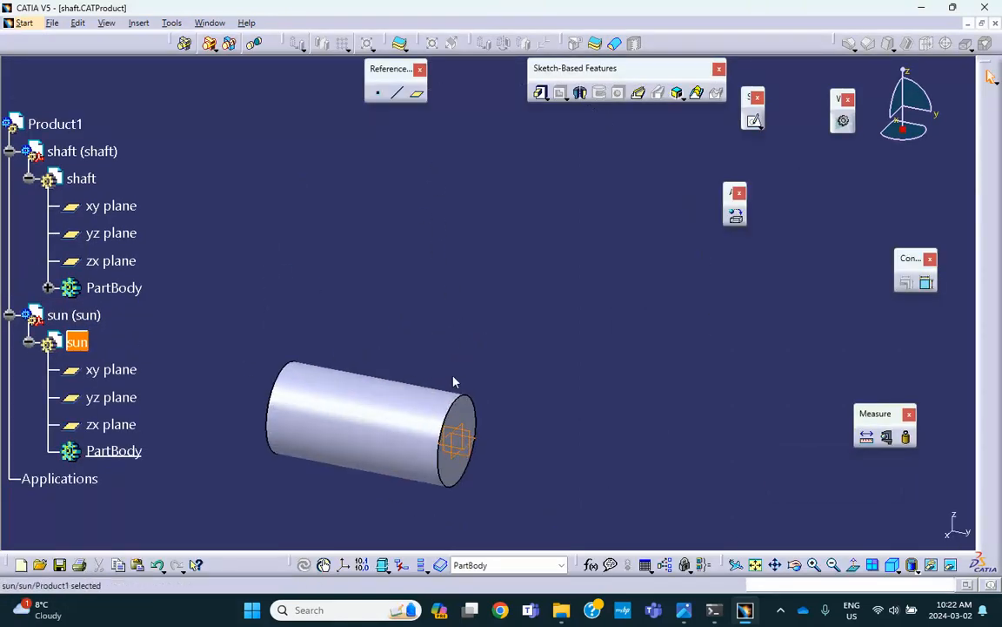
left_click(468, 433)
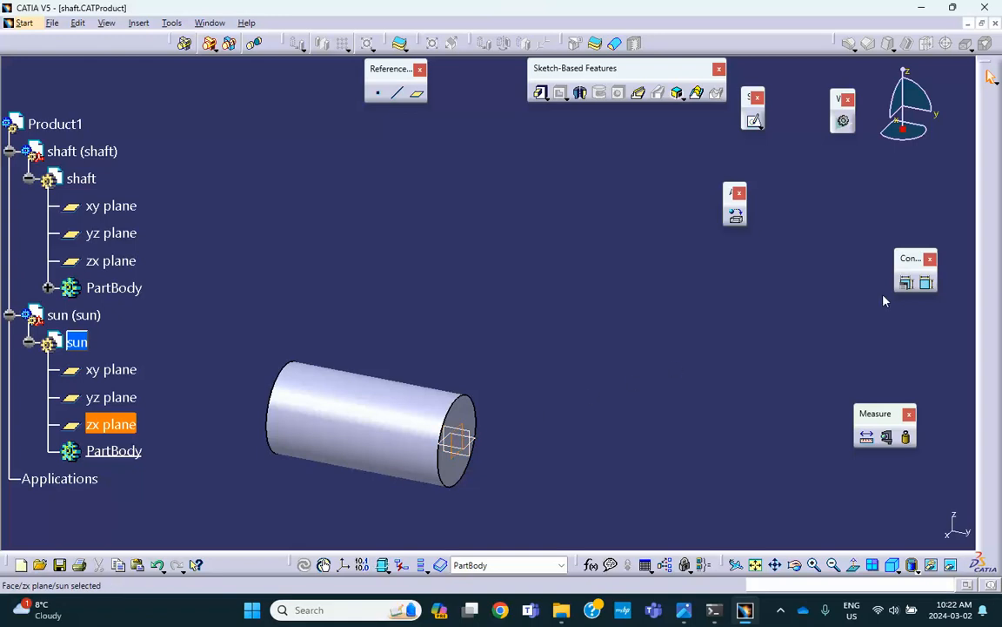
left_click(755, 123)
left_click(776, 137)
mouse_move(572, 243)
middle_mouse_down()
mouse_move(545, 239)
mouse_move(538, 249)
middle_mouse_up()
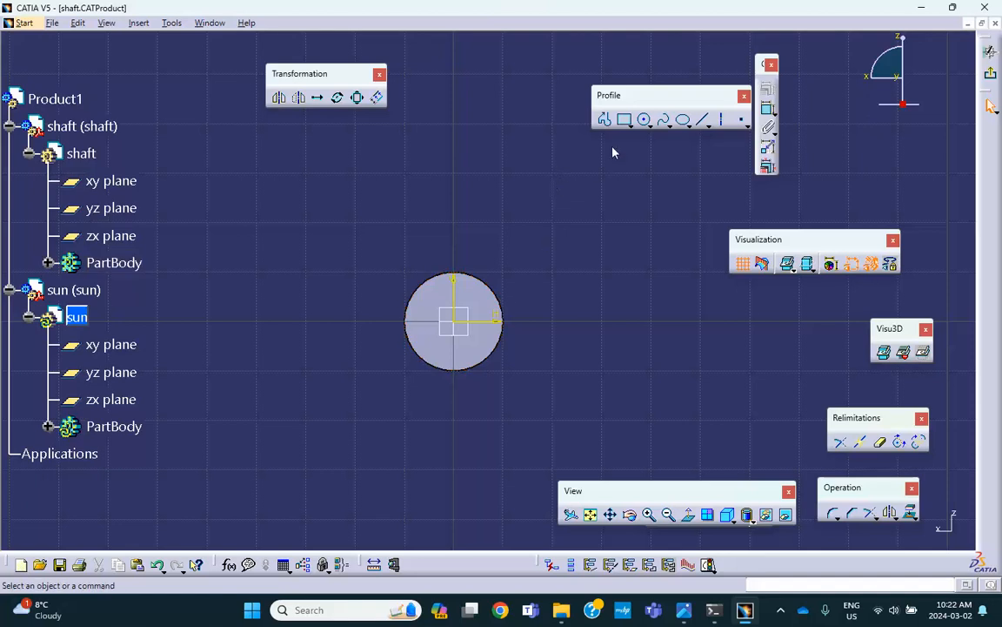
- Draw a circle about 51 mm in diameter centred on the sketch origin, around the shaft's end face
left_click(648, 125)
left_click(666, 127)
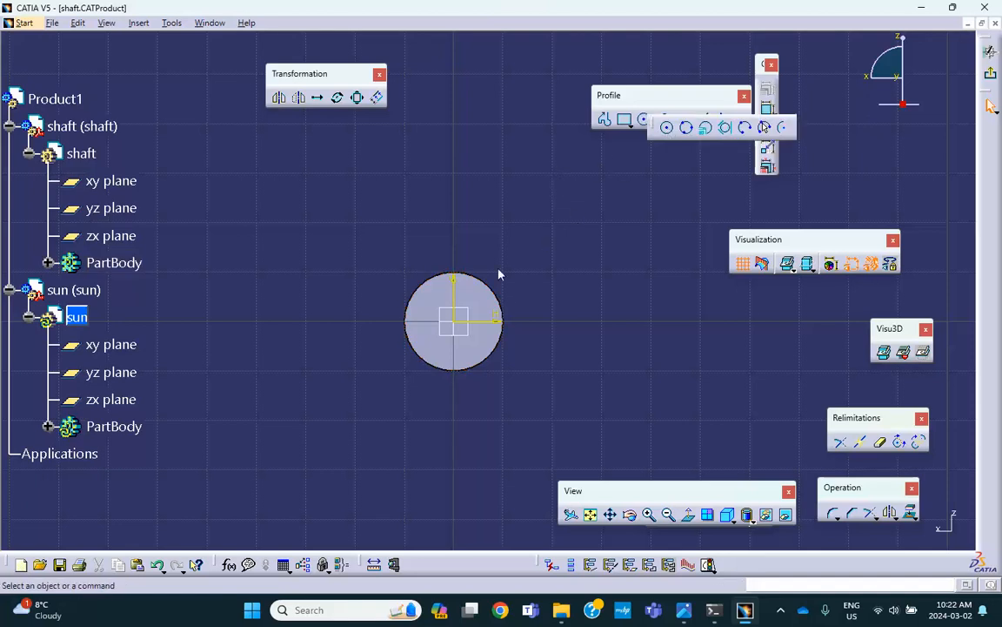
left_click(453, 322)
left_click(564, 386)
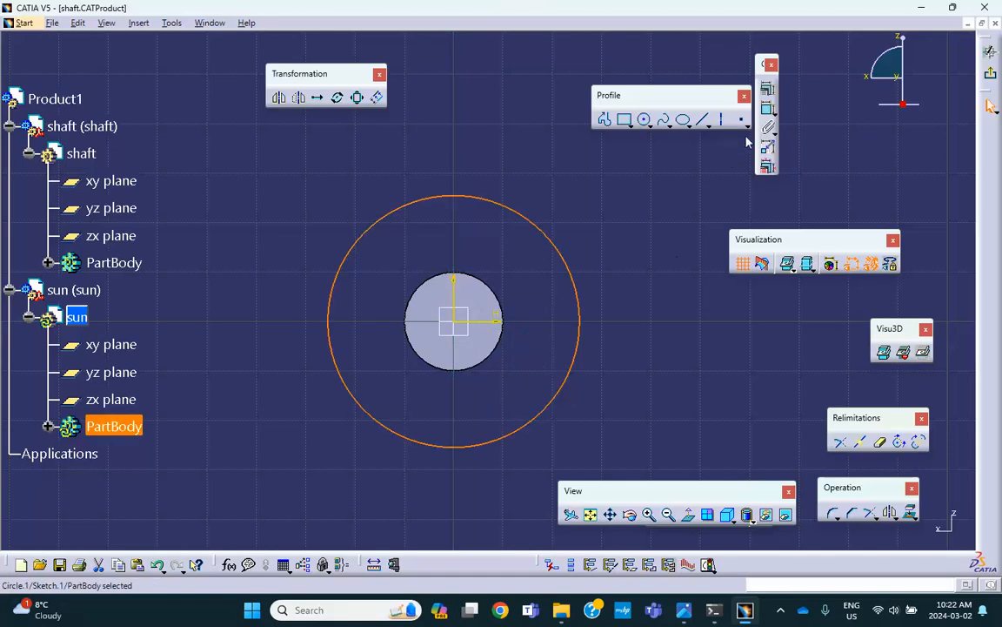
- Dimension the sun circle's diameter, set it to 30 mm, and exit the sketch
left_click(767, 109)
left_click(624, 201)
double_click(628, 197)
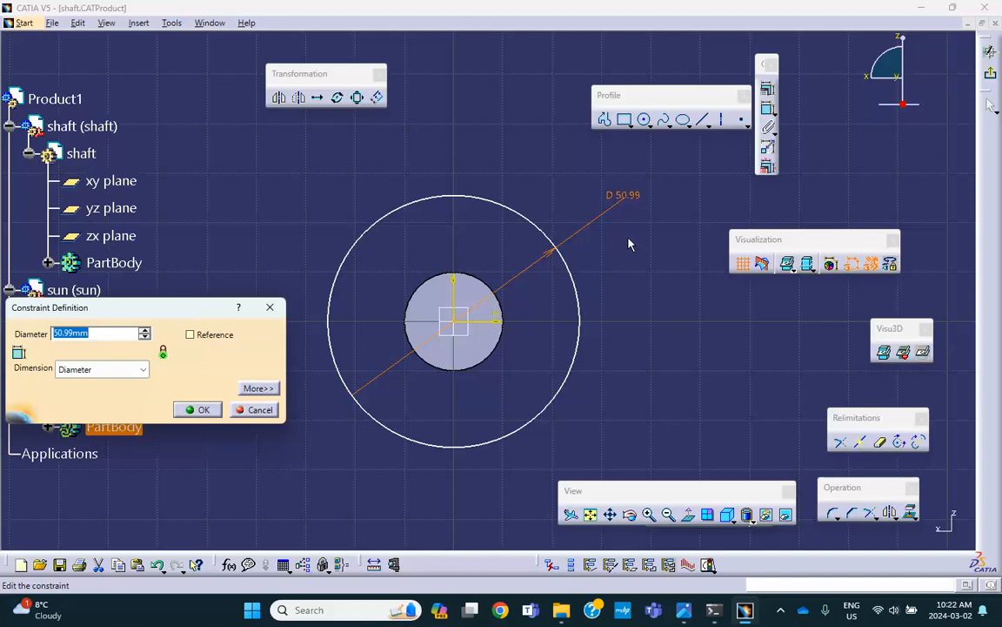
type("30")
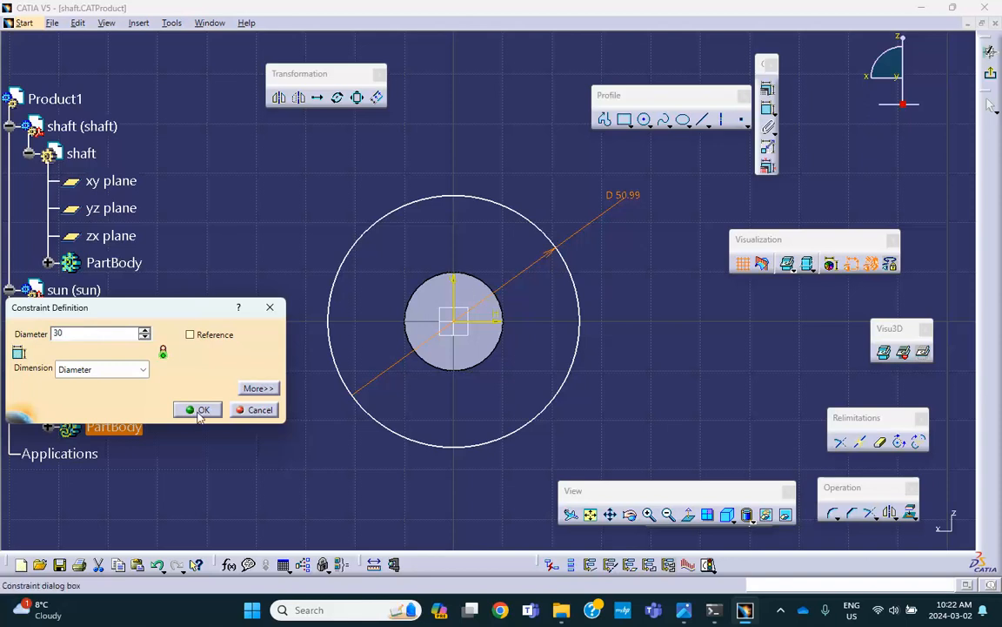
left_click(198, 409)
middle_click_drag(226, 376, 366, 317)
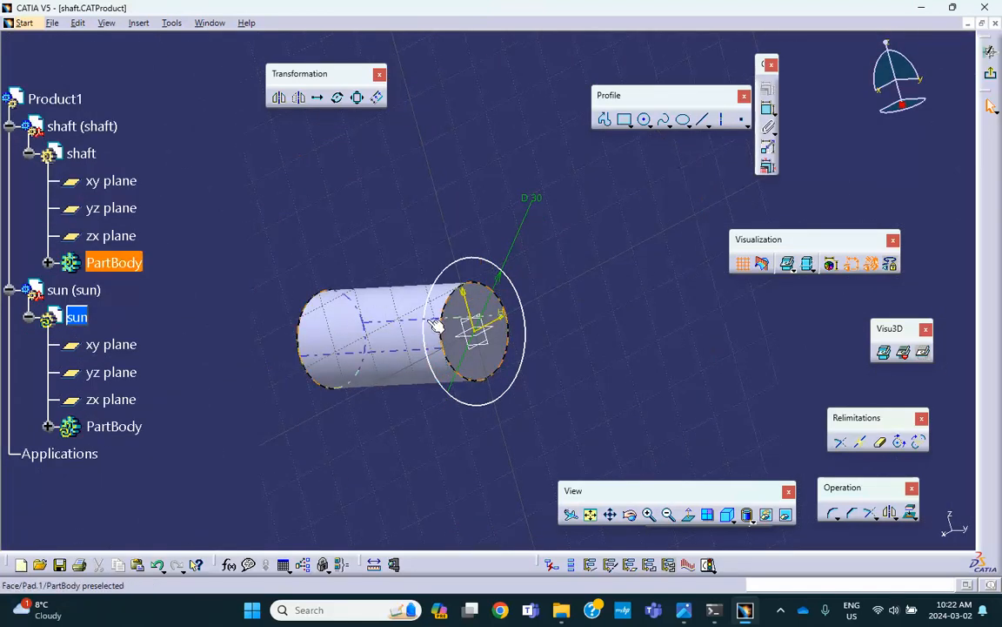
middle_click_drag(553, 265, 913, 142)
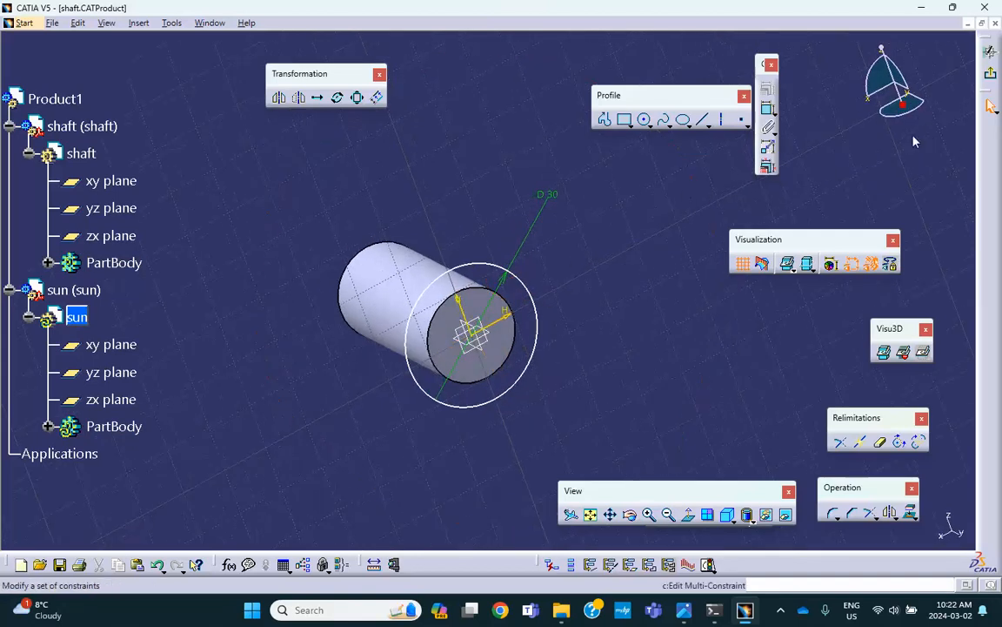
left_click(991, 79)
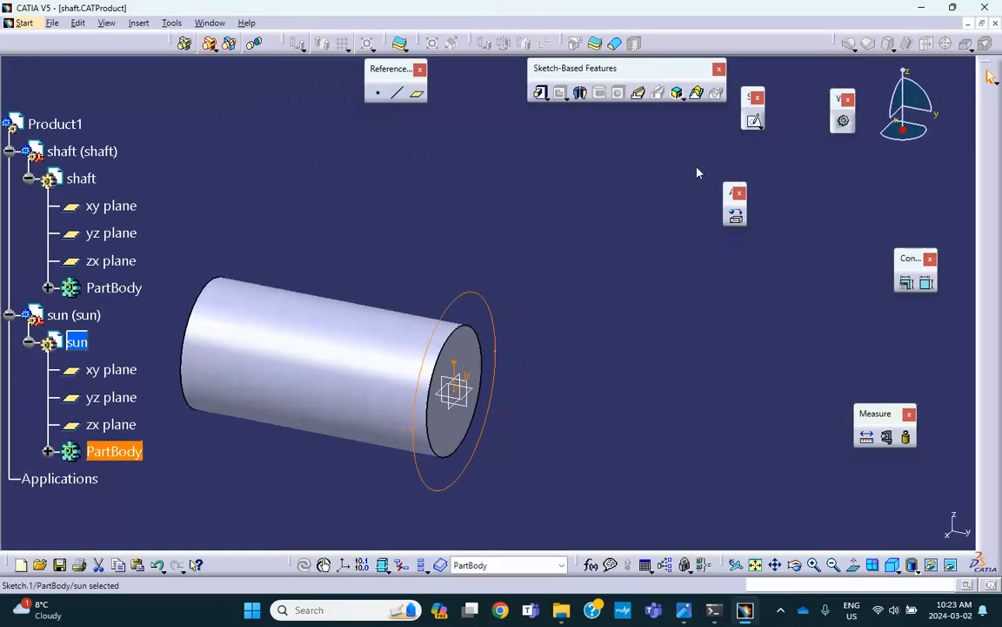
- Pad the sun's circle sketch by 10 mm, away from the shaft
left_click(541, 93)
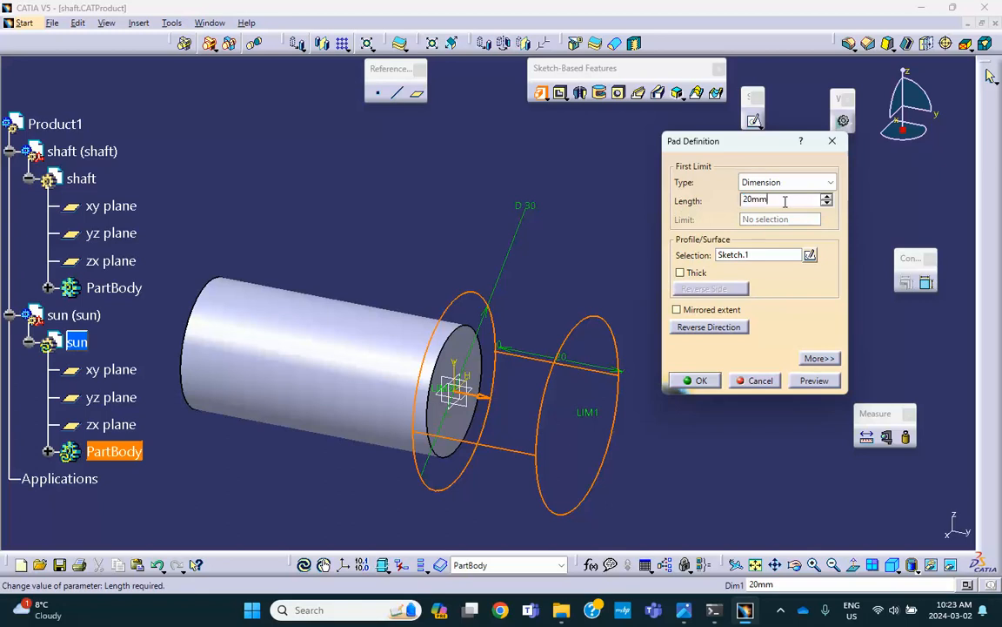
type("1")
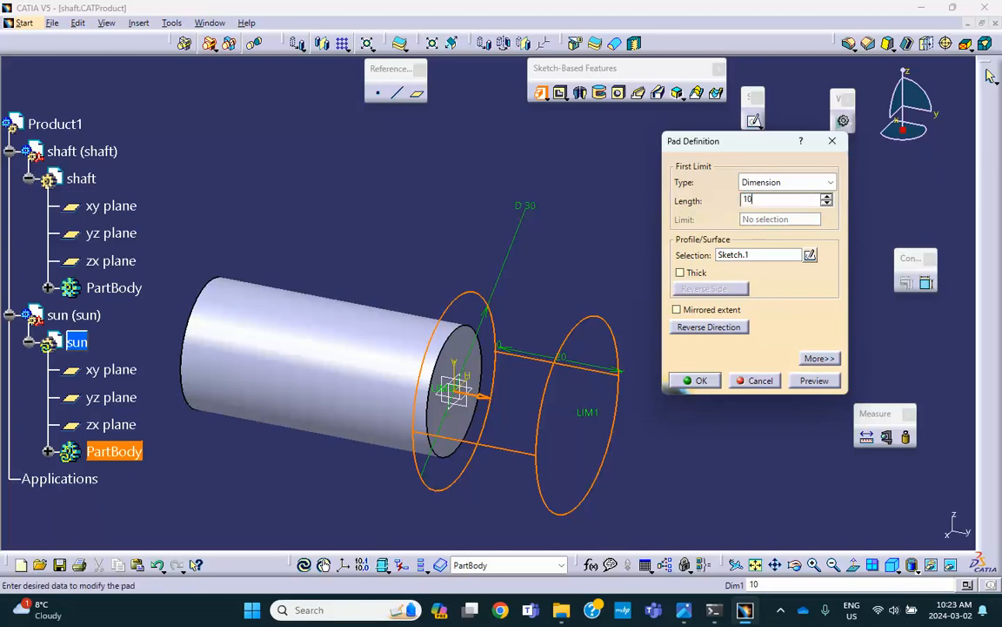
left_click(689, 380)
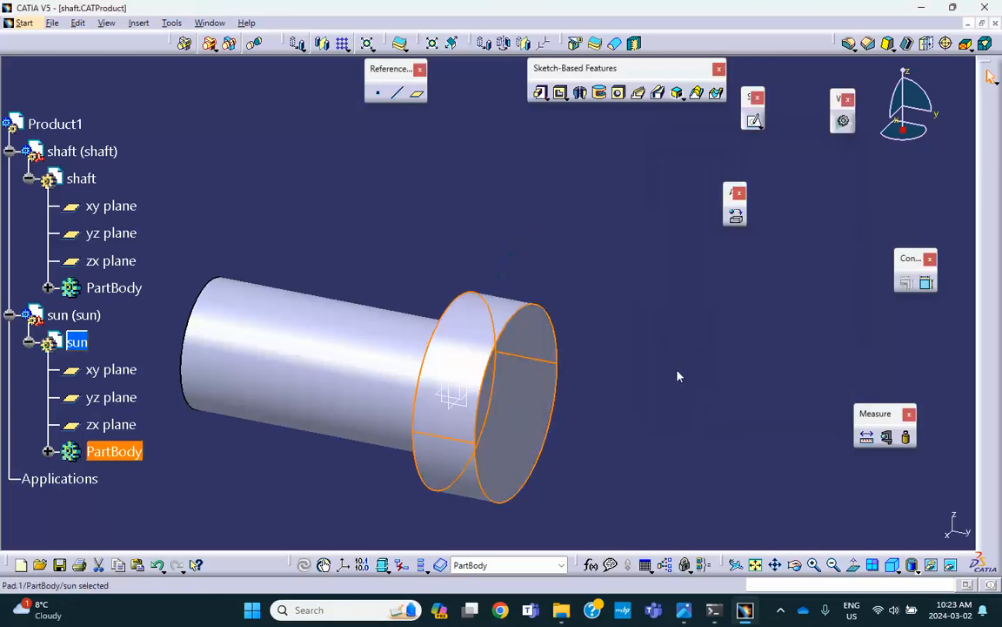
middle_click_drag(581, 282, 452, 278)
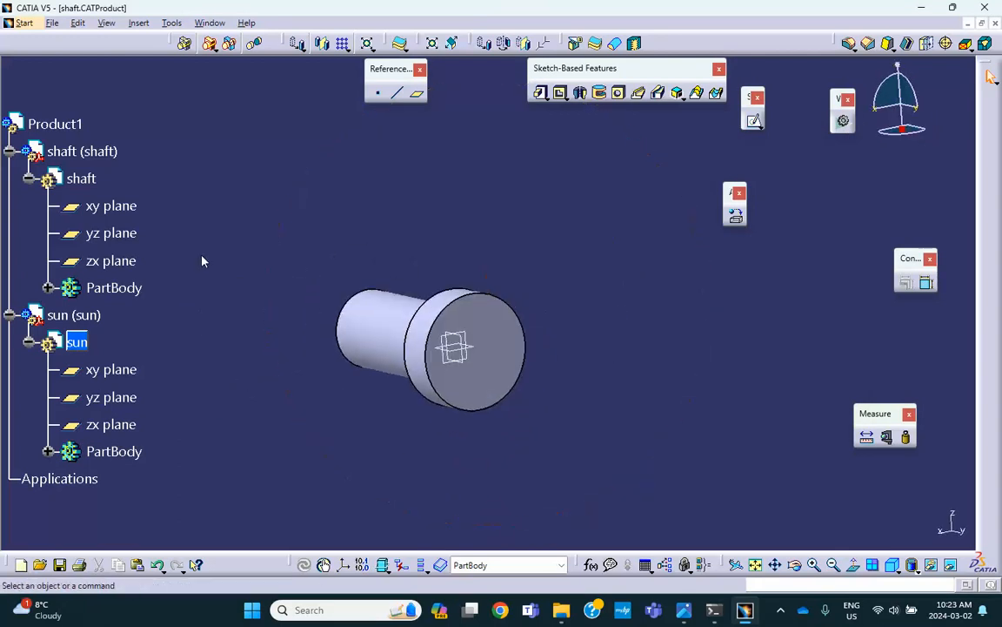
- Activate Product1 and insert a new part that uses the assembly's origin point
double_click(52, 120)
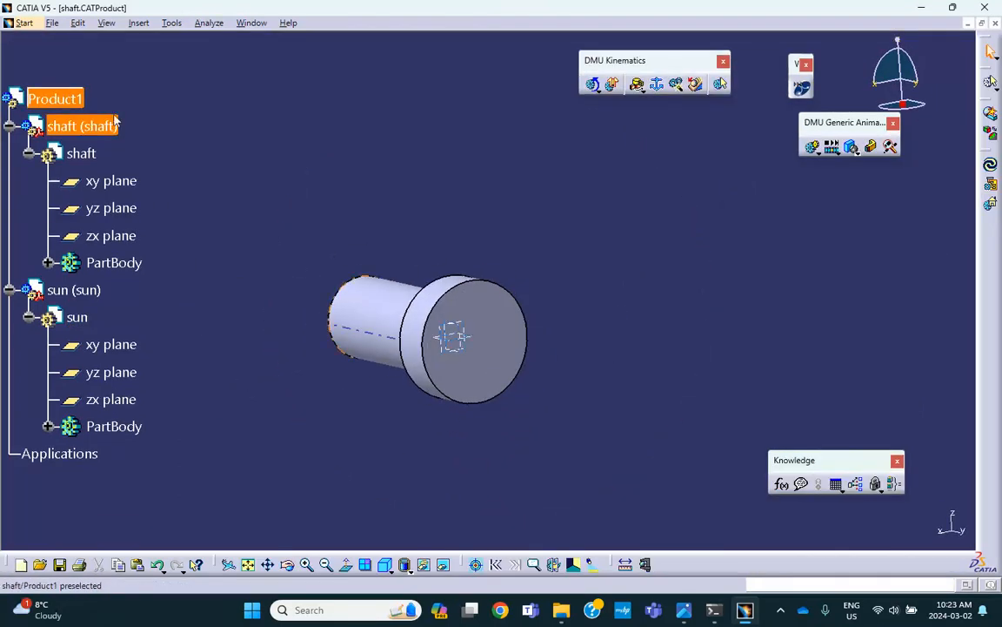
left_click(126, 24)
mouse_move(139, 24)
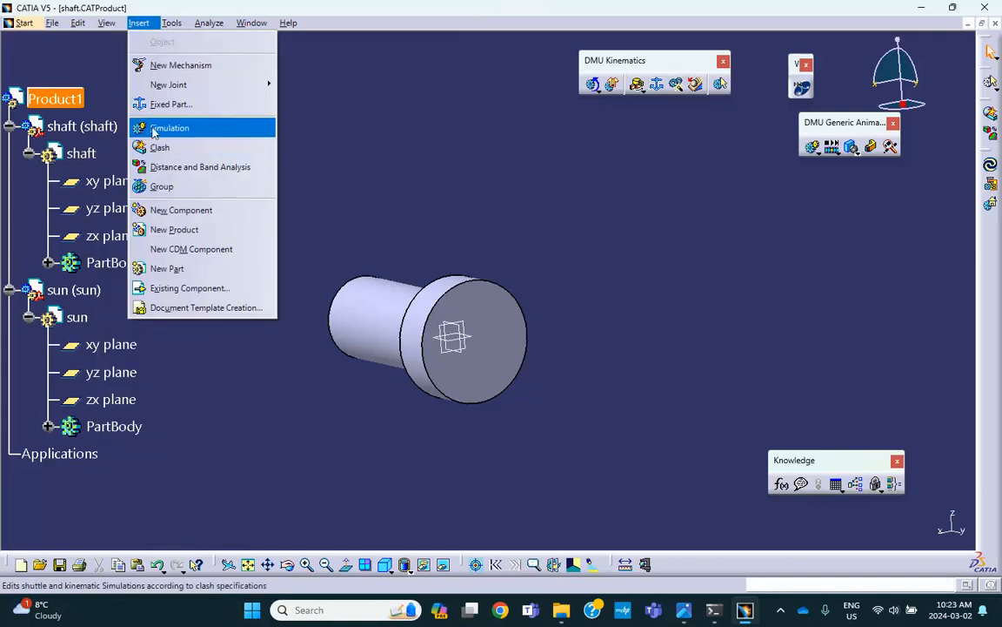
left_click(167, 268)
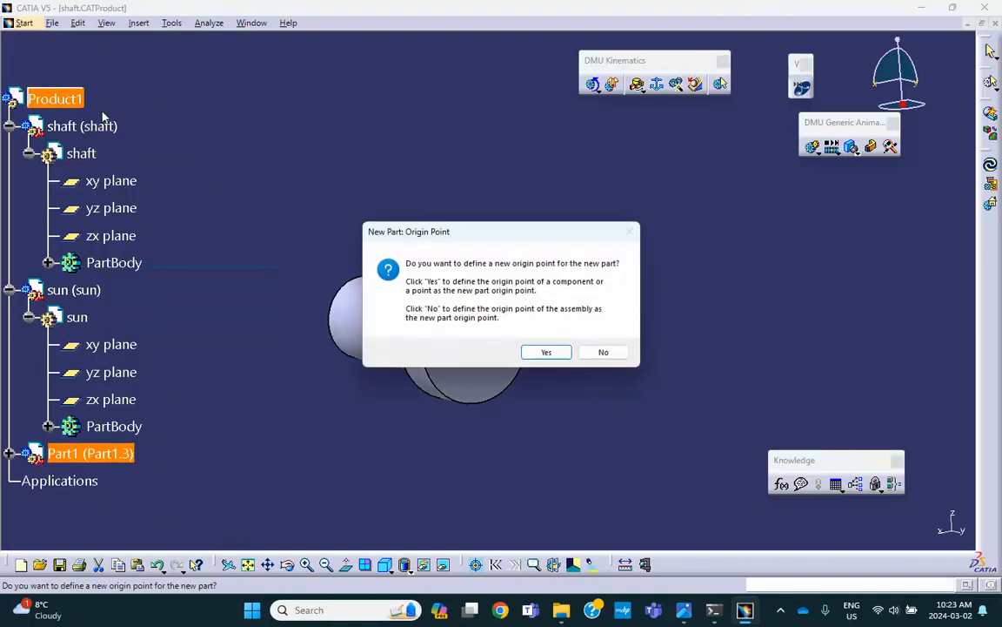
left_click(603, 352)
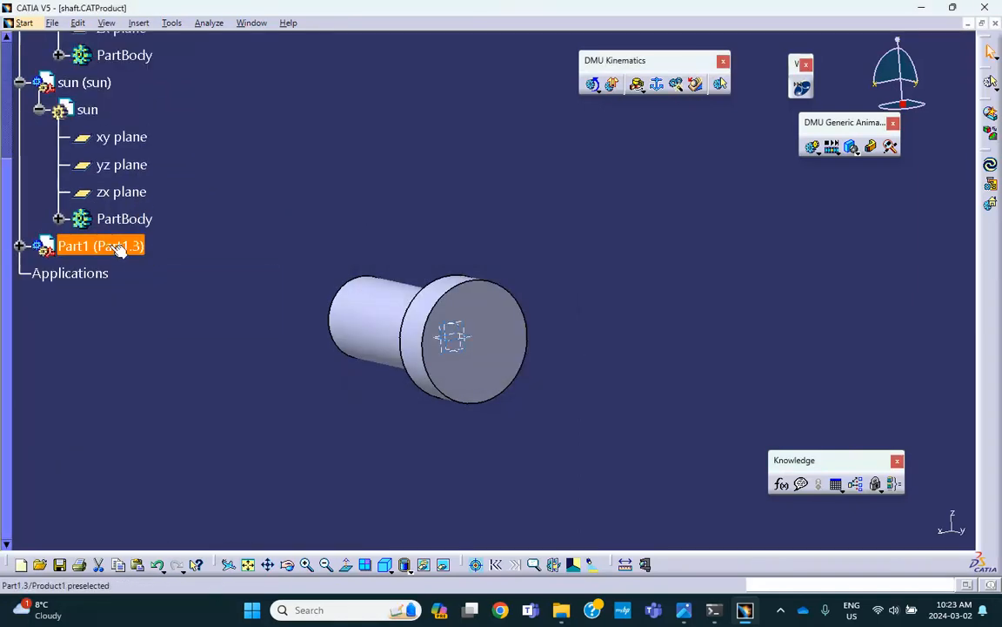
- Set both the instance name and the part number of the new part to "ring"
right_click(111, 247)
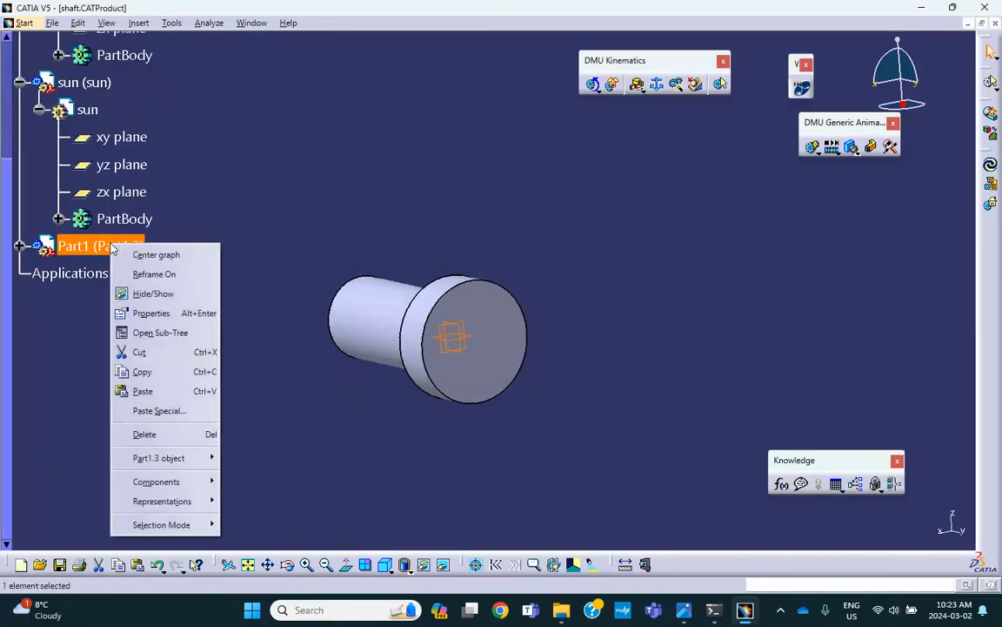
left_click(144, 314)
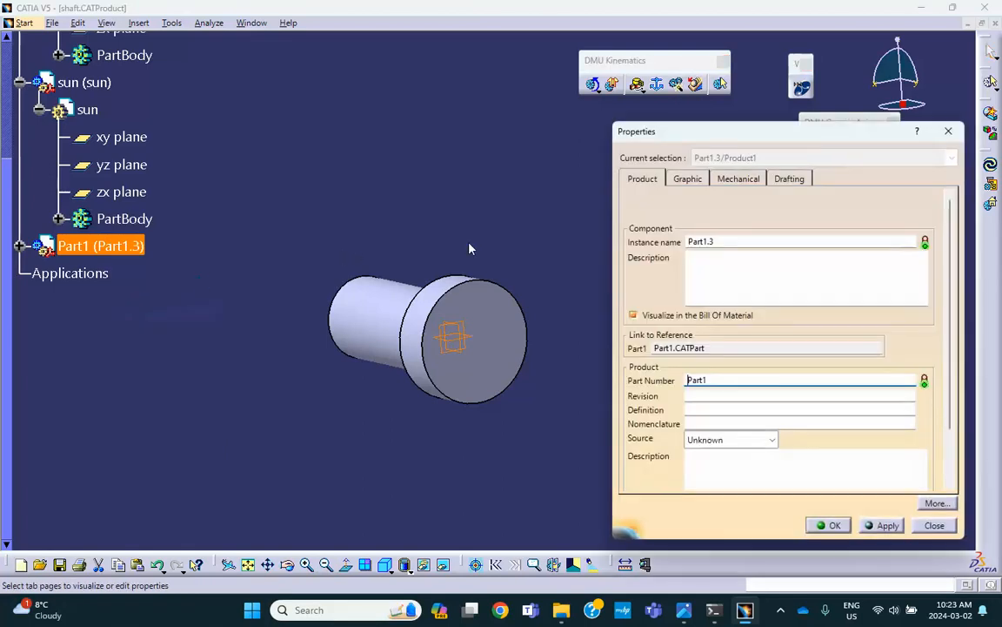
double_click(718, 241)
type("ring")
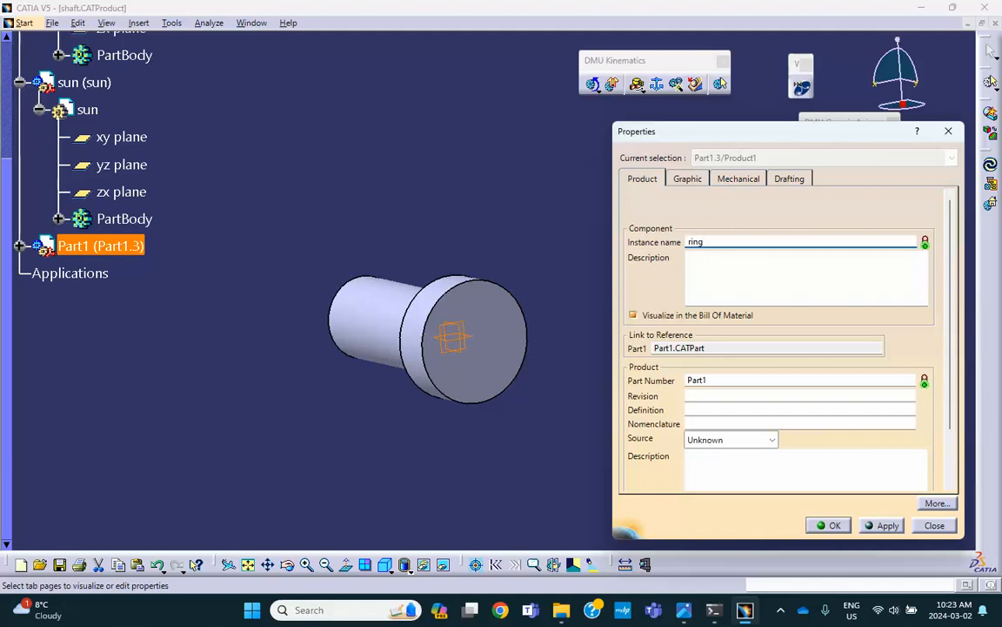
double_click(718, 380)
type("ring")
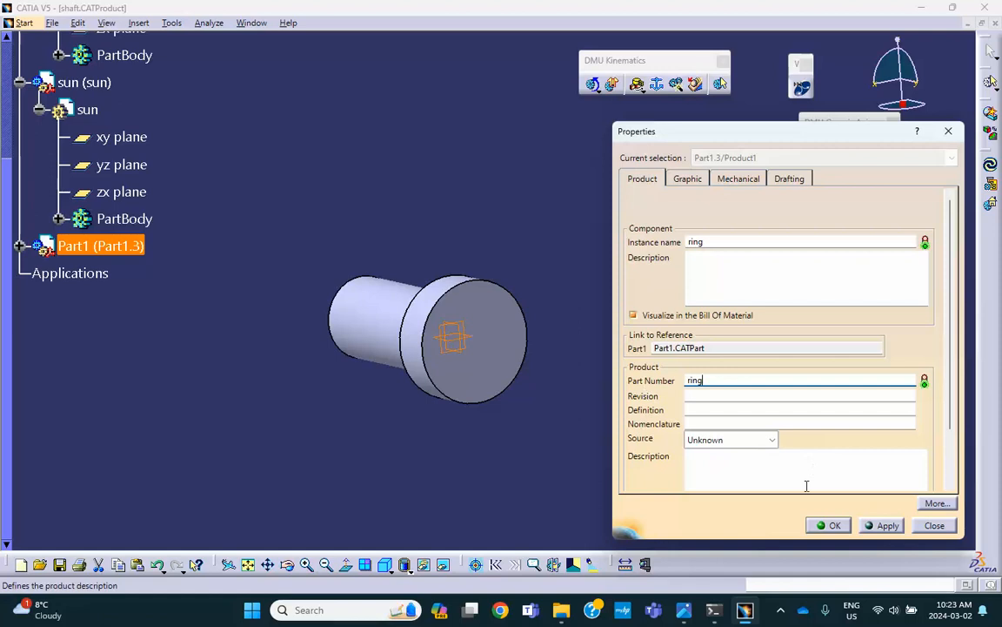
left_click(826, 525)
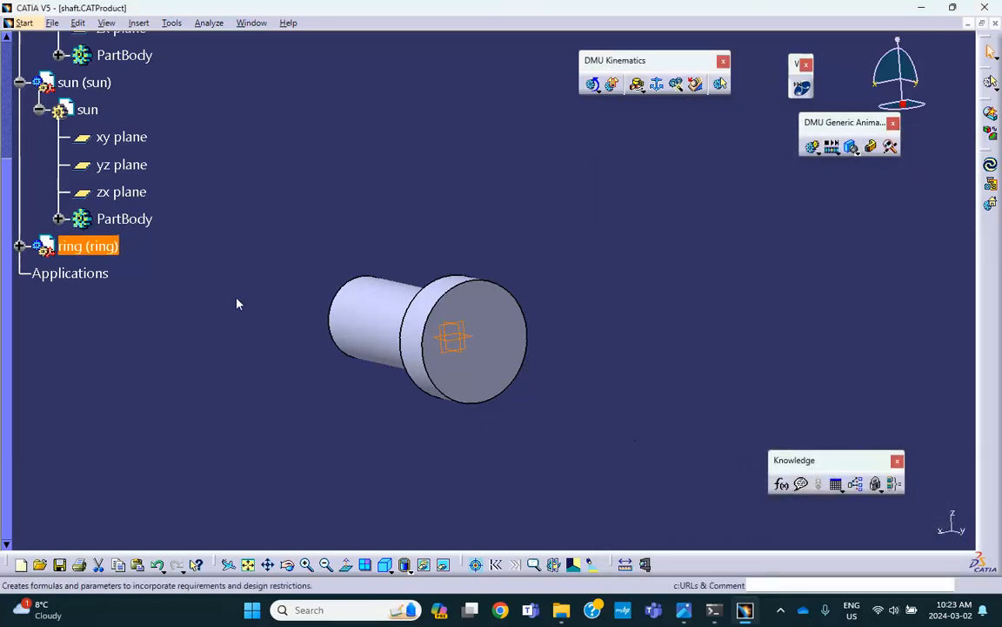
- Activate the ring part for editing in Part Design and start a sketch on its zx plane
left_click(19, 246)
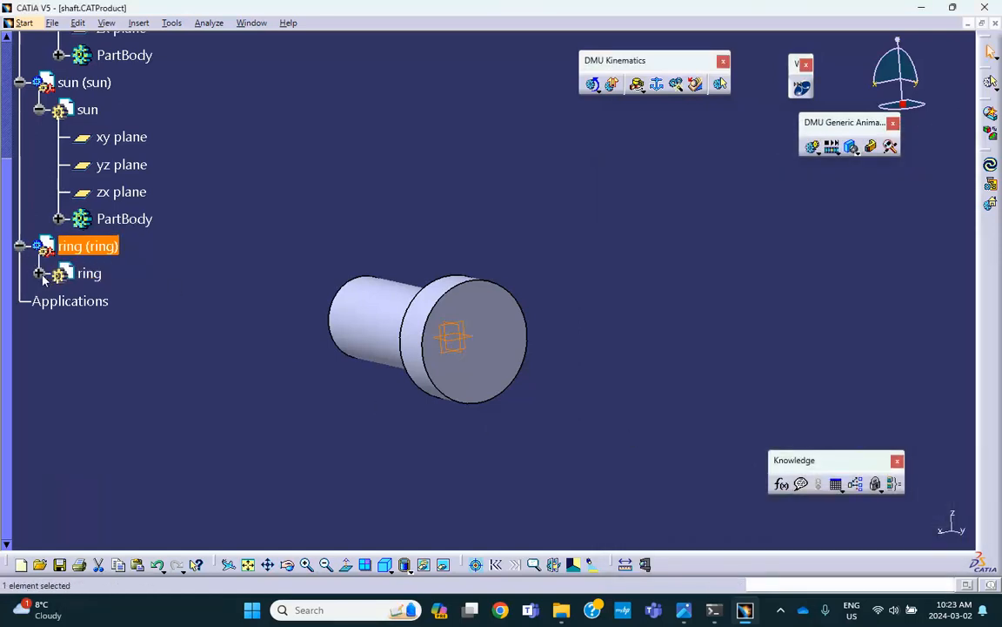
left_click(39, 273)
double_click(90, 273)
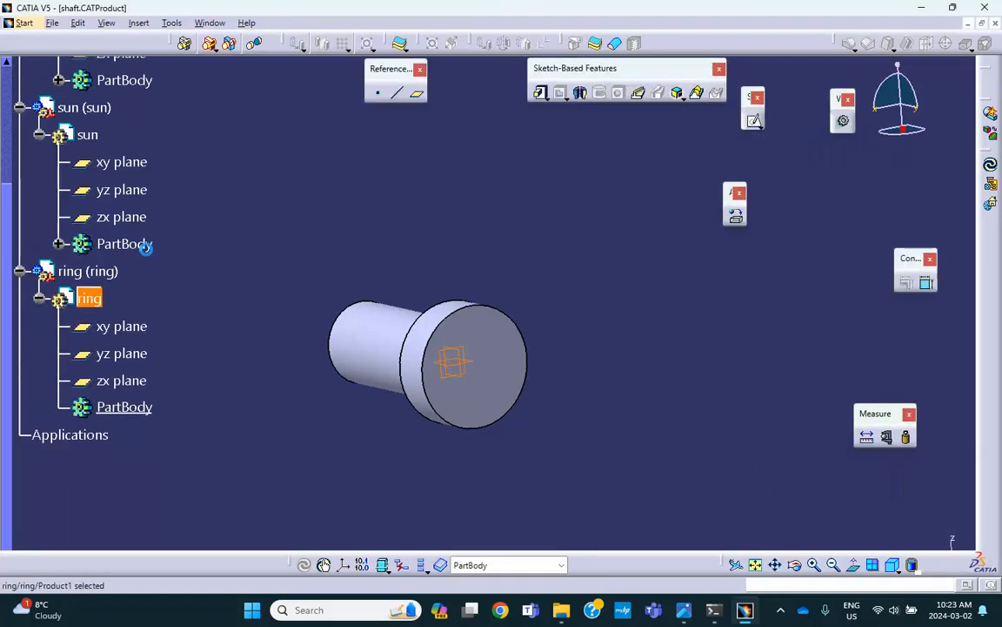
left_click(461, 338)
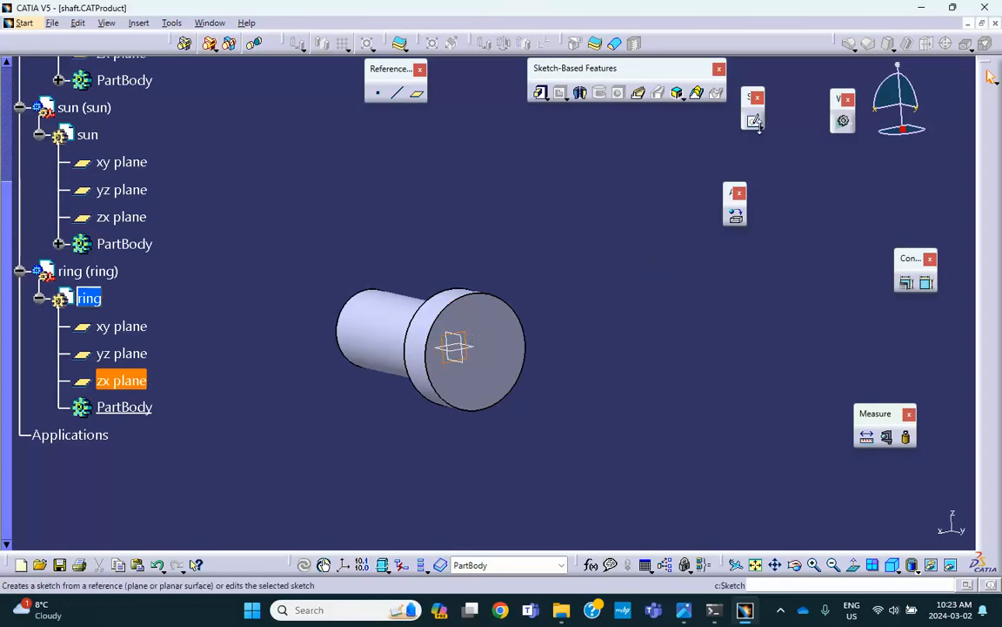
left_click(753, 120)
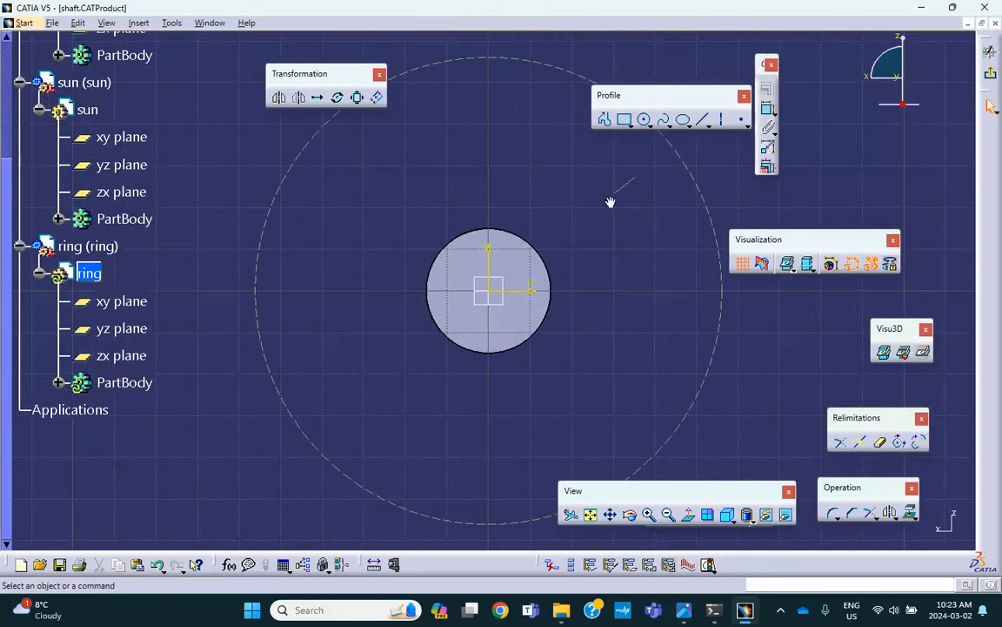
- Consult the planetary gear reference image for the sun and ring tooth counts, then return to the ring sketch
middle_click_drag(581, 244, 549, 229)
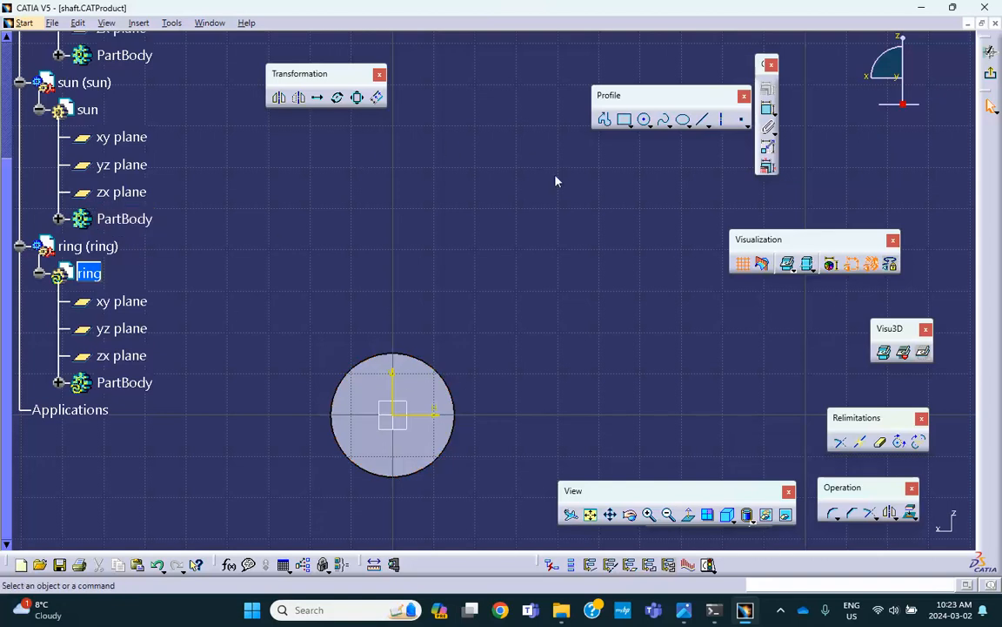
left_click(713, 610)
left_click(713, 610)
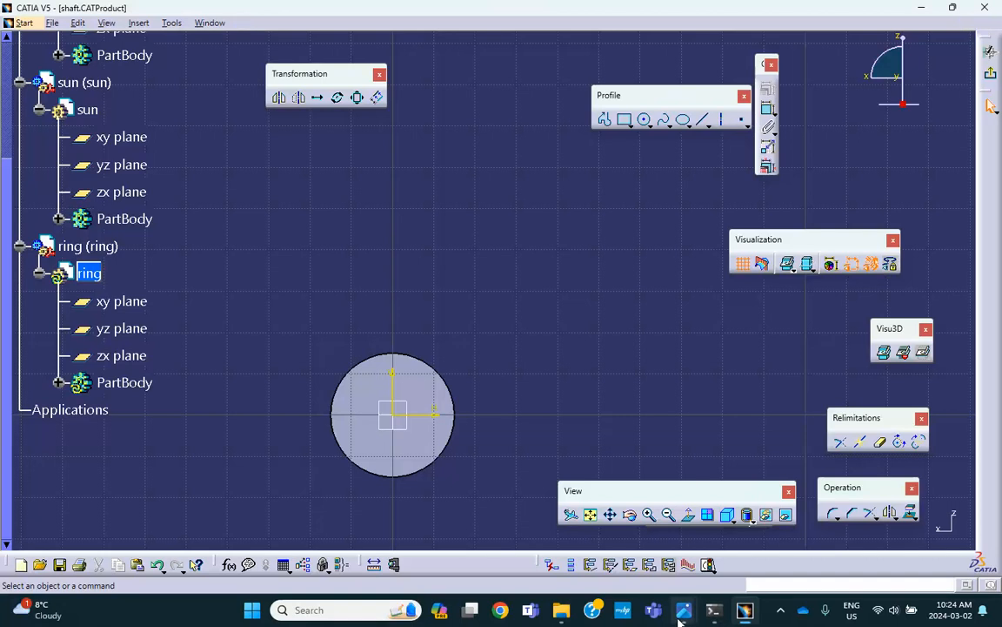
mouse_move(682, 612)
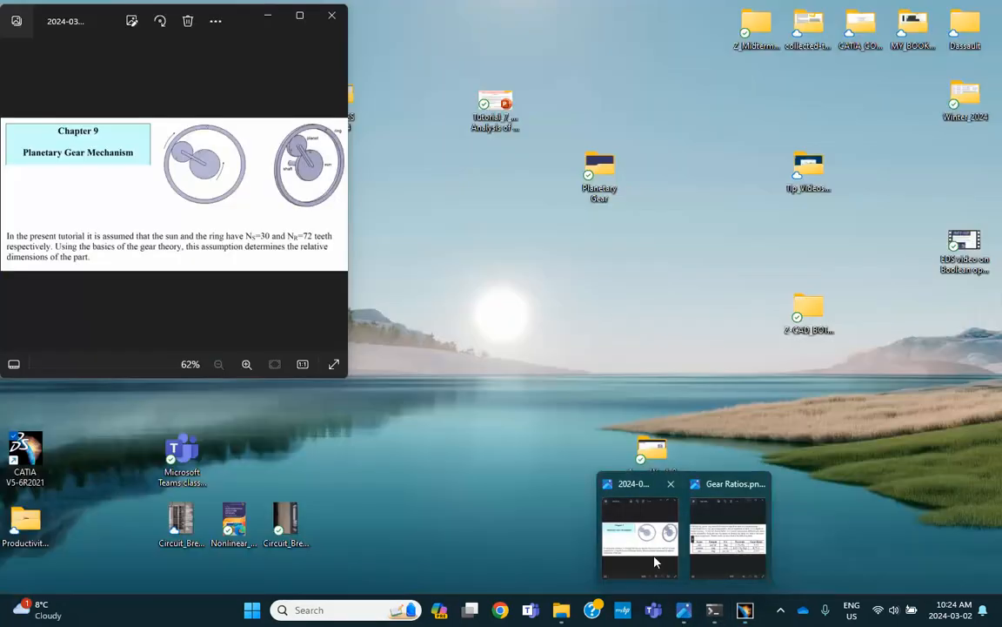
left_click(651, 553)
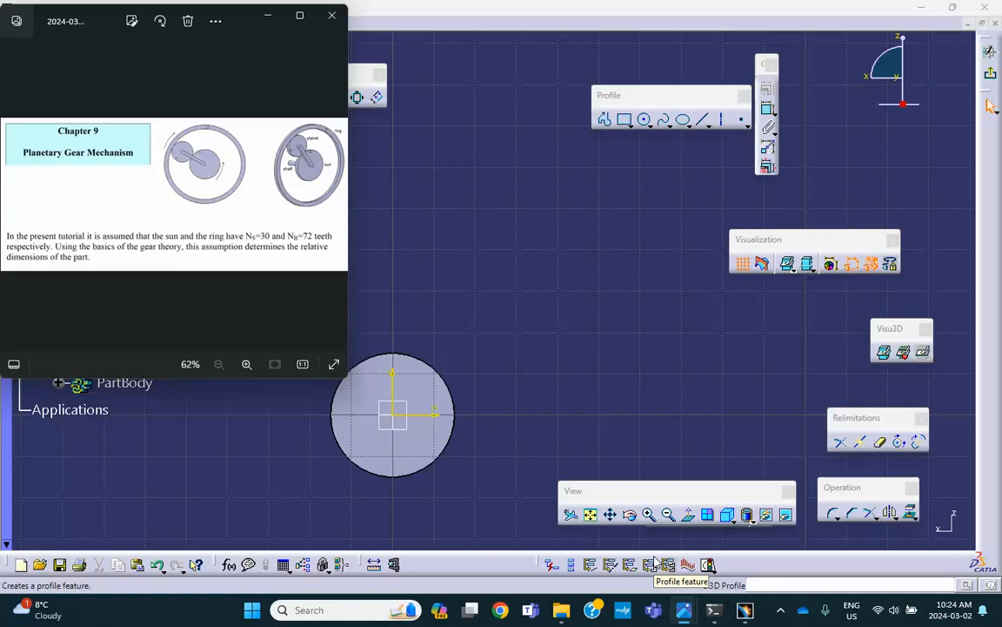
left_click(652, 563)
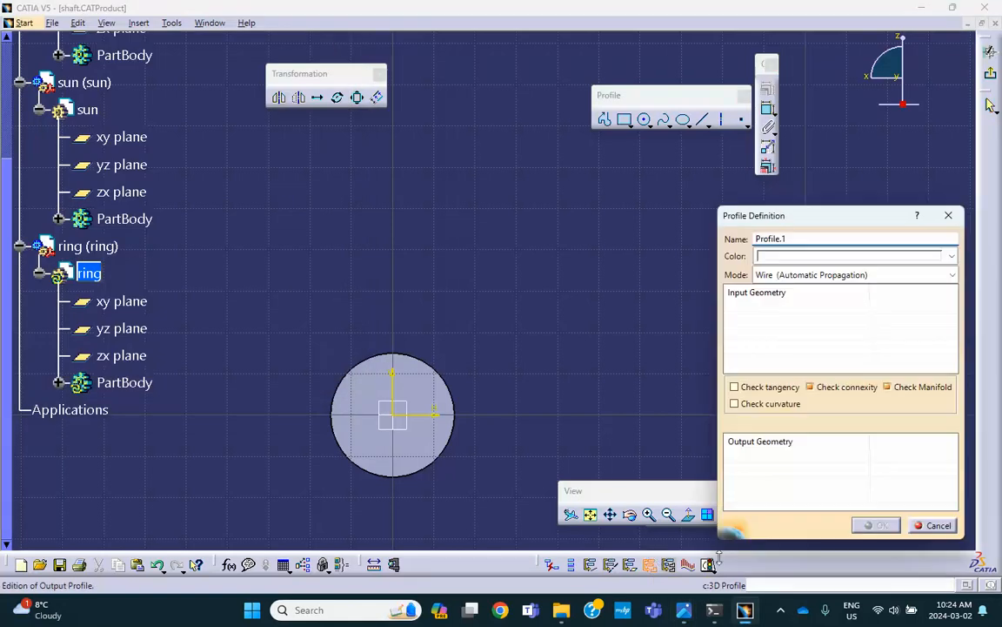
left_click(934, 525)
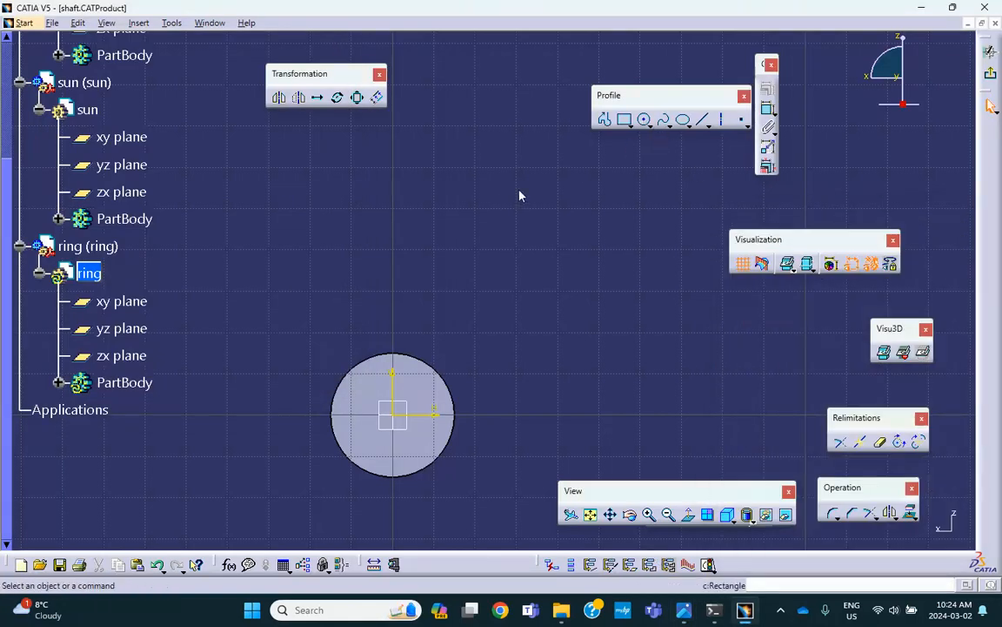
- Draw a circle about 108 mm in diameter centred on the sketch origin, around the sun
left_click(644, 119)
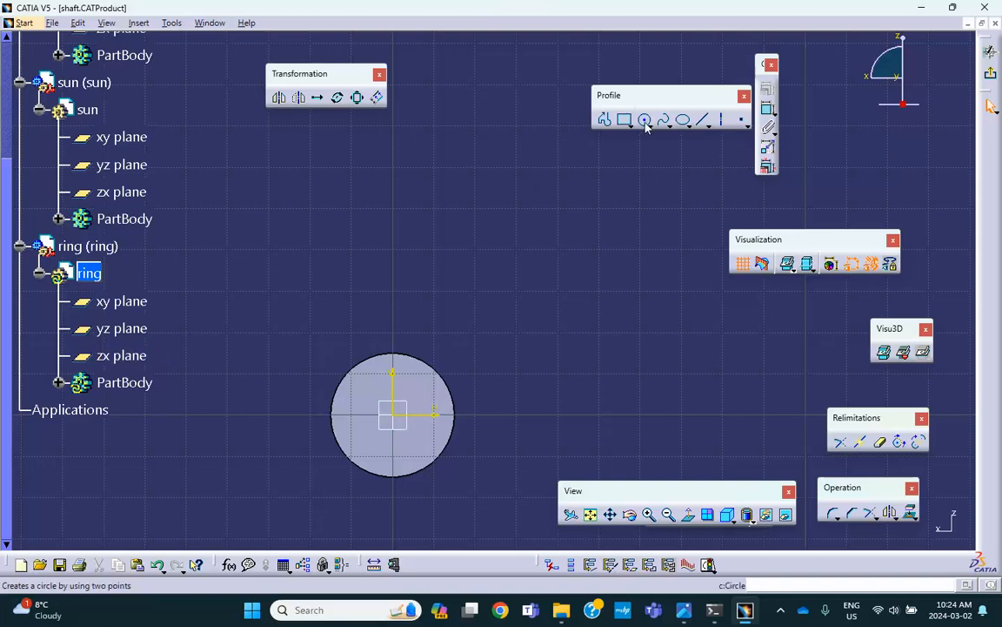
left_click(395, 416)
left_click(616, 412)
- Dimension the ring circle's diameter and set it to 72 mm
left_click(767, 111)
left_click(607, 221)
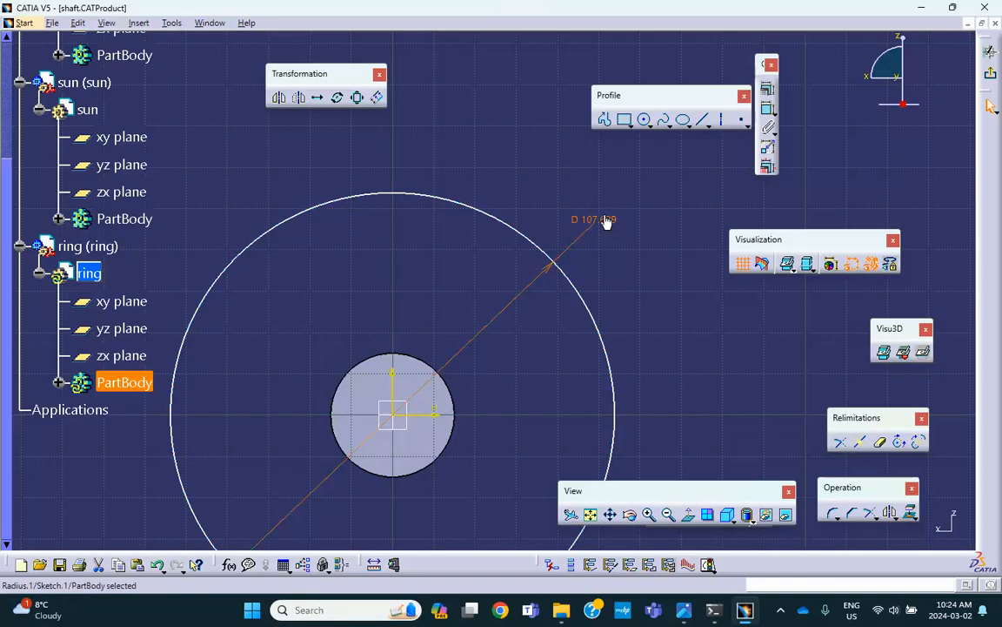
double_click(606, 221)
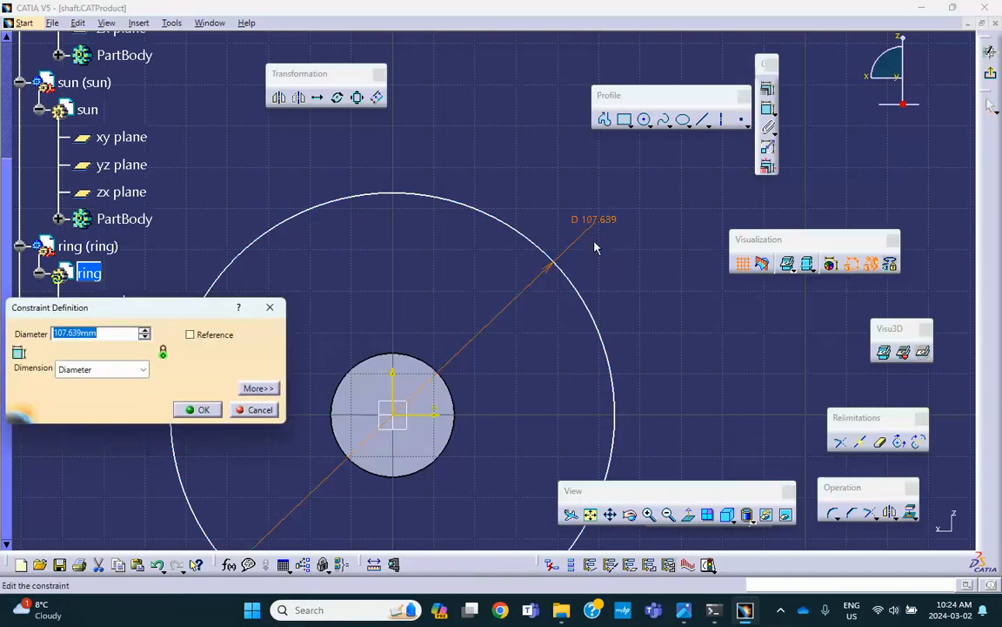
type("72")
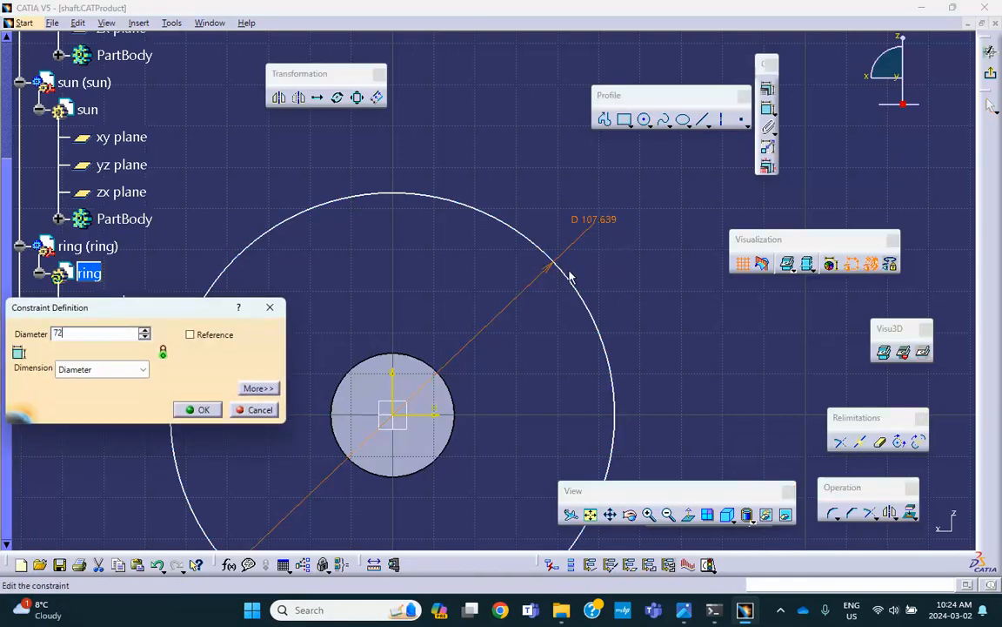
left_click(201, 410)
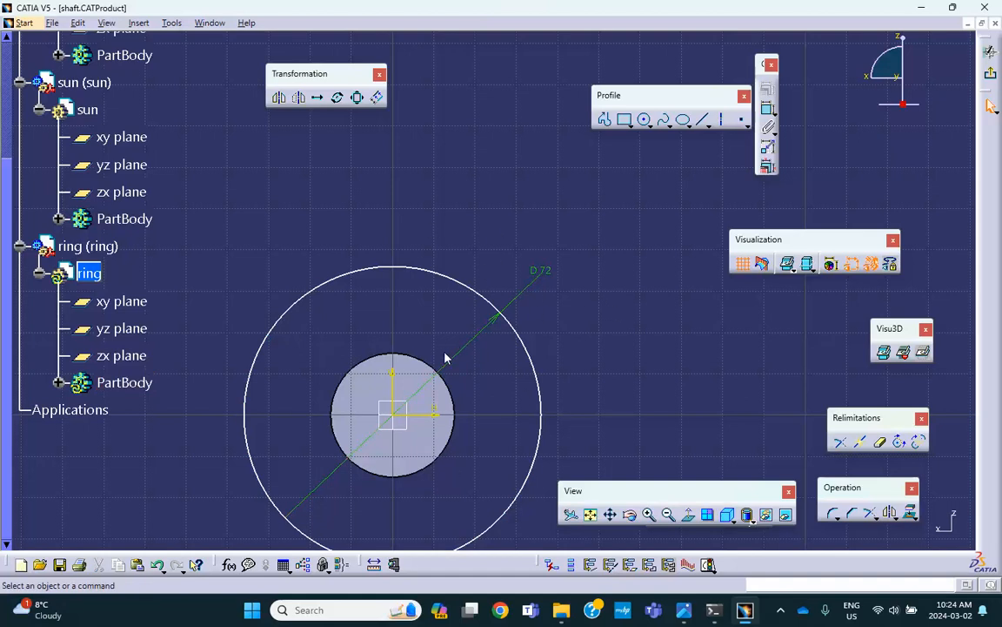
- Draw a second circle about 81 mm in diameter, concentric with and outside the 72 mm circle, and exit the sketch
middle_click_drag(515, 246, 552, 184)
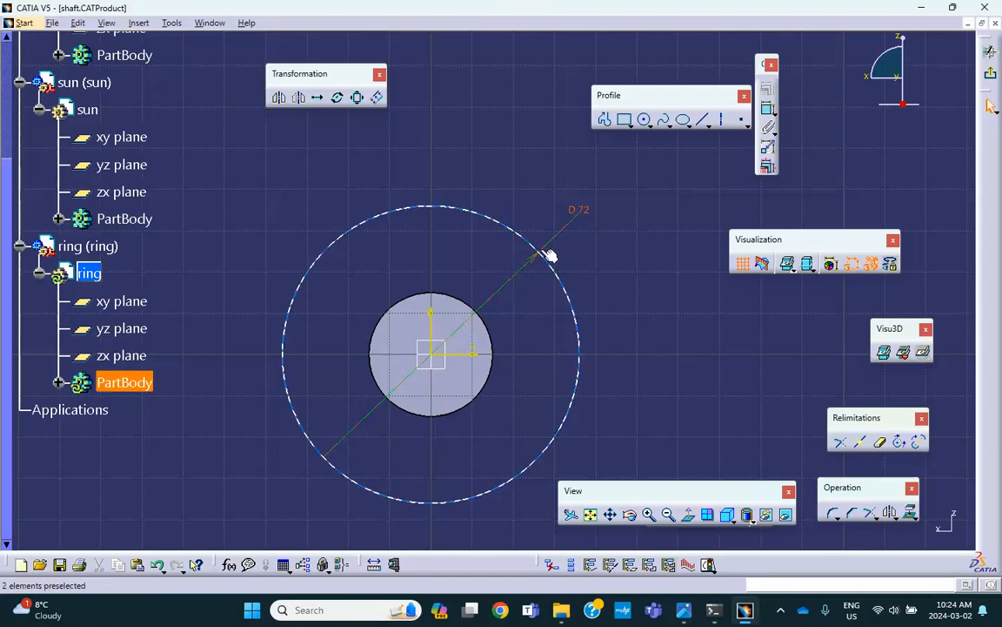
left_click(685, 612)
left_click(640, 550)
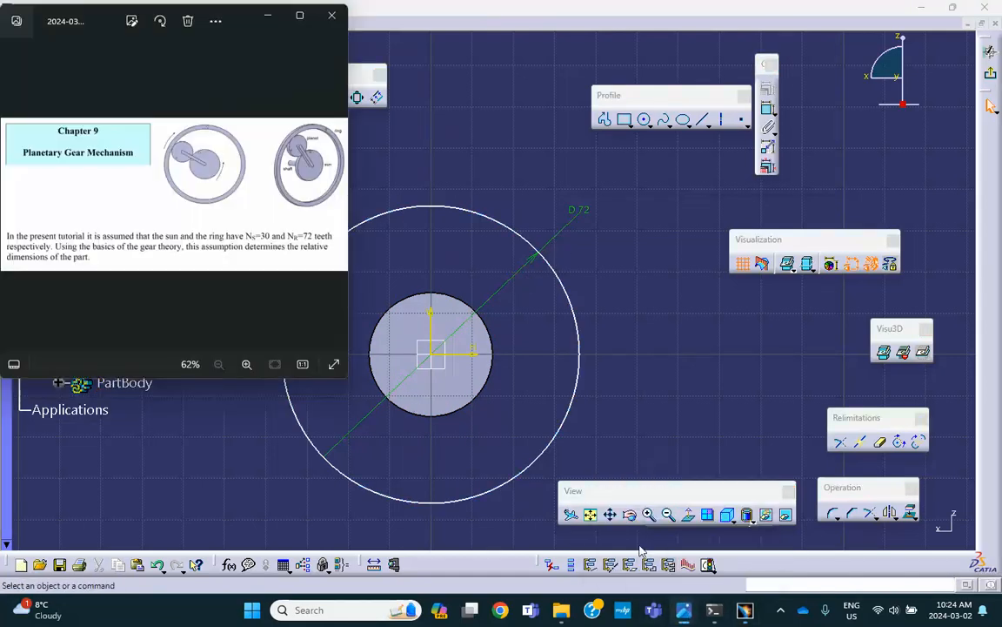
left_click(639, 550)
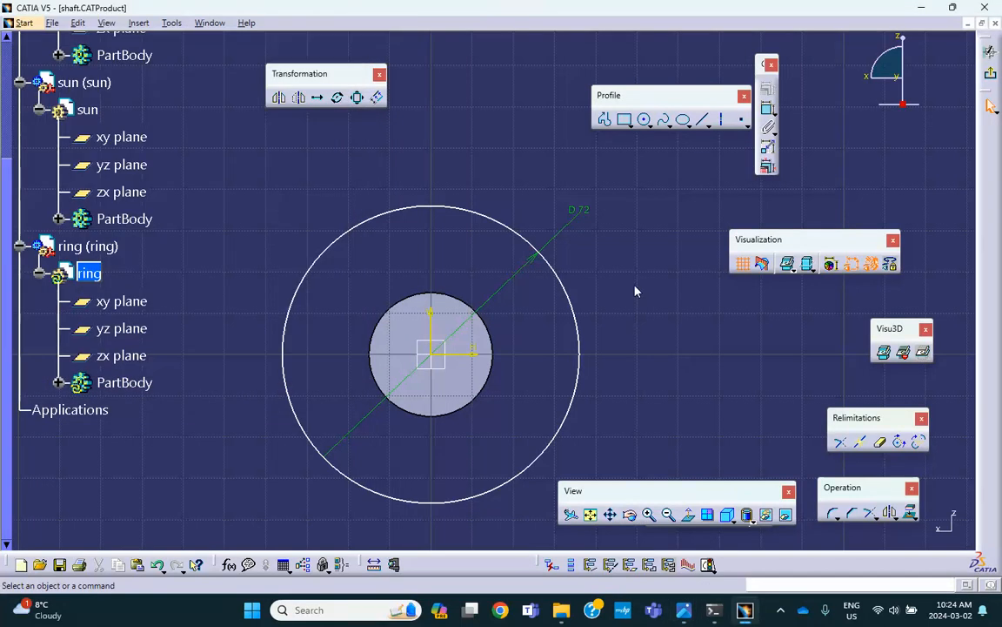
left_click(644, 119)
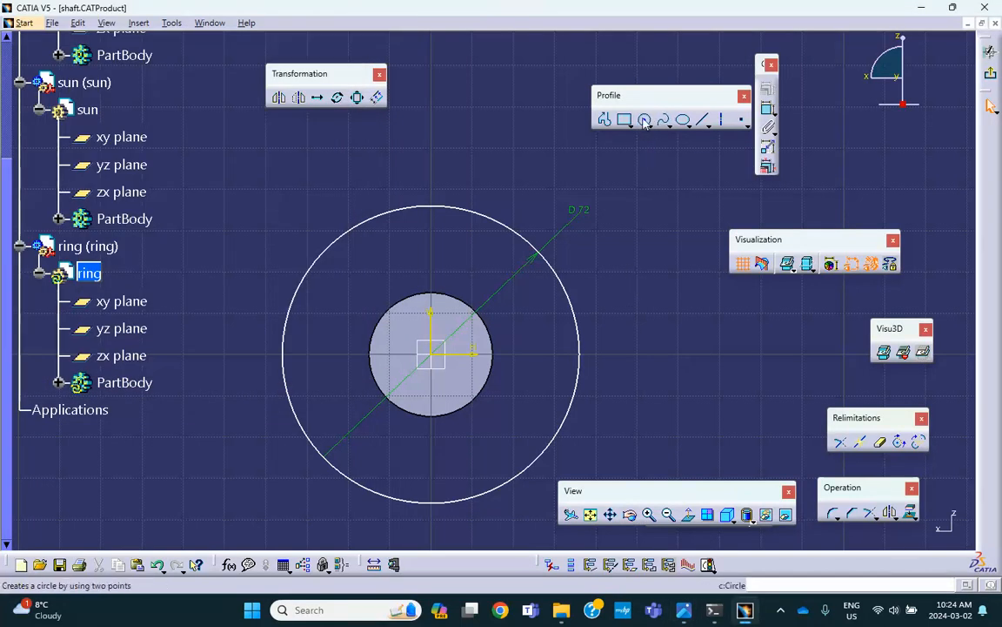
left_click(440, 357)
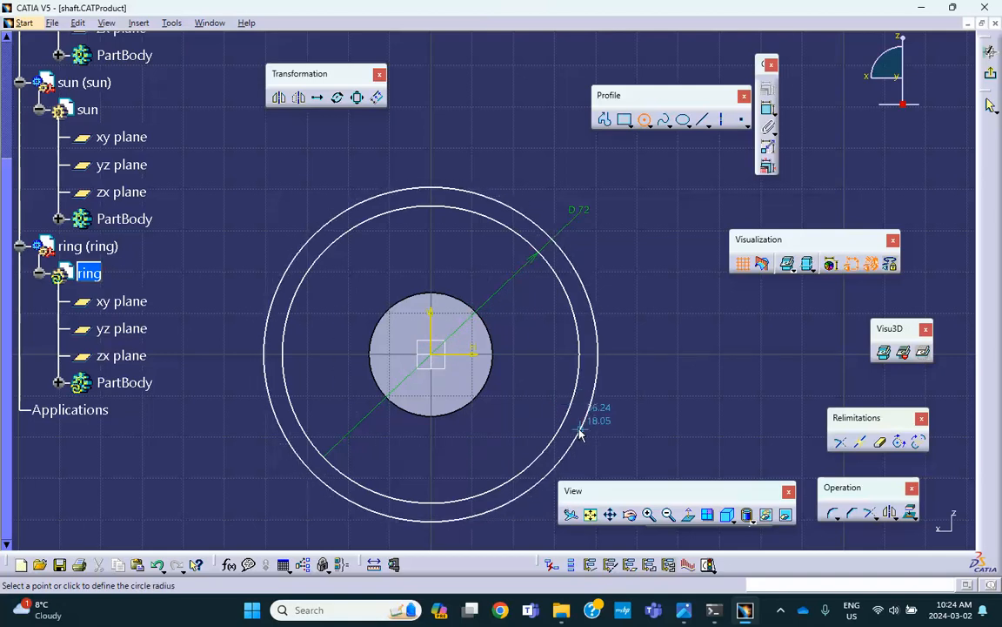
left_click(581, 428)
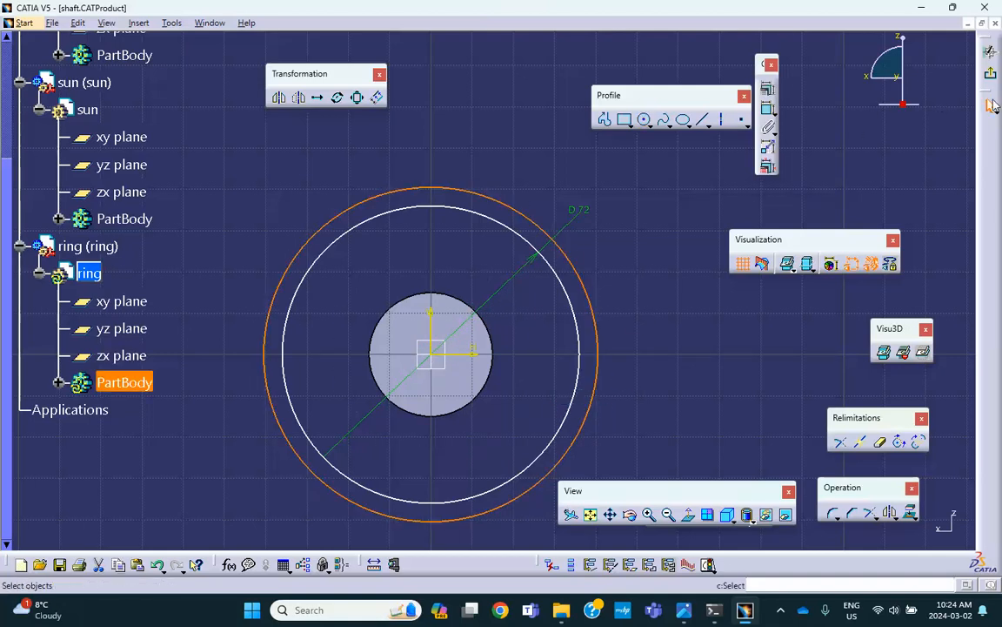
left_click(768, 88)
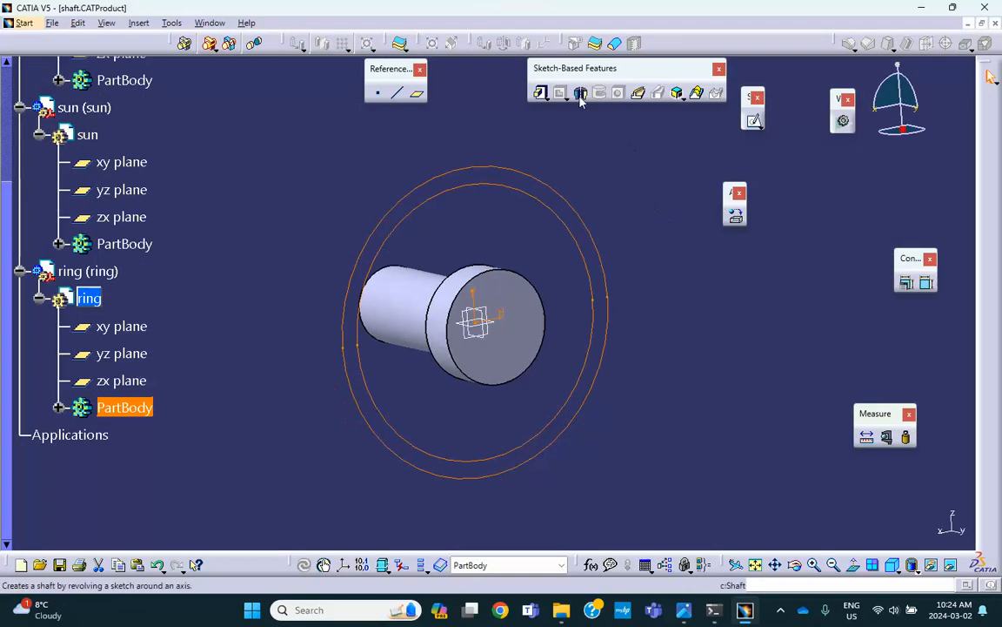
- Pad the ring sketch's two concentric circles by 10 mm, in the direction away from the shaft
left_click(540, 92)
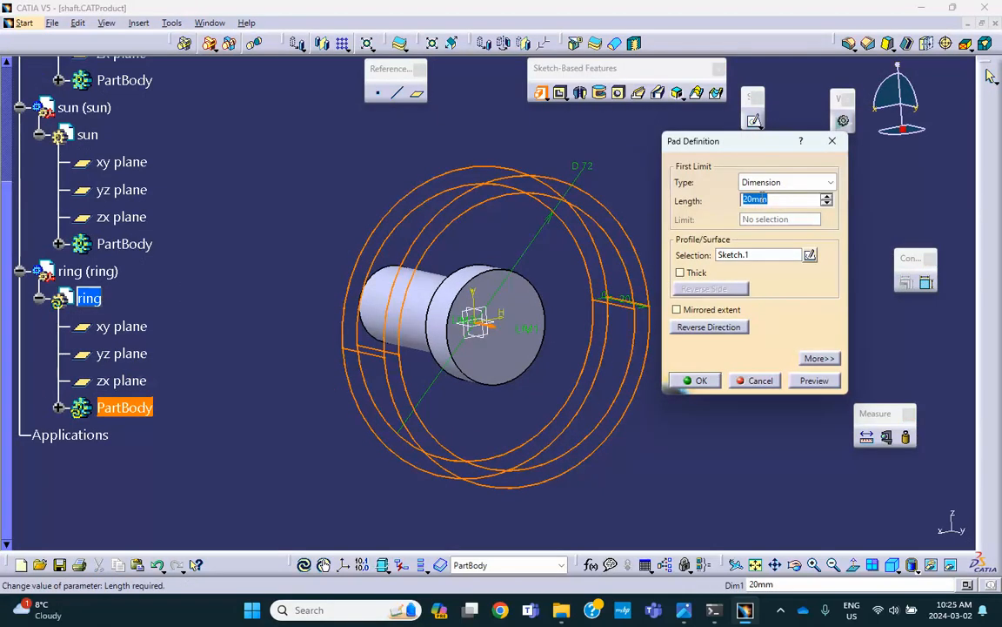
type("10")
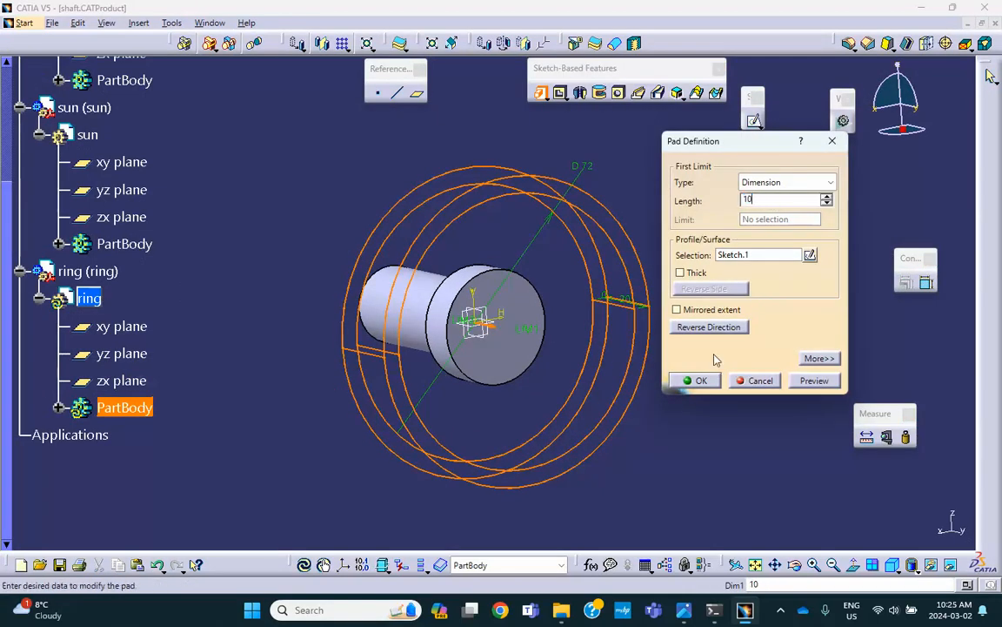
left_click(701, 381)
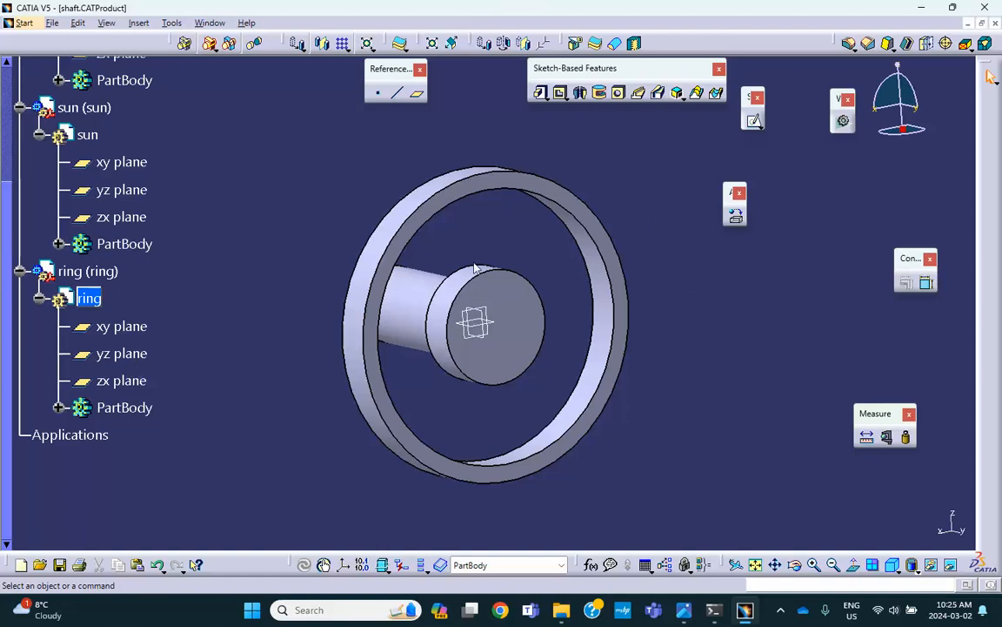
- Set the colour of the ring component to yellow in its graphic properties
right_click(87, 277)
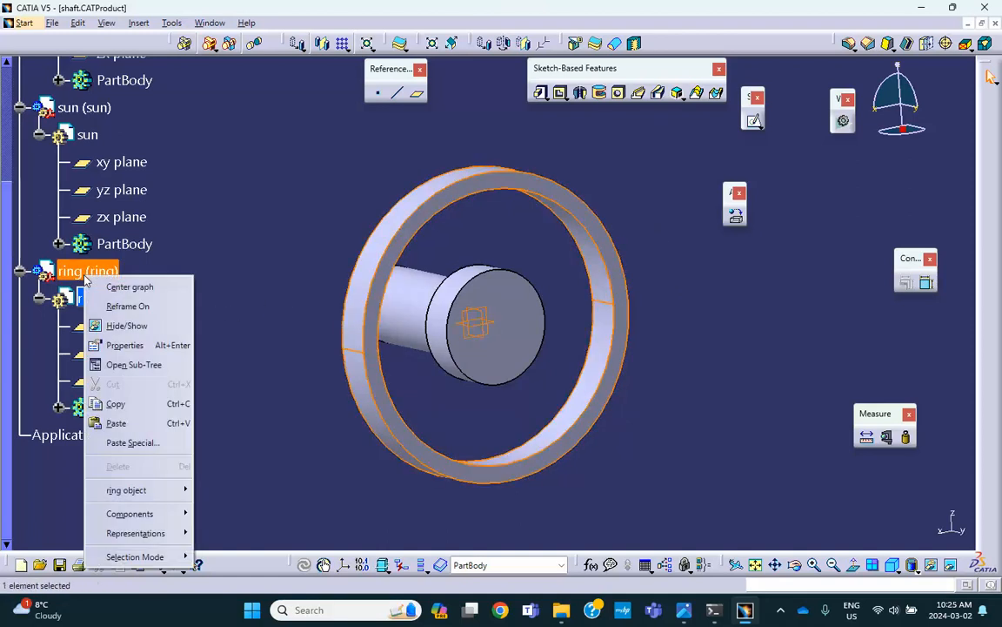
left_click(124, 345)
left_click(686, 178)
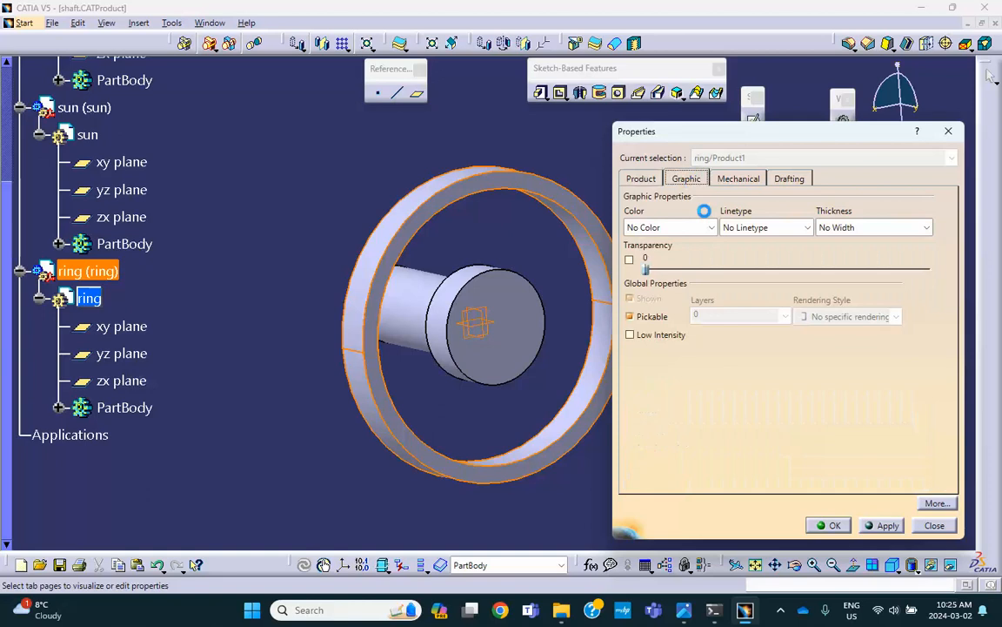
left_click(711, 227)
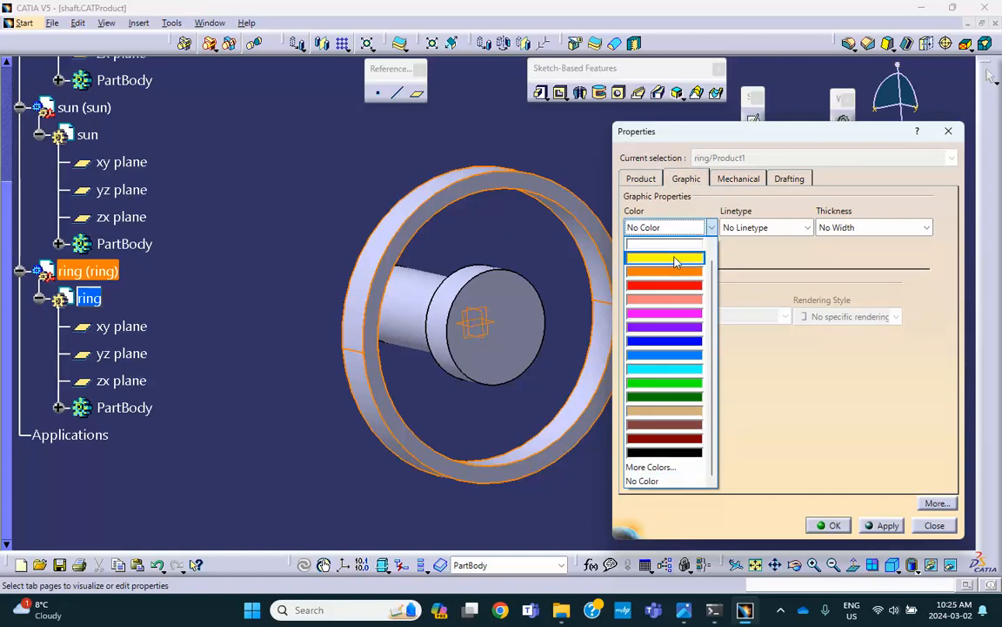
left_click(676, 259)
left_click(829, 525)
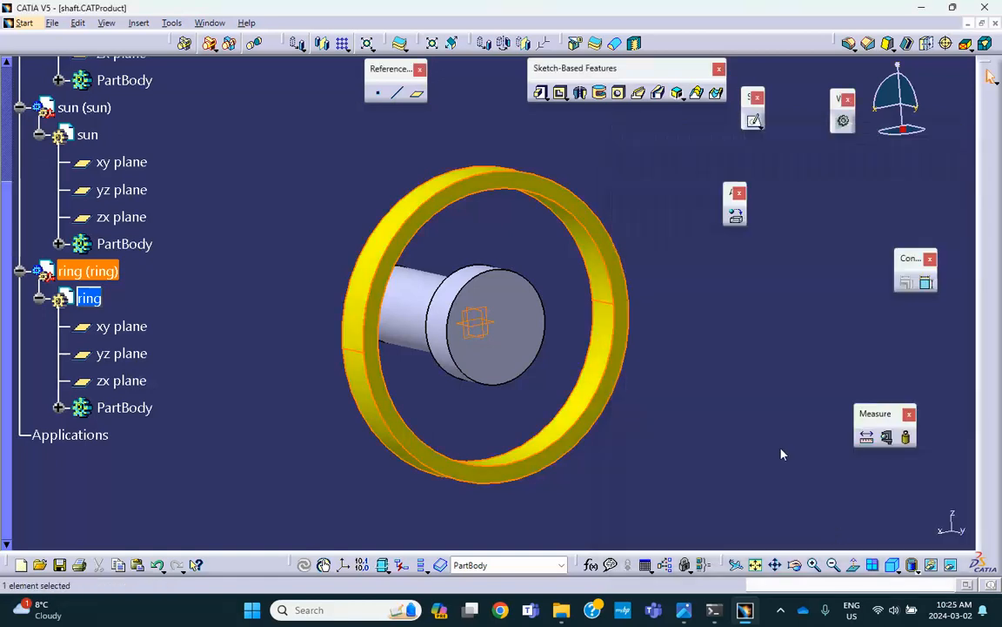
- Set the colour of the sun component to blue in its graphic properties
right_click(83, 107)
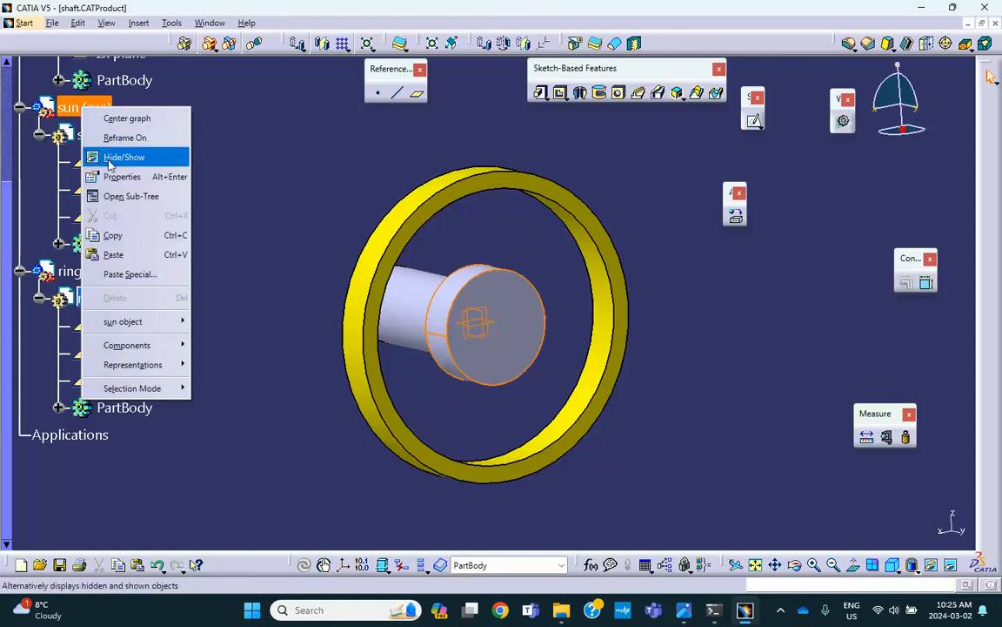
left_click(122, 177)
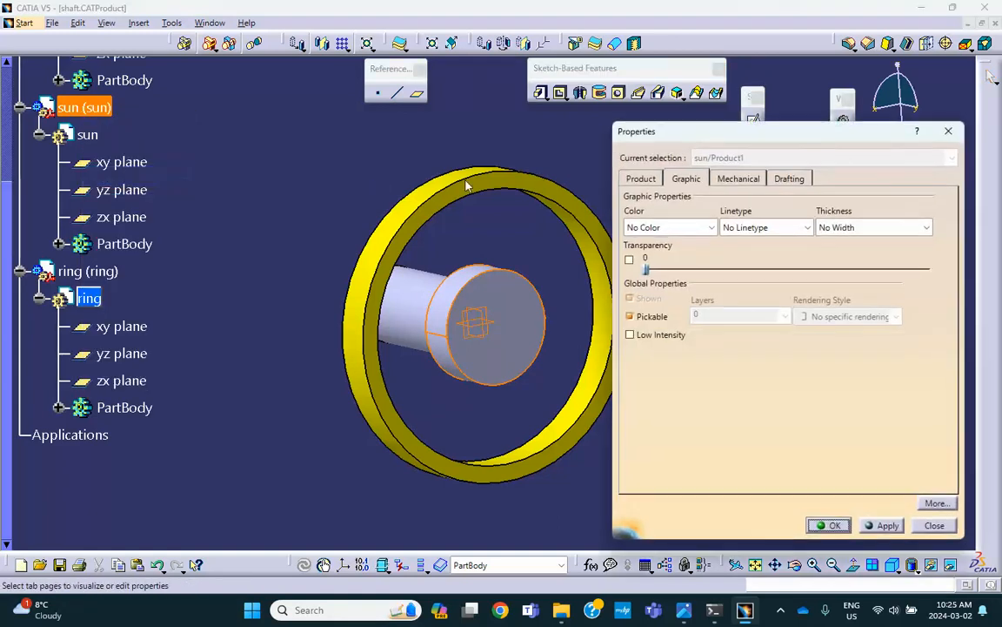
left_click(711, 228)
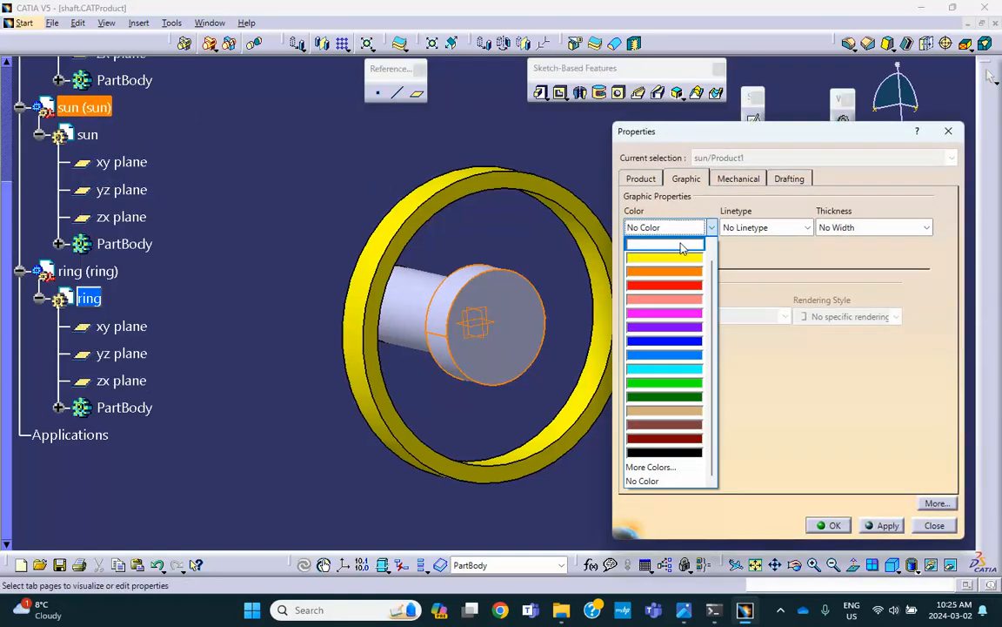
left_click(664, 341)
left_click(827, 525)
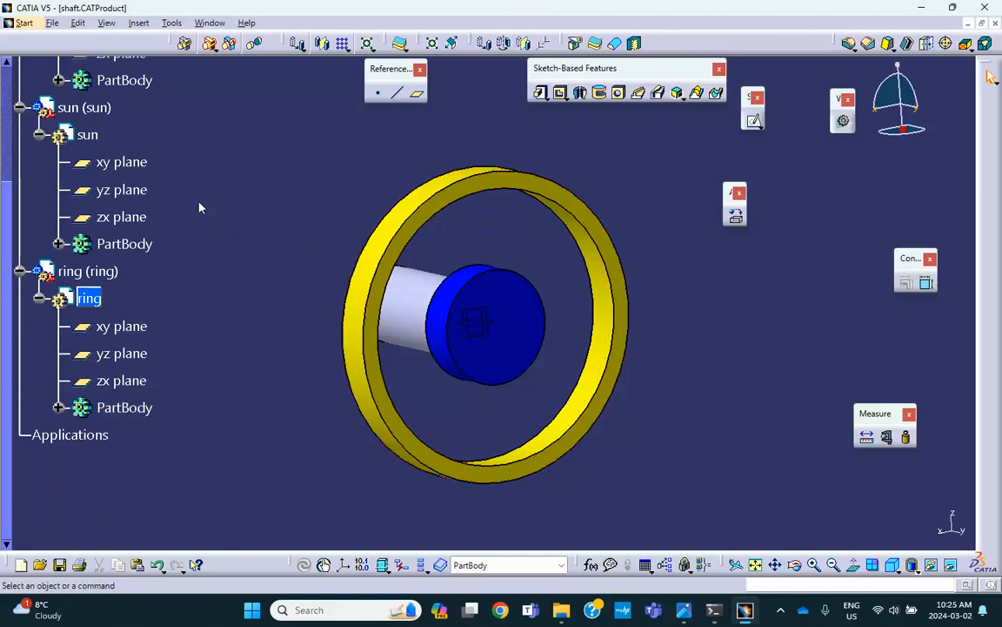
- Activate the top-level Product1 and save the assembly, accepting that the other related documents are saved too
scroll(139, 165, "up", 5)
left_click(78, 113)
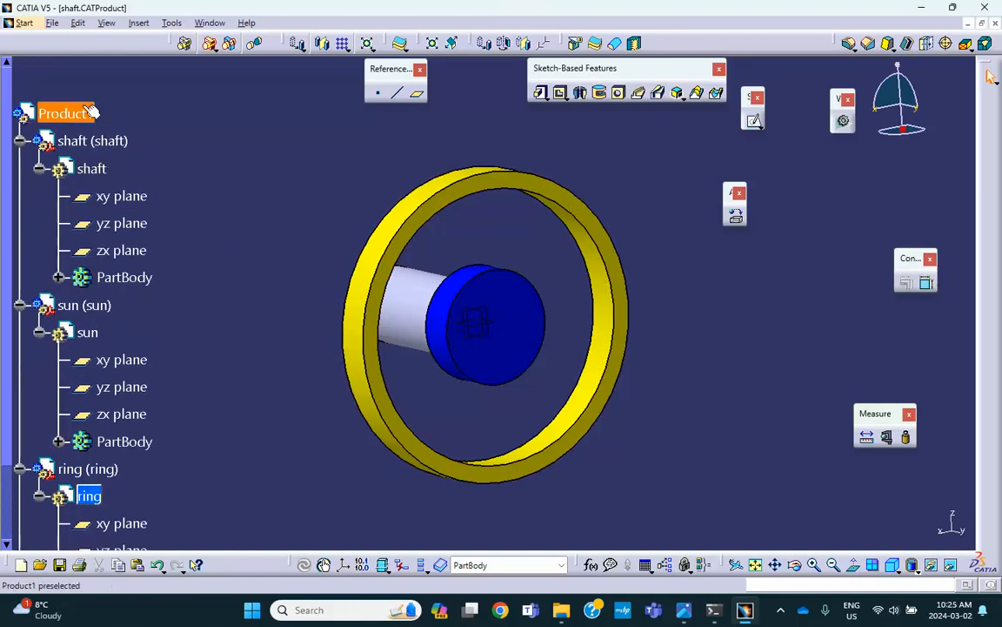
double_click(83, 106)
left_click(92, 115)
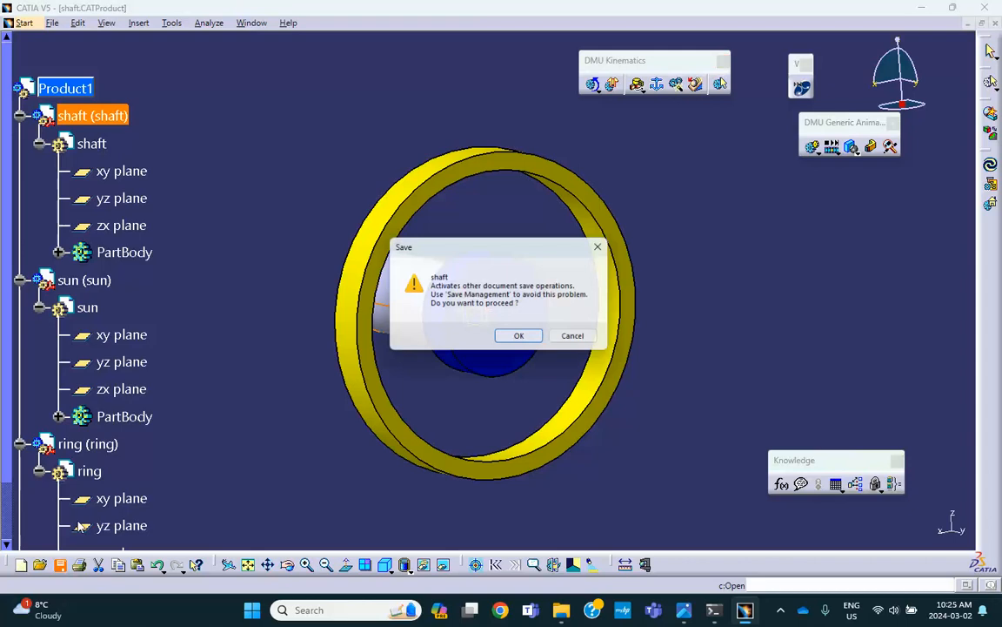
left_click(521, 338)
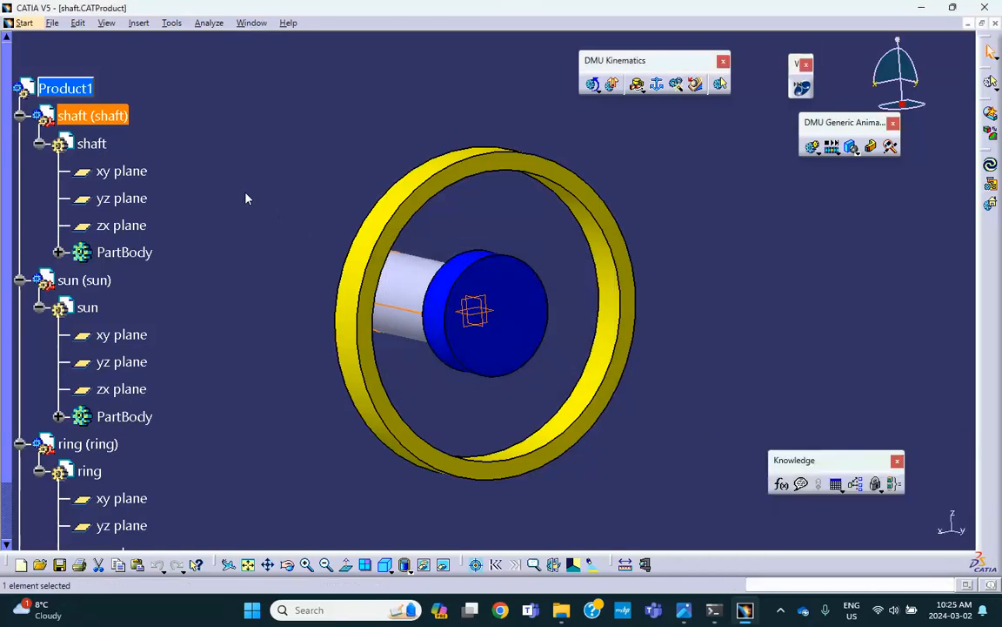
- Try to insert a new part with the shaft component selected
left_click(141, 24)
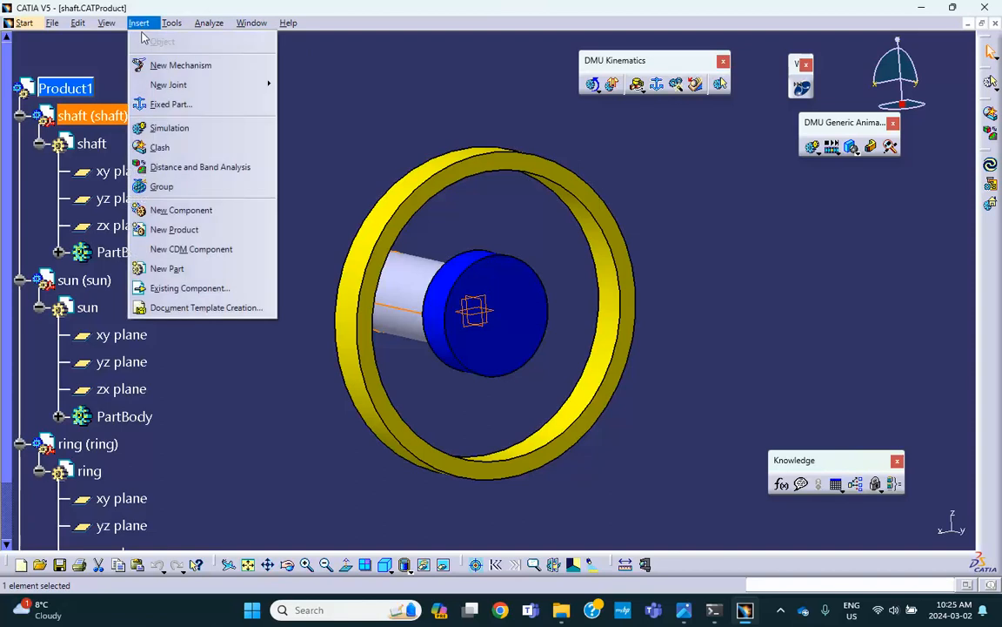
left_click(165, 240)
left_click(90, 89)
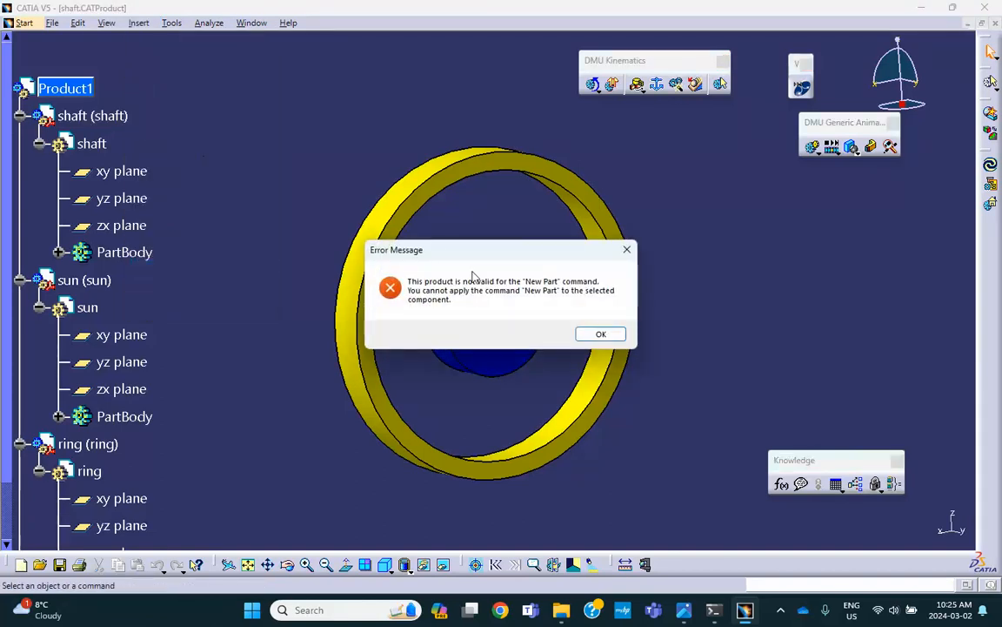
left_click(600, 335)
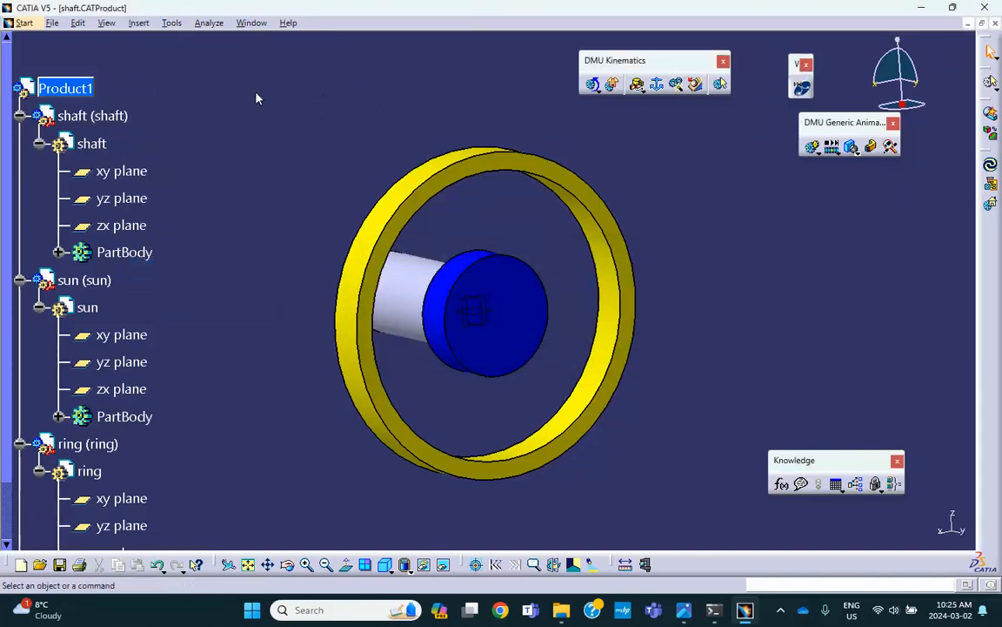
- Insert a new part into Product1, using the assembly's origin as the part's origin point
left_click(139, 28)
left_click(179, 267)
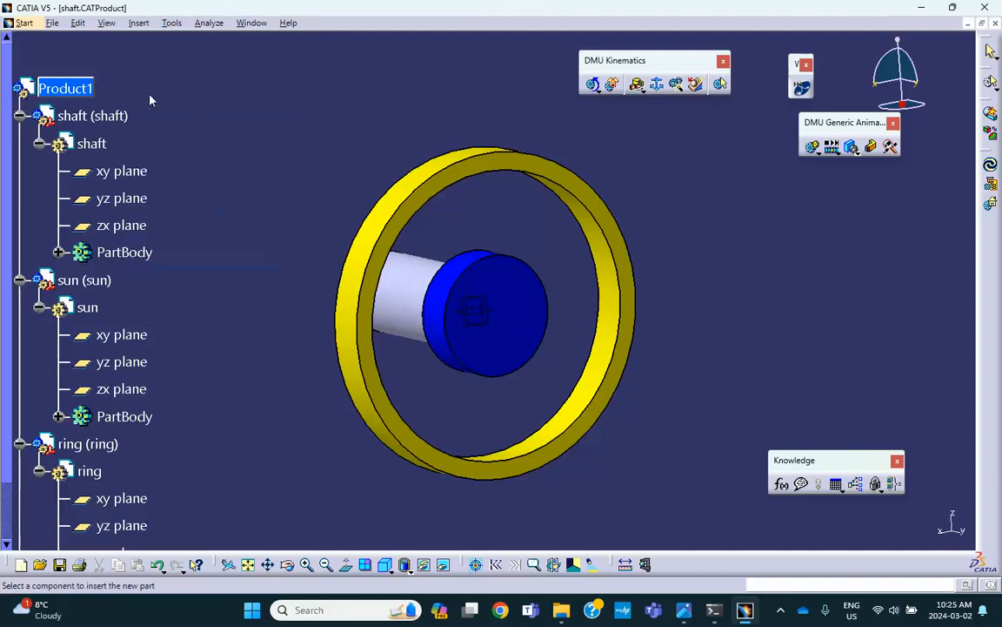
left_click(85, 88)
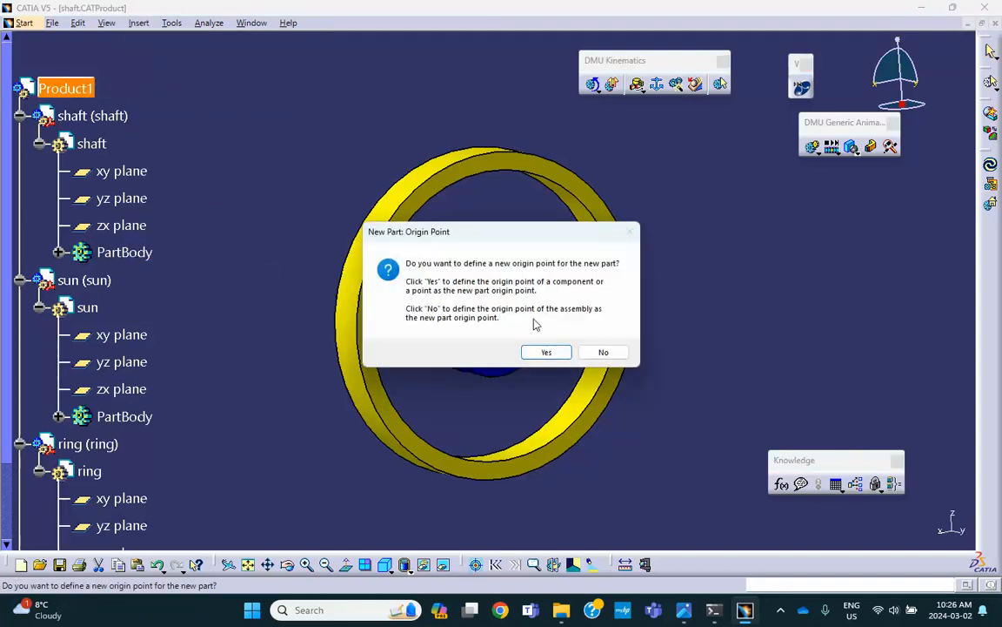
left_click(603, 351)
- Set both the instance name and the part number of the new part to planet
right_click(120, 246)
left_click(170, 320)
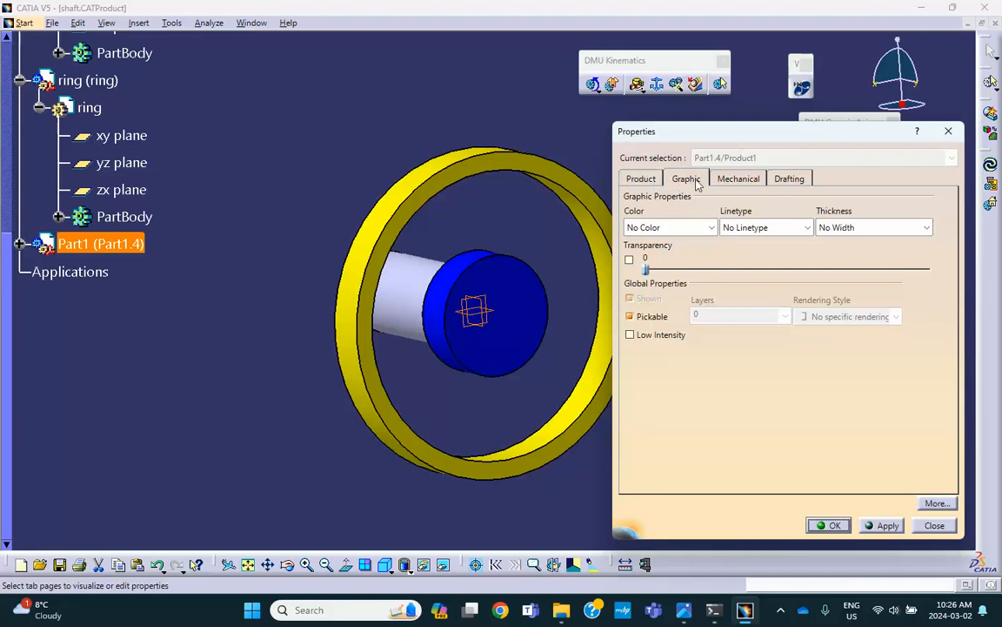
left_click(731, 177)
left_click(641, 178)
double_click(699, 241)
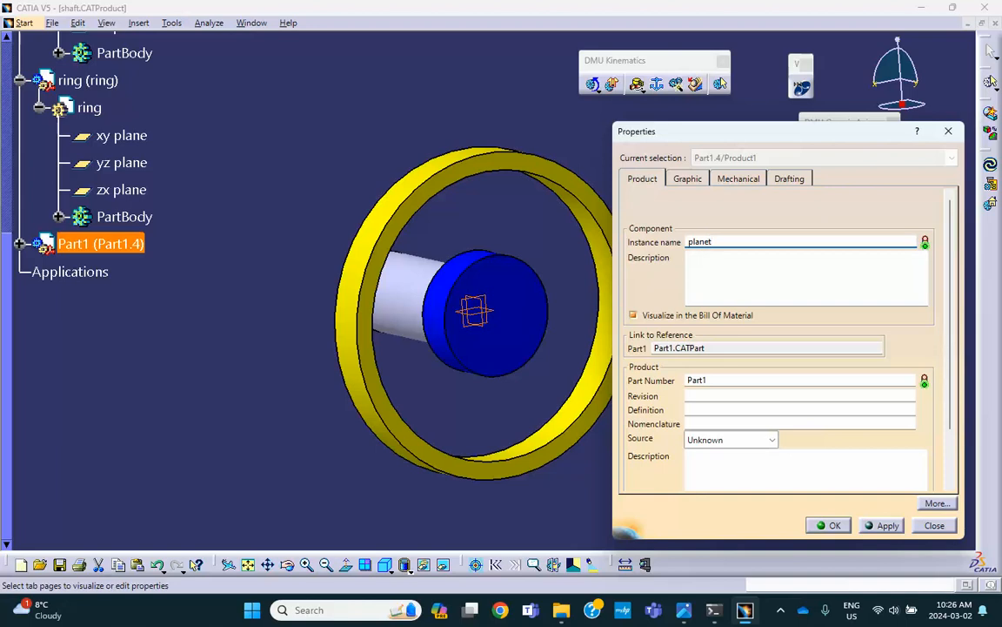
double_click(706, 381)
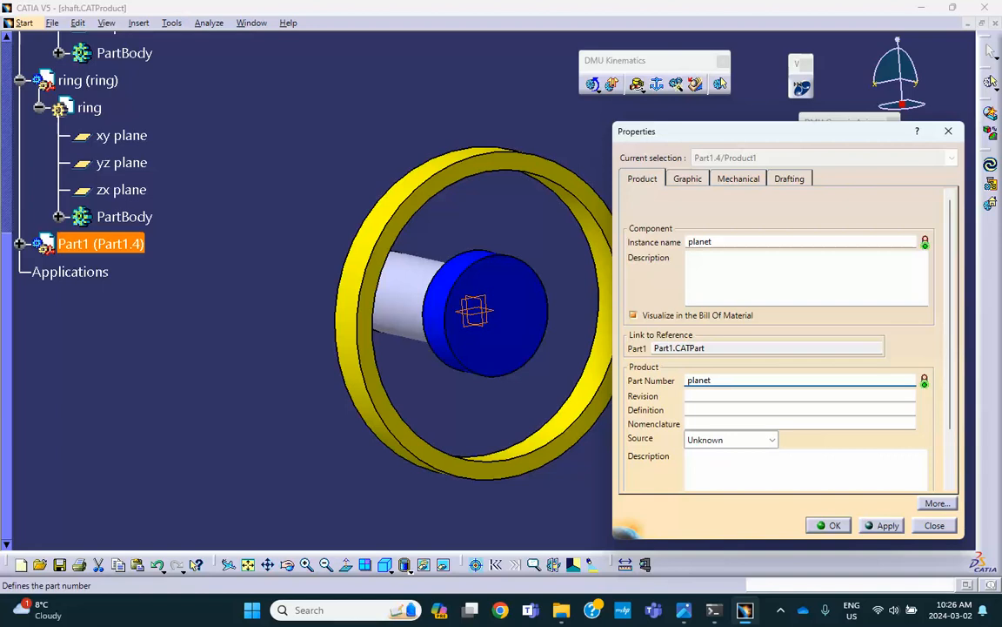
left_click(828, 525)
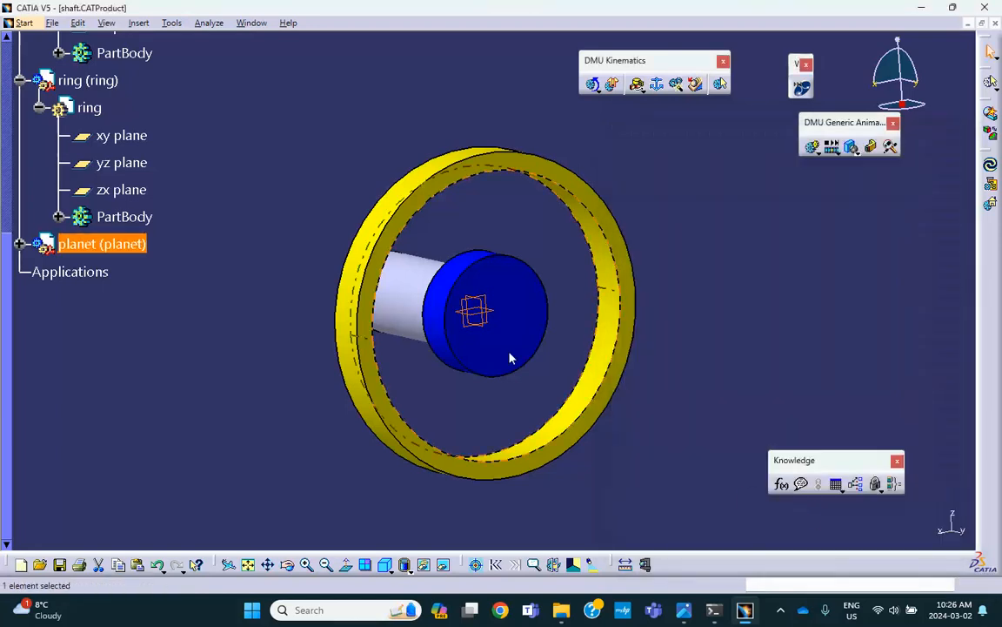
left_click(309, 253)
- Open the planet part for editing and start a sketch on its zx plane
left_click(20, 245)
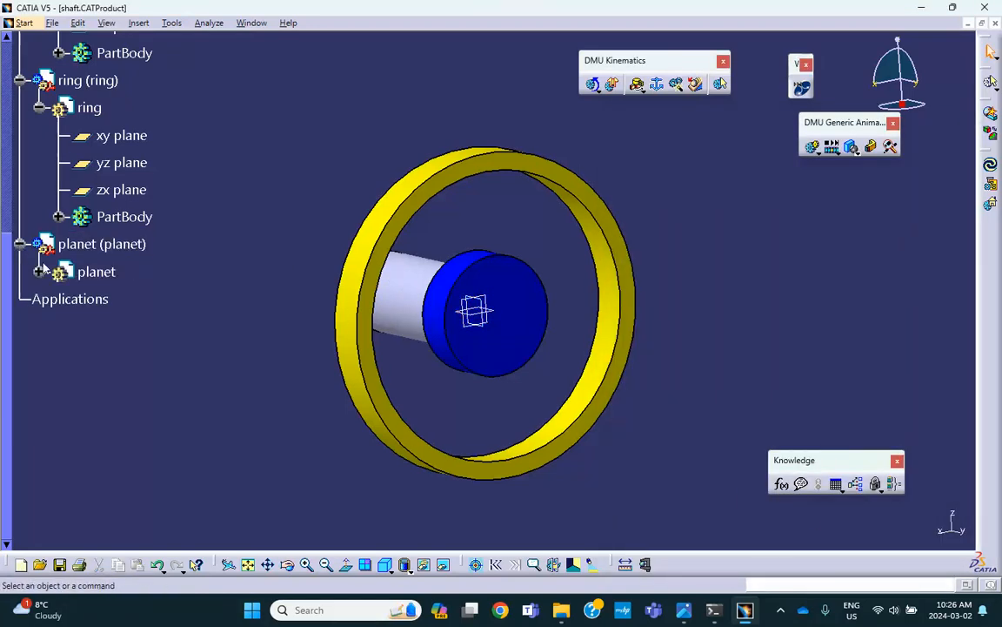
left_click(39, 273)
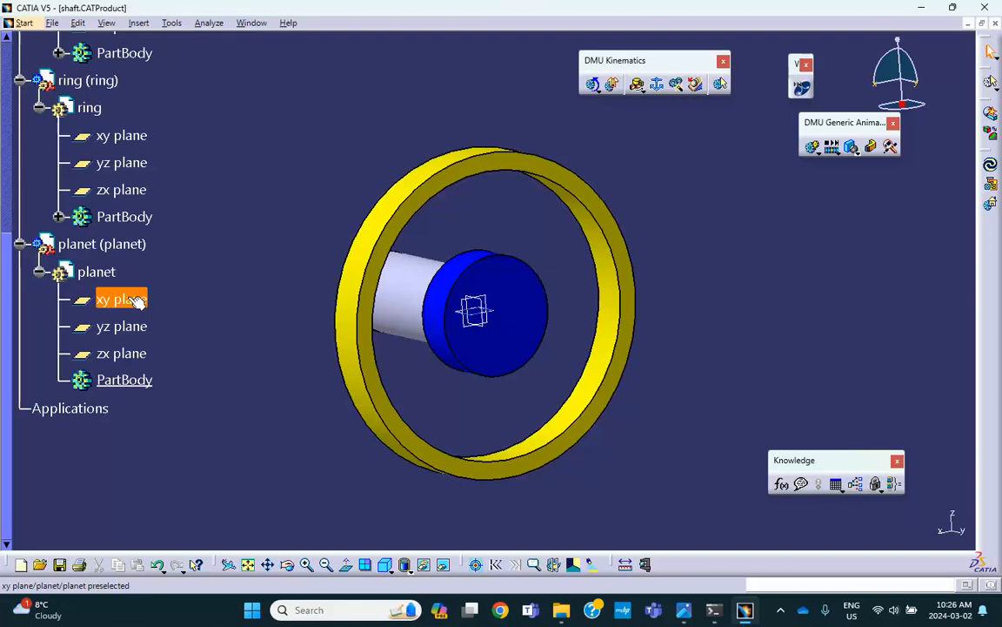
double_click(98, 273)
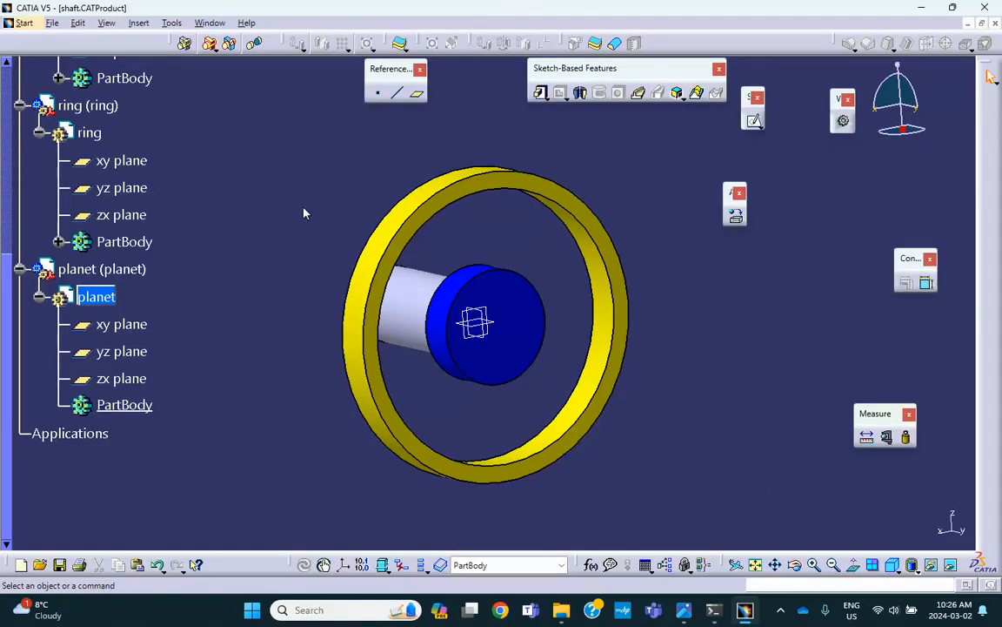
left_click(141, 378)
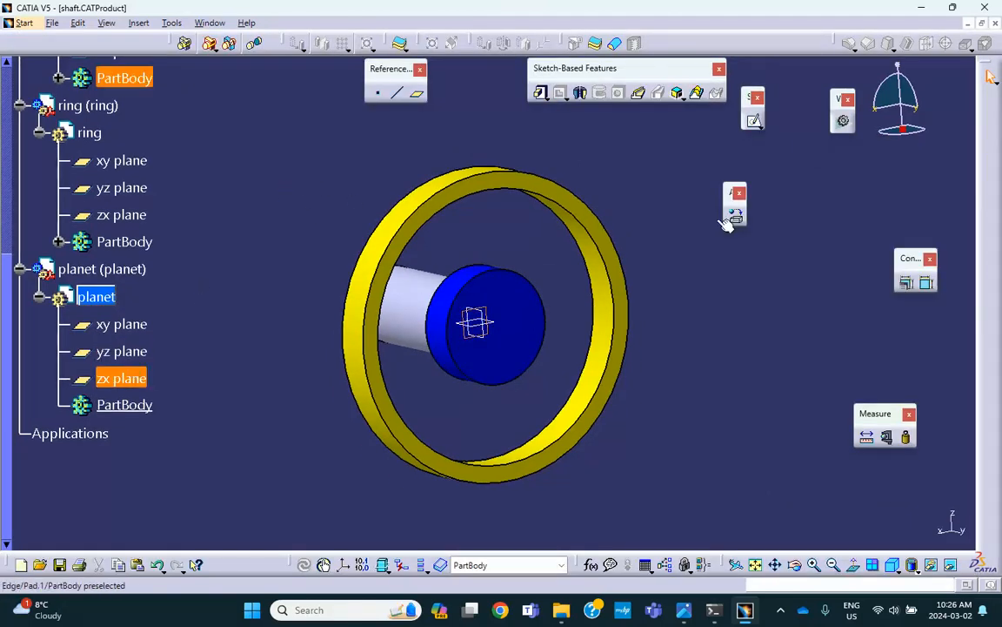
left_click(754, 122)
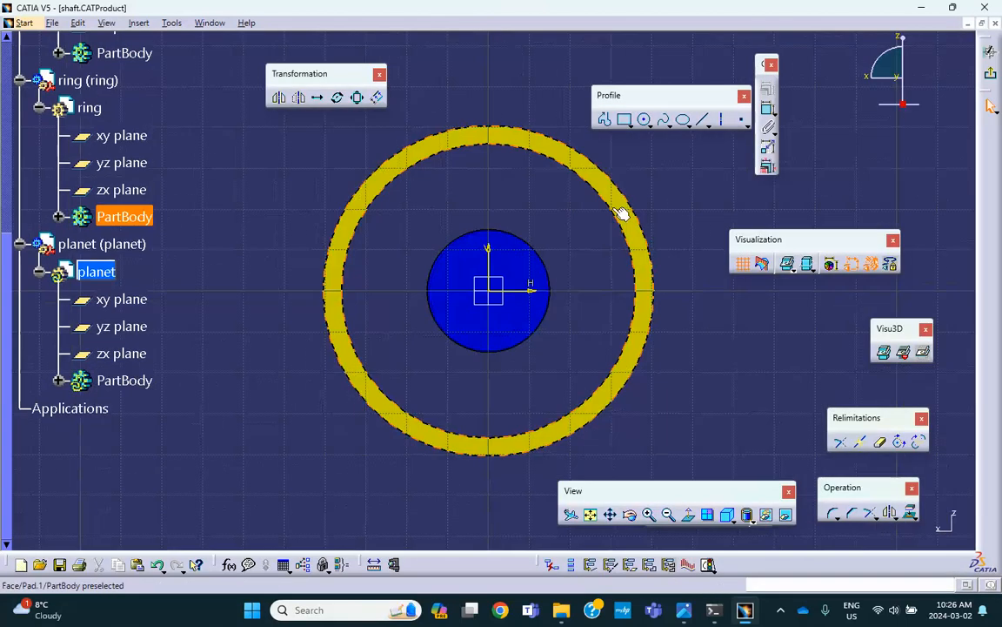
- Draw a small circle in the gap between the sun and the ring, above and to the right of the sketch origin
left_click(644, 120)
left_click(645, 120)
left_click(572, 230)
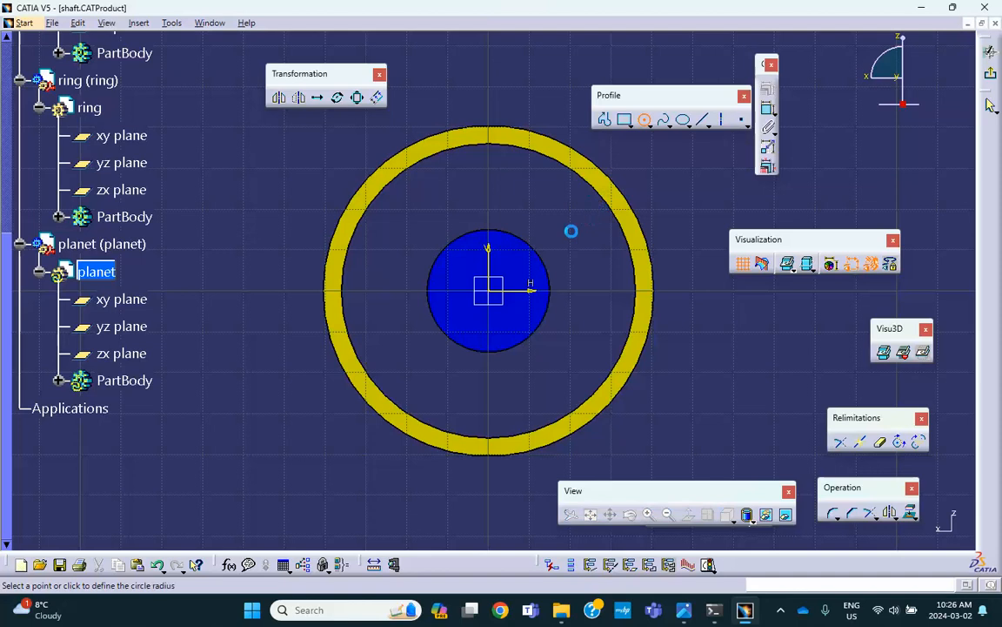
left_click(587, 259)
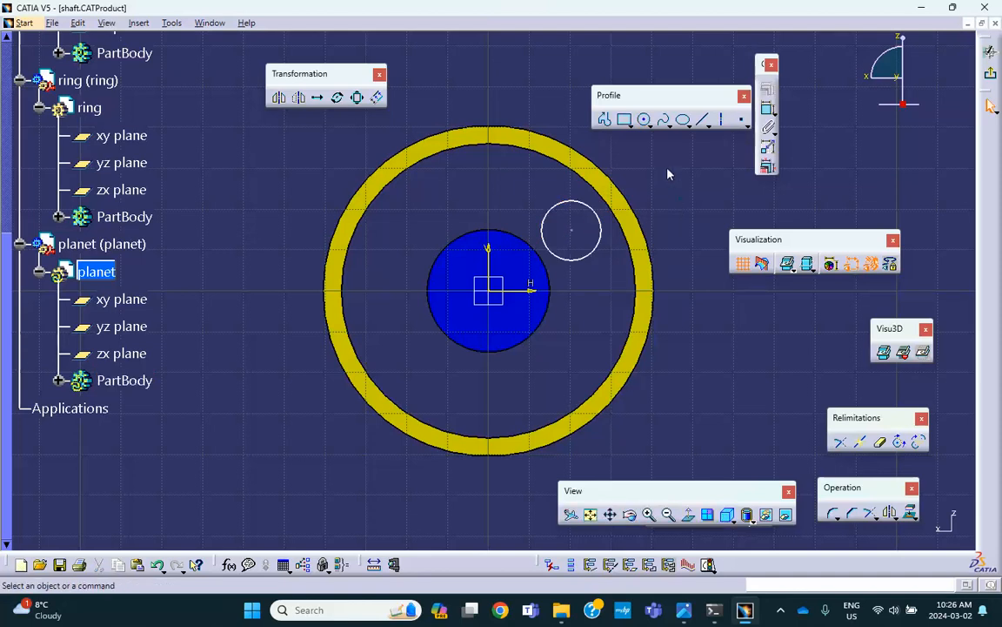
- Constrain the planet circle to be tangent to the sun's outer edge
left_click(546, 242)
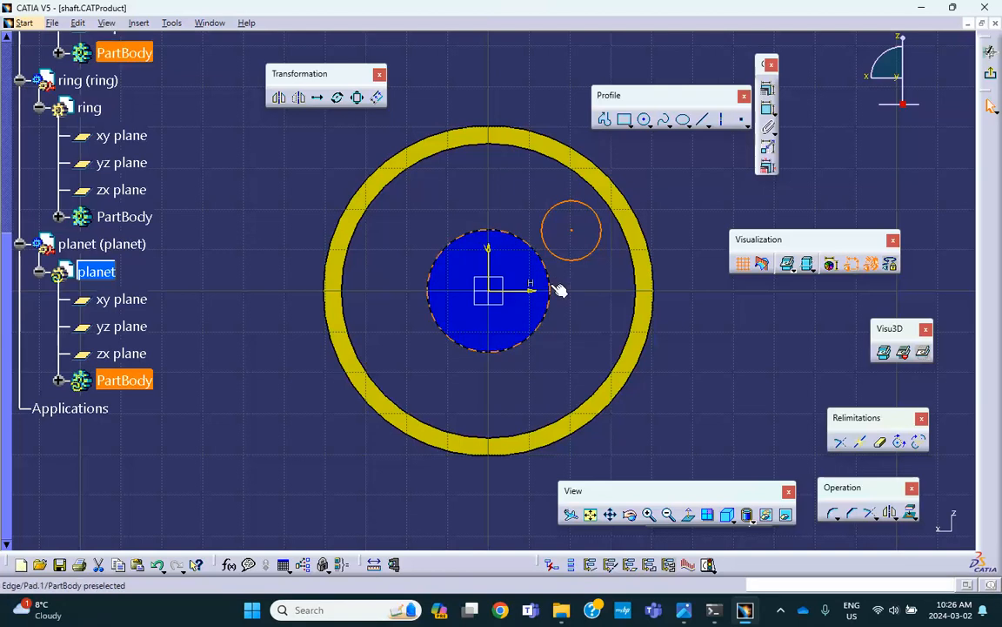
left_click(559, 290, "ctrl")
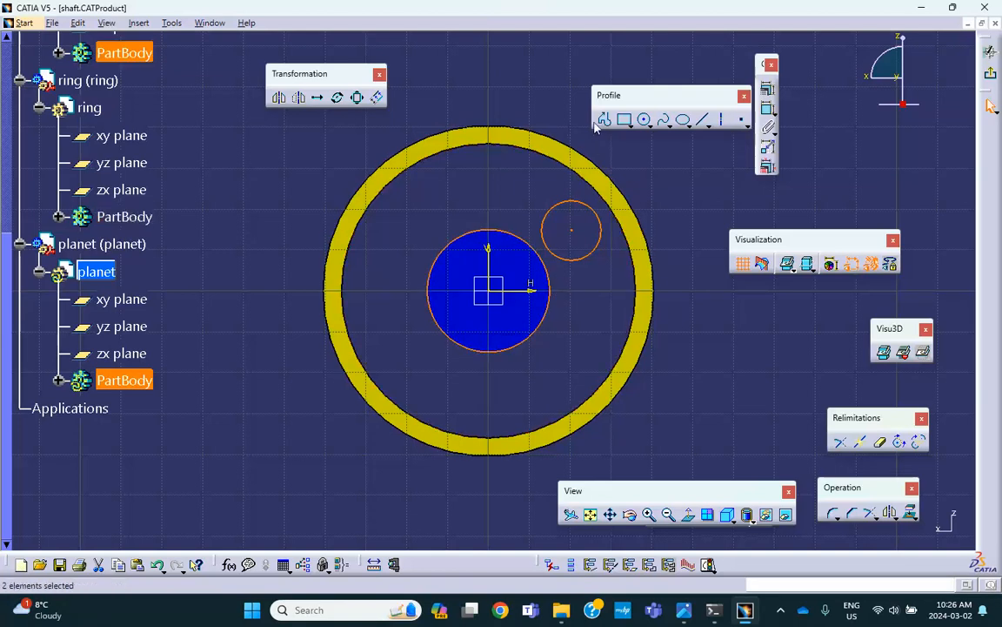
left_click(770, 90)
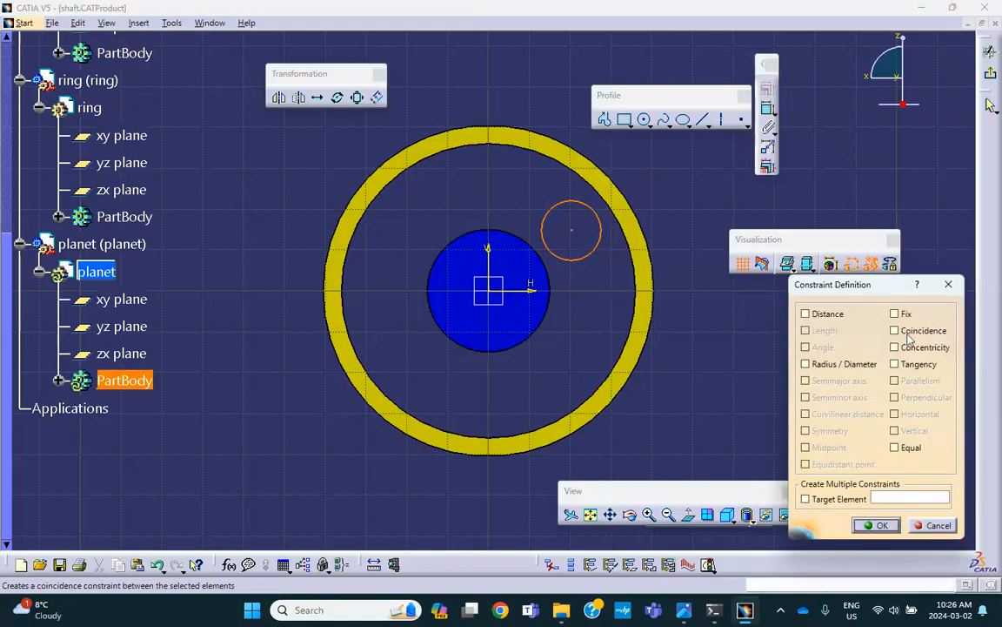
left_click(895, 364)
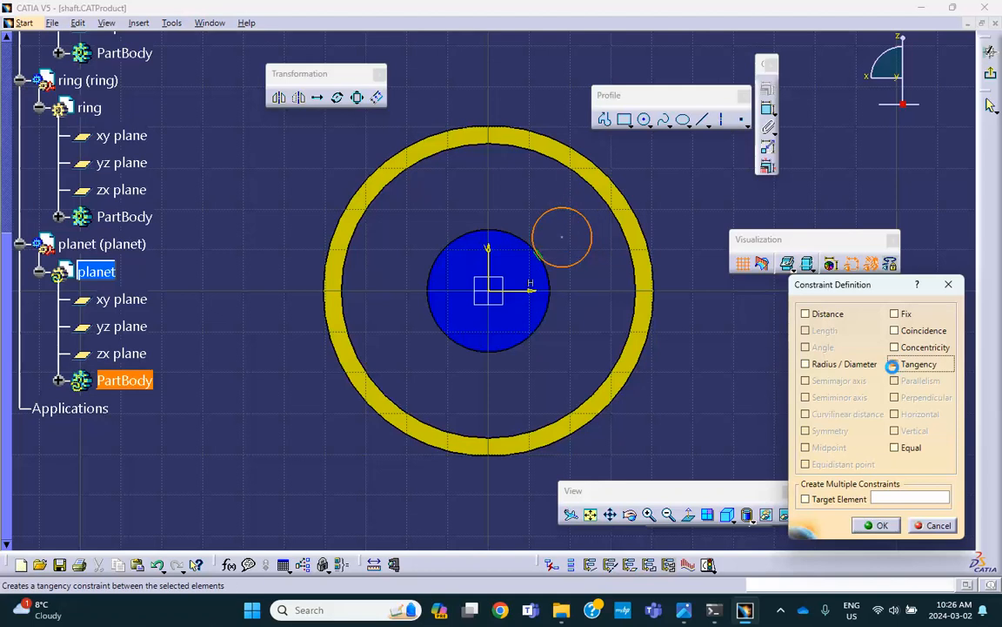
left_click(874, 526)
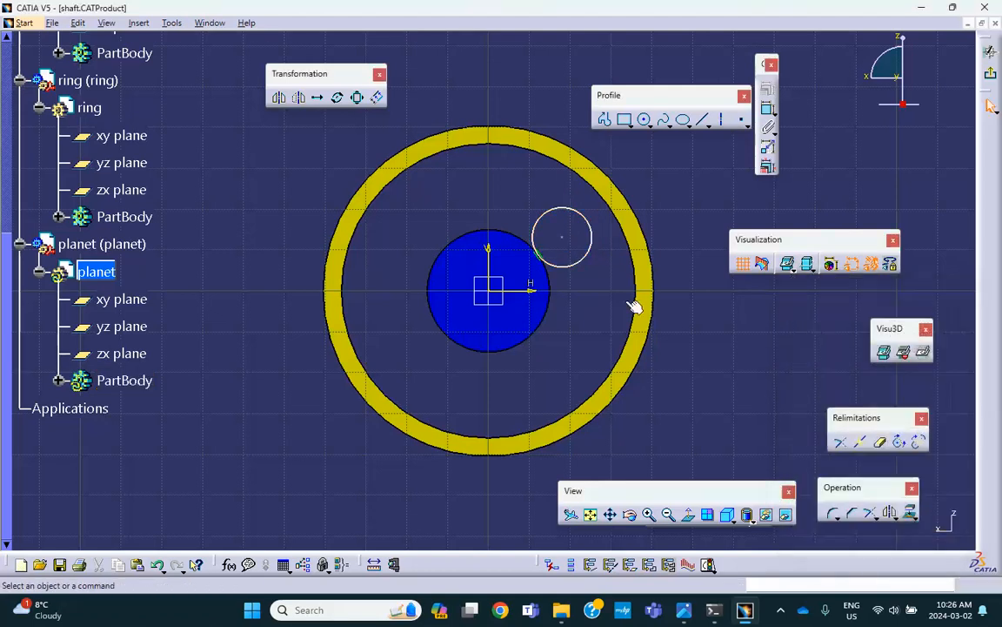
- Constrain the planet circle to be tangent to the ring's inner edge
left_click(602, 241)
left_click(627, 231, "ctrl")
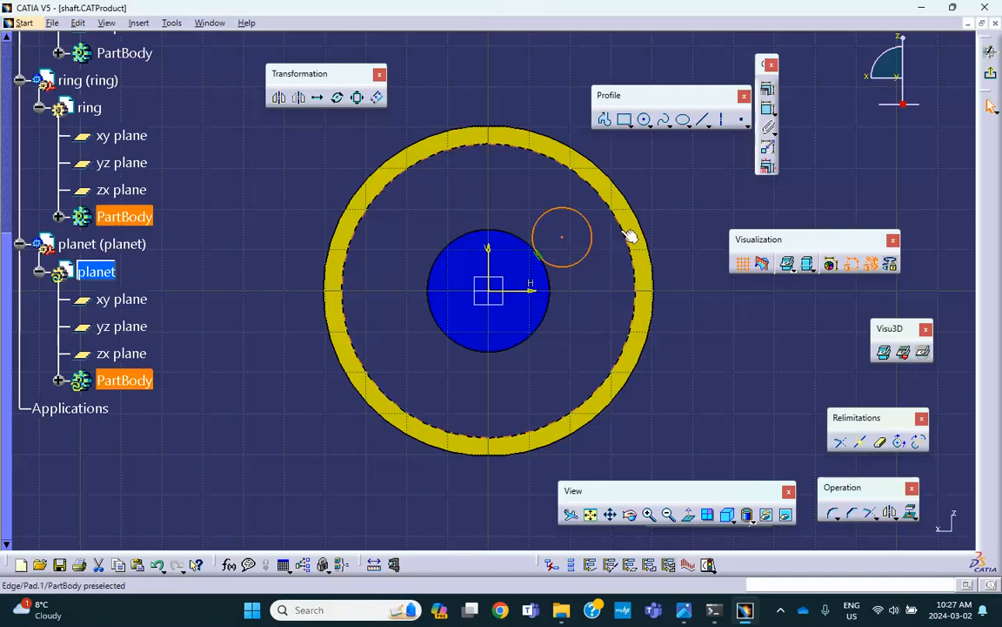
left_click(766, 88)
left_click(894, 364)
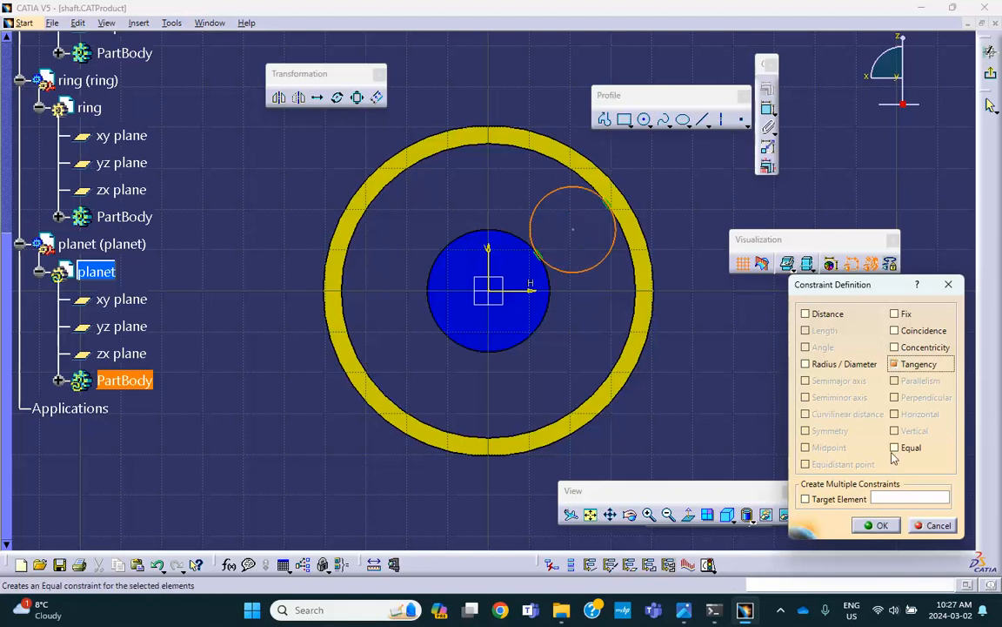
left_click(877, 525)
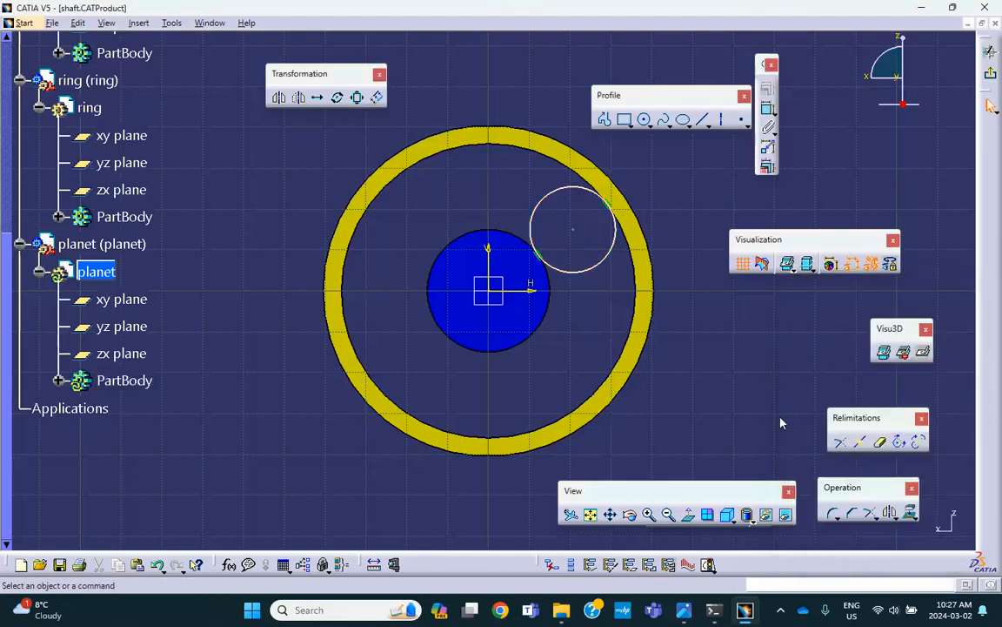
- Leave the planet sketch and pad its circle by 10 mm
left_click(990, 73)
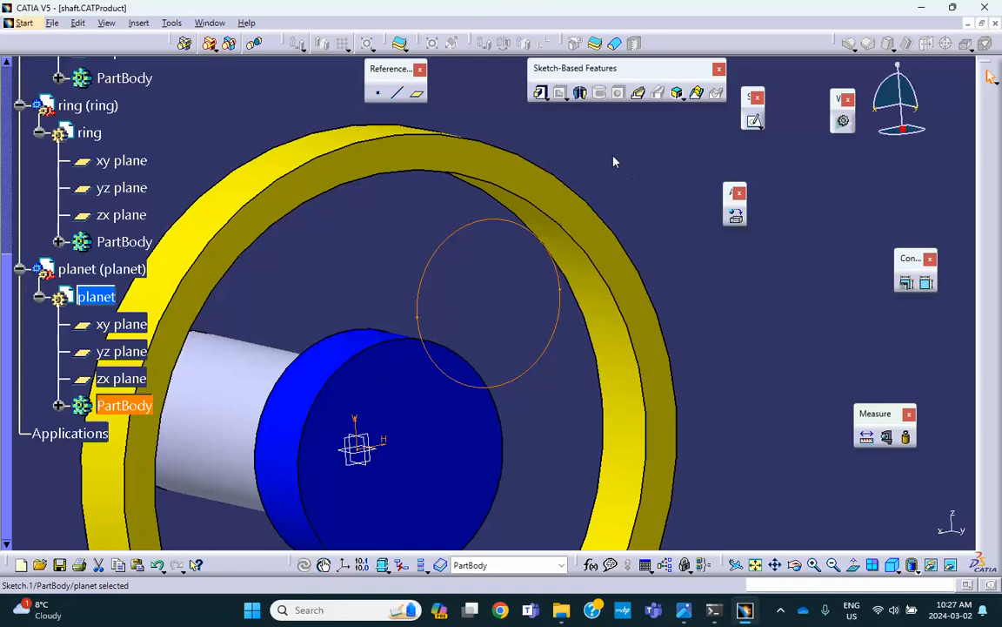
left_click(541, 93)
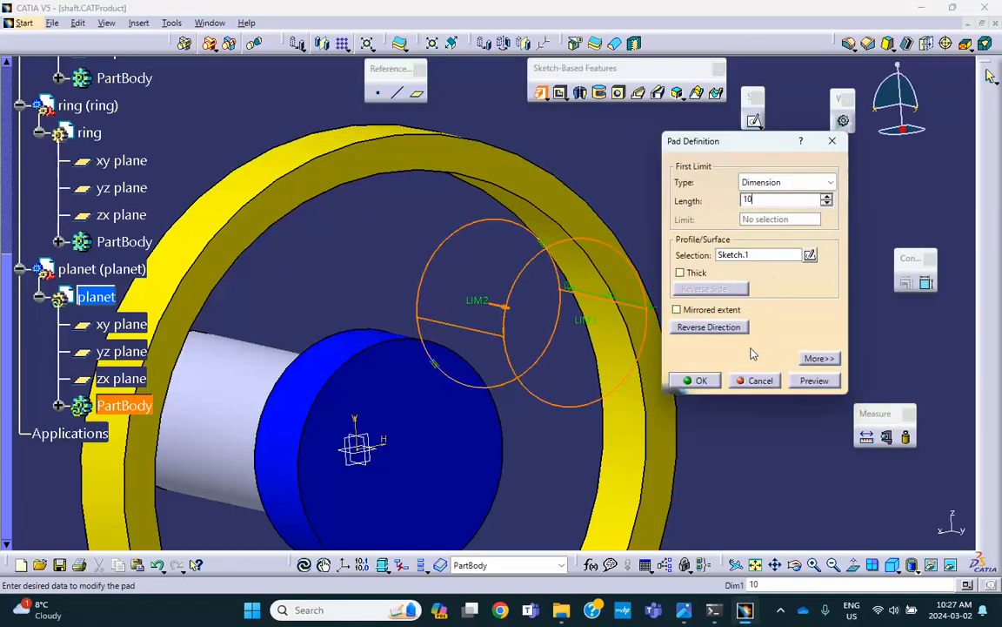
left_click(701, 380)
middle_click_drag(555, 140, 206, 215)
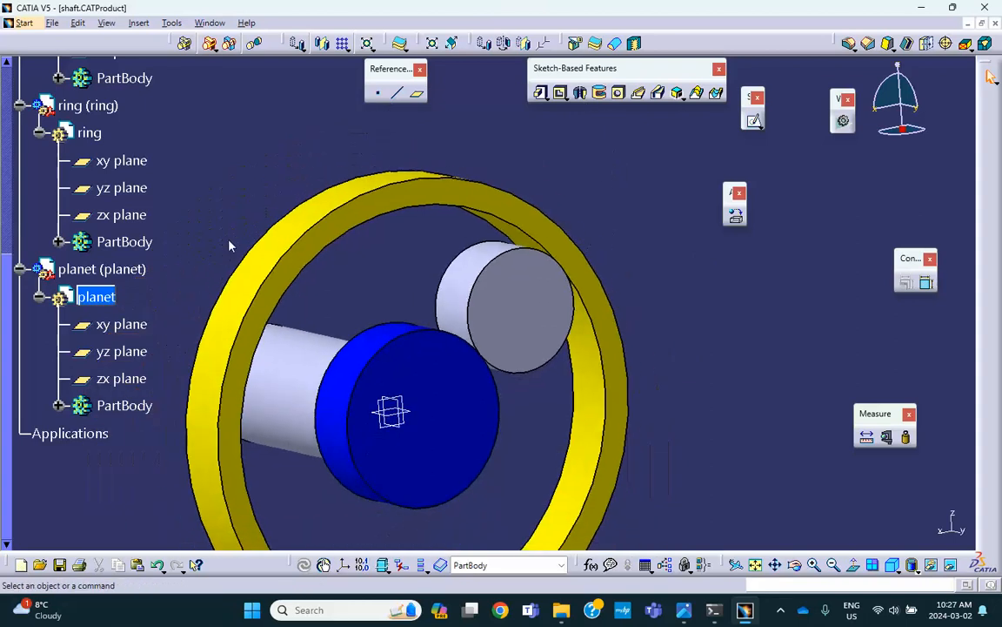
- Change the graphic color of the planet component to bright green
right_click(113, 271)
left_click(155, 338)
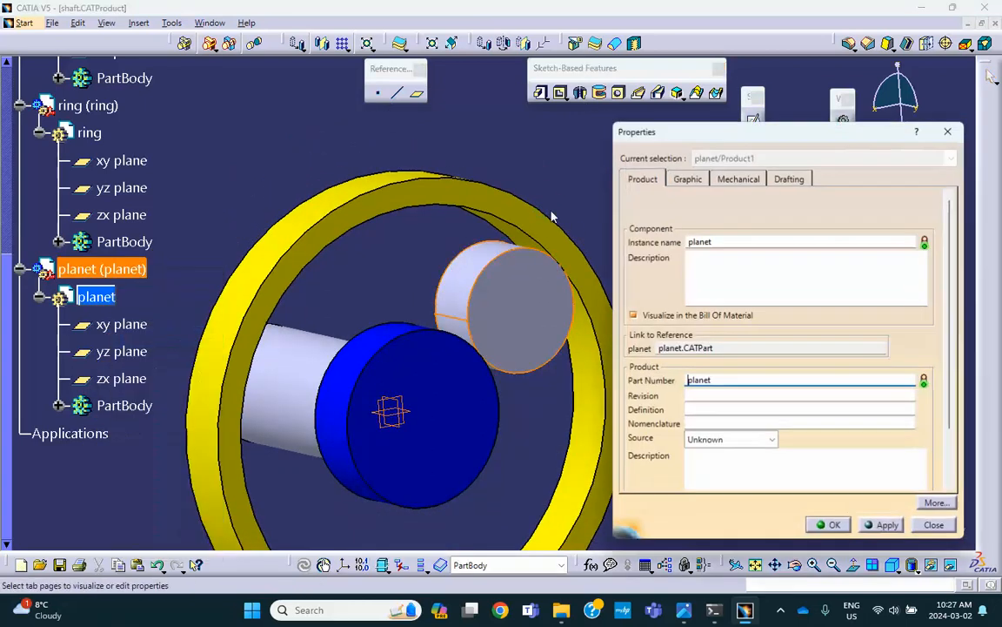
left_click(687, 180)
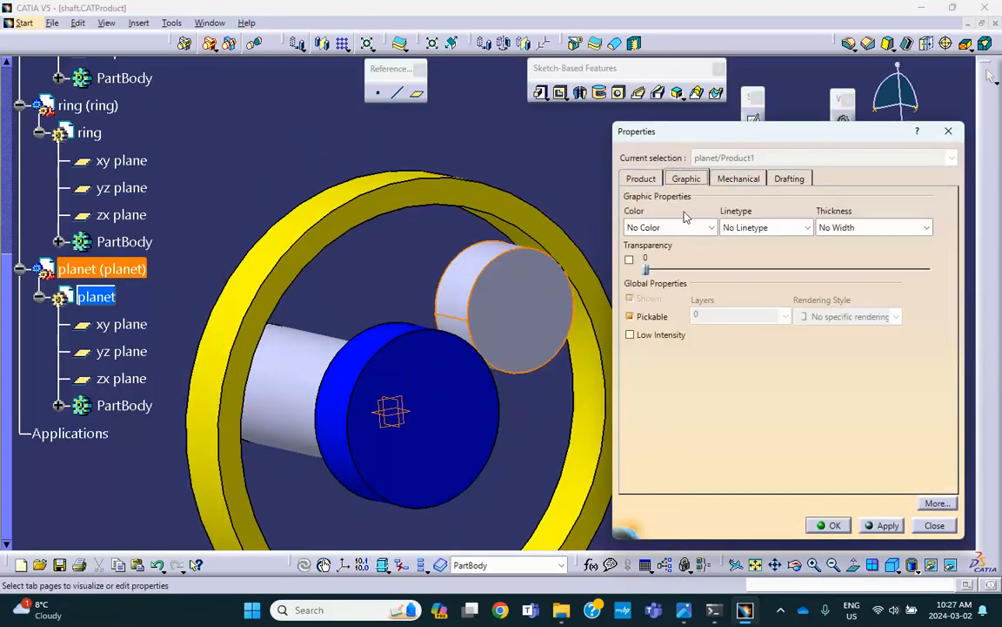
left_click(681, 227)
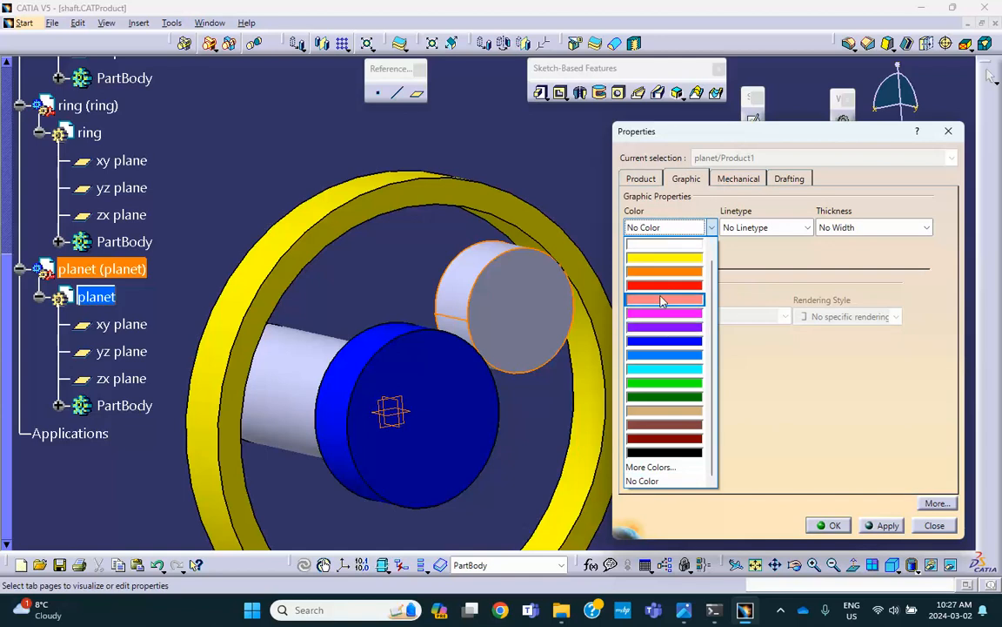
left_click(664, 384)
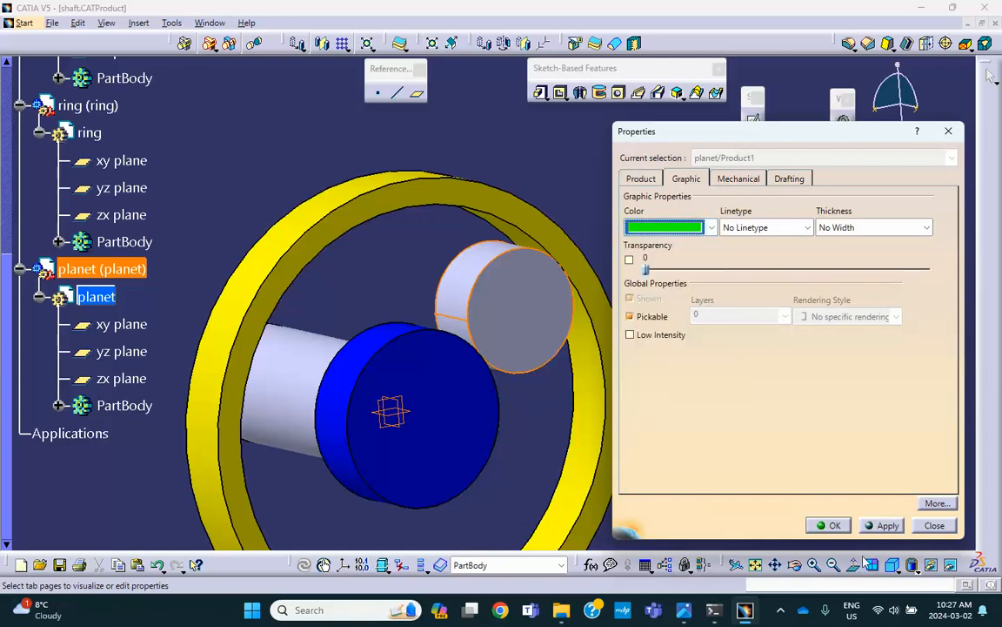
left_click(831, 525)
middle_click_drag(705, 368, 680, 235)
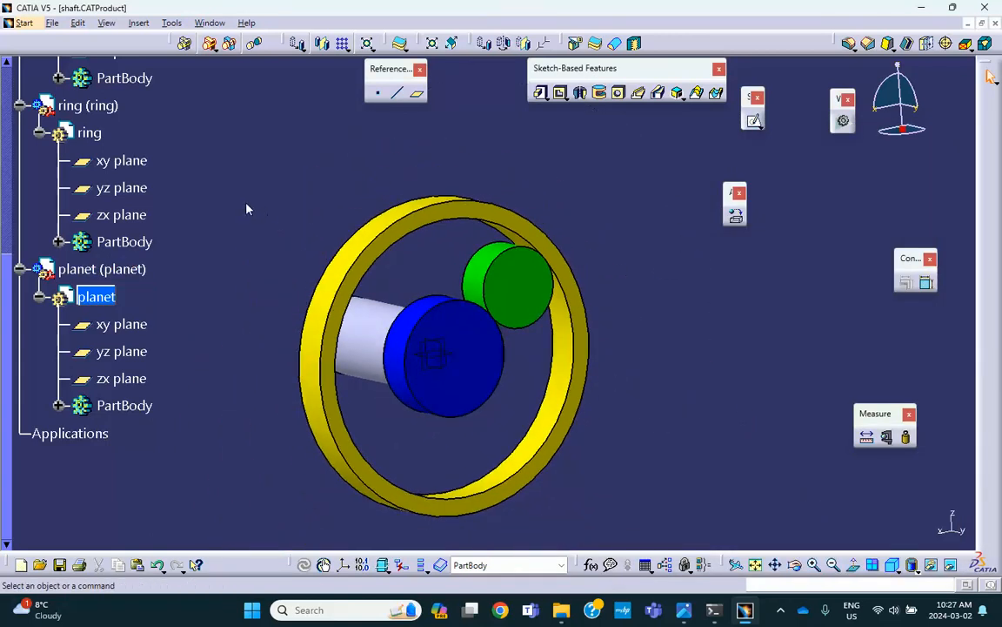
- Activate the top-level Product1 and save it together with its linked part documents
scroll(210, 210, "up", 3)
scroll(210, 215, "up", 6)
double_click(69, 244)
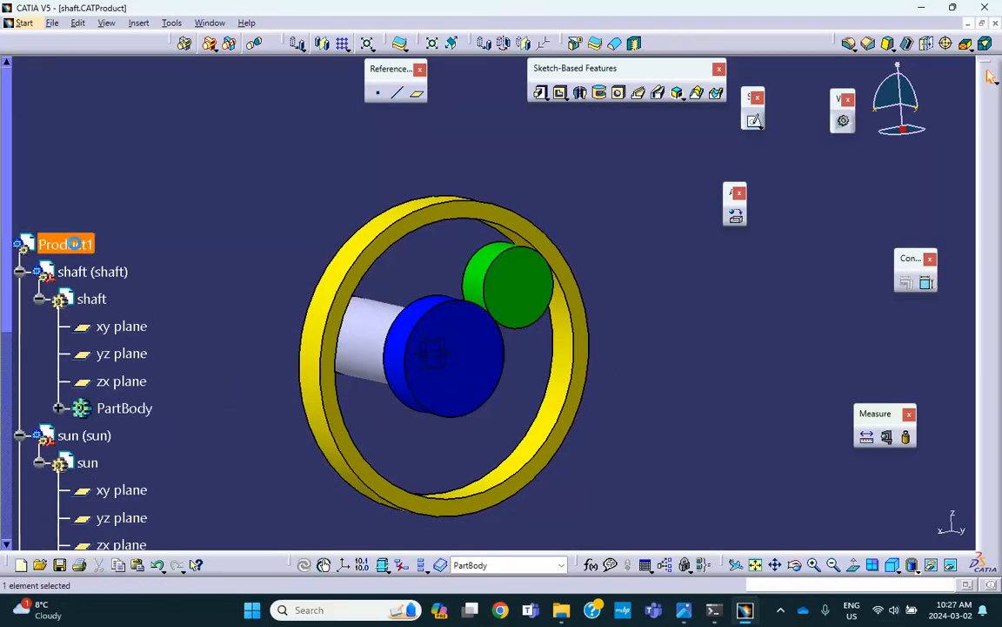
left_click(59, 564)
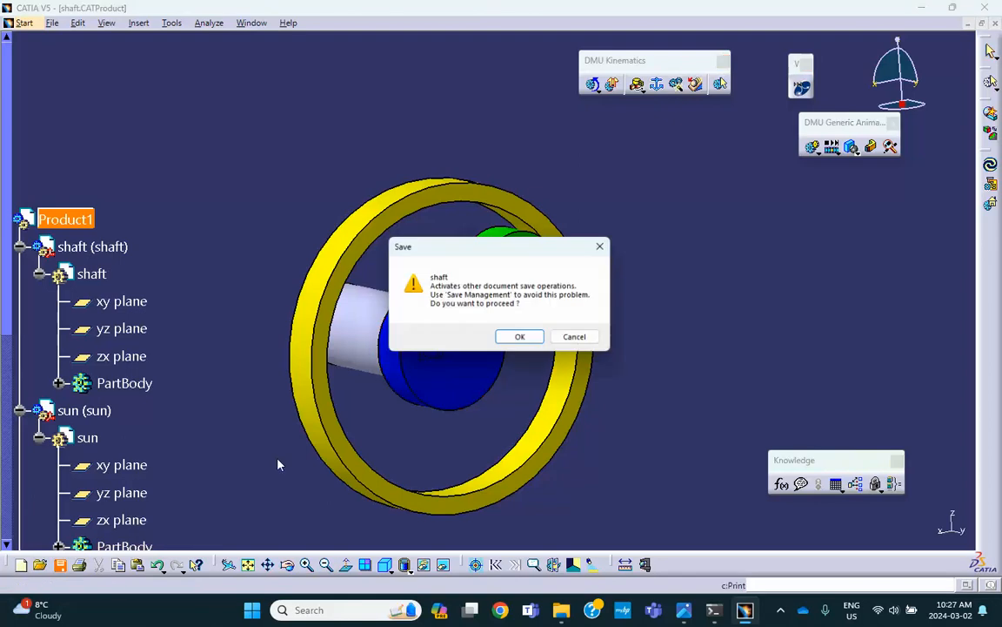
left_click(522, 339)
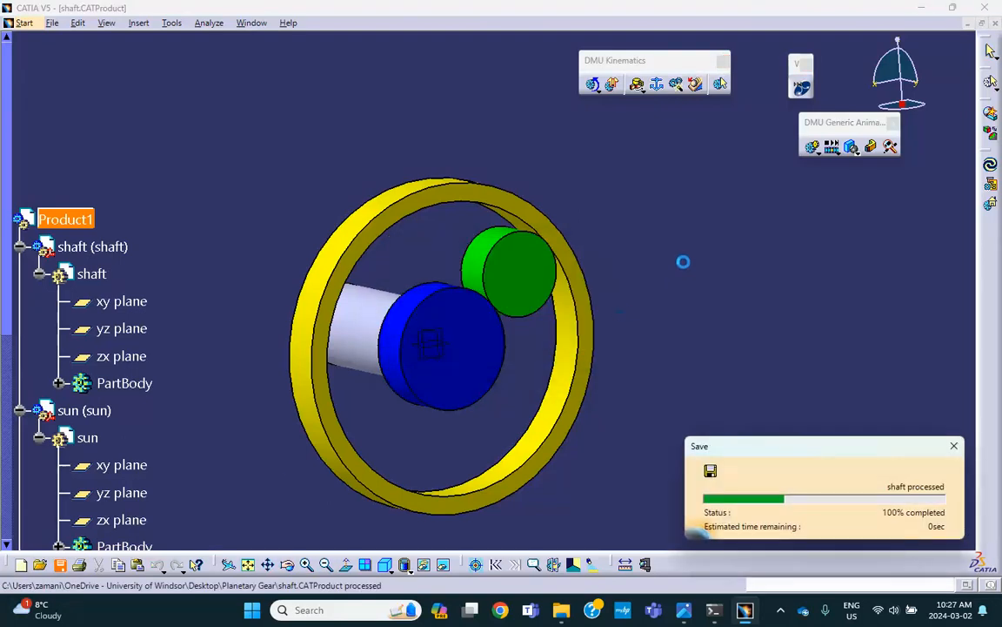
- Insert a new part into Product1, using the assembly's origin as its origin point
left_click(138, 23)
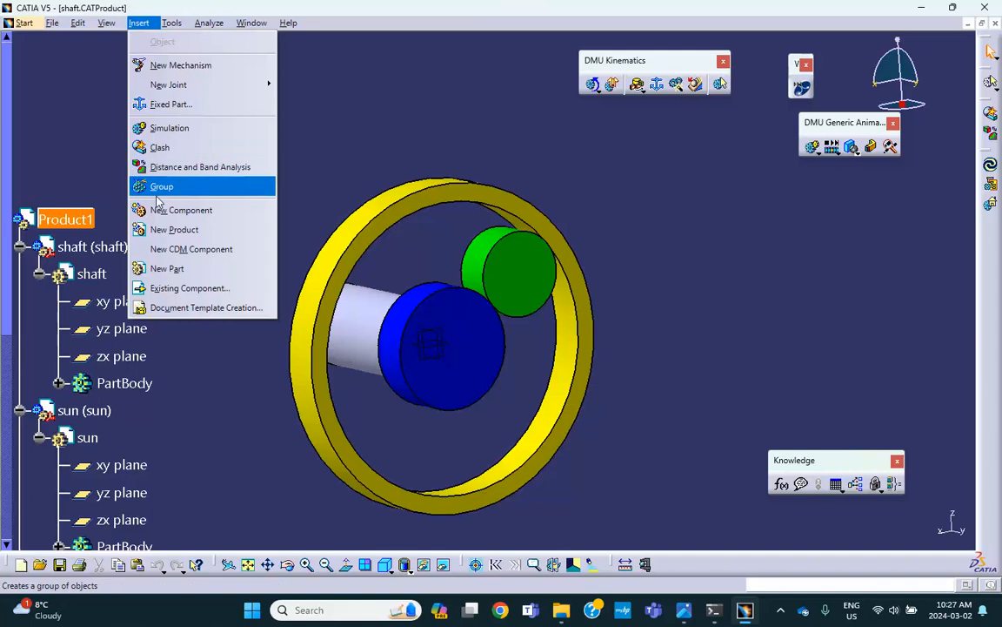
left_click(153, 268)
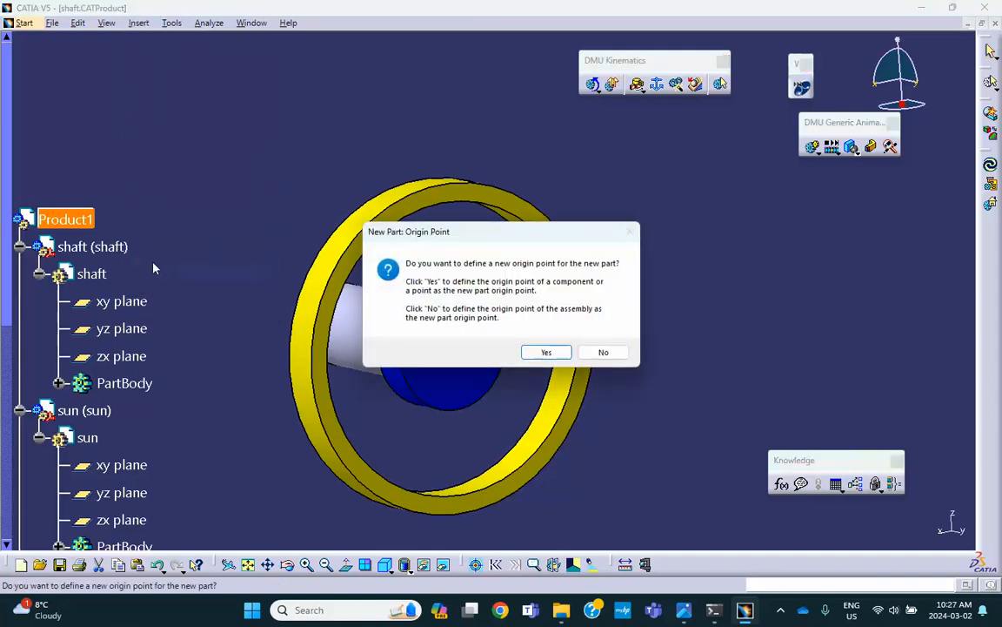
left_click(603, 352)
- Set both the instance name and the part number of the newly inserted part to carrier
scroll(188, 179, "down", 7)
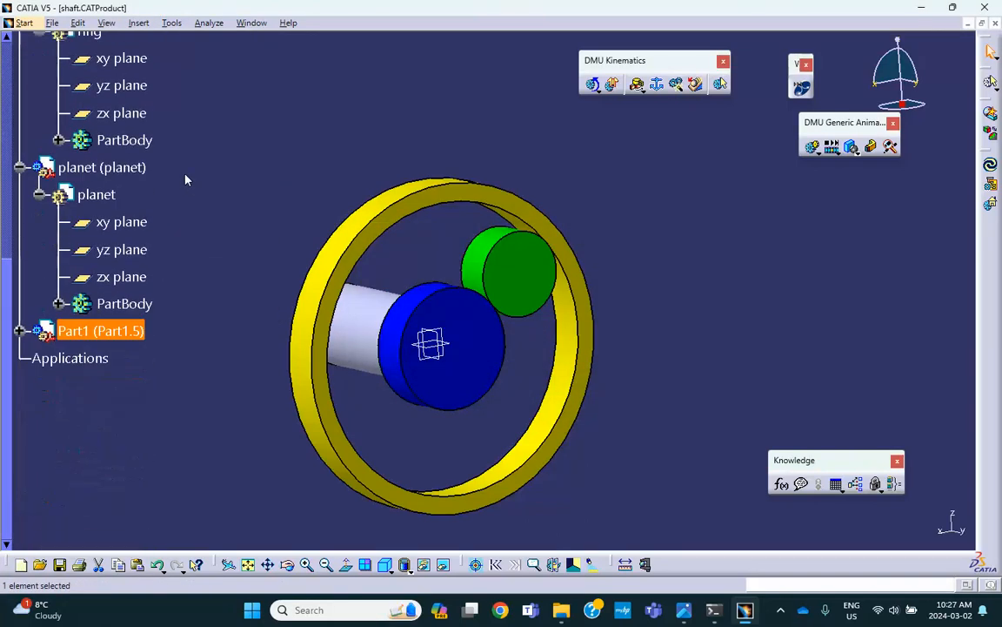
scroll(186, 179, "down", 3)
left_click(19, 227)
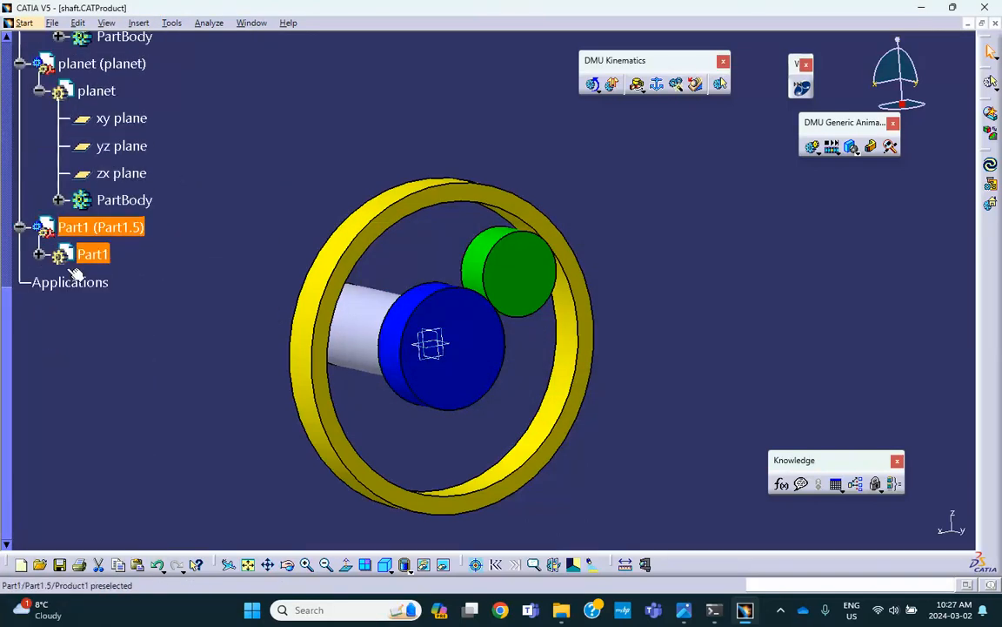
left_click(110, 254)
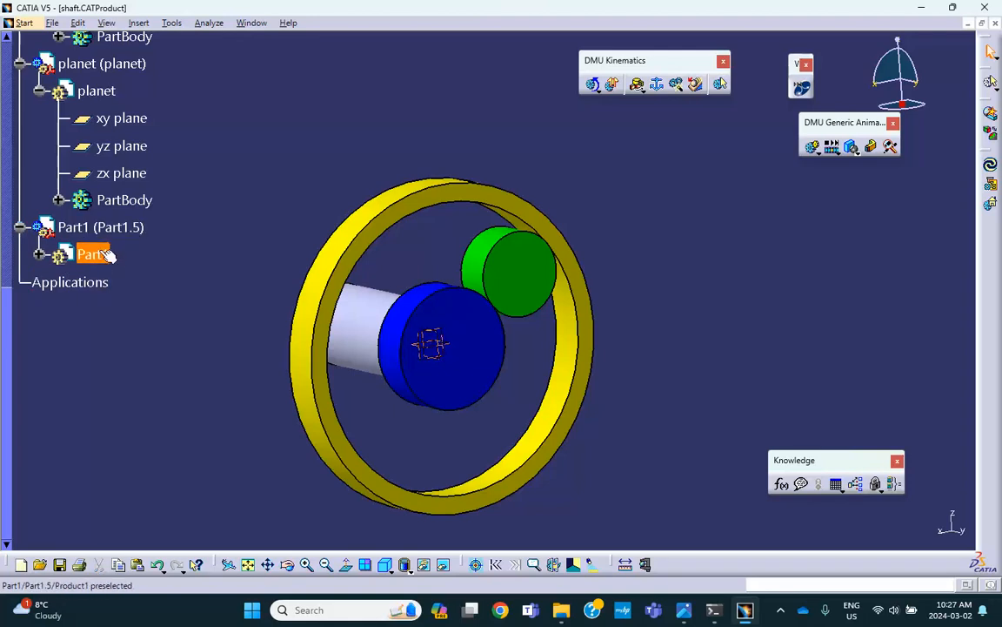
right_click(117, 228)
left_click(143, 293)
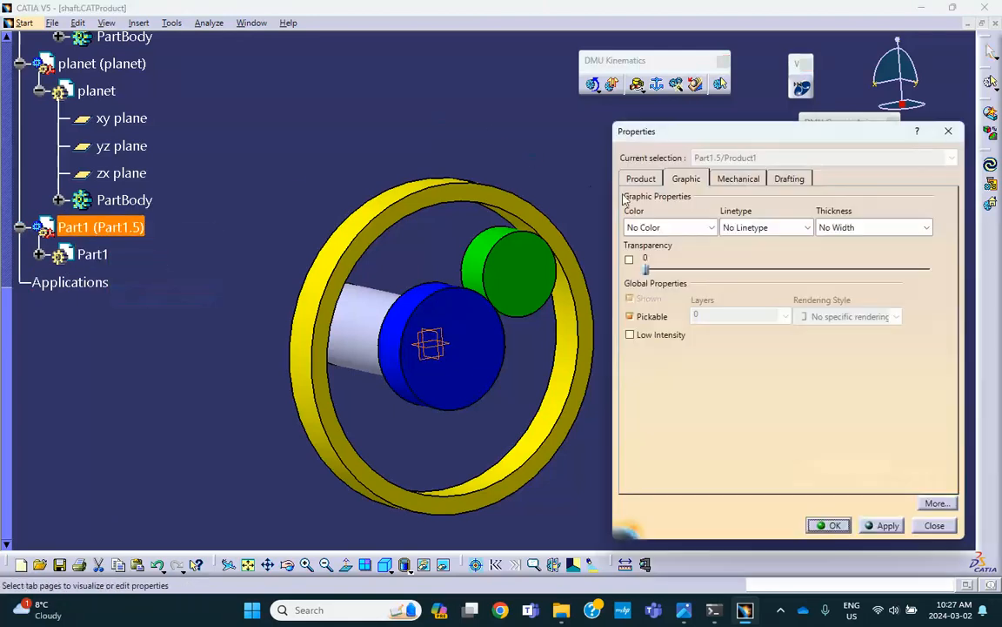
left_click(644, 179)
double_click(702, 242)
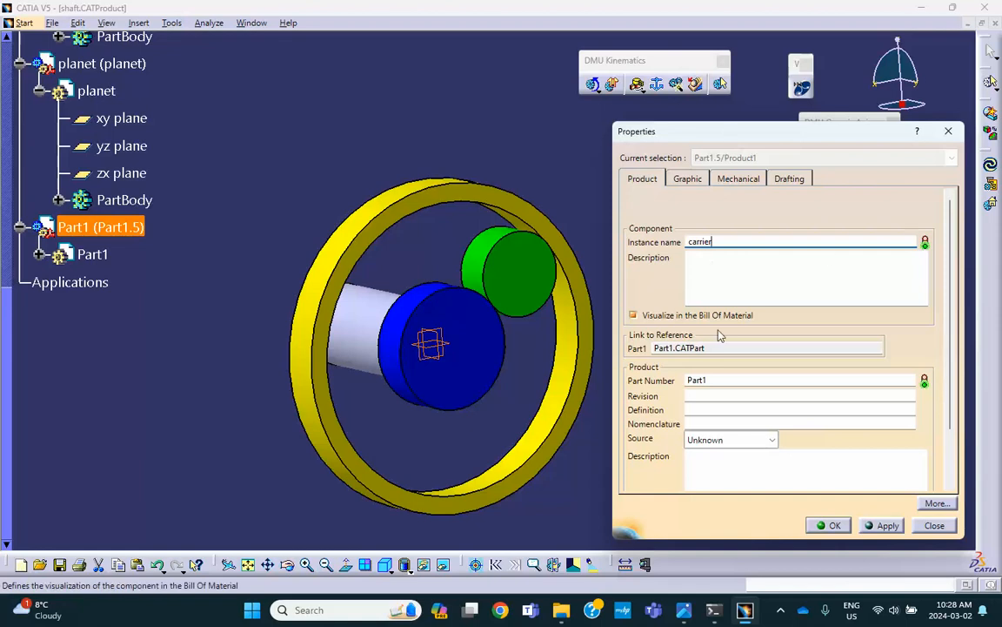
double_click(734, 383)
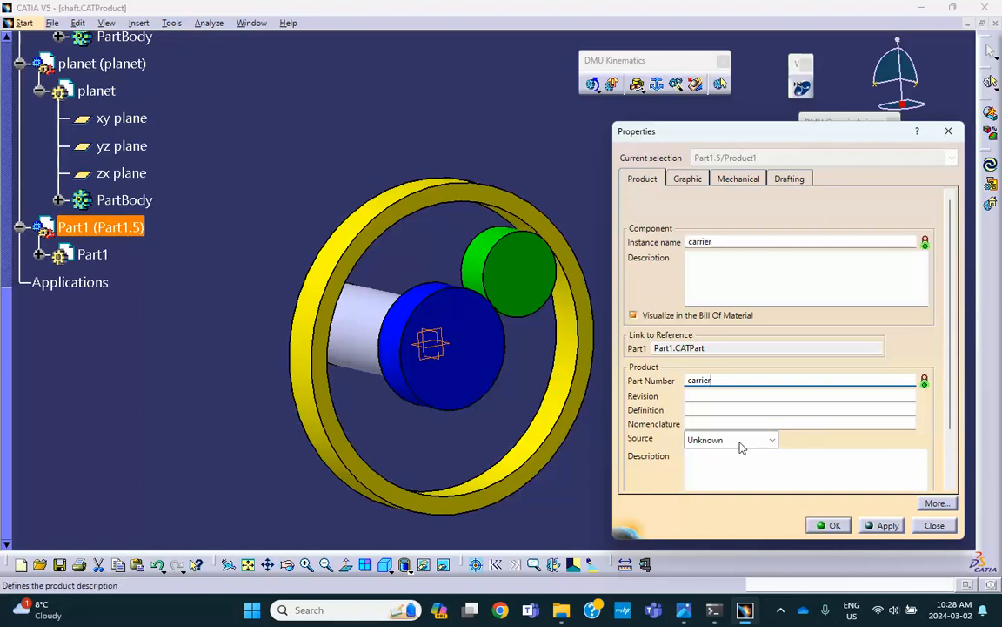
left_click(827, 524)
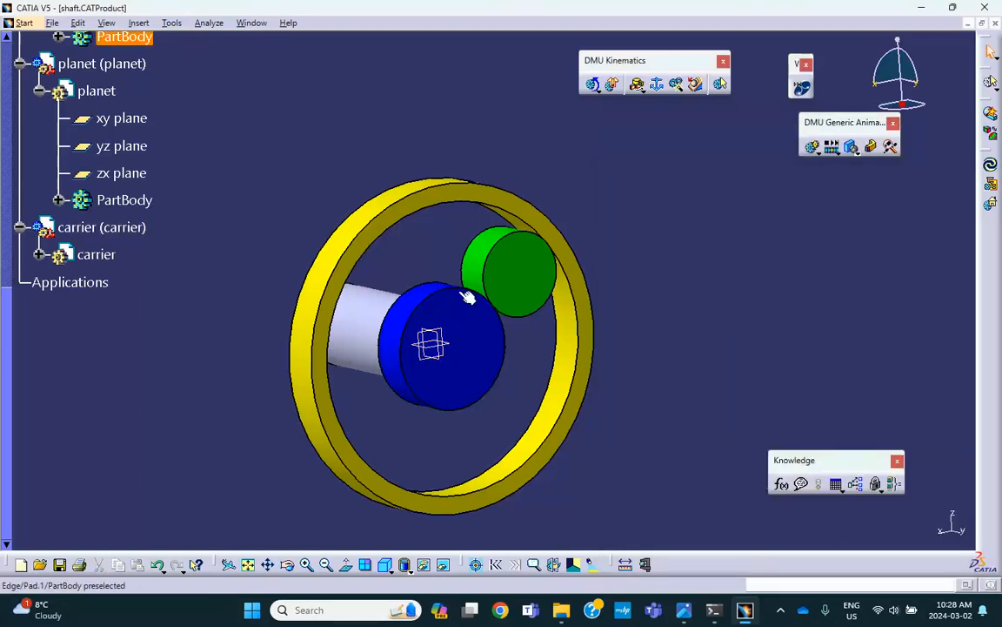
- Open the carrier part for editing and start a sketch on the sun's front face
left_click(96, 253)
double_click(96, 253)
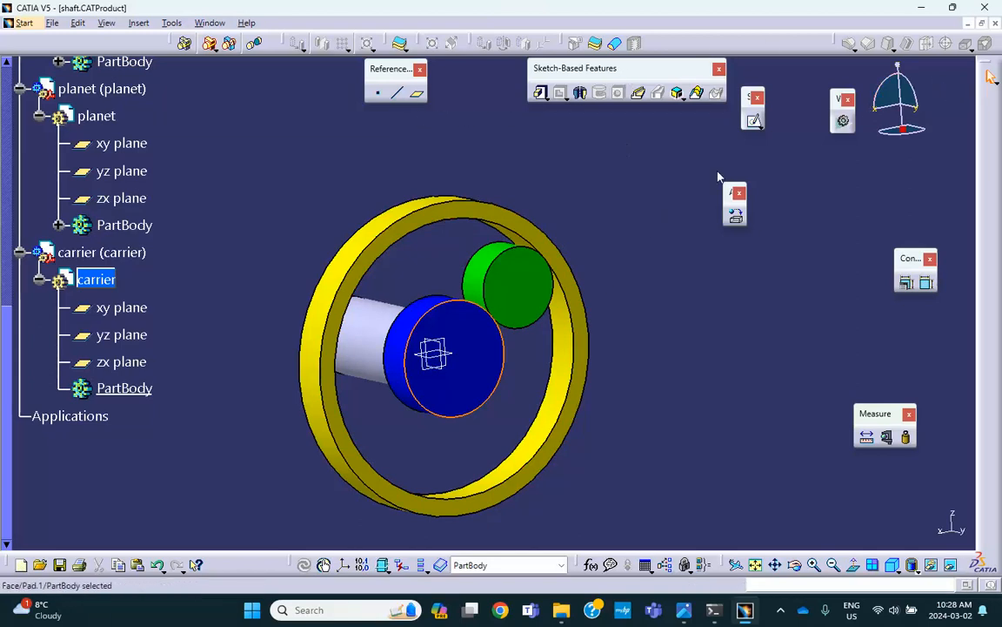
left_click(753, 120)
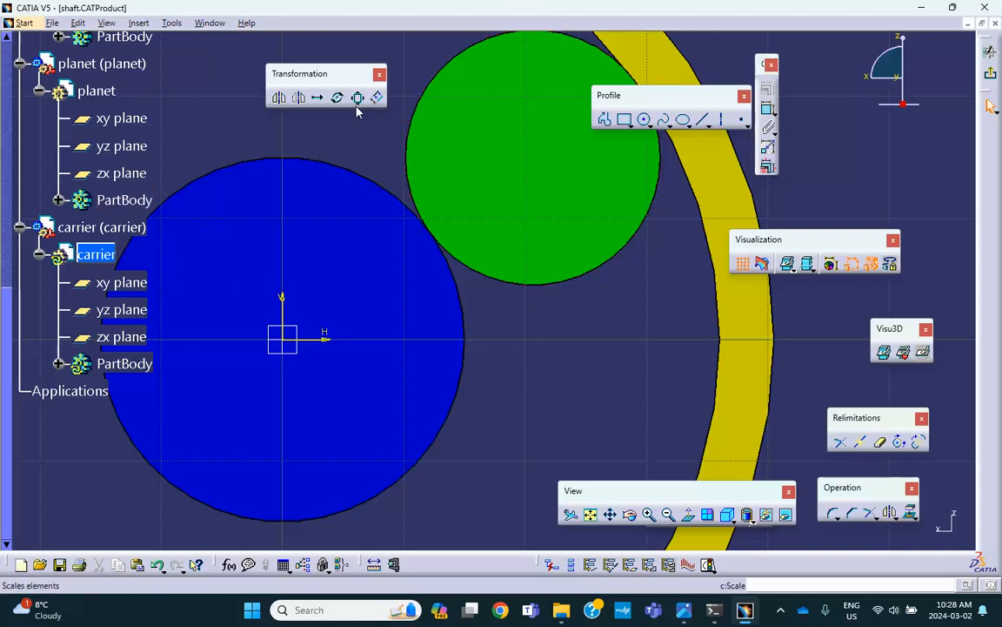
- Sketch a narrow elongated hole profile from the sketch origin to a point near the planet's center
left_click(544, 94)
left_click(631, 125)
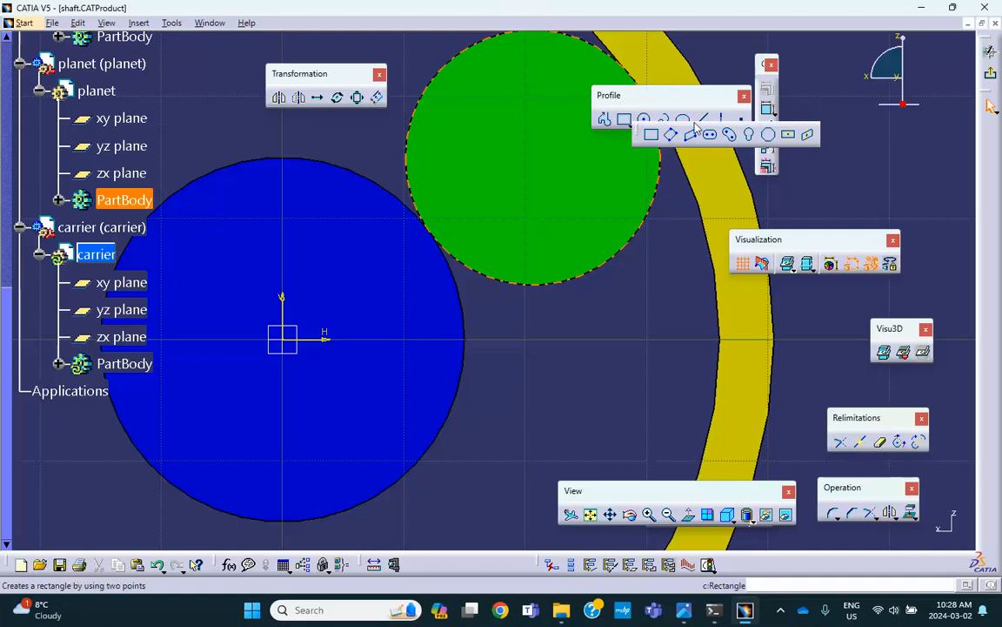
left_click(710, 134)
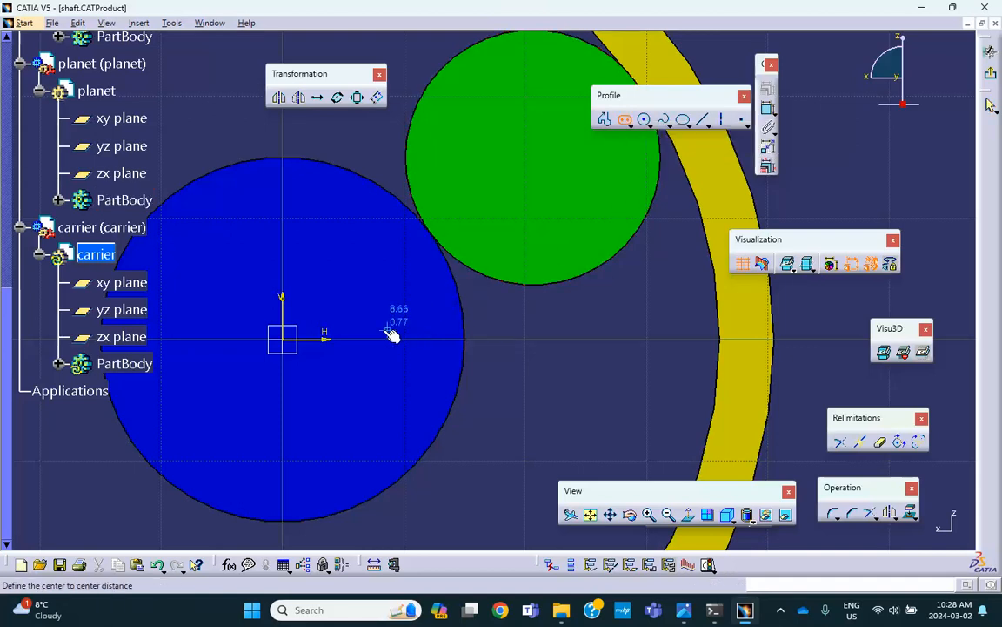
left_click(289, 346)
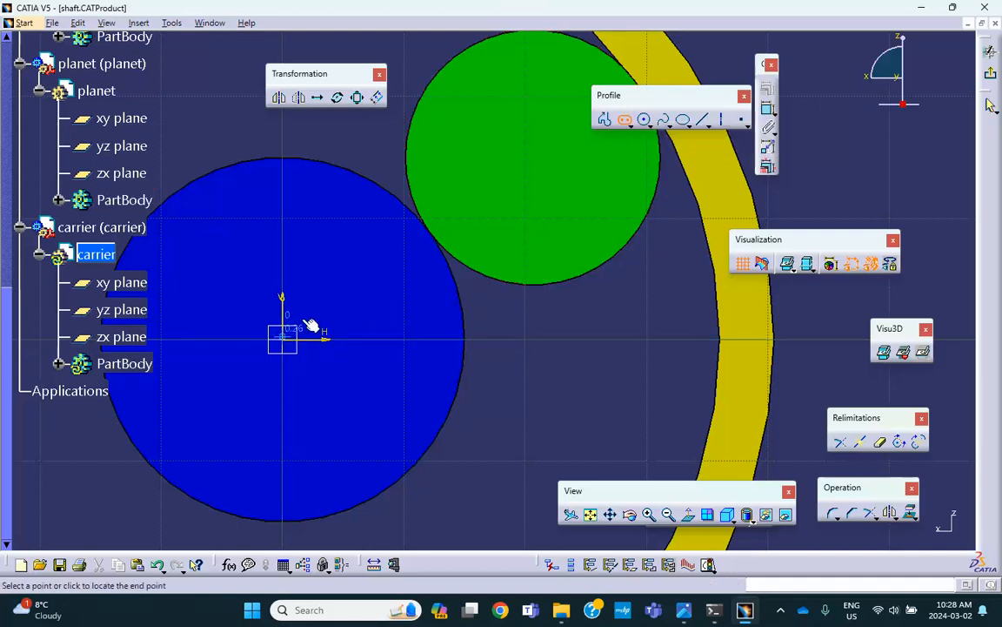
left_click(536, 137)
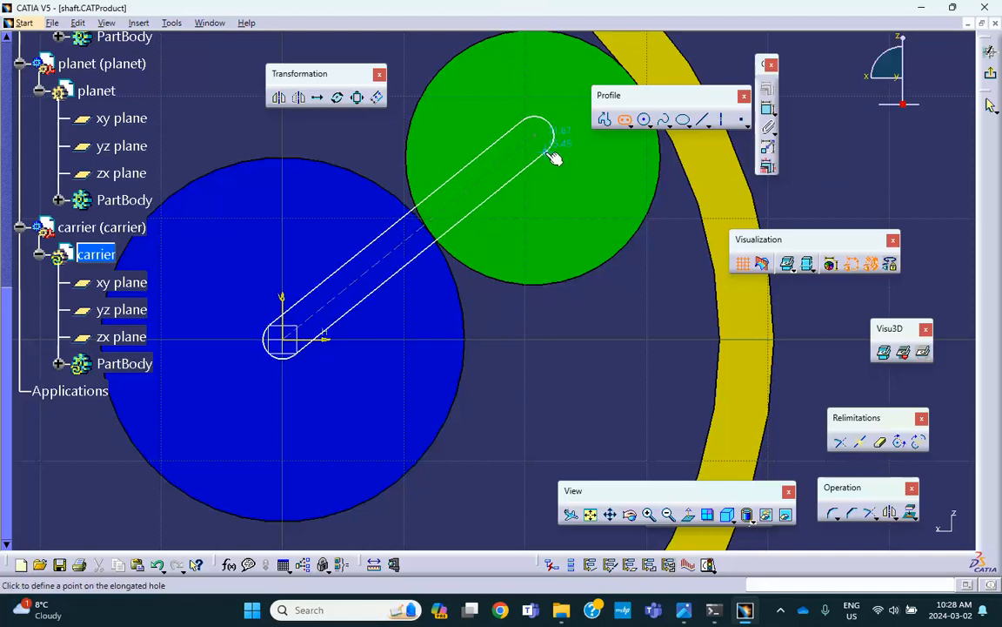
left_click(554, 157)
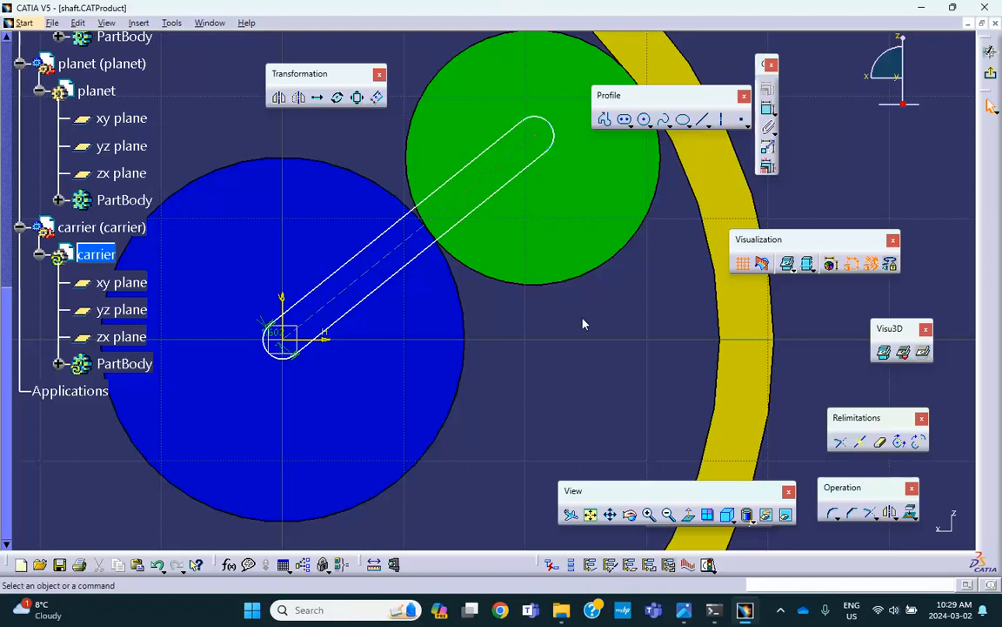
- Constrain the elongated profile's outer end arc to be concentric with the planet's circular edge
left_click(558, 131)
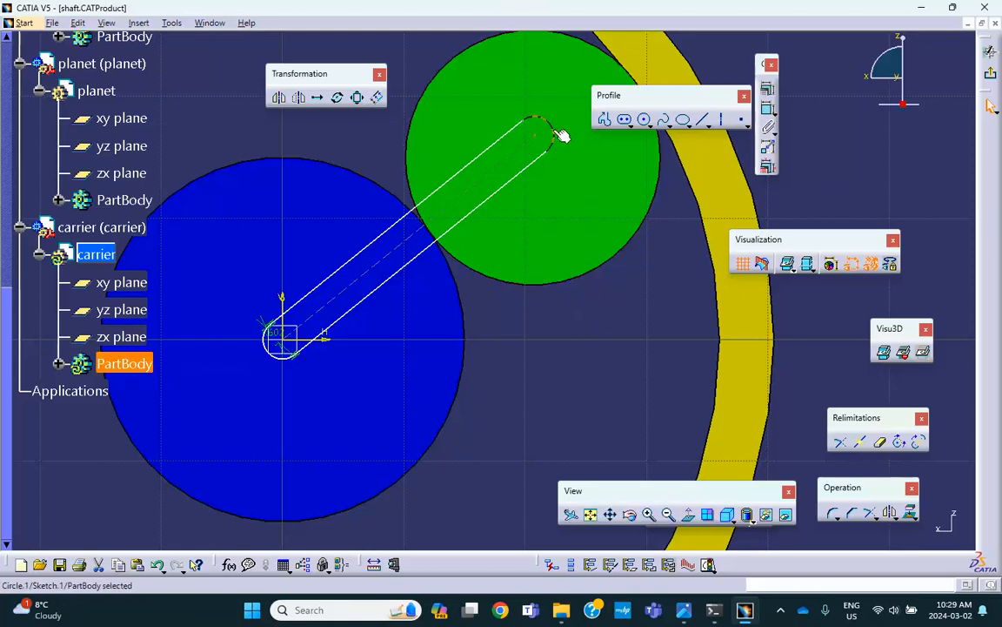
left_click(648, 233, "ctrl")
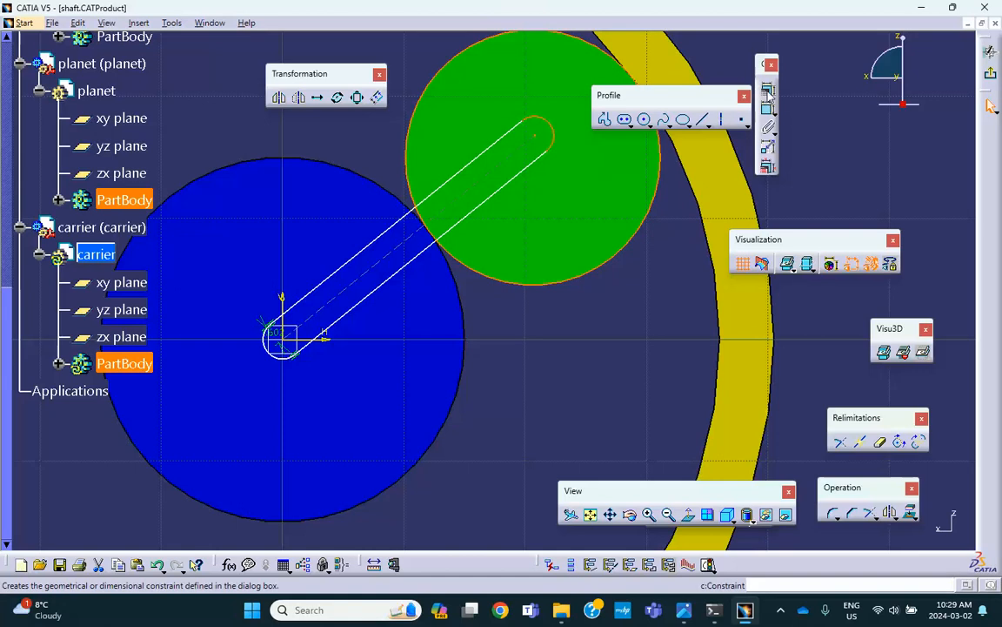
left_click(768, 92)
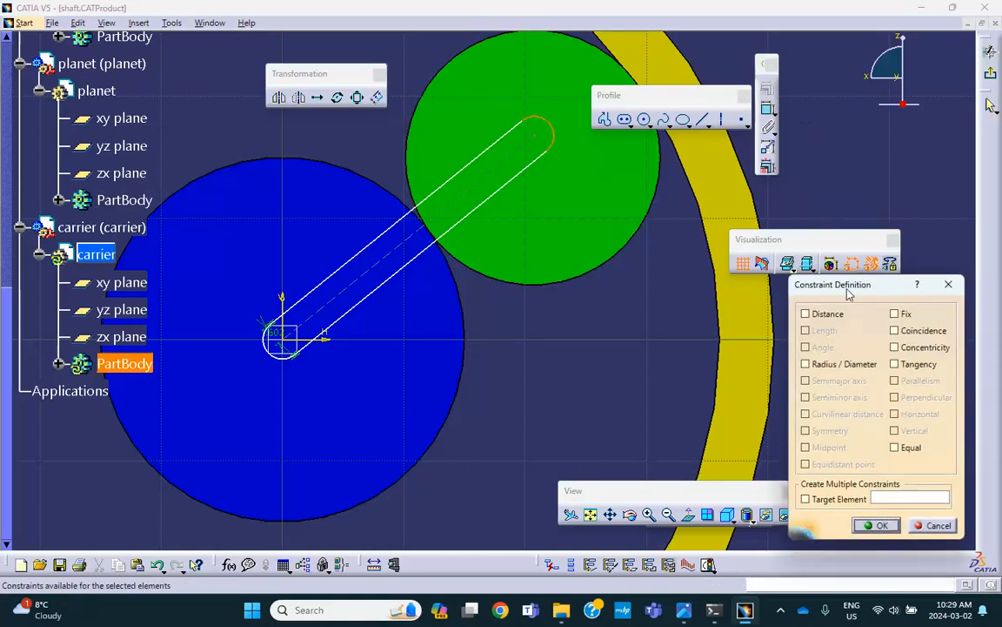
left_click(895, 347)
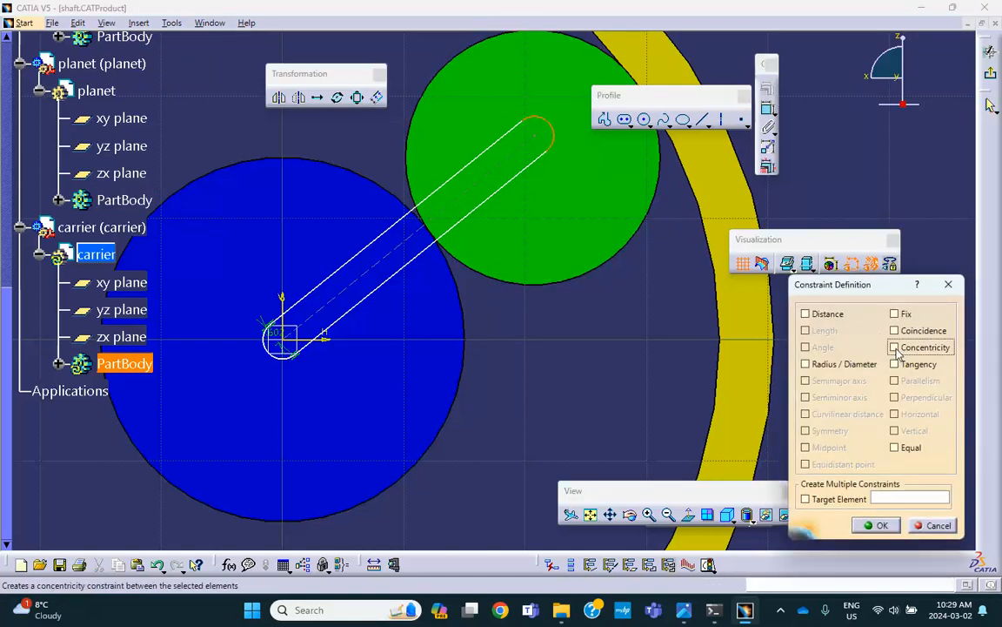
left_click(879, 525)
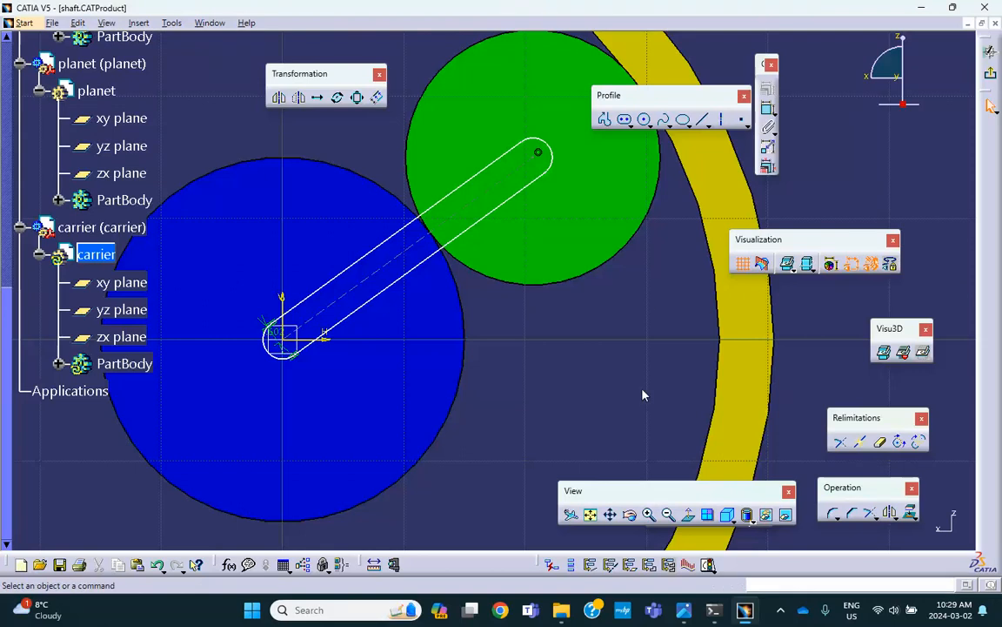
- Leave the carrier sketch and pad the elongated profile outward from the sun's face into a thin arm
left_click(990, 51)
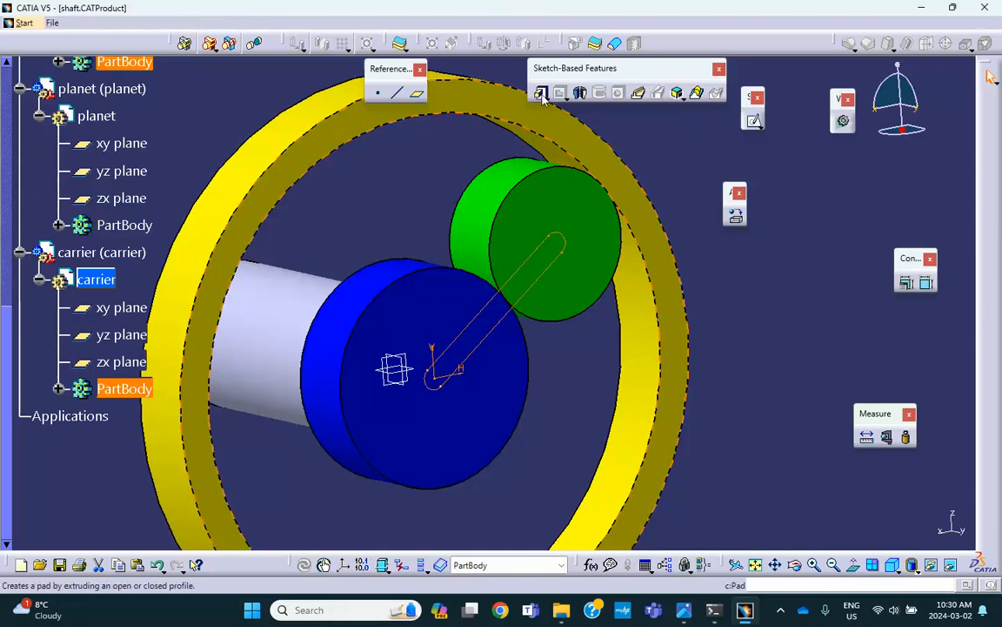
left_click(540, 92)
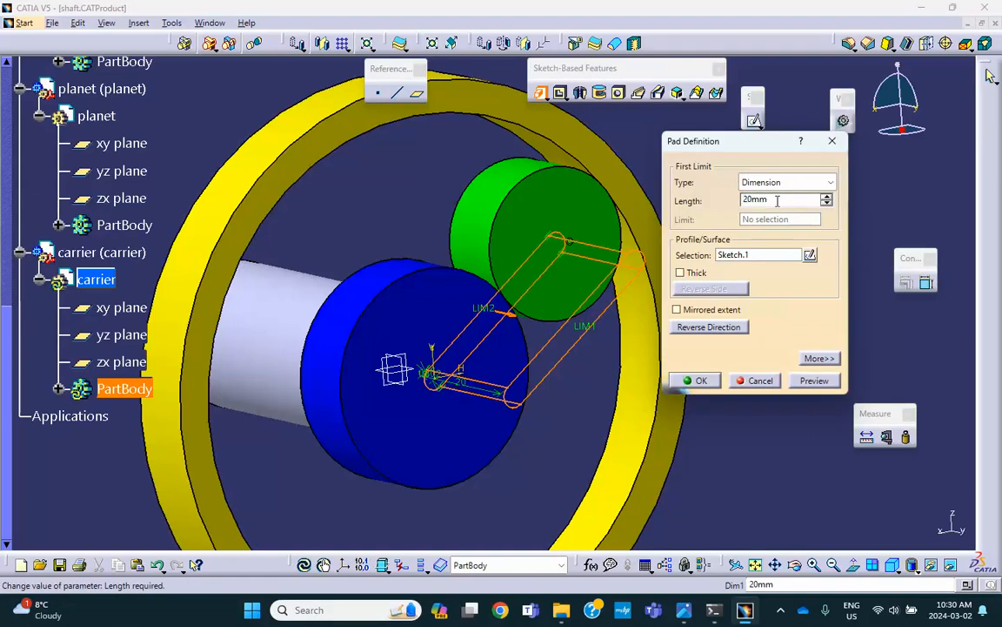
left_click(715, 379)
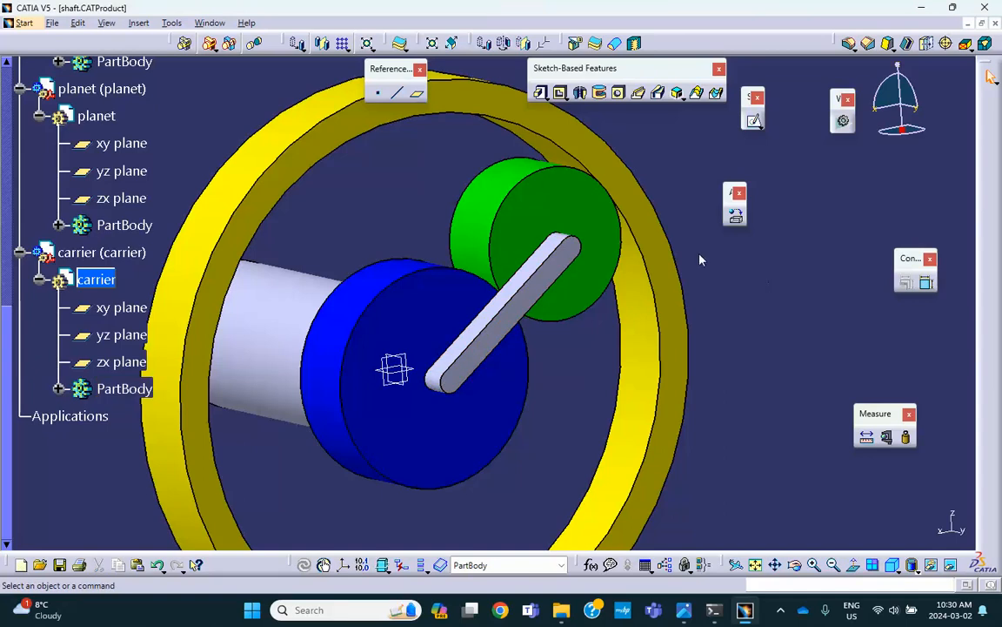
- Edit the sketch of the shaft's pad to set the circle's diameter to 8, and leave the sketch
middle_click_drag(436, 279, 387, 281)
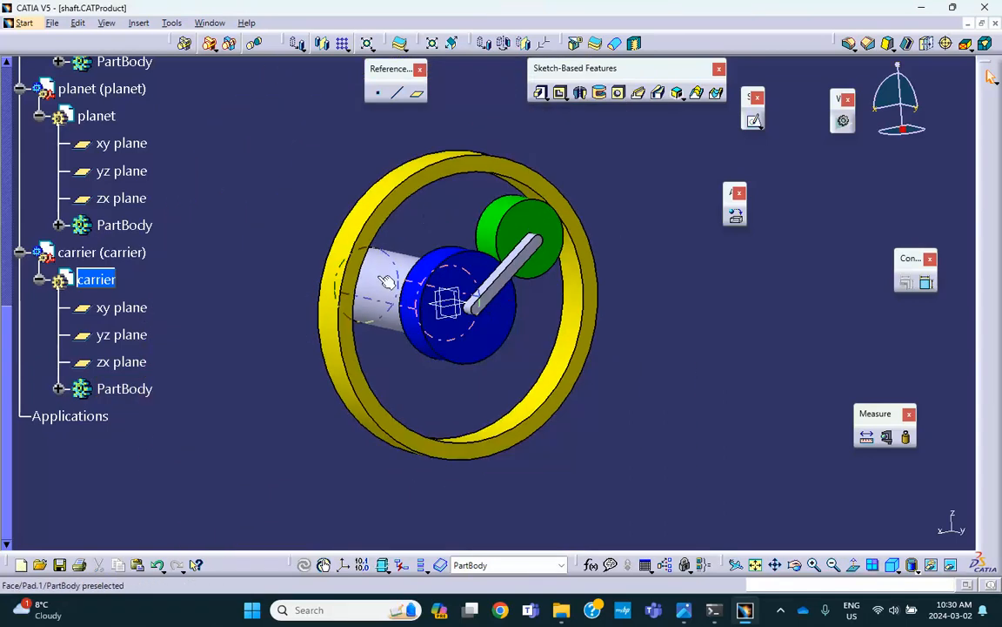
scroll(187, 163, "up", 6)
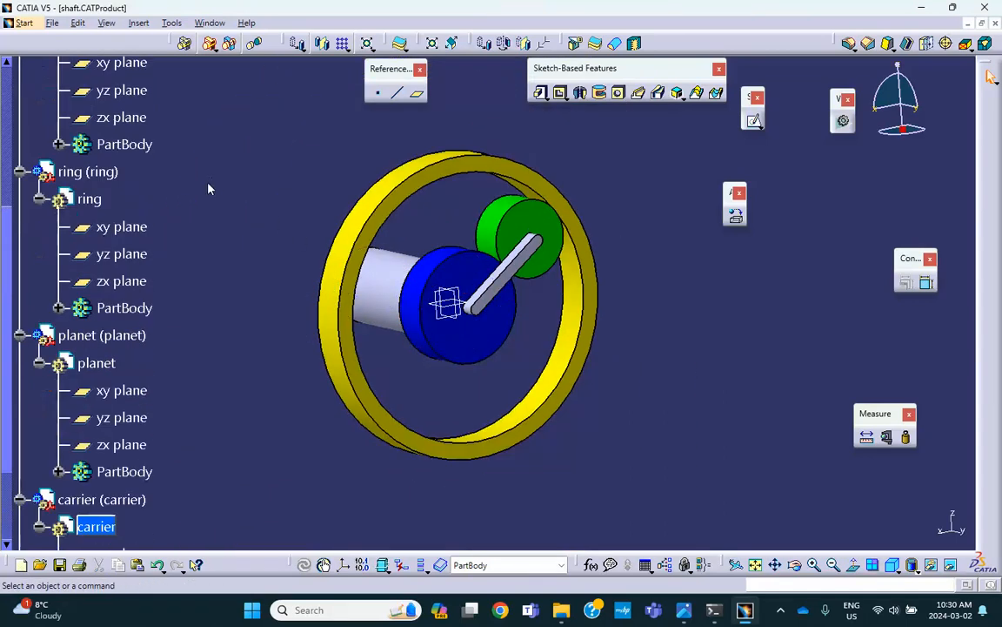
scroll(159, 201, "up", 1)
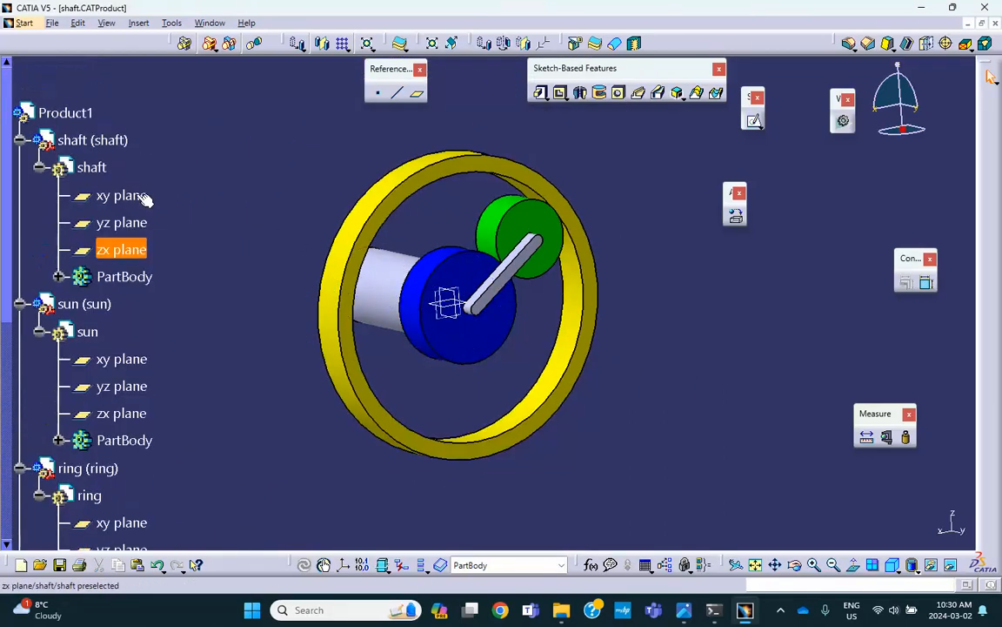
left_click(58, 277)
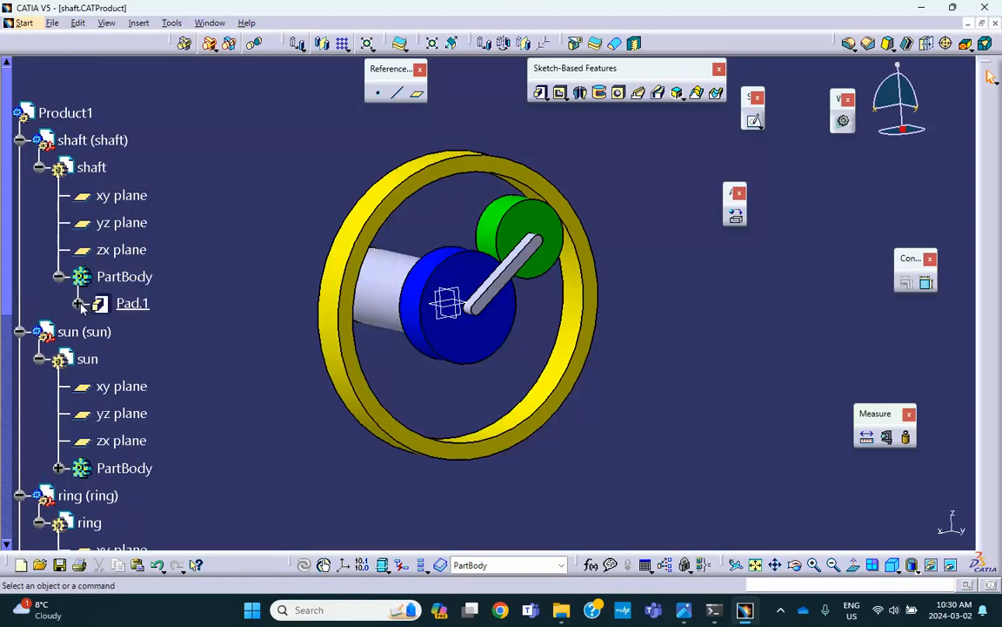
left_click(78, 304)
scroll(166, 231, "down", 2)
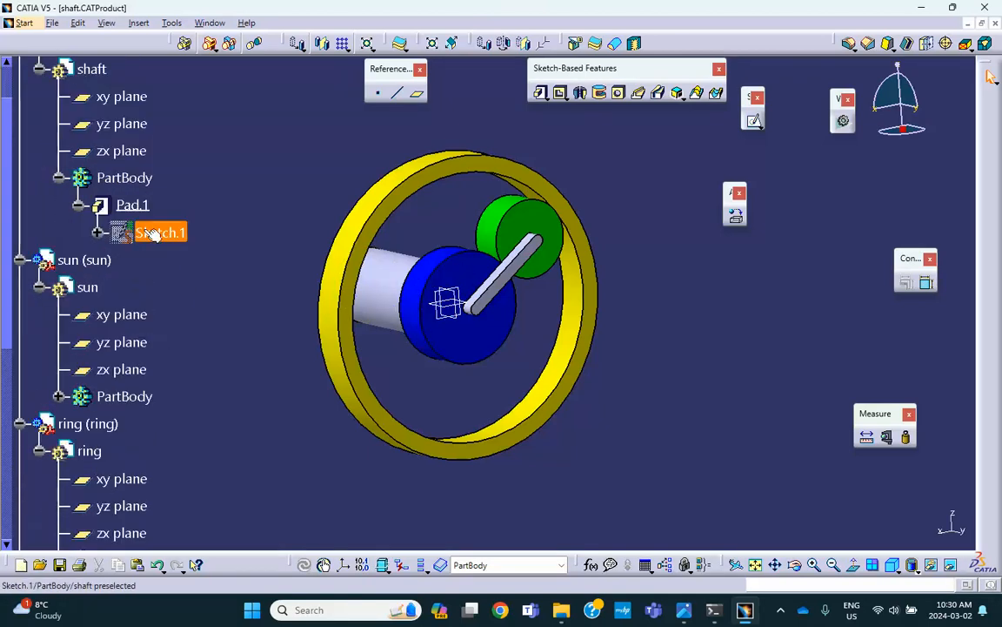
double_click(154, 233)
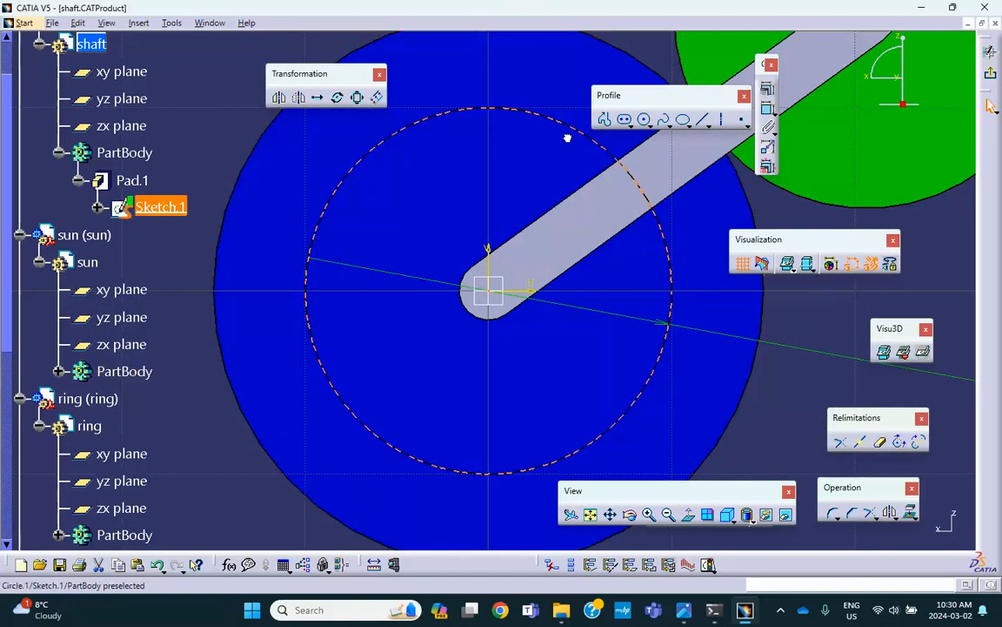
mouse_move(545, 149)
middle_mouse_down()
mouse_move(577, 252)
mouse_move(577, 297)
mouse_move(677, 324)
mouse_move(529, 255)
middle_mouse_up()
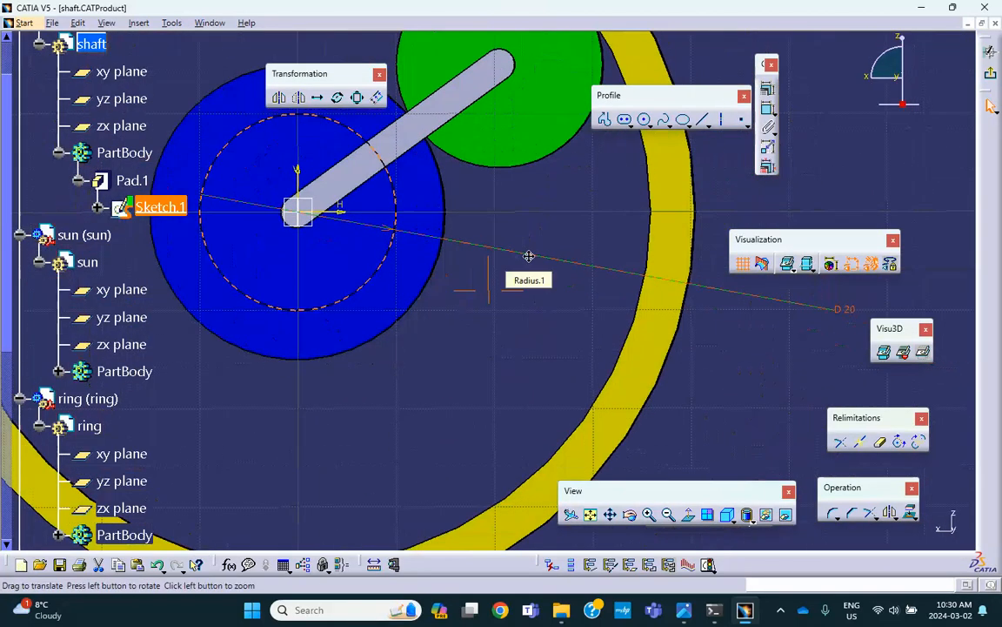
double_click(844, 310)
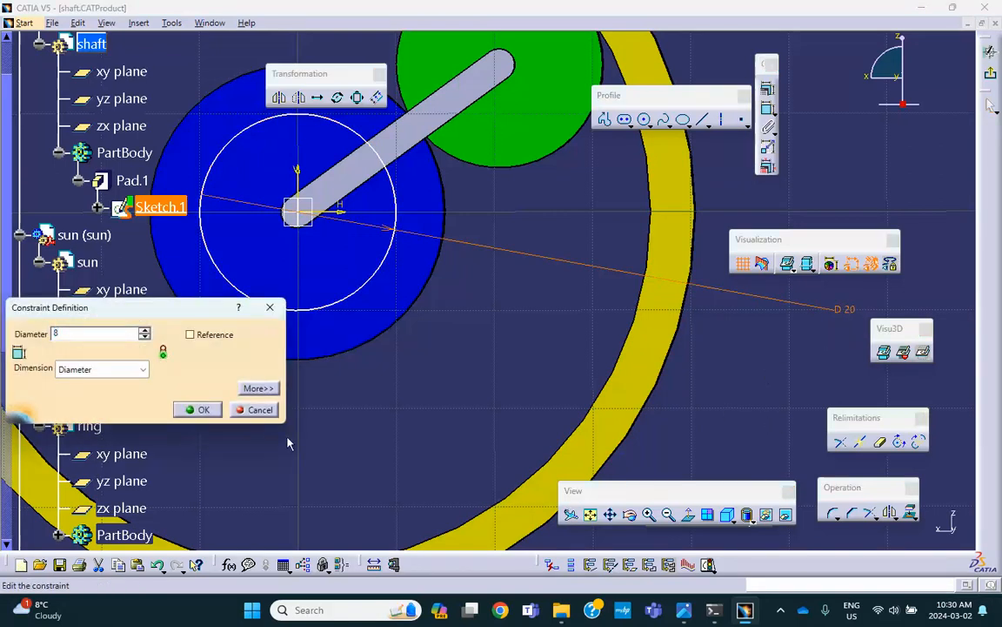
left_click(202, 410)
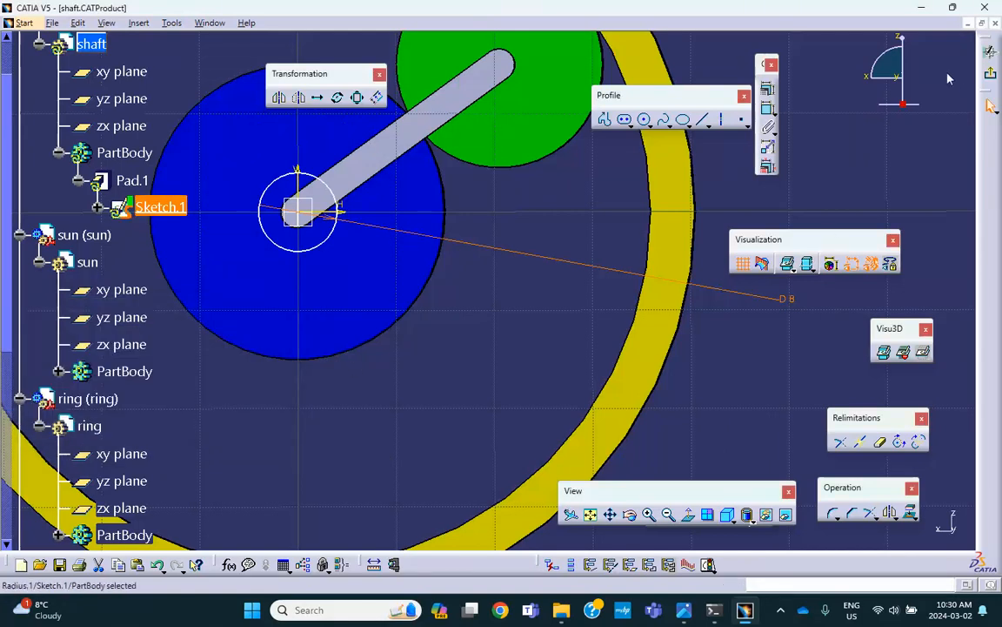
left_click(990, 75)
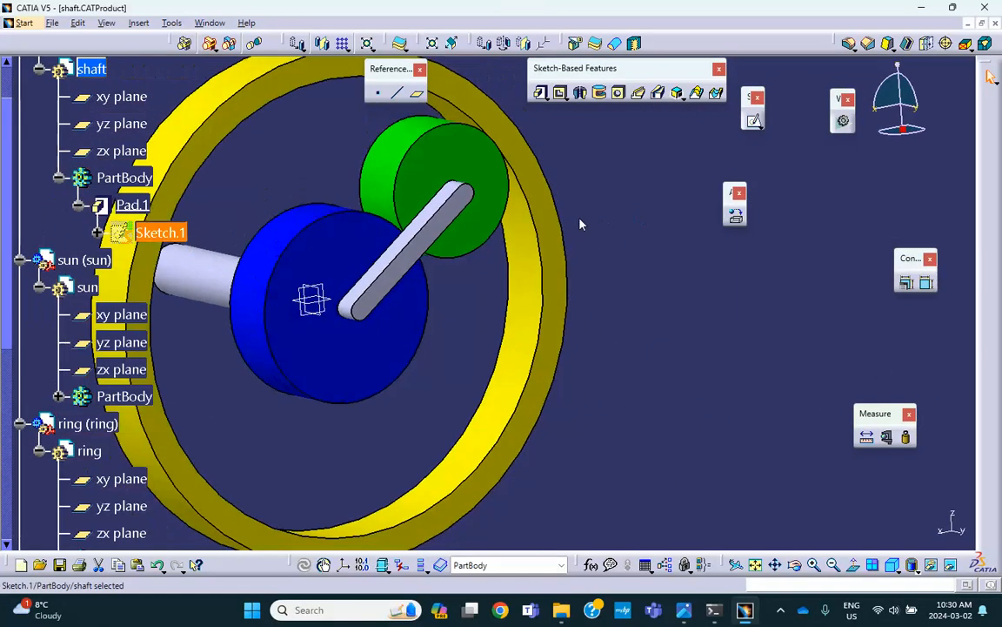
- Change the graphic color of the carrier component to salmon pink in its properties
middle_click_drag(621, 221, 660, 266)
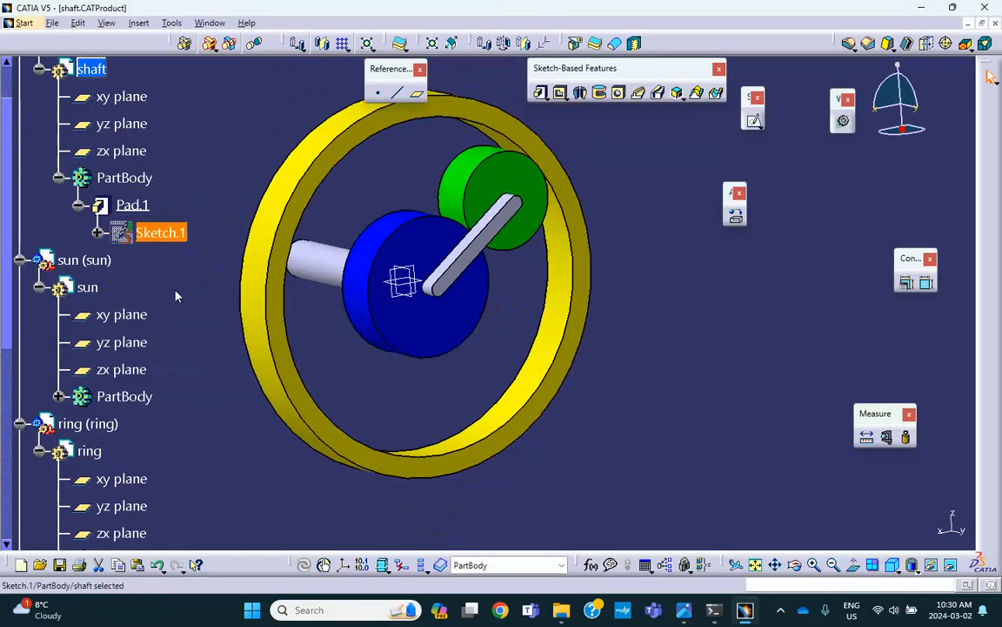
scroll(174, 265, "down", 3)
scroll(174, 270, "down", 5)
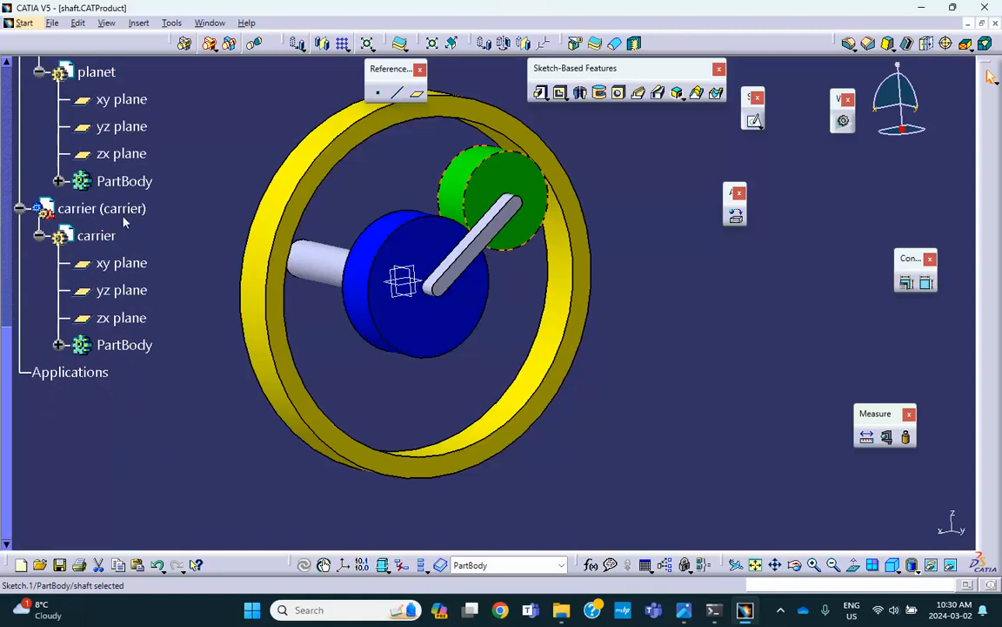
left_click(122, 207)
right_click(122, 201)
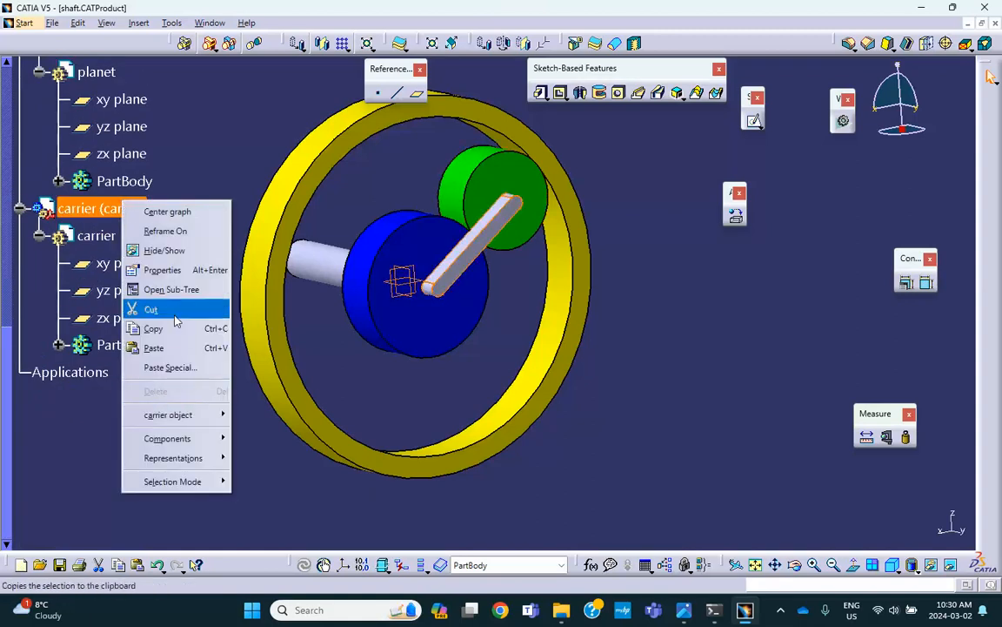
left_click(162, 270)
left_click(687, 178)
left_click(697, 227)
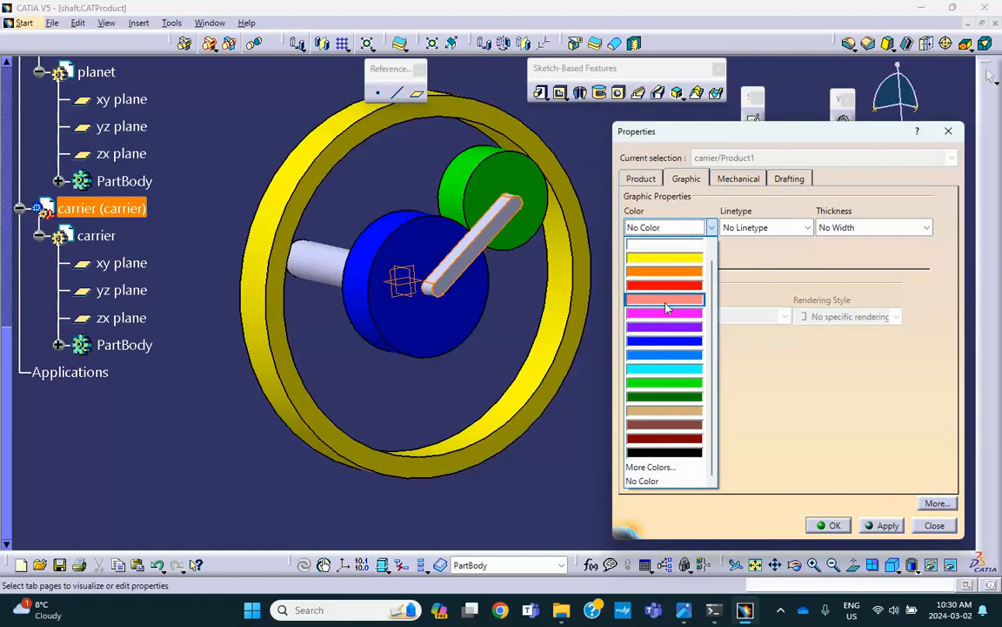
left_click(675, 300)
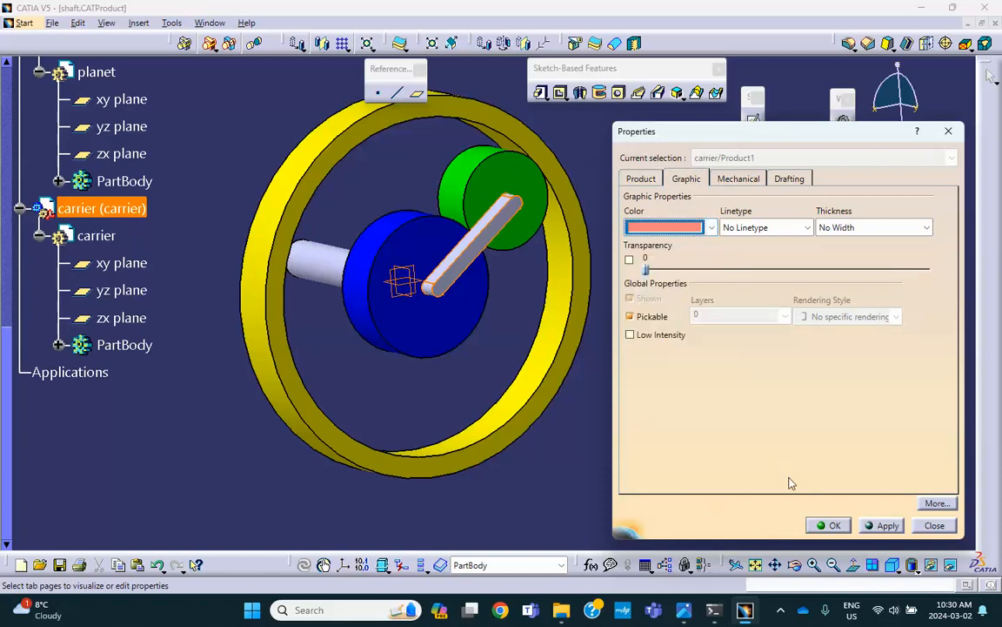
left_click(829, 525)
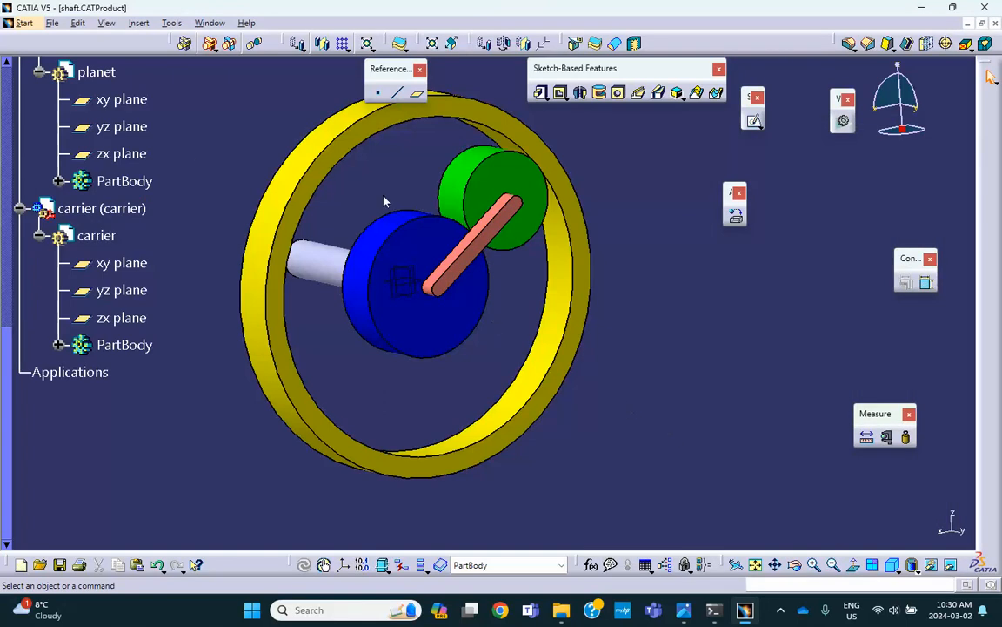
- Activate the top-level Product1 and save the product together with its related part documents
scroll(185, 155, "up", 10)
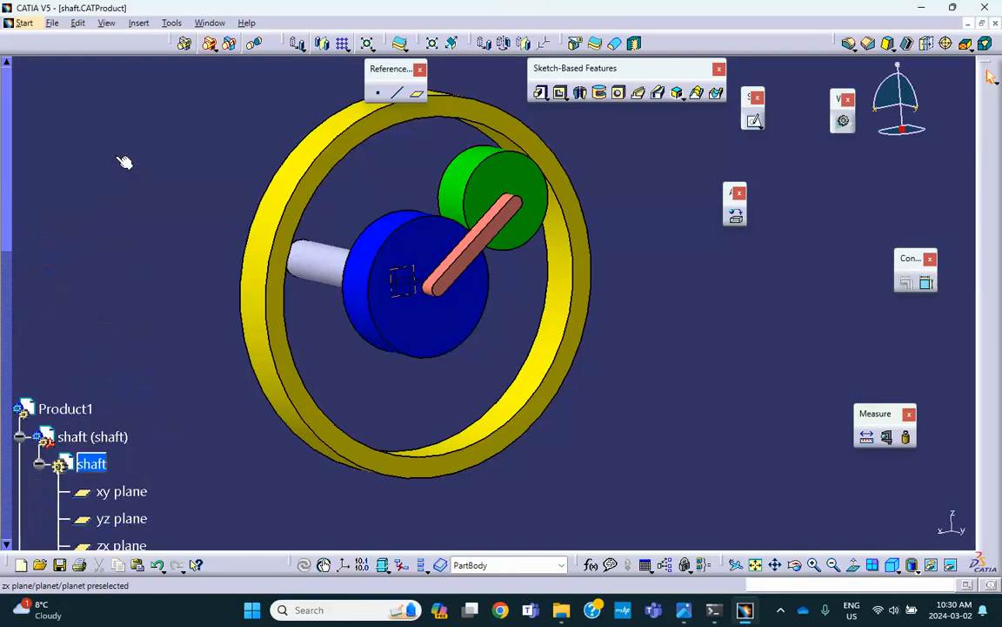
scroll(109, 203, "down", 3)
double_click(65, 161)
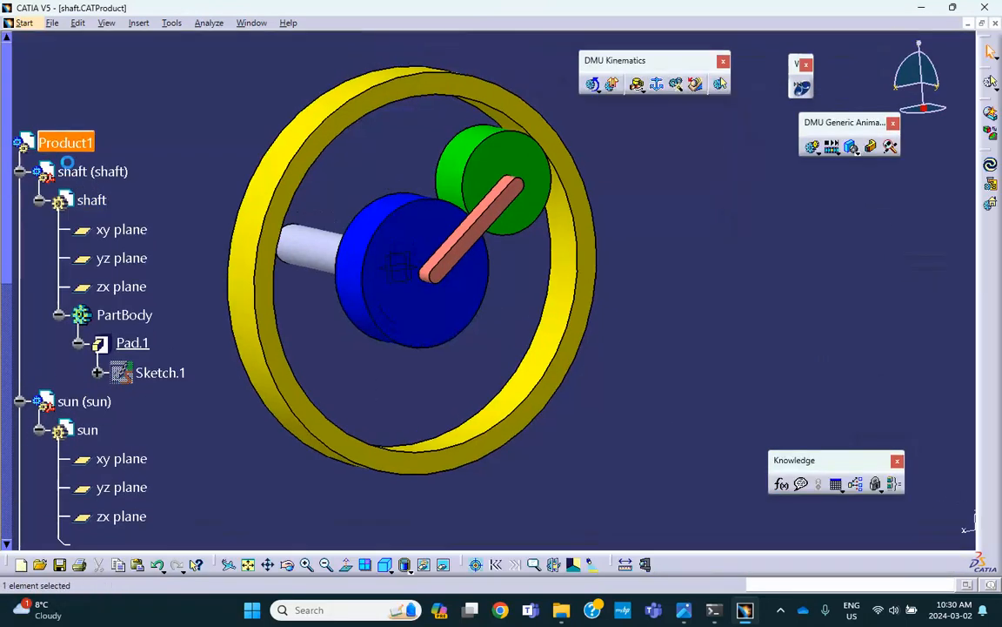
left_click(61, 566)
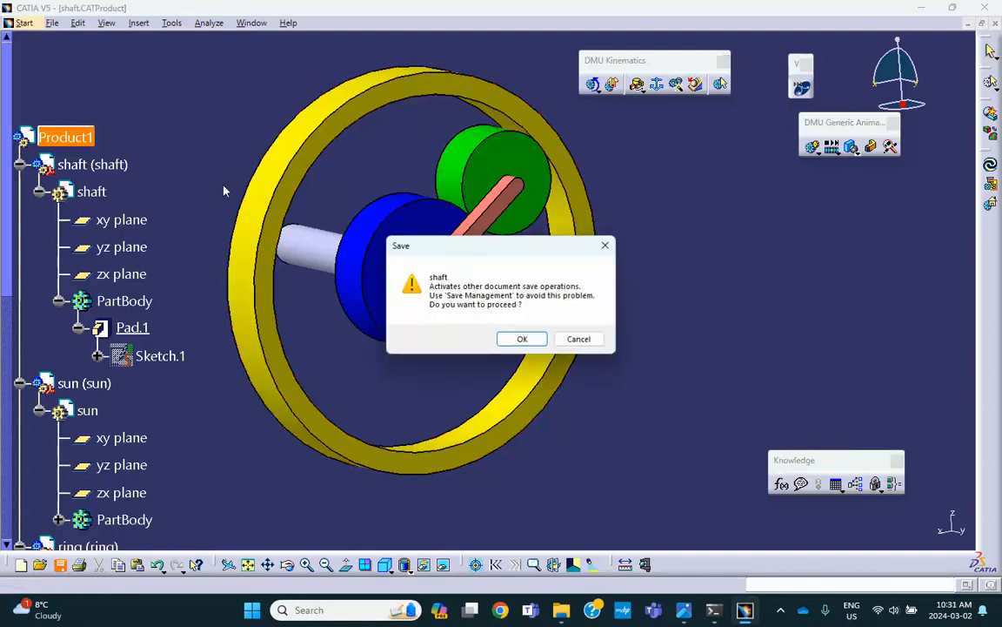
left_click(522, 340)
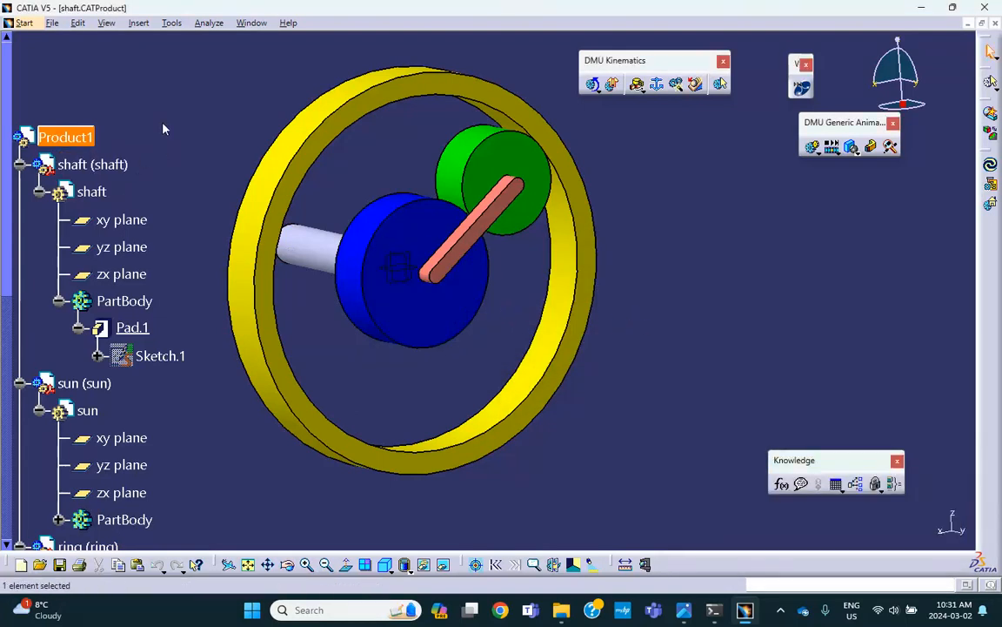
- Collapse the shaft, sun, ring, planet and carrier branches in the specification tree
left_click(19, 164)
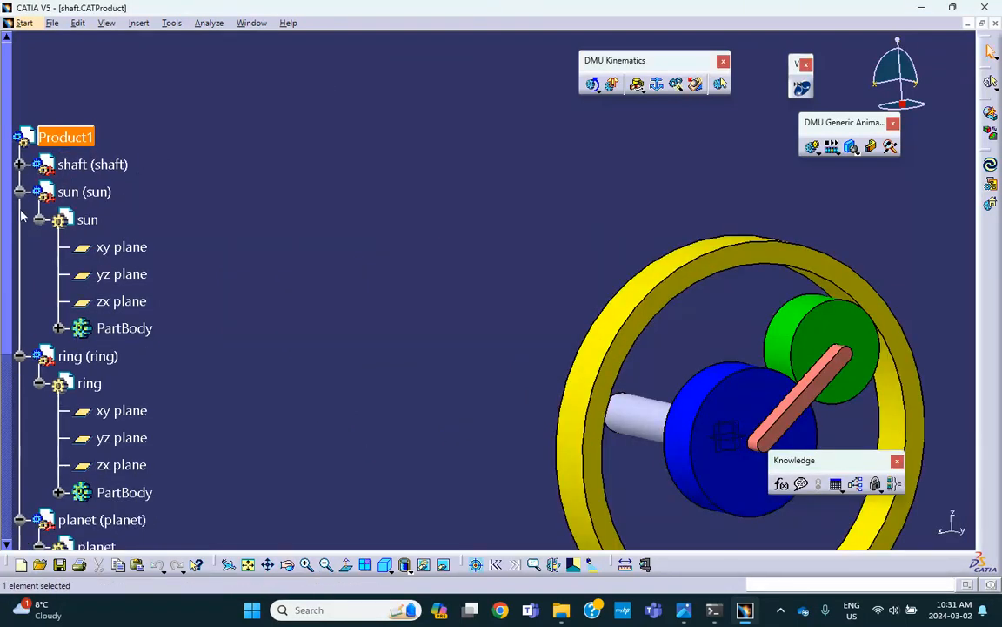
left_click(19, 191)
left_click(19, 219)
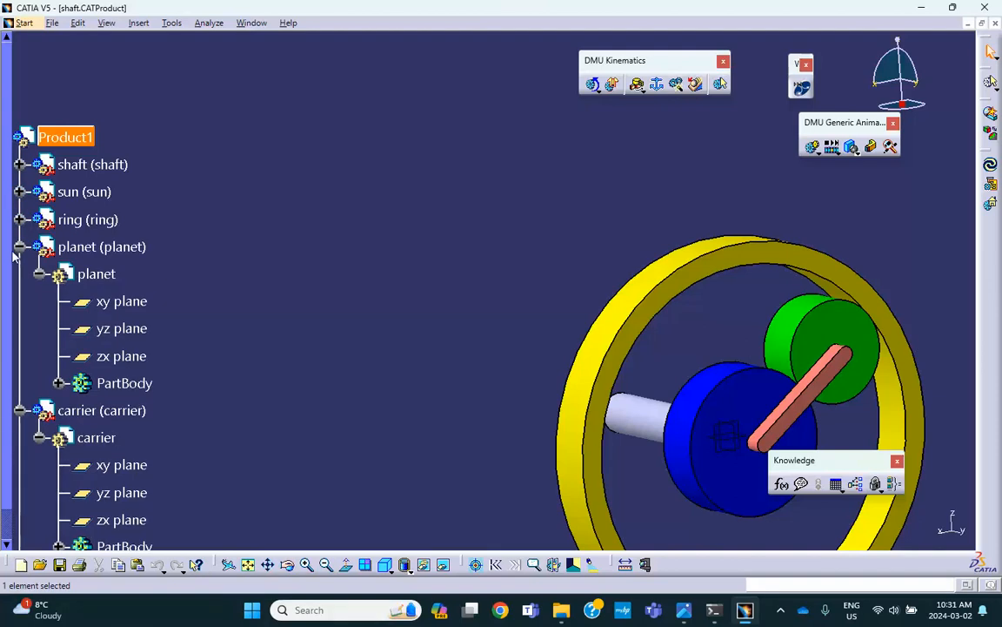
left_click(20, 247)
left_click(8, 274)
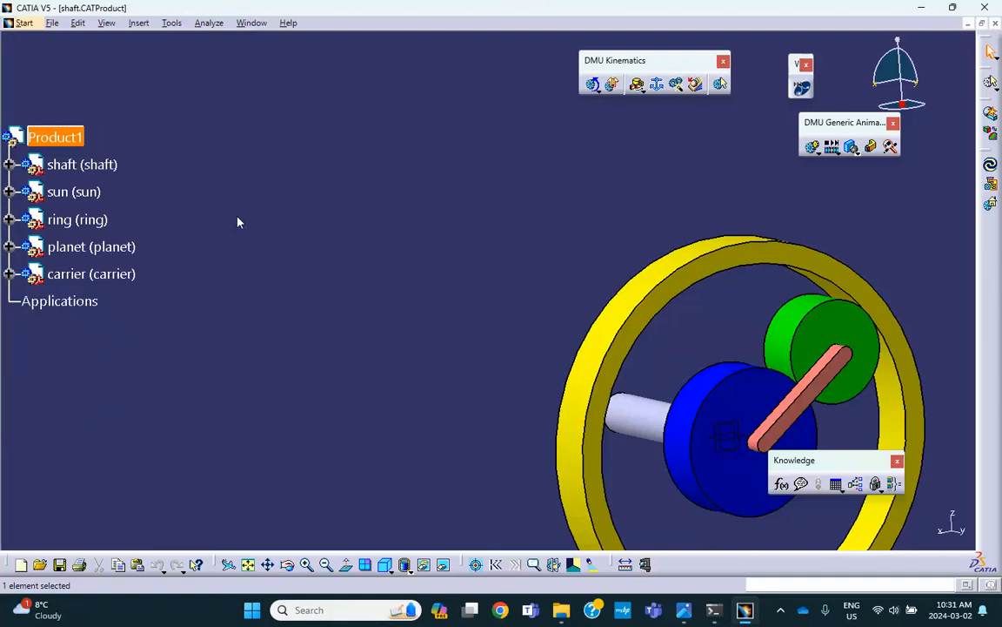
middle_click_drag(487, 224, 356, 163)
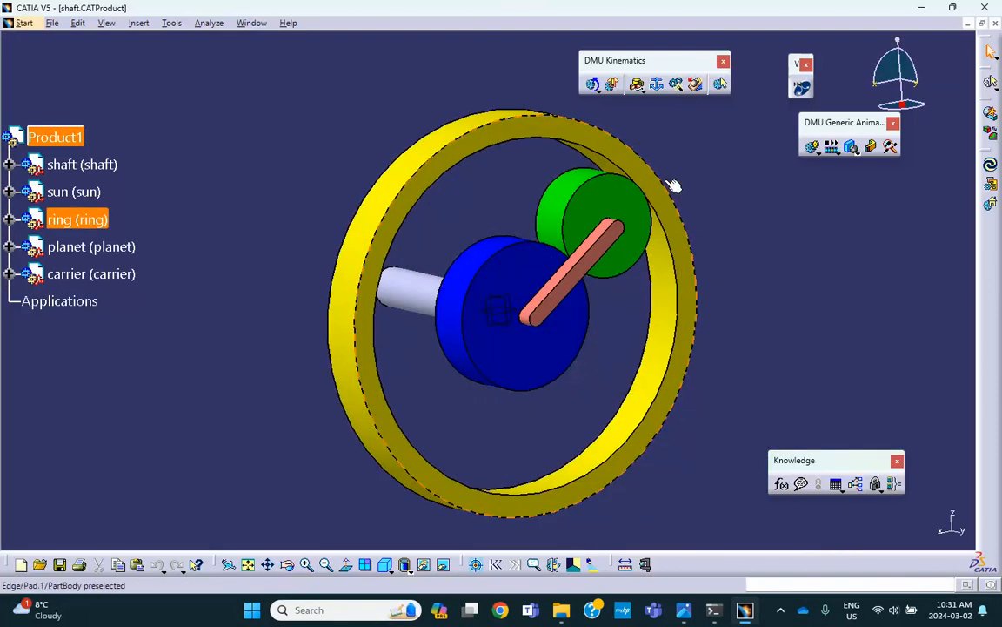
- Switch to the Assembly Design workbench and apply a Fix constraint to the shaft
left_click(24, 23)
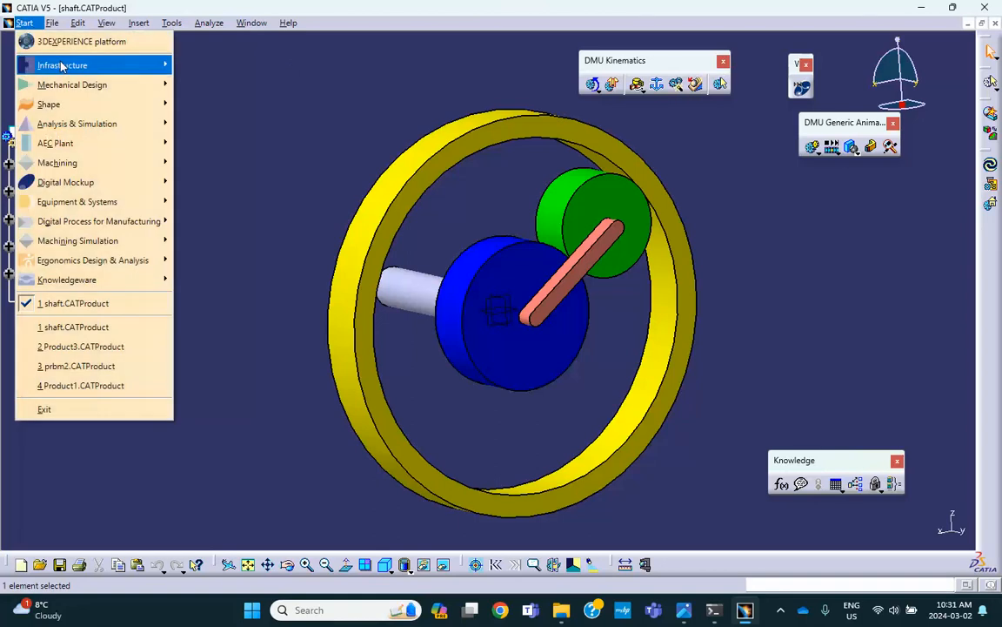
mouse_move(63, 83)
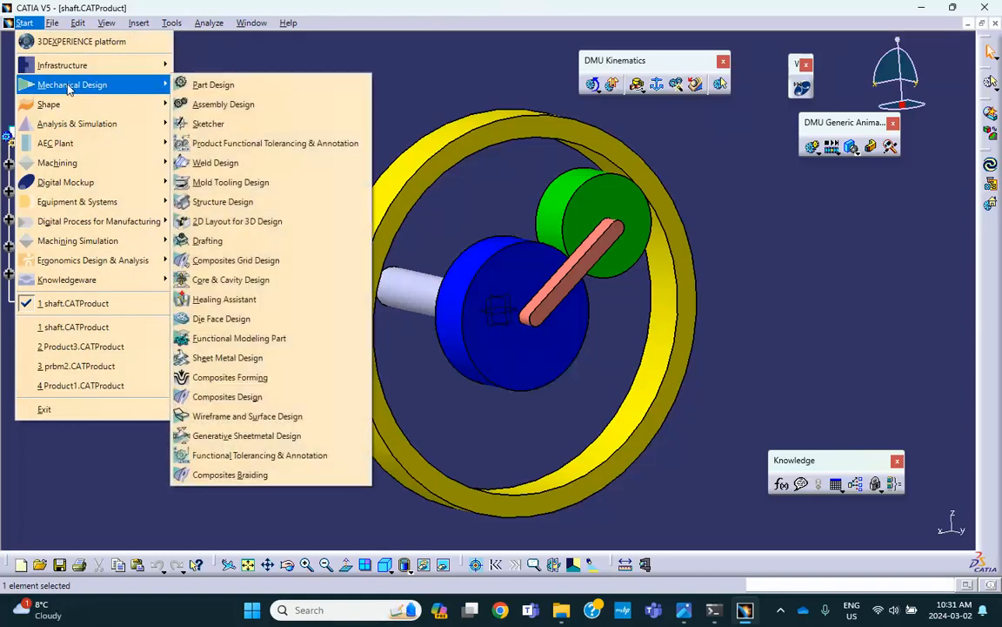
left_click(235, 104)
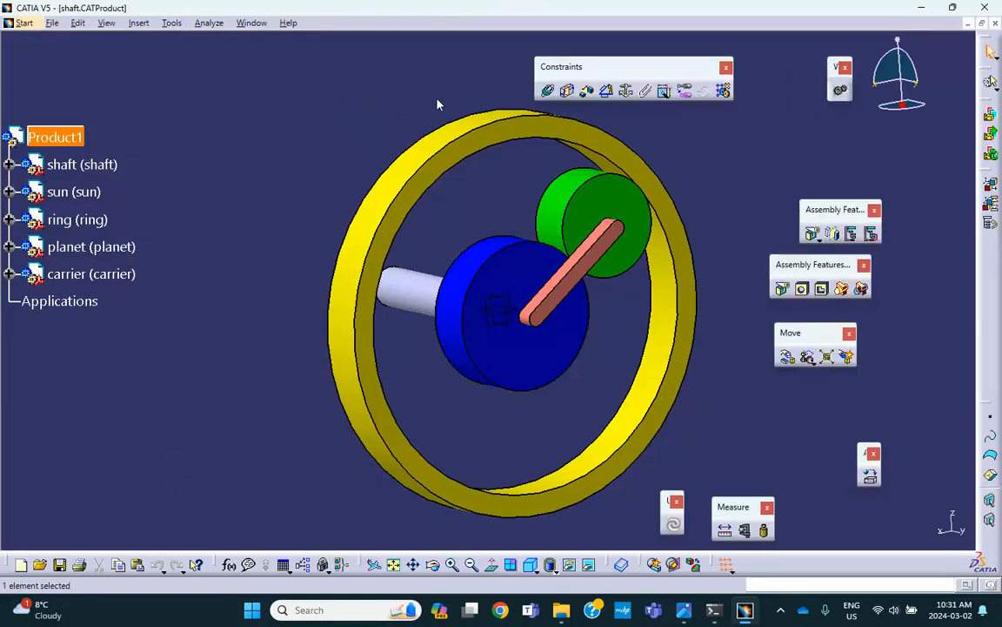
left_click(420, 296)
left_click(623, 92)
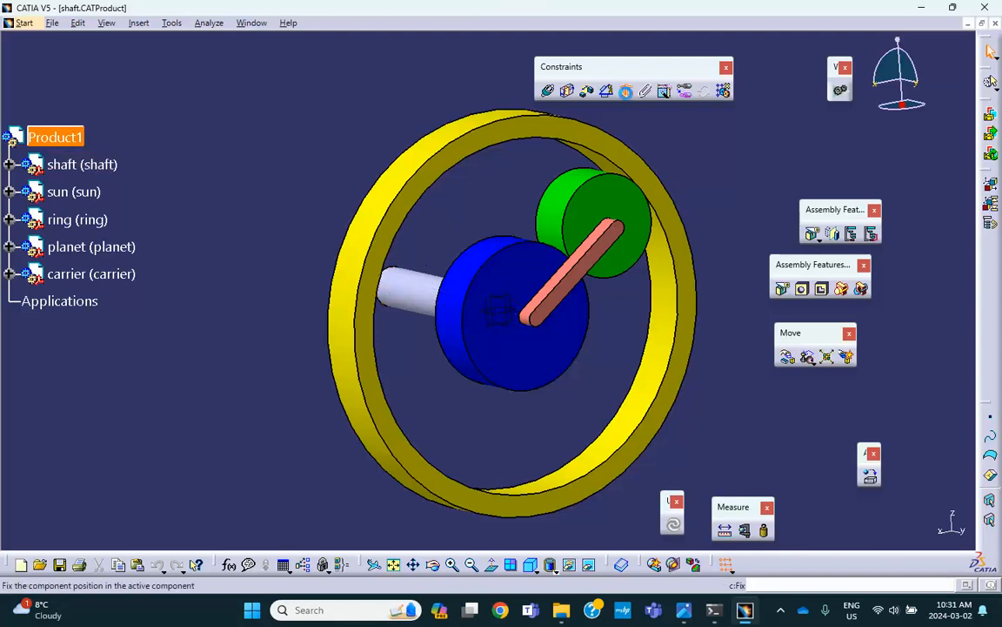
left_click(427, 292)
middle_click_drag(483, 97, 419, 98)
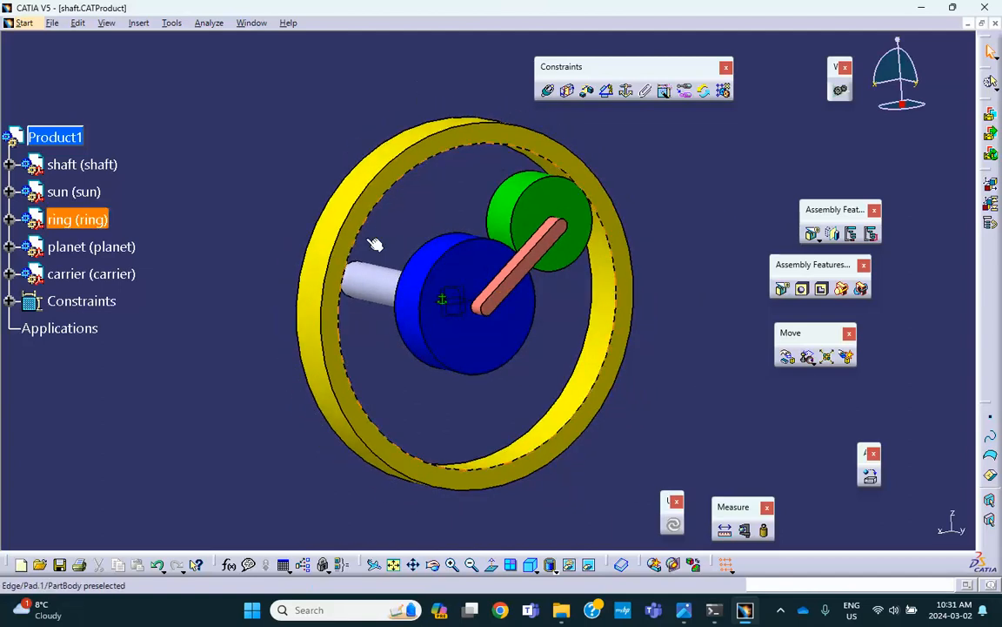
- Separate the ring, carrier, planet and sun from the fixed shaft by manipulating them along the Y axis
middle_click_drag(374, 245, 434, 312)
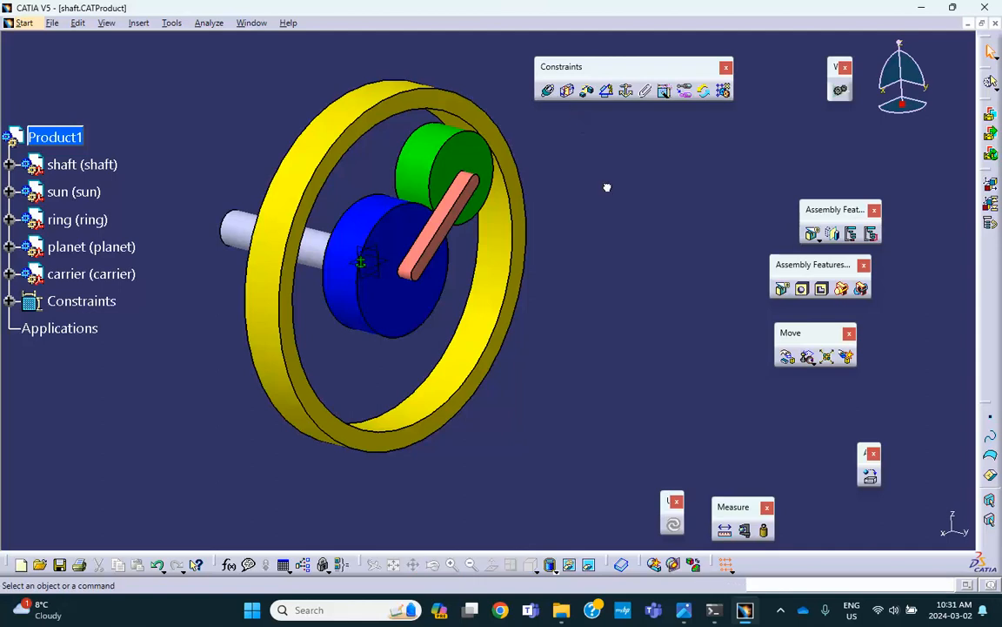
left_click(786, 357)
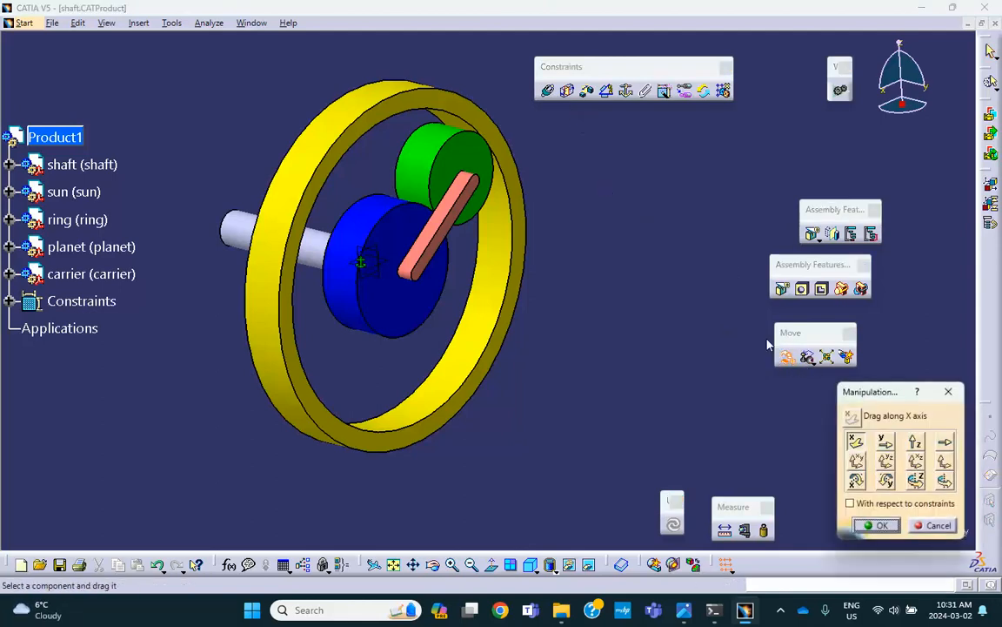
left_click(885, 442)
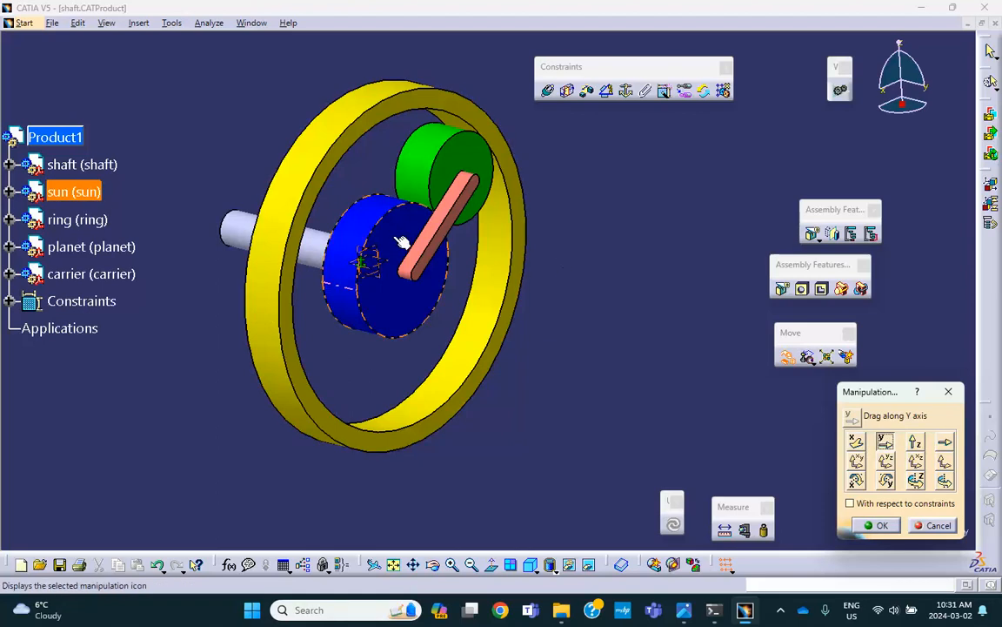
left_click_drag(505, 255, 755, 348)
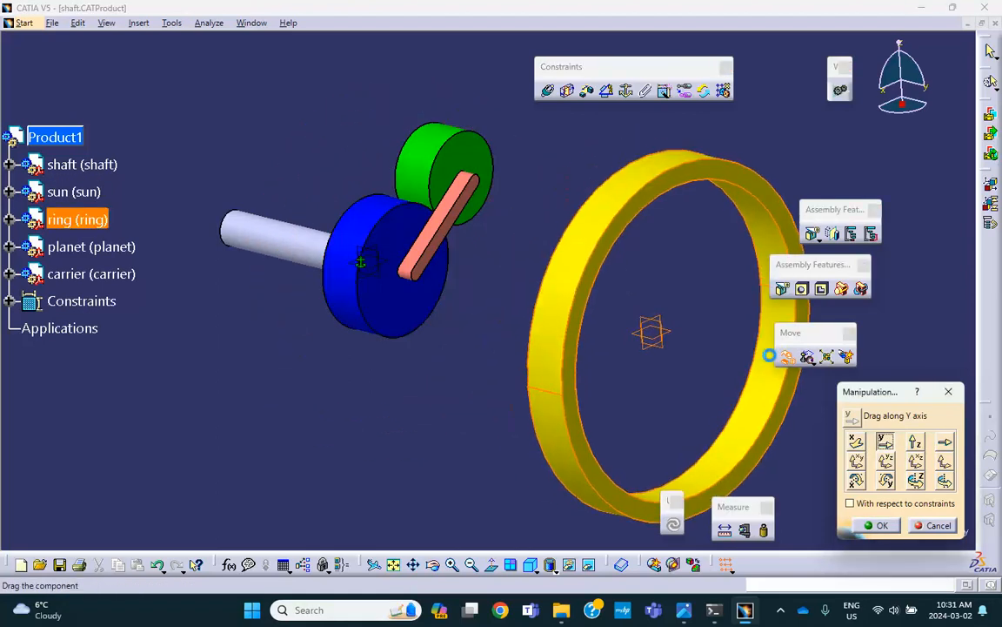
left_click_drag(461, 201, 921, 317)
left_click_drag(423, 170, 536, 207)
left_click_drag(390, 246, 483, 296)
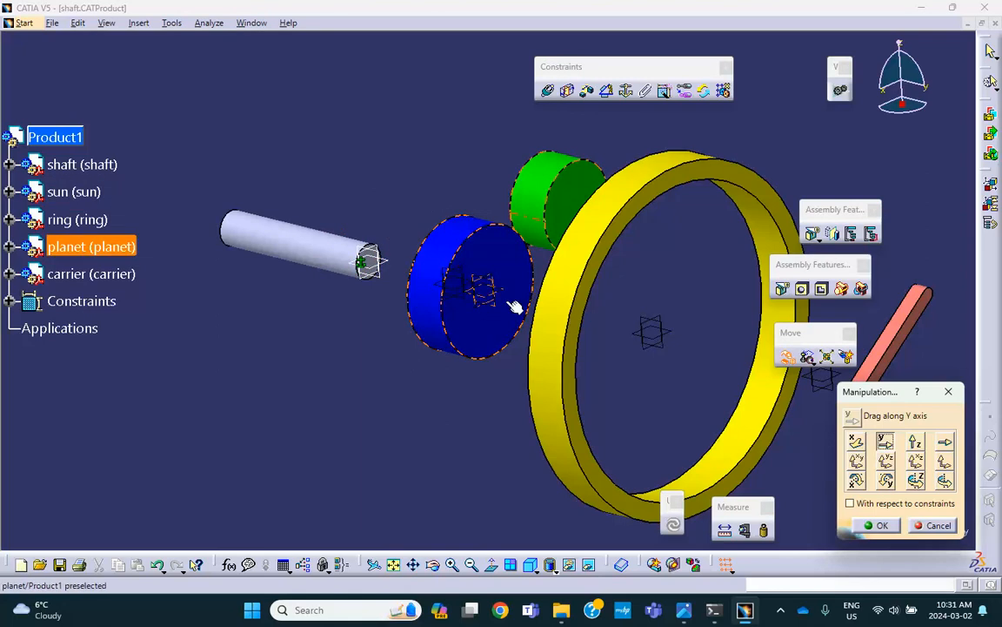
middle_click_drag(606, 262, 510, 265)
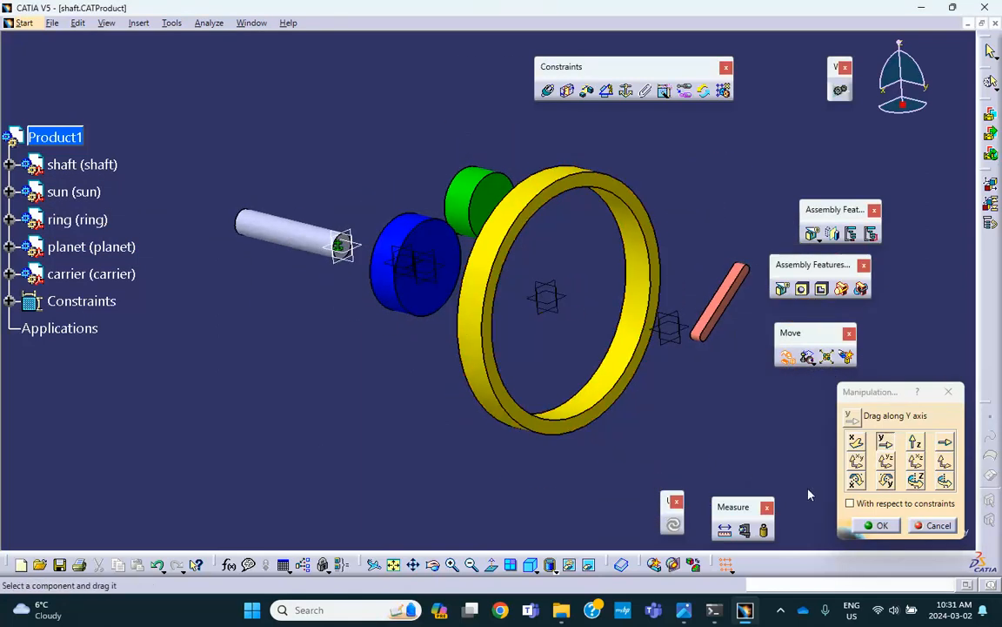
left_click(877, 526)
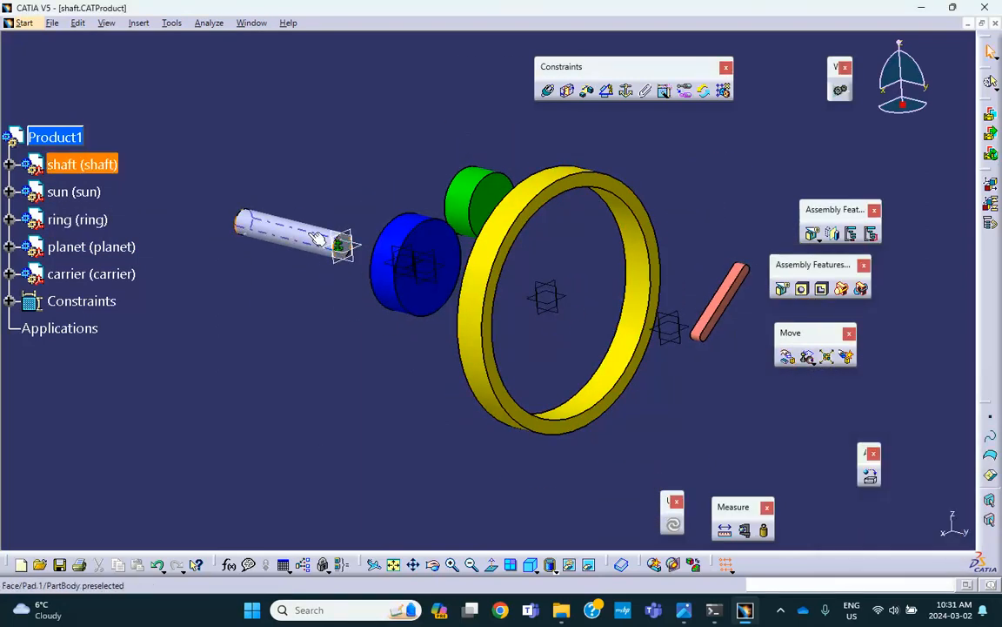
- Create a coincidence constraint between the sun gear's axis and the shaft's axis
left_click(548, 91)
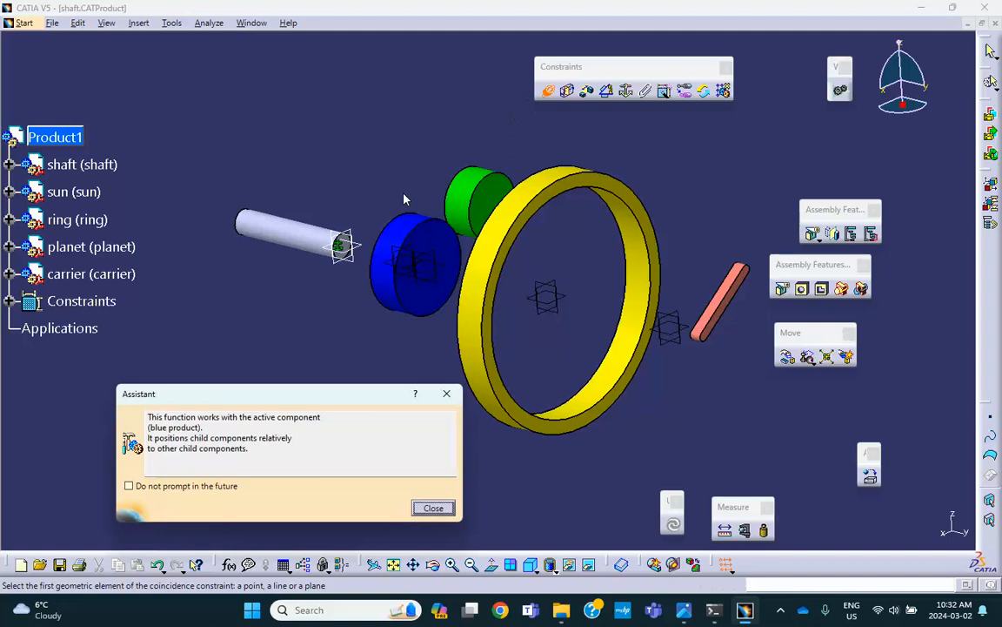
left_click(421, 260)
left_click(335, 245)
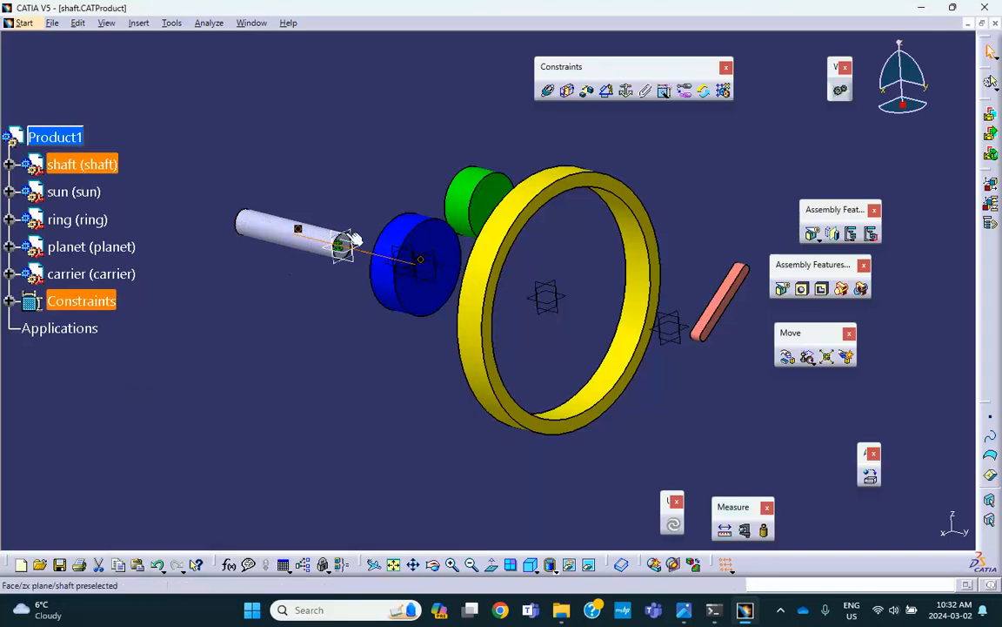
- Make the sun's shaft-side face coincident with the shaft's end face using Opposite orientation, and update the assembly
middle_click_drag(378, 371, 655, 317)
left_click(548, 91)
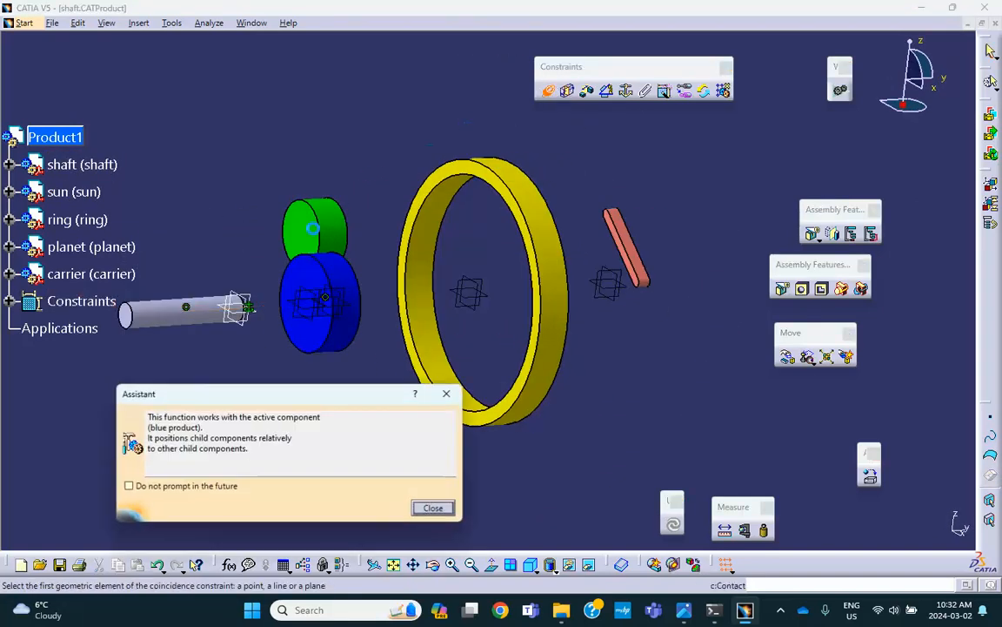
left_click(279, 286)
middle_click_drag(279, 286, 334, 167)
left_click(187, 209)
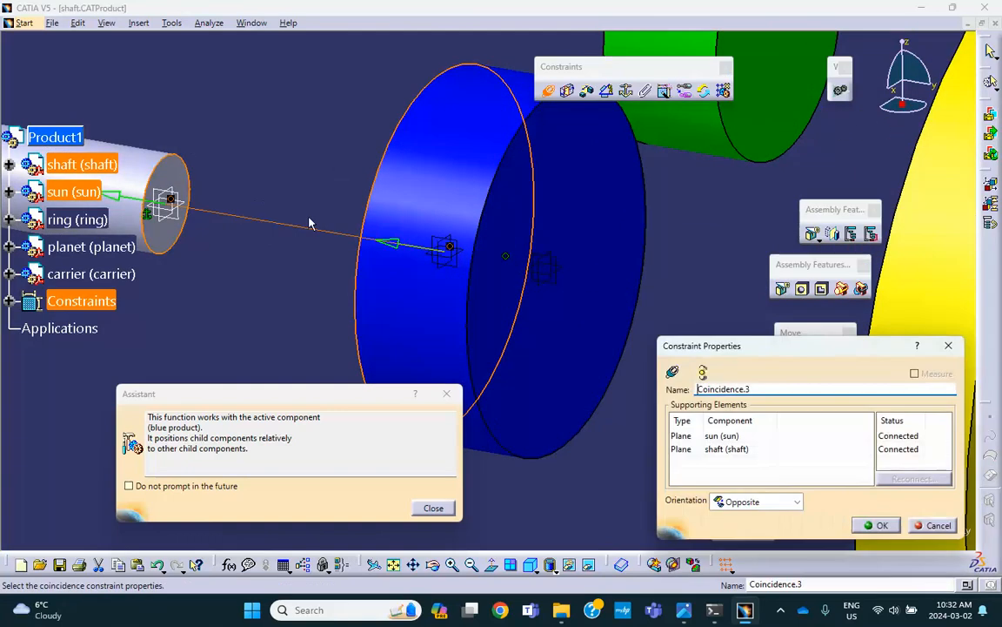
left_click(891, 534)
left_click(672, 524)
- Create a coincidence constraint between the ring gear's axis and the sun gear's axis
middle_click_drag(454, 310, 488, 424)
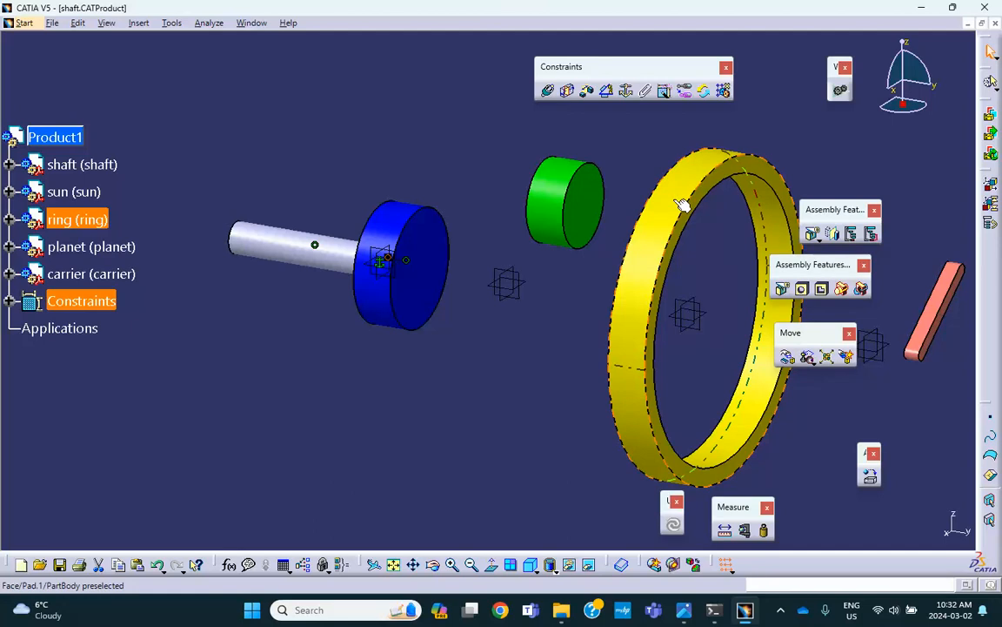
left_click(548, 90)
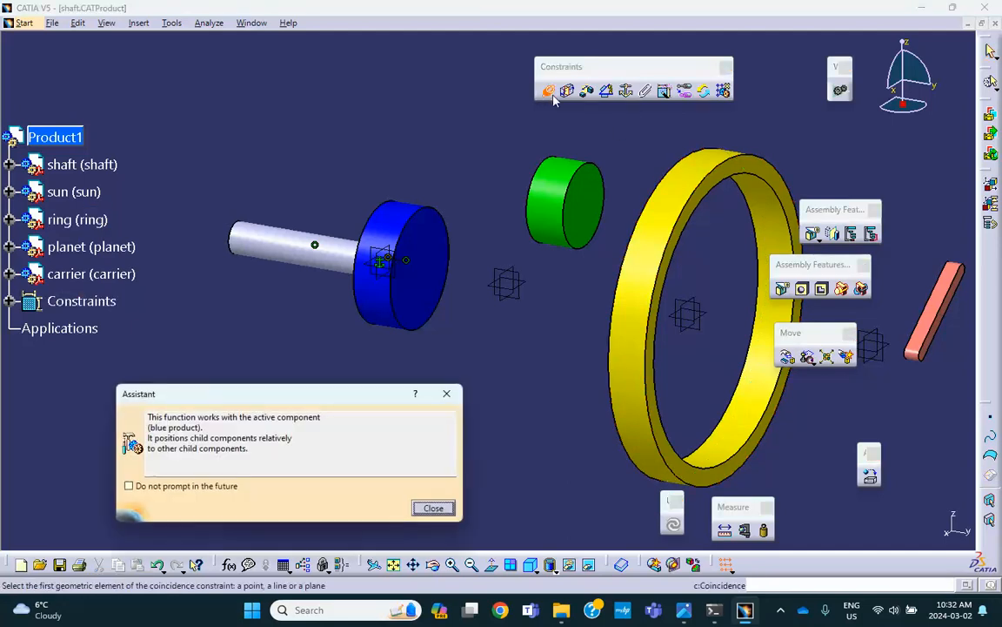
left_click(682, 211)
left_click(383, 216)
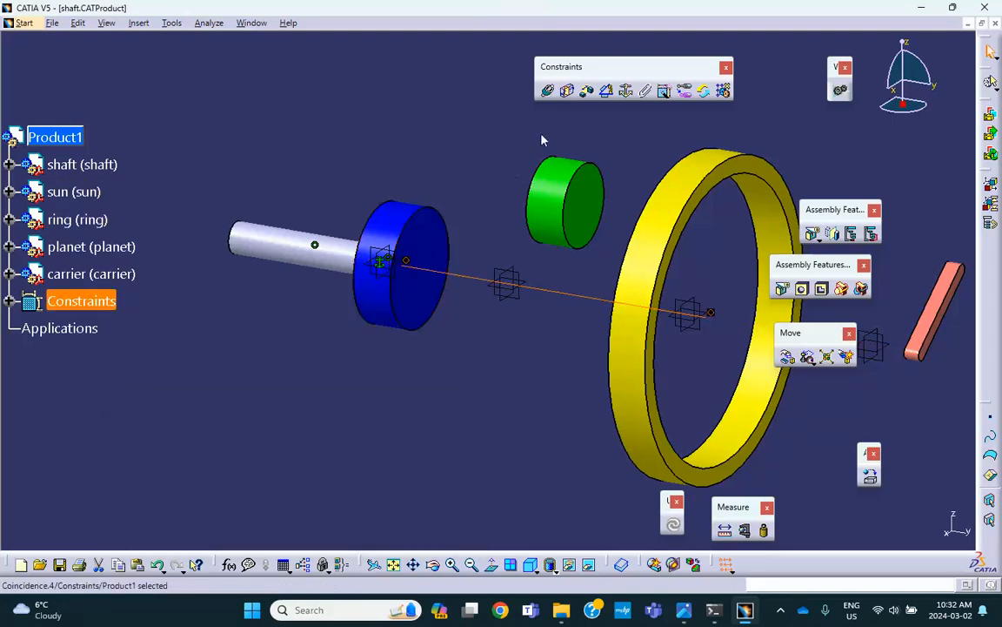
- Make the sun's front face coincident with the ring's front face using Same orientation, and update the assembly
left_click(548, 90)
middle_click_drag(479, 162, 467, 108)
left_click(387, 213)
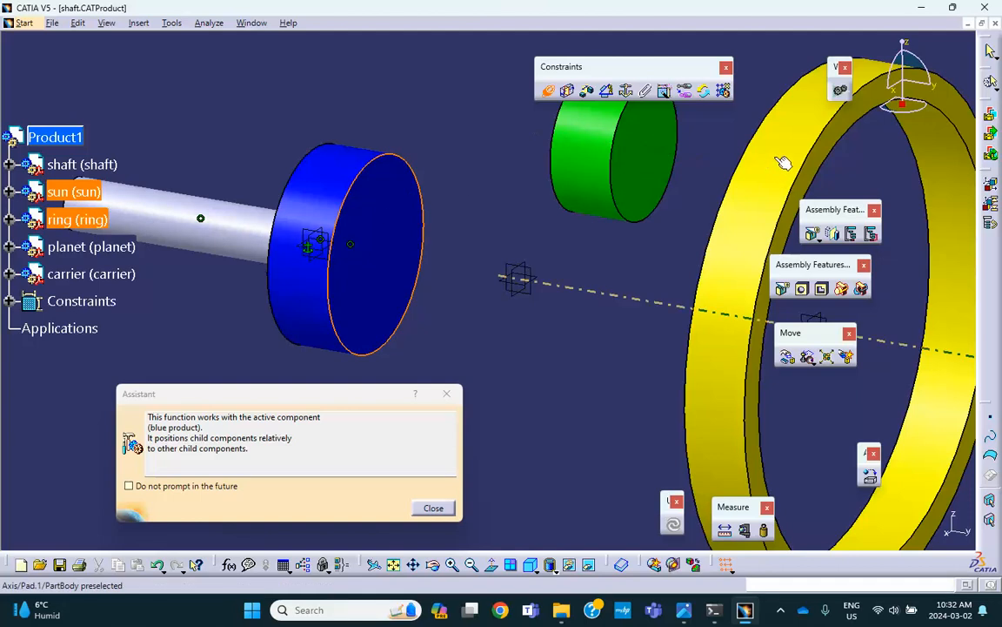
left_click(845, 134)
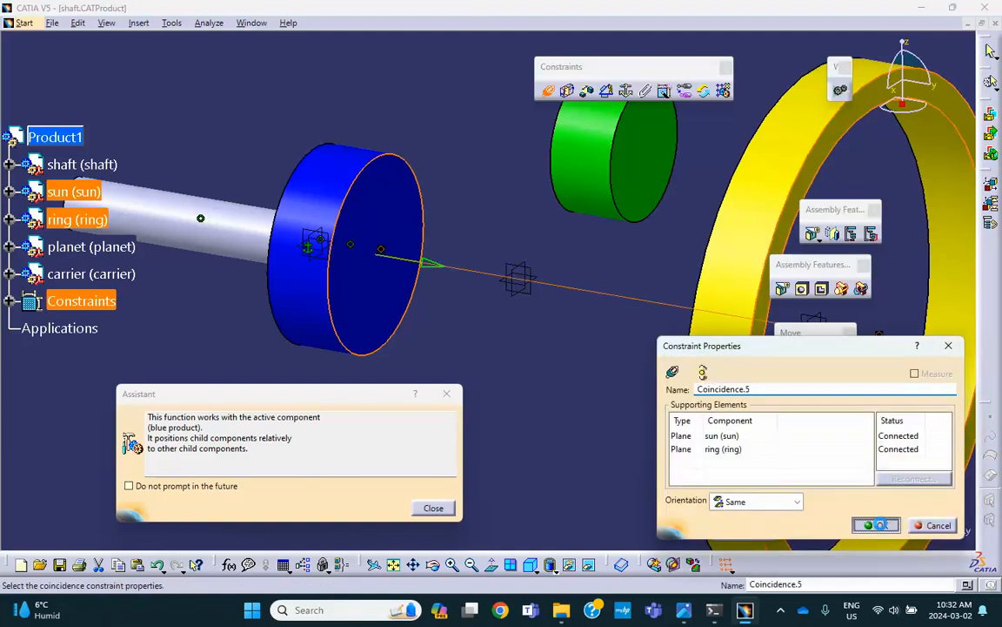
left_click(879, 525)
left_click(673, 527)
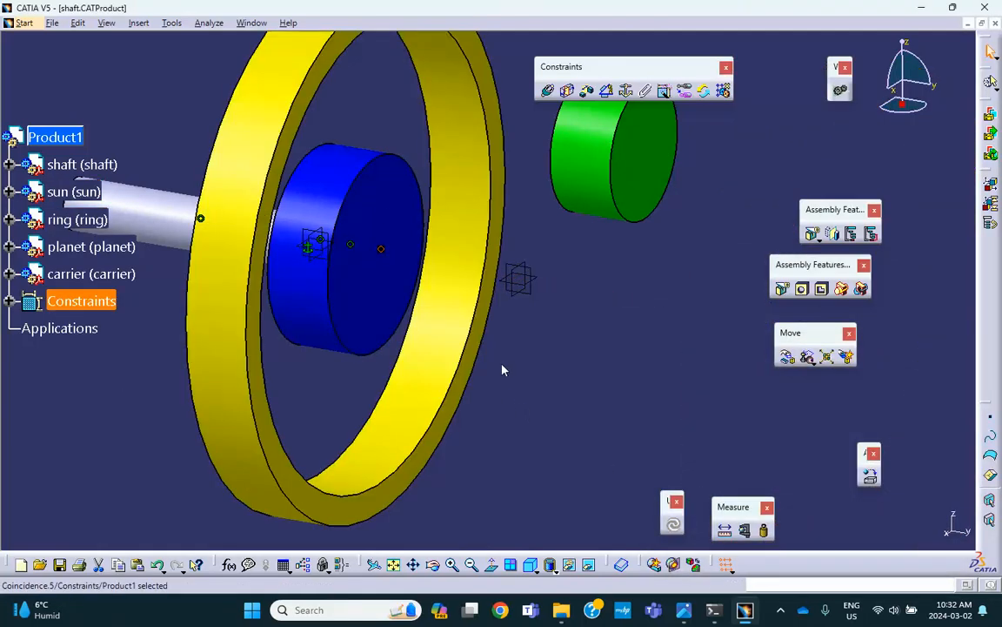
- Create a coincidence constraint between the sun's axis and the axis of the carrier's lower rounded end
middle_click_drag(539, 306, 581, 366)
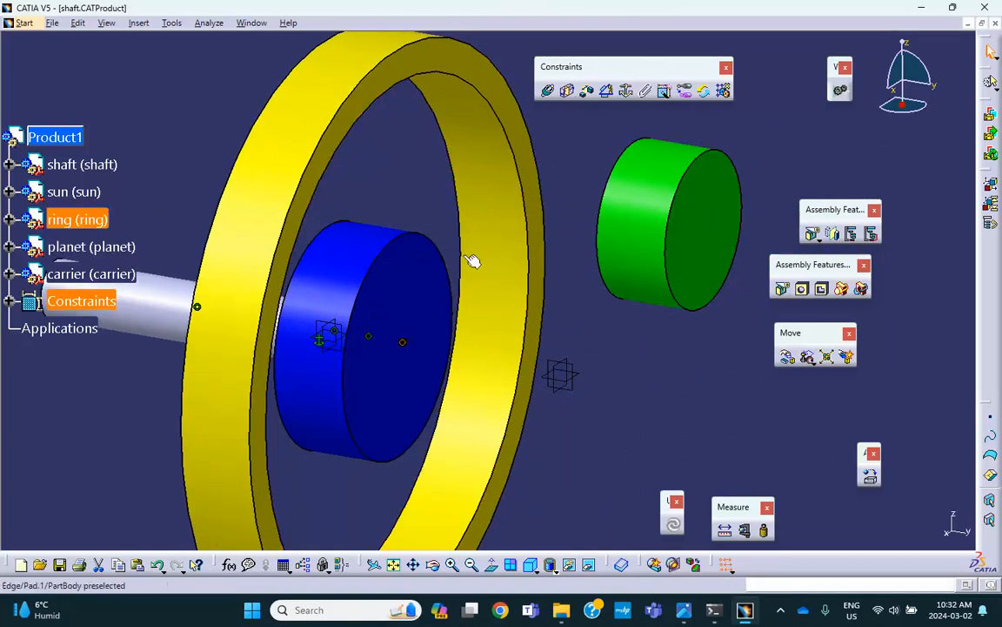
mouse_move(671, 374)
middle_mouse_down()
mouse_move(673, 311)
mouse_move(658, 308)
mouse_move(655, 376)
middle_mouse_up()
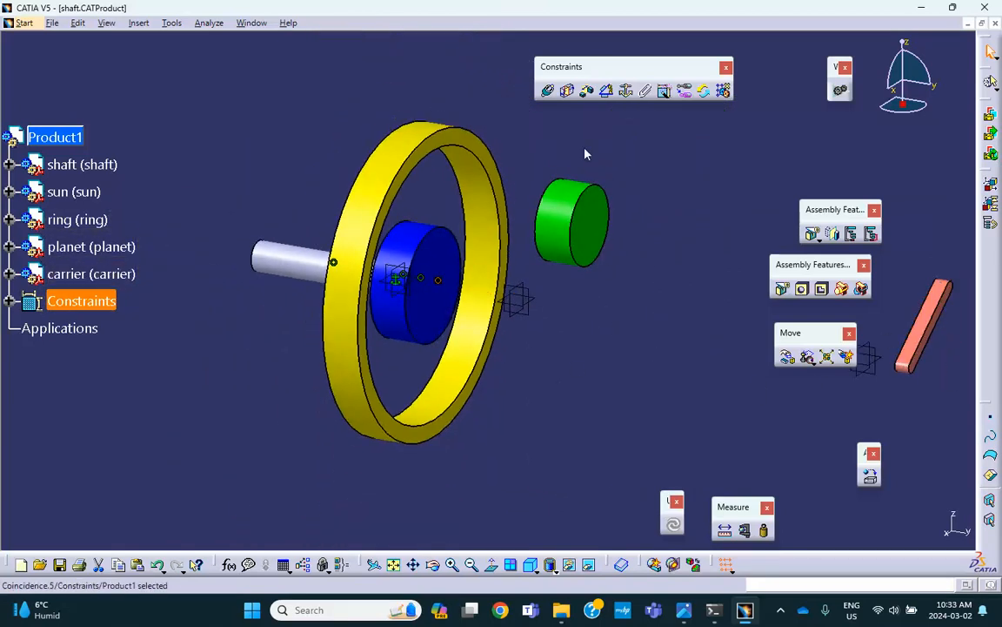
left_click(547, 91)
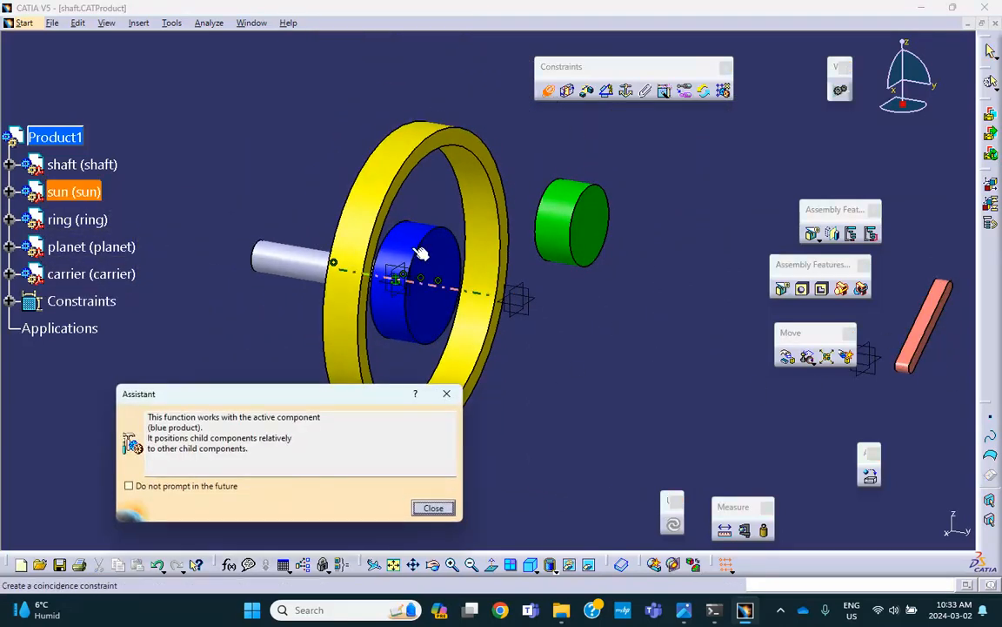
left_click(420, 253)
left_click(908, 364)
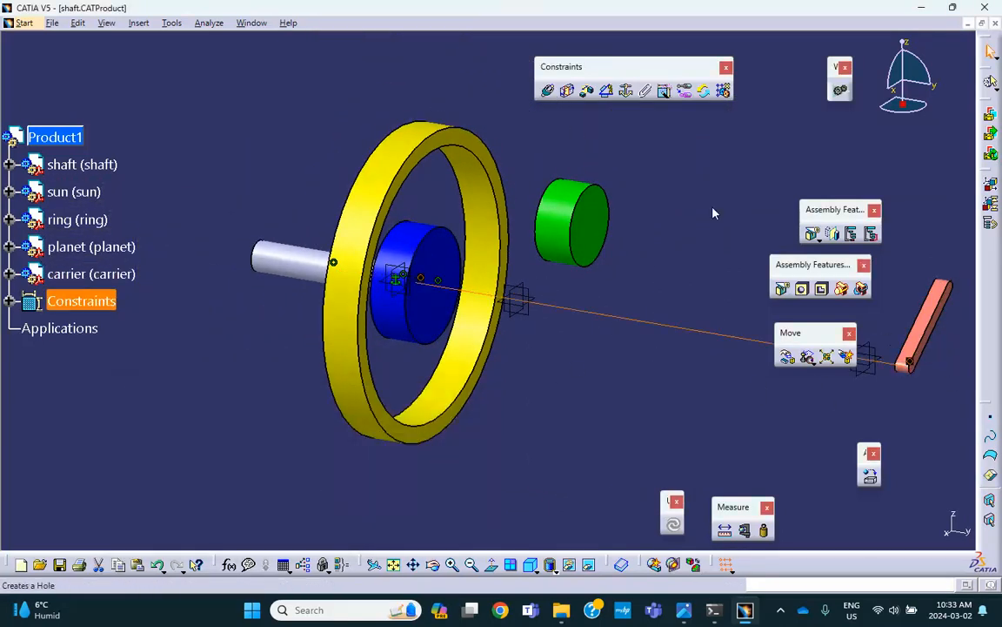
- Make the sun's front face coincident with the carrier's back face and update the assembly
left_click(547, 91)
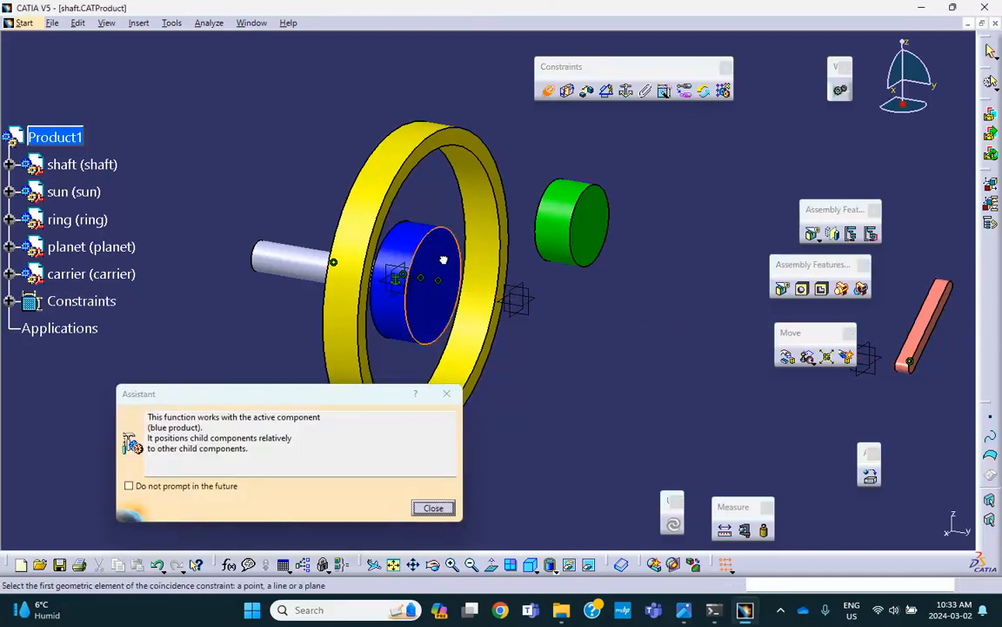
middle_click_drag(592, 296, 719, 224)
left_click(735, 187)
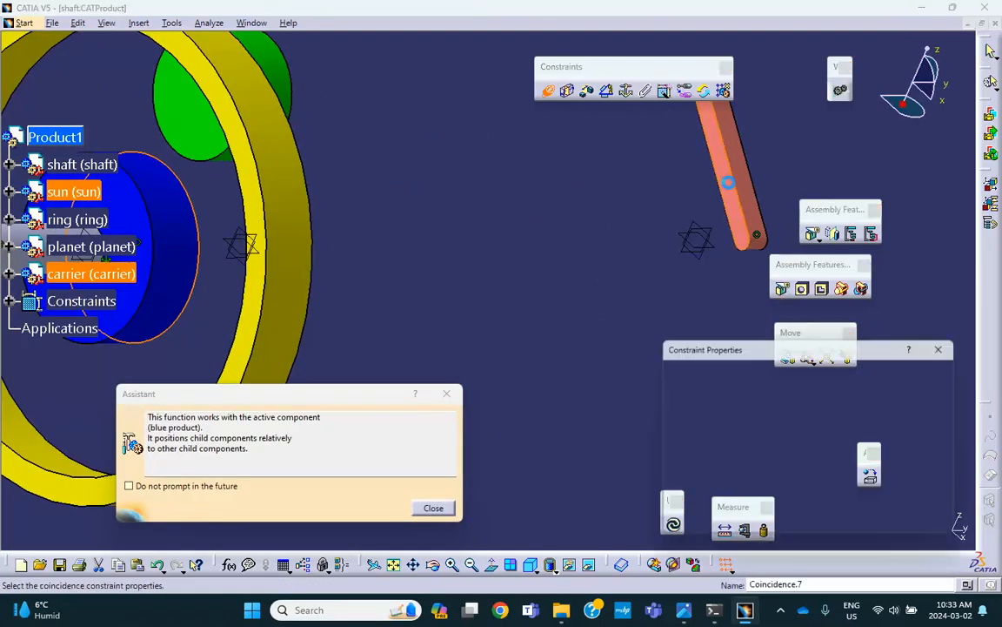
left_click(877, 525)
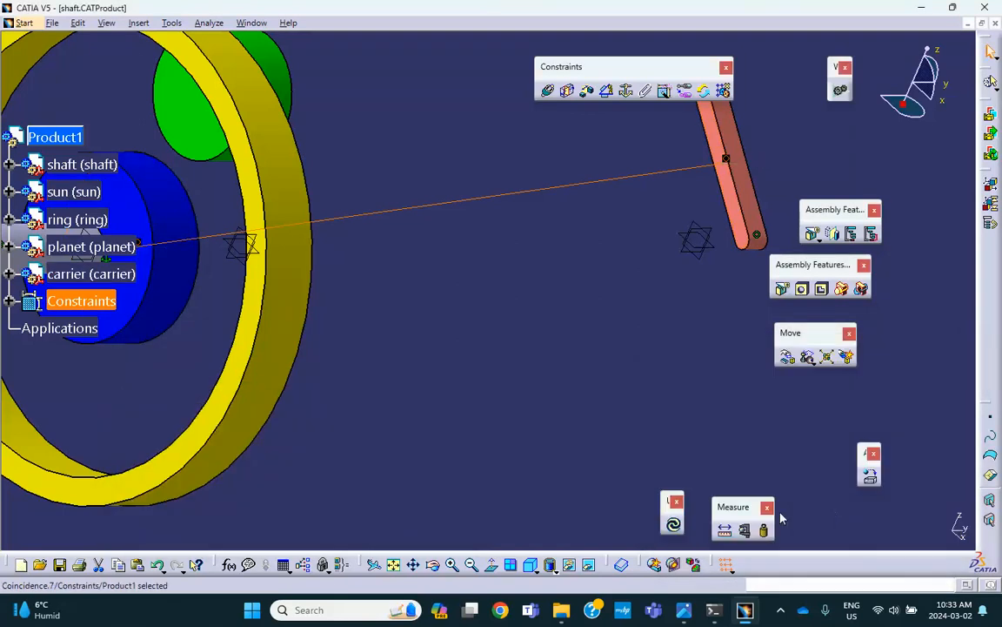
left_click(675, 525)
- Create a coincidence constraint between the planet's axis and the axis of the carrier's upper rounded end
middle_click_drag(570, 305, 615, 356)
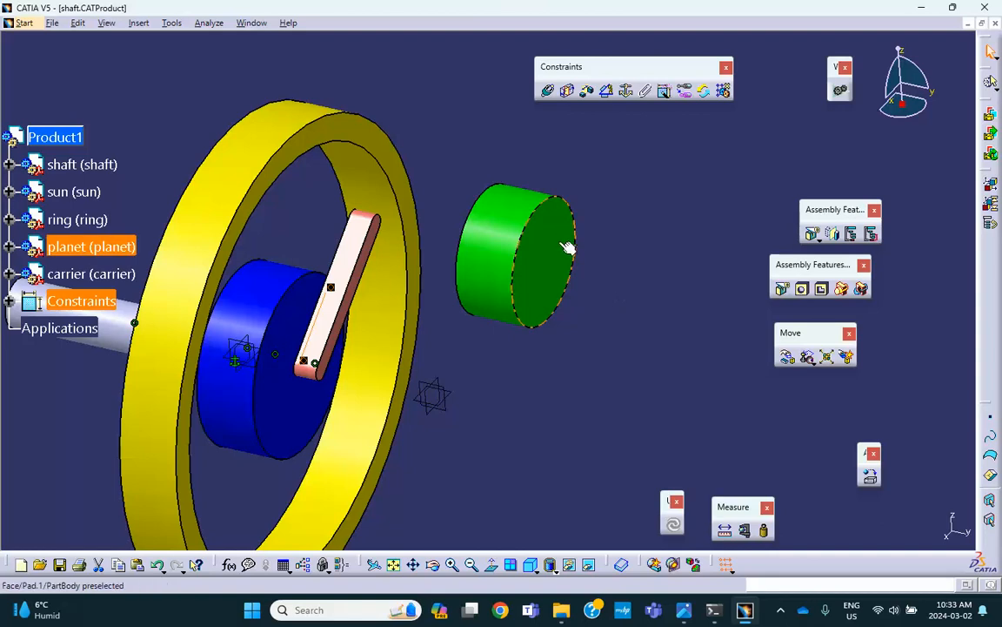
left_click(549, 91)
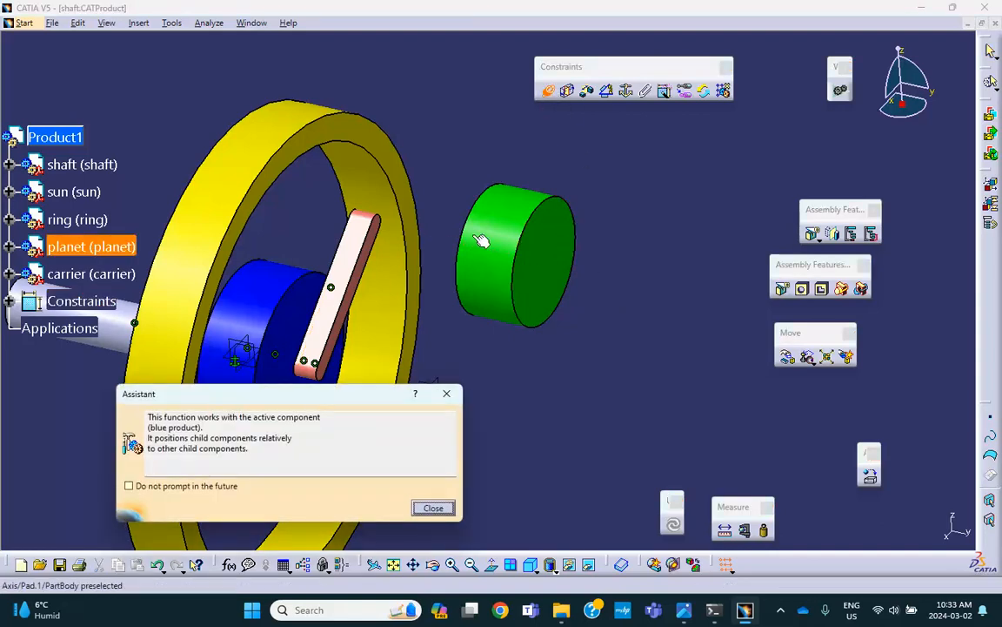
left_click(513, 254)
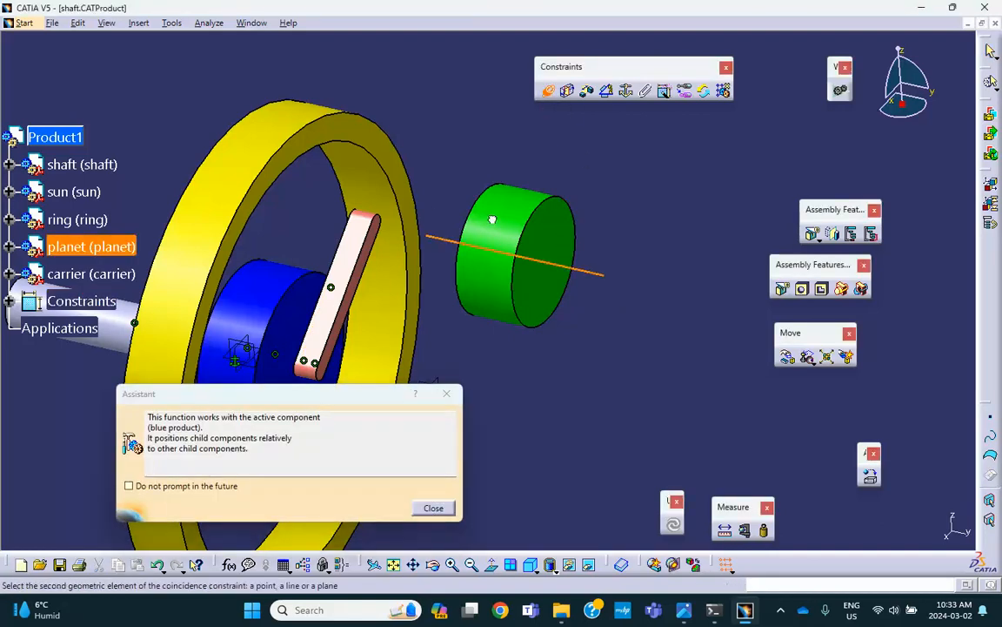
left_click(363, 218)
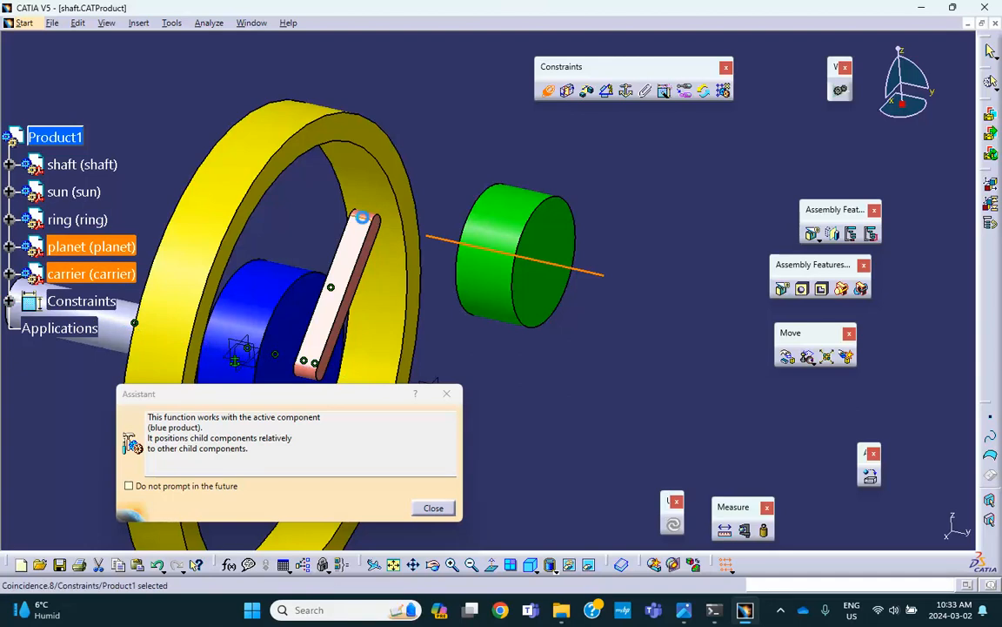
- Make the planet's back face coincident with the carrier's back face using Same orientation
left_click(548, 92)
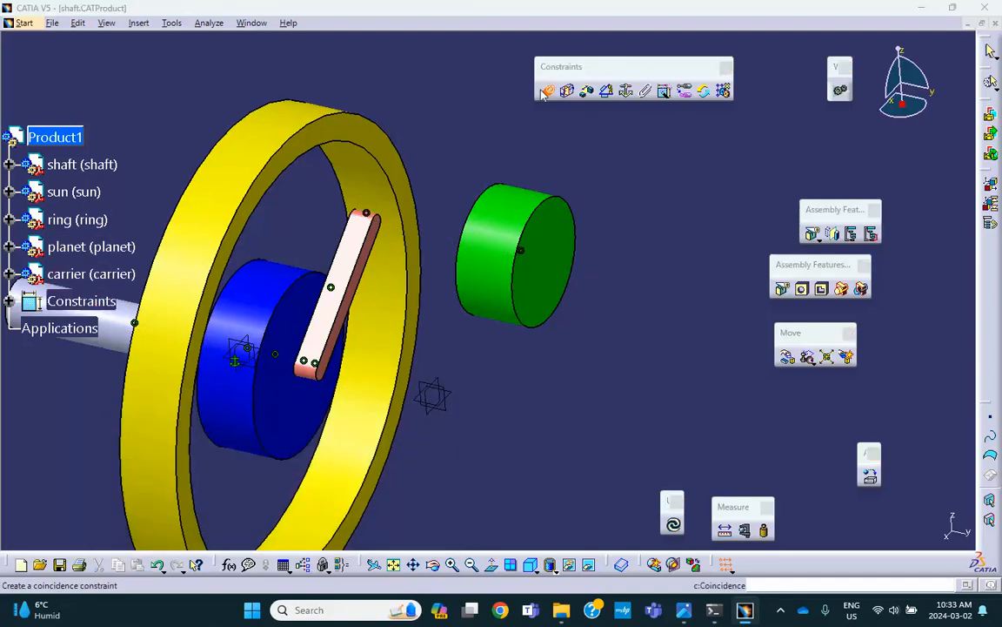
middle_click_drag(491, 291, 438, 267)
left_click(351, 286)
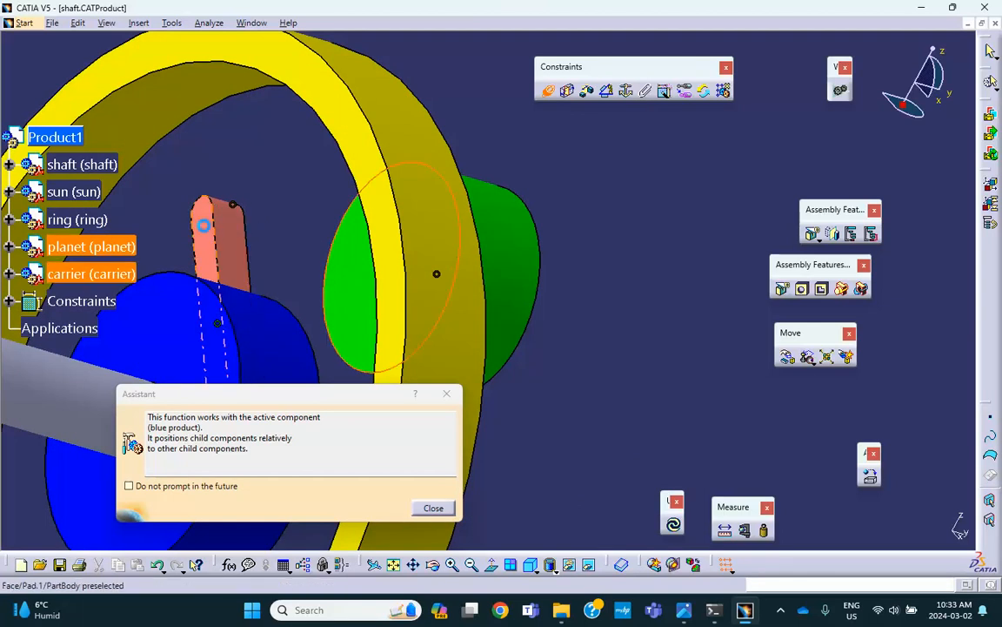
left_click(203, 226)
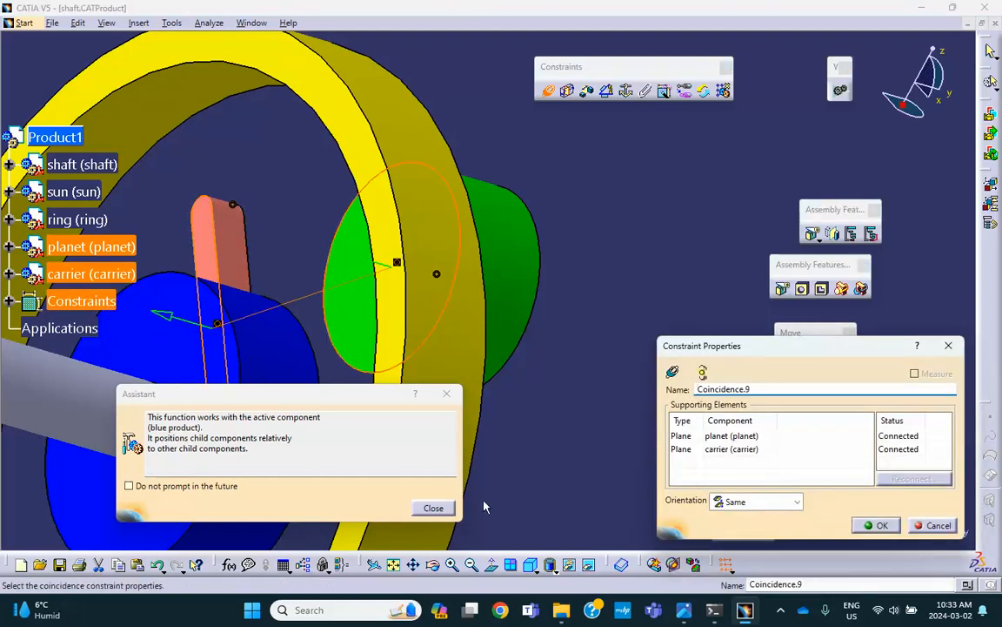
left_click(441, 520)
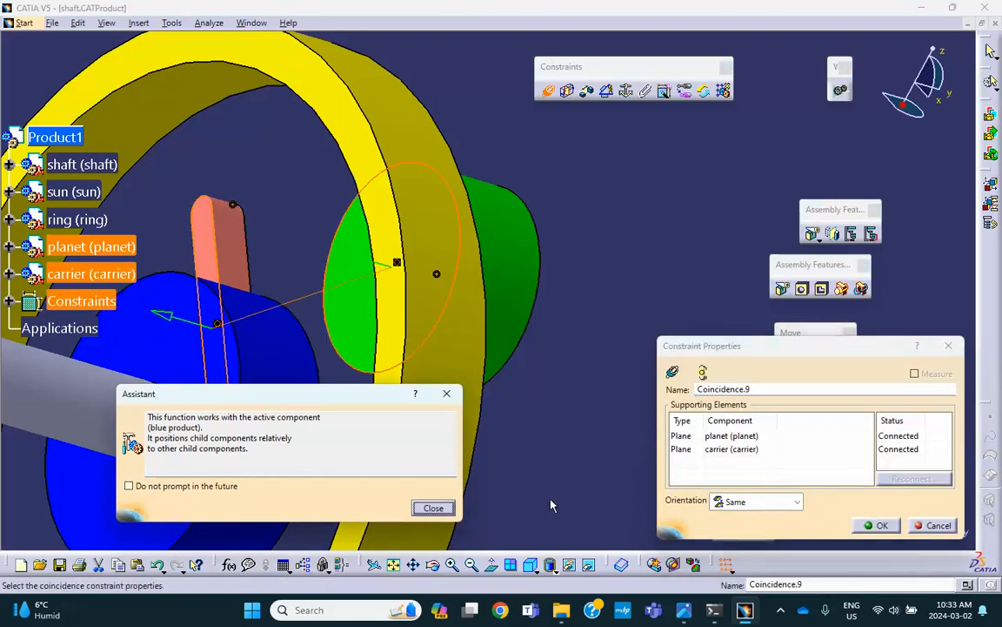
left_click(432, 508)
left_click(886, 527)
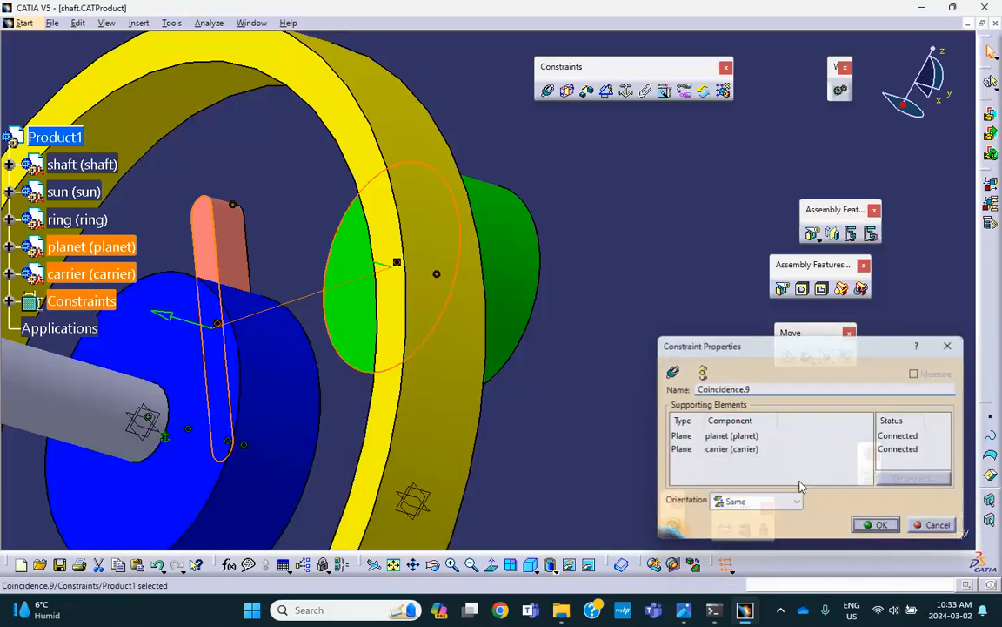
- Expand the Constraints branch in the specification tree to list the assembly constraints
middle_click_drag(661, 453, 323, 256)
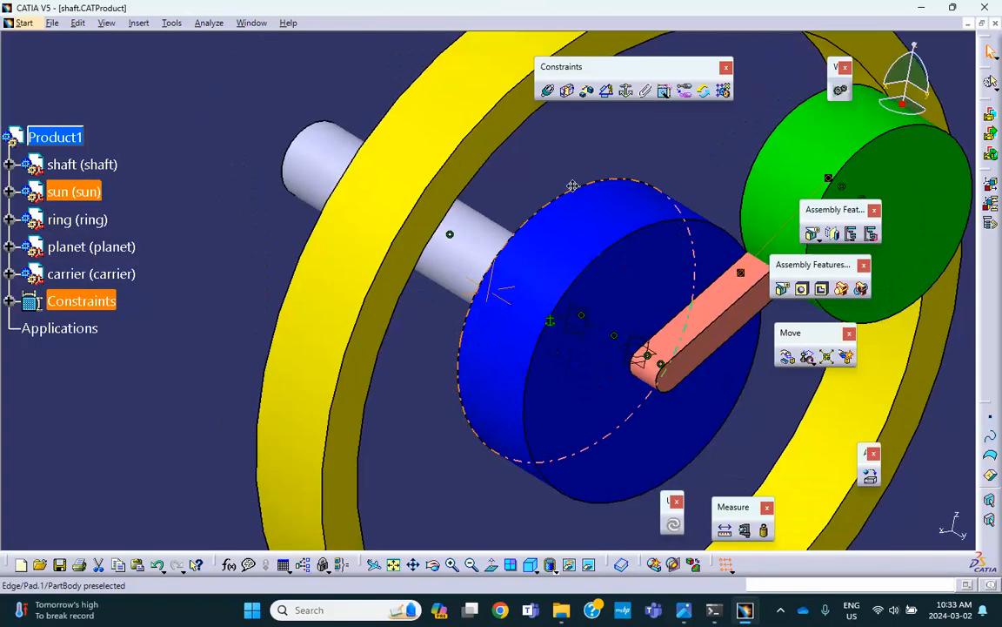
left_click(10, 301)
scroll(102, 381, "down", 2)
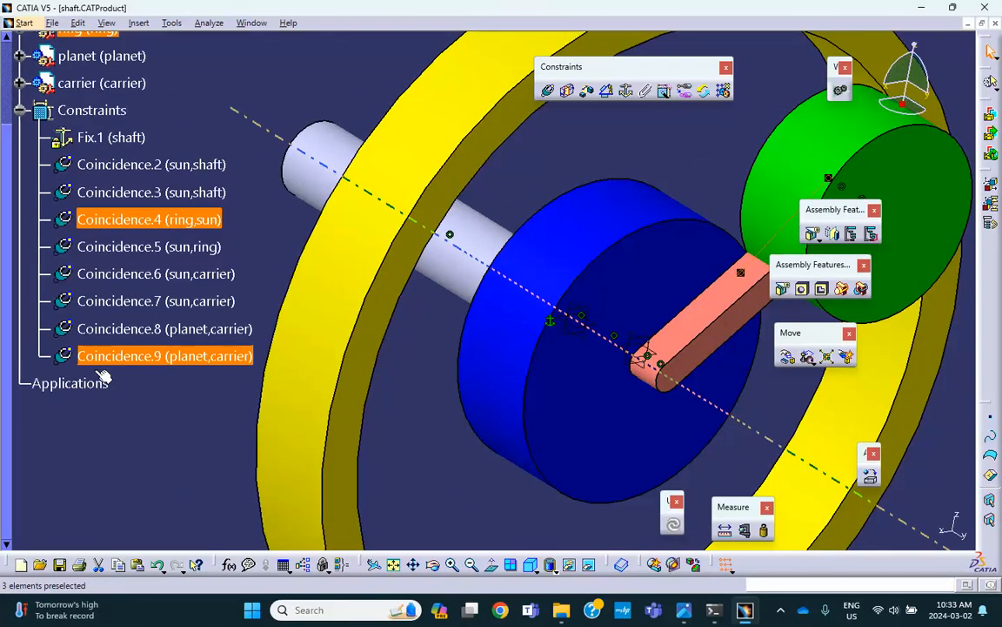
- Open the definition of the last planet-carrier coincidence constraint, accept it and update the assembly
double_click(116, 356)
left_click(687, 256)
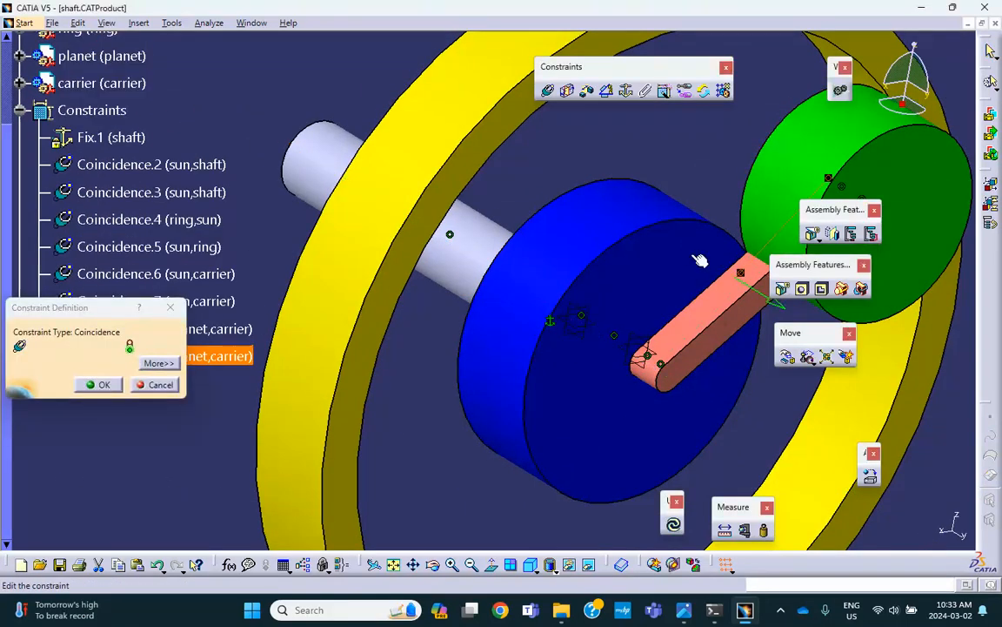
left_click(111, 384)
left_click(673, 525)
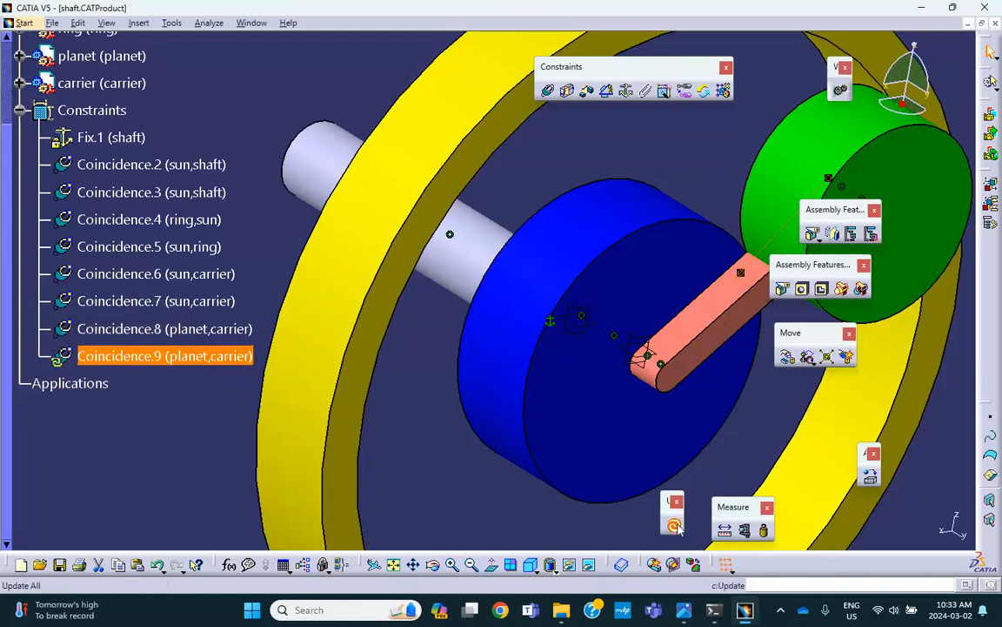
- Save the assembled product
middle_click_drag(613, 355, 588, 374)
scroll(588, 374, "up", 1)
scroll(589, 374, "down", 1)
scroll(117, 130, "up", 4)
left_click(112, 148)
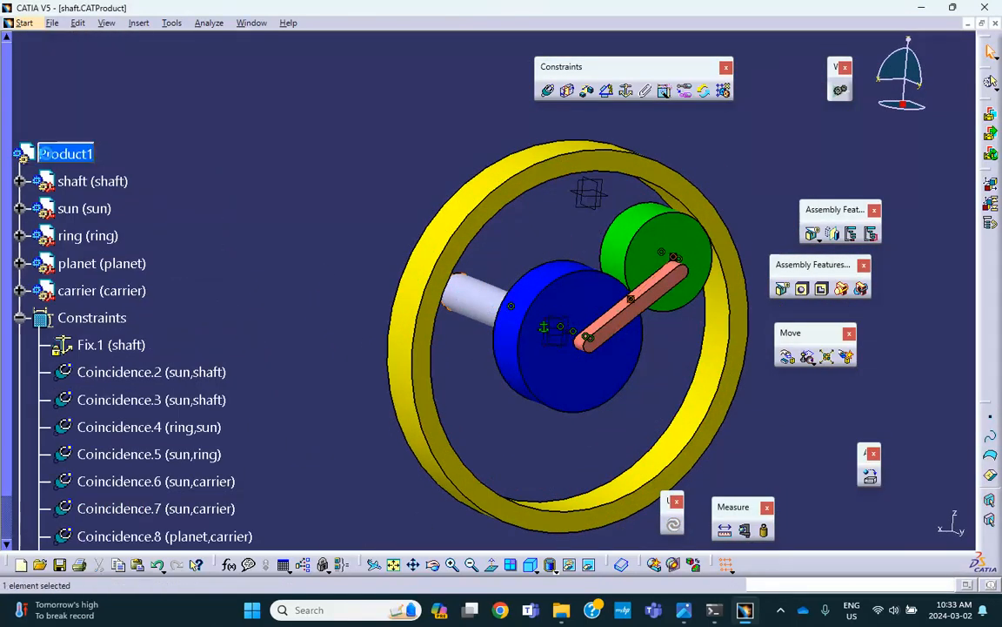
scroll(252, 336, "down", 4)
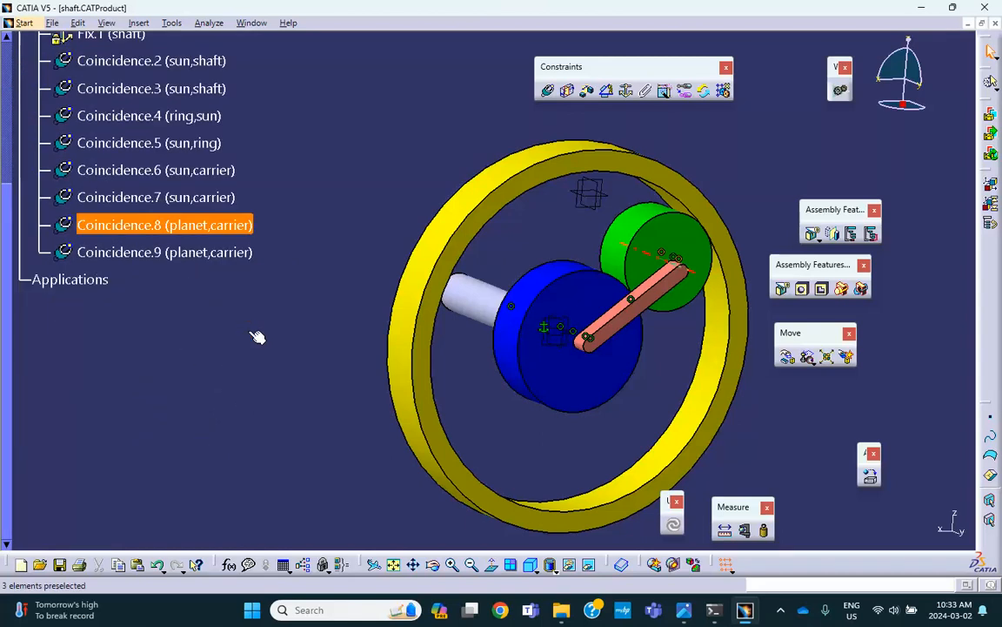
left_click(60, 565)
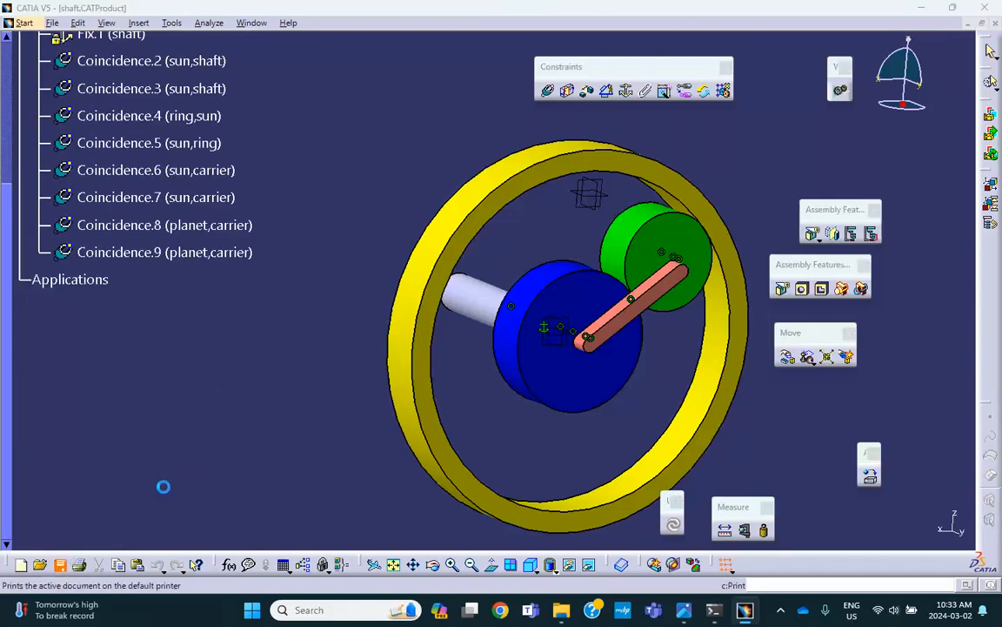
- Switch the product to the DMU Kinematics workbench
middle_click_drag(409, 196, 409, 292)
middle_click_drag(567, 232, 541, 197)
middle_click_drag(325, 239, 306, 227)
middle_click_drag(533, 302, 502, 315)
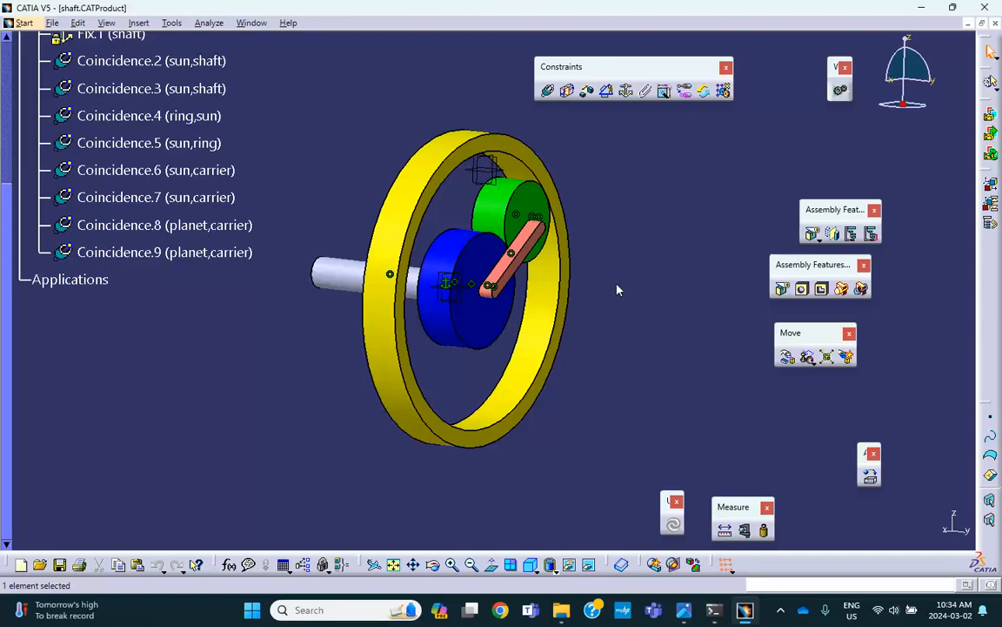
scroll(148, 303, "up", 2)
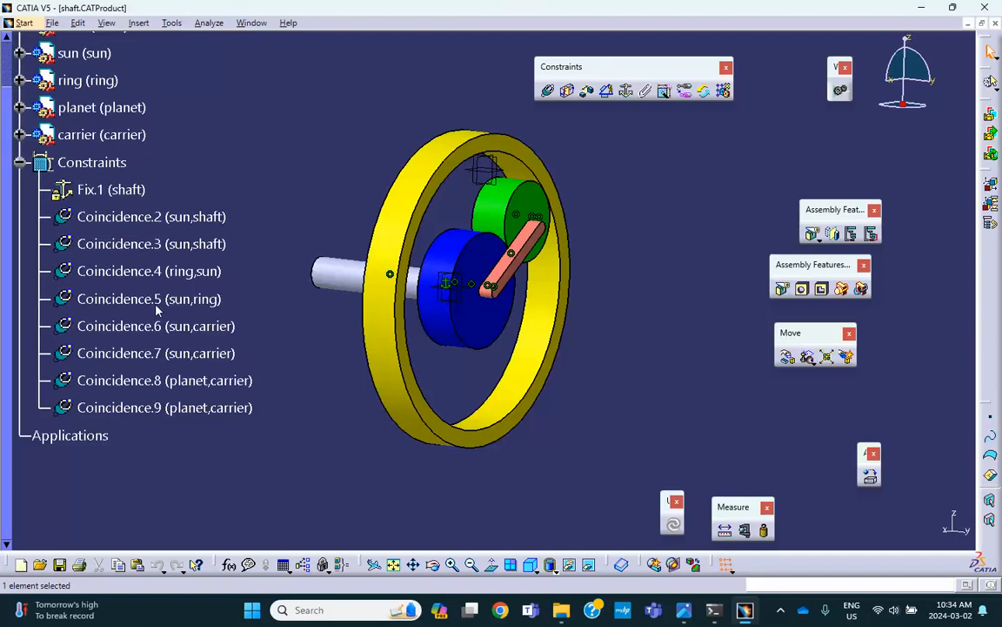
left_click(24, 23)
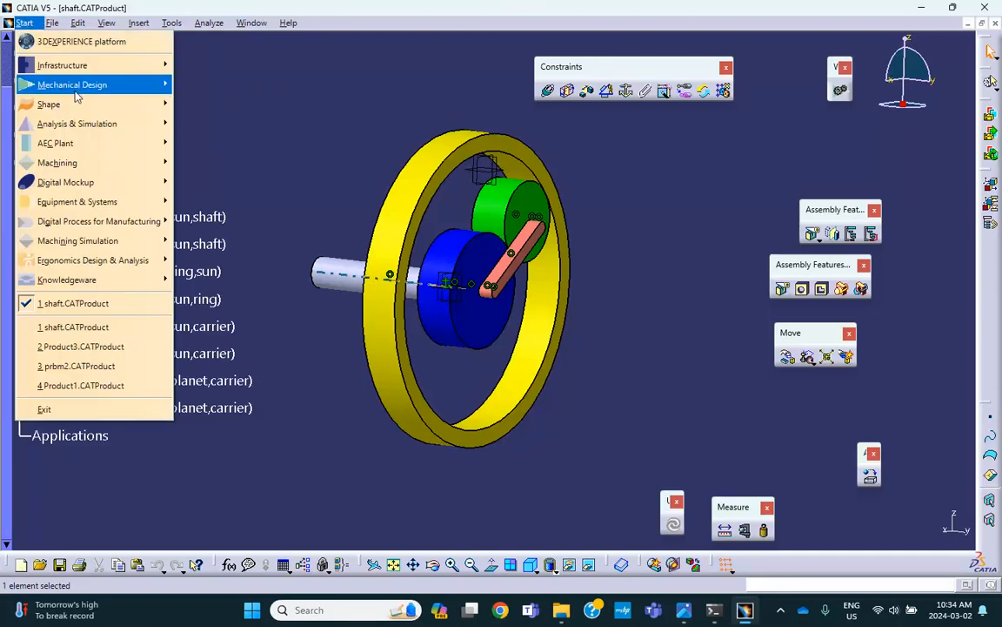
mouse_move(91, 185)
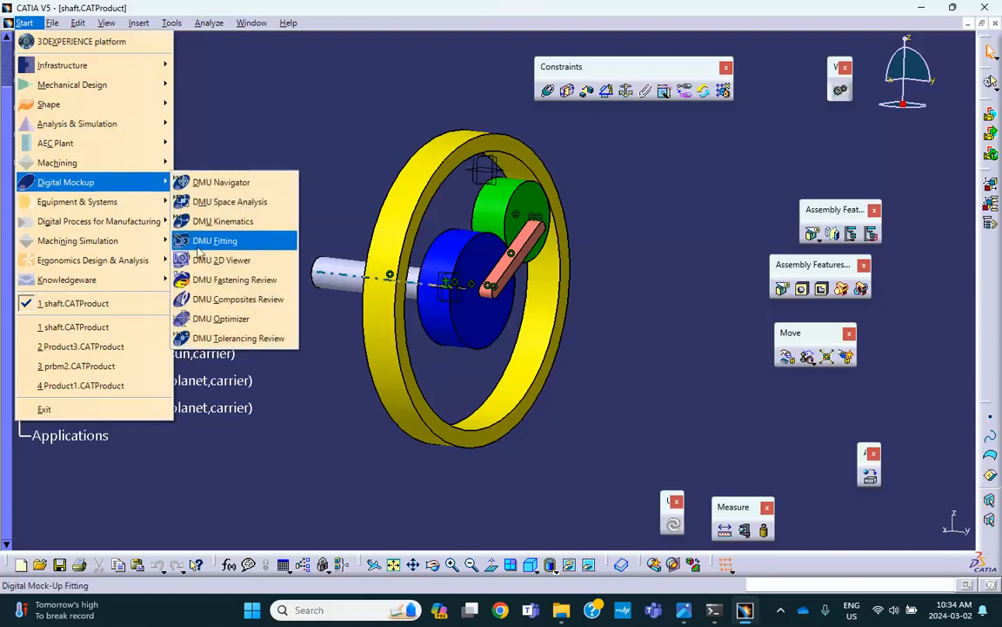
left_click(209, 223)
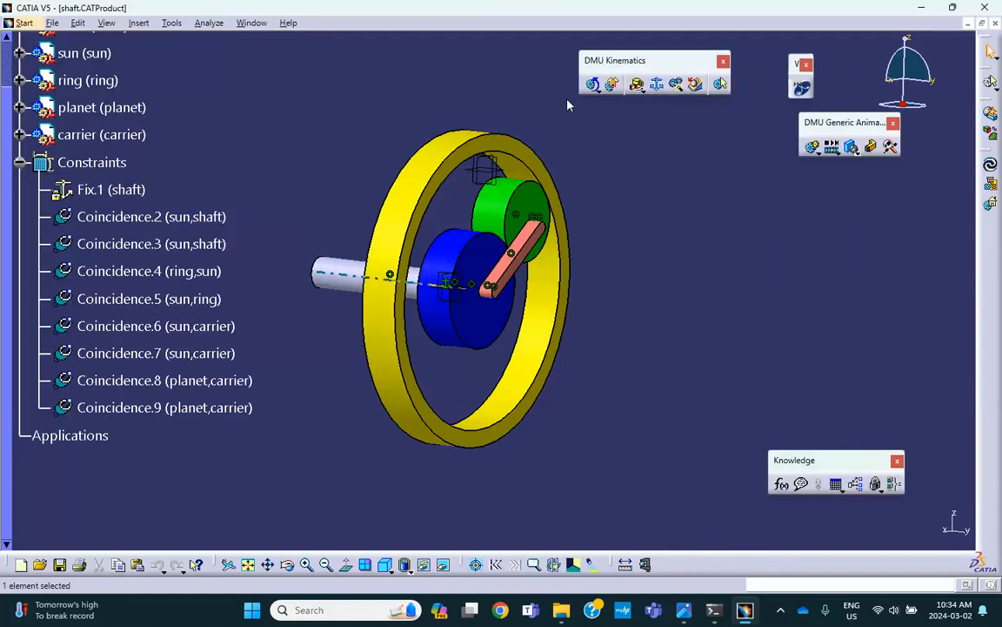
- Create a new mechanism named Mechanism.1 with Assembly Constraints Conversion and automatically convert the assembly constraints into joints
left_click(676, 83)
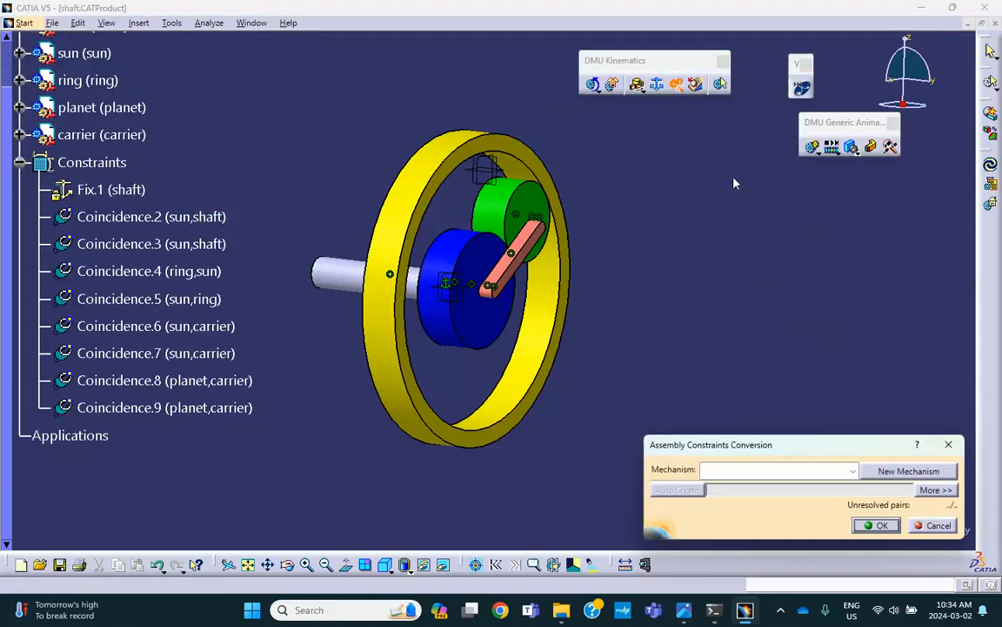
left_click(896, 472)
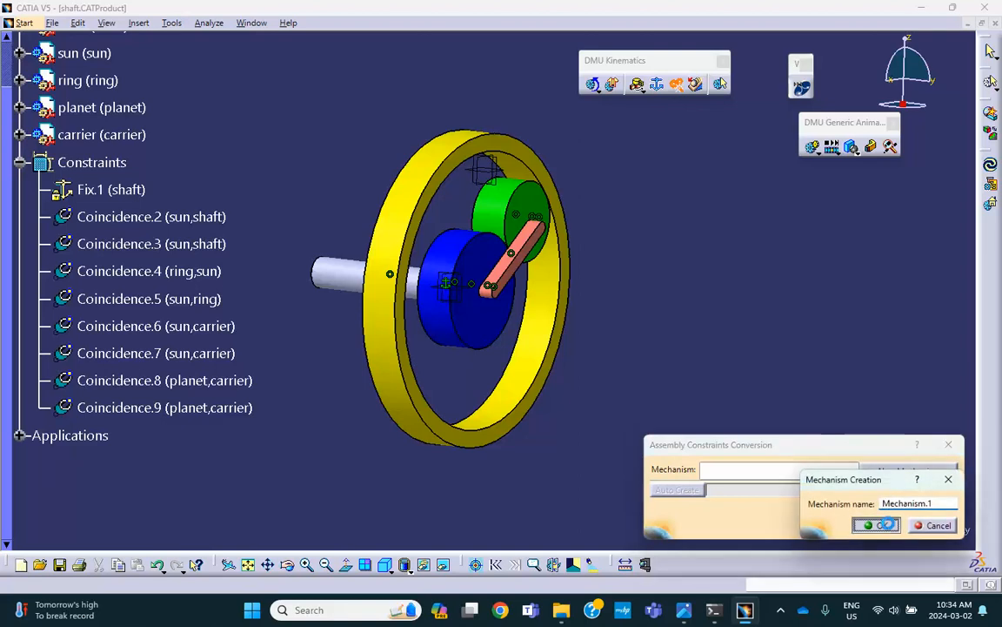
left_click(881, 526)
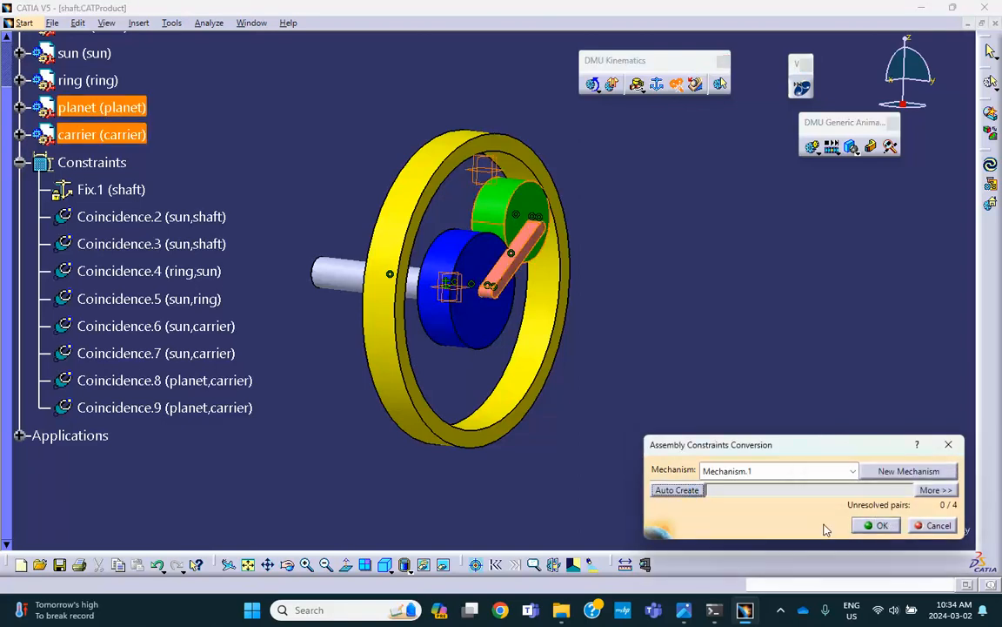
left_click(876, 526)
- Expand the Applications branch down to the Joints of Mechanism.1 and examine the joints created
scroll(277, 320, "down", 3)
scroll(277, 320, "down", 2)
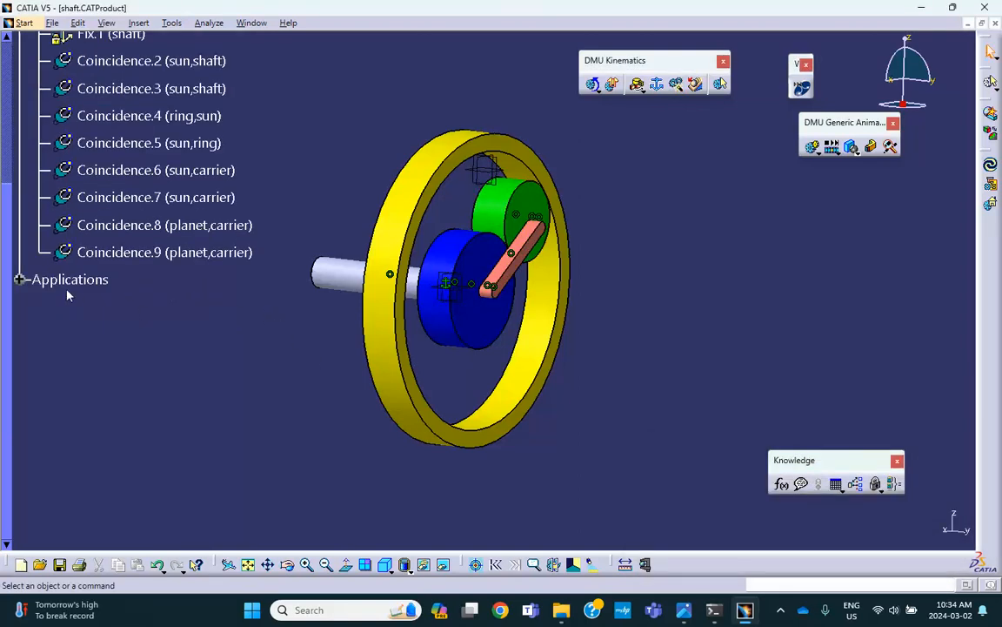
left_click(19, 279)
left_click(39, 306)
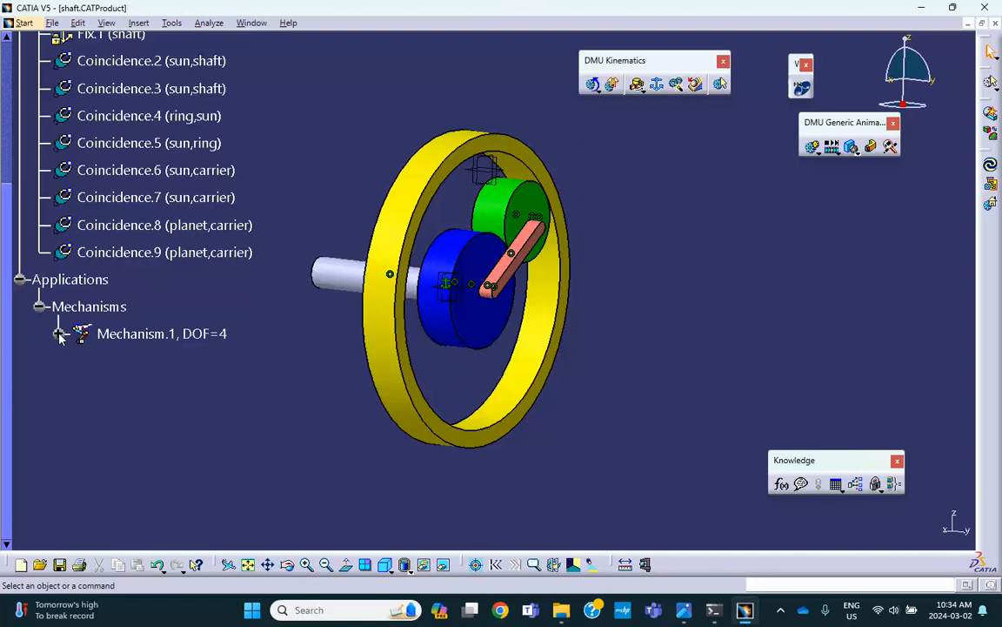
left_click(58, 333)
left_click(77, 361)
scroll(243, 348, "down", 3)
left_click(447, 279)
middle_click_drag(395, 258, 434, 226)
middle_click_drag(301, 214, 326, 198)
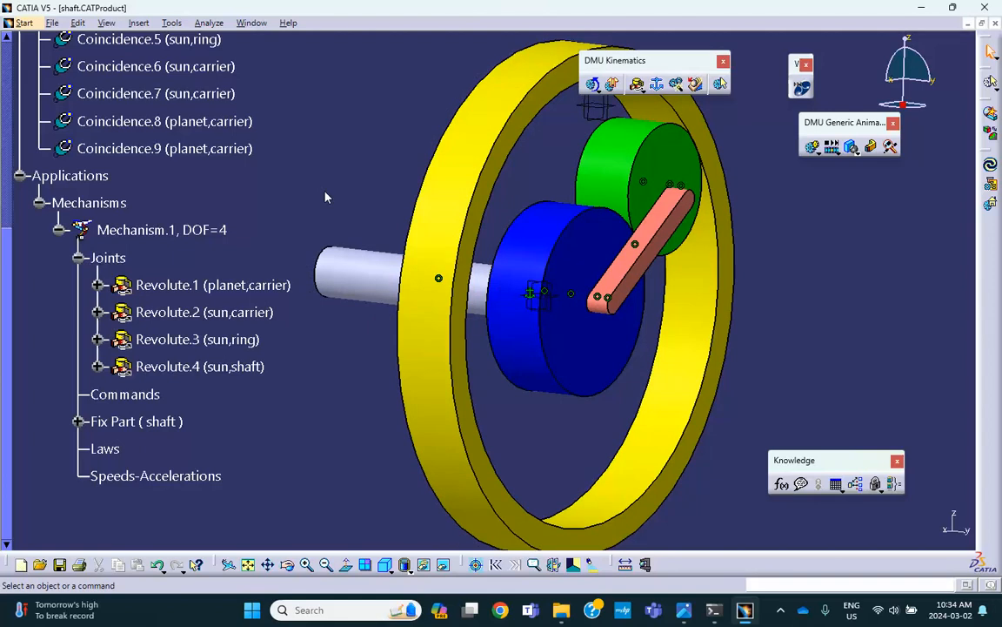
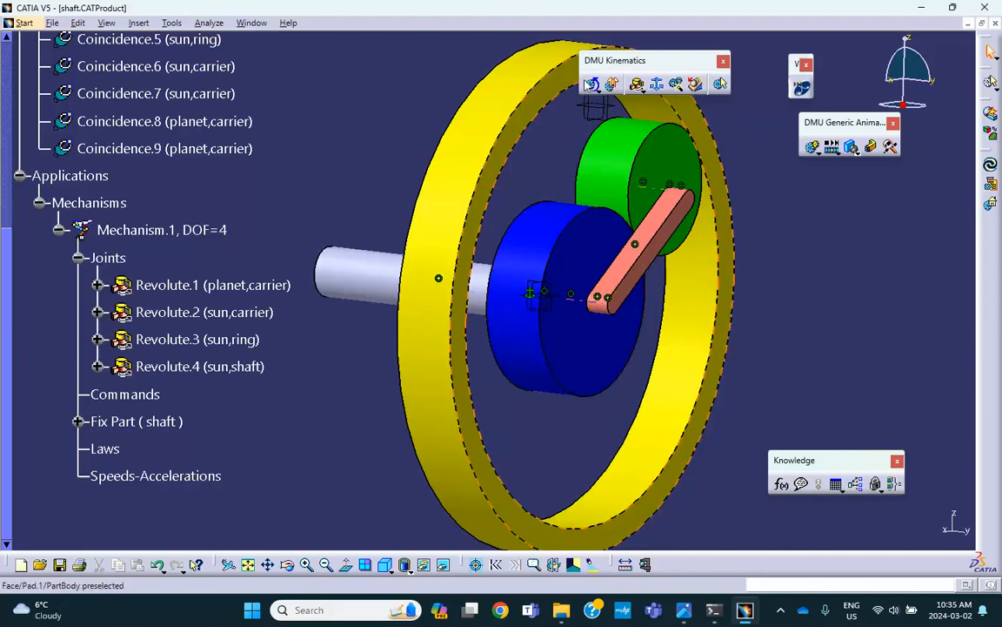
- Detach the Kinematics Joints tools as a floating set above the model
middle_click_drag(523, 170, 494, 169)
middle_click_drag(629, 188, 609, 241)
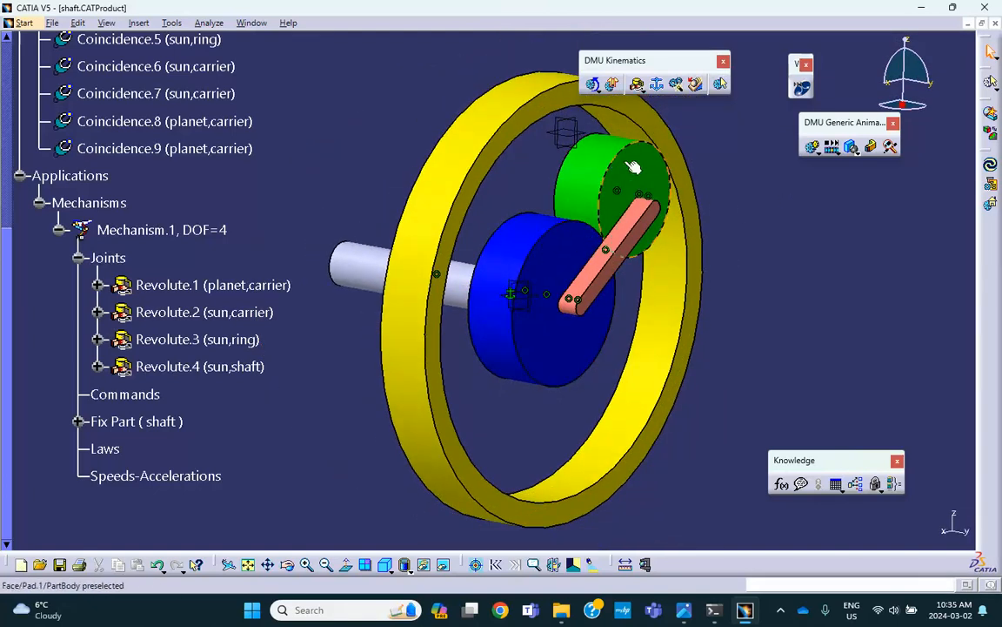
left_click(642, 89)
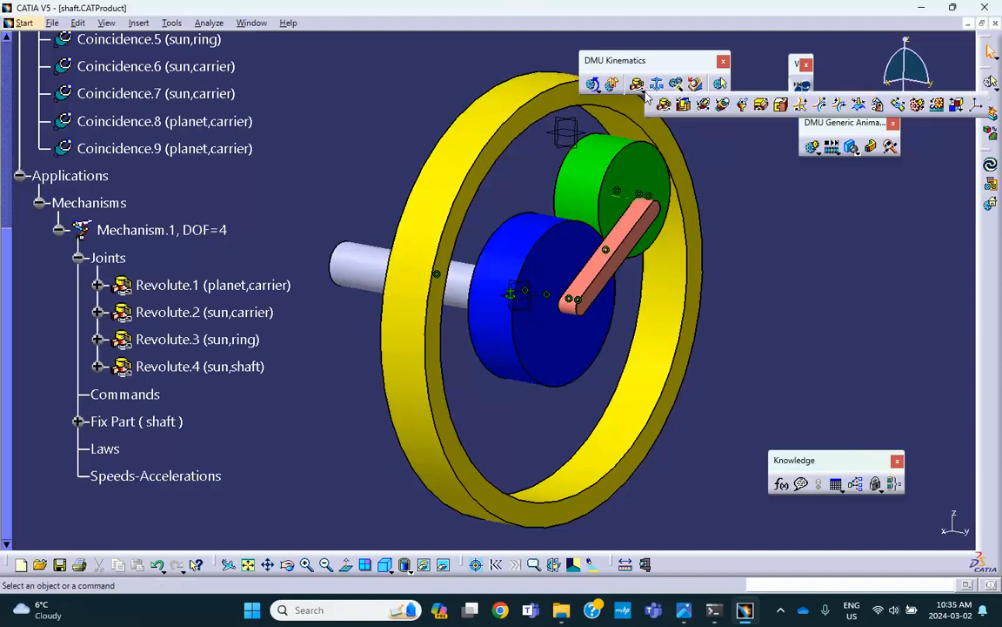
left_click_drag(657, 104, 362, 68)
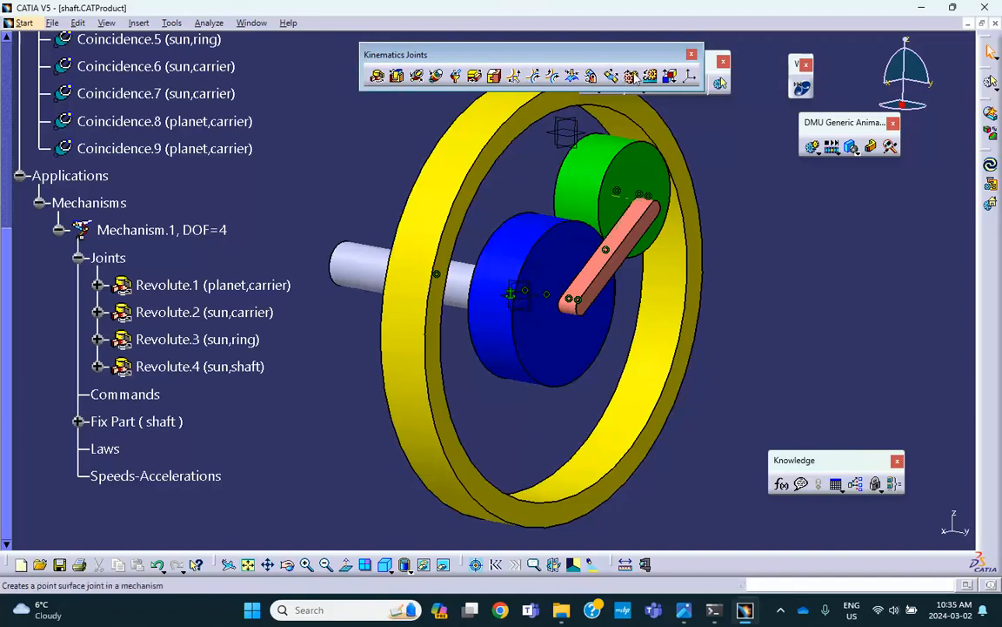
middle_click_drag(494, 198, 532, 214)
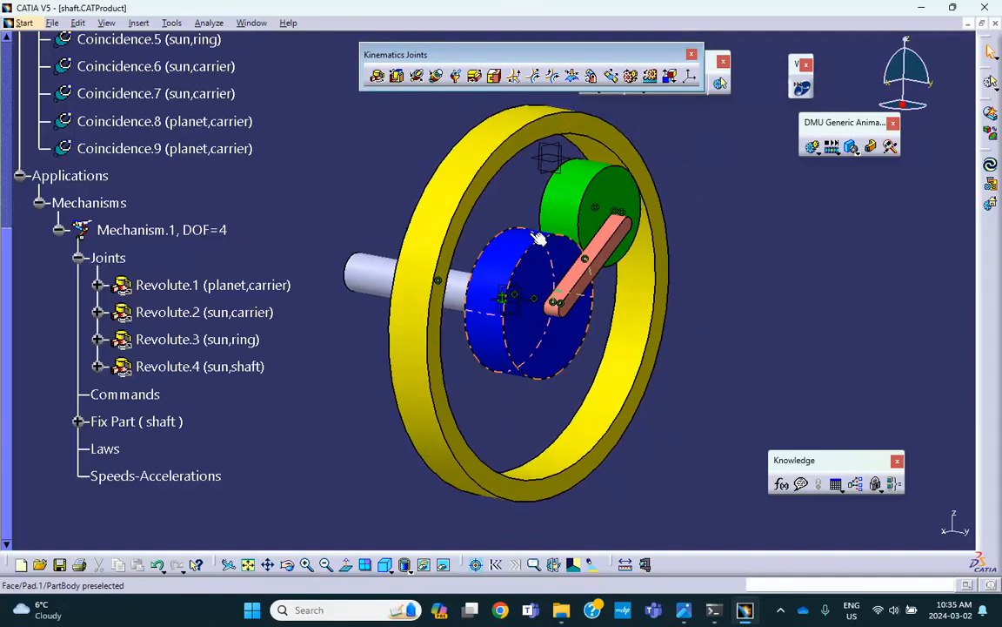
- Try to create a roll curve joint between the front circular edges of the sun and the planet
left_click(552, 77)
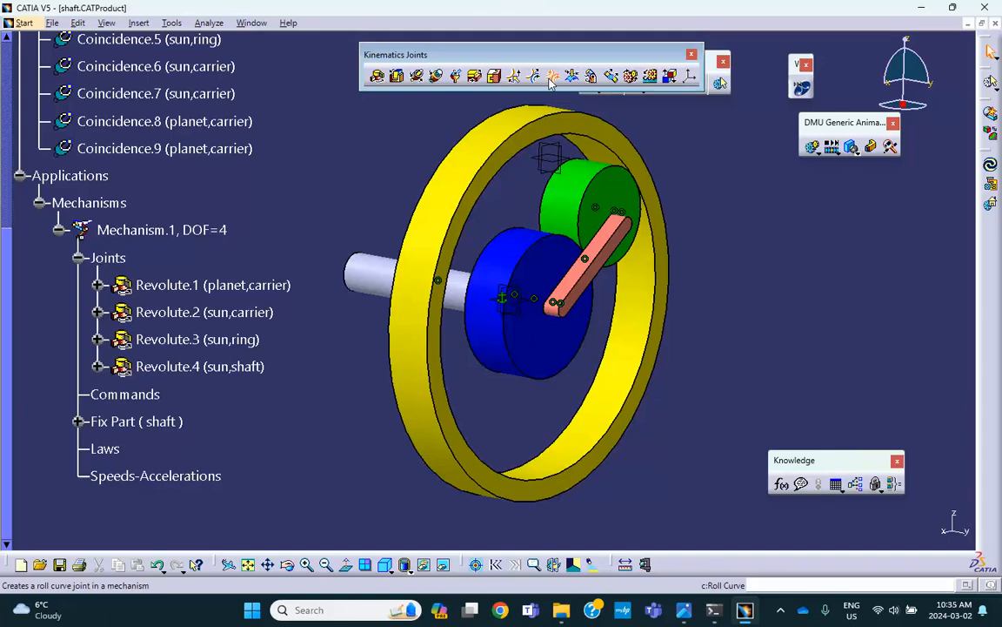
left_click(535, 248)
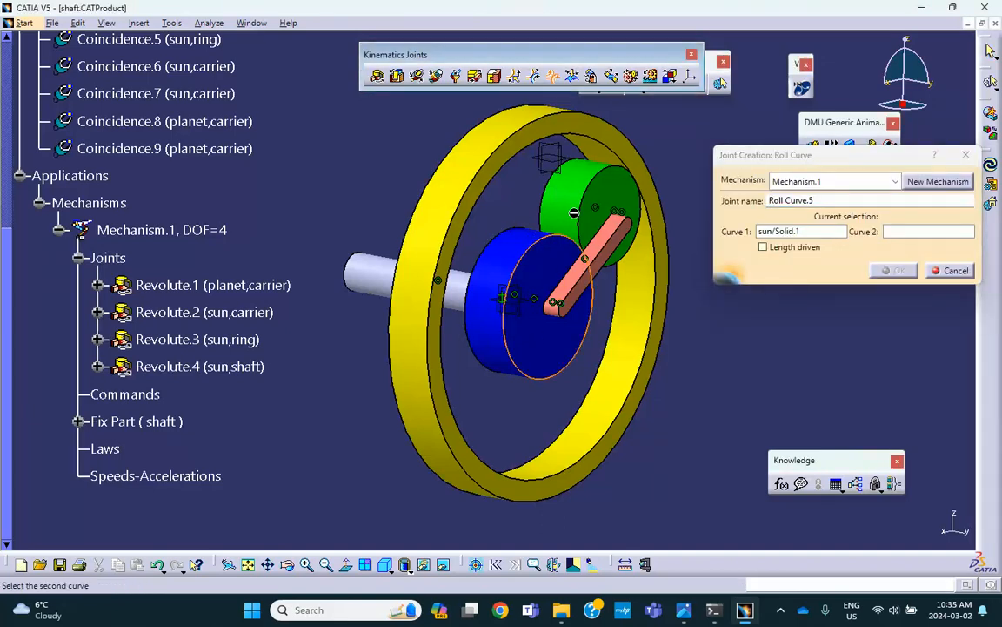
left_click(648, 239)
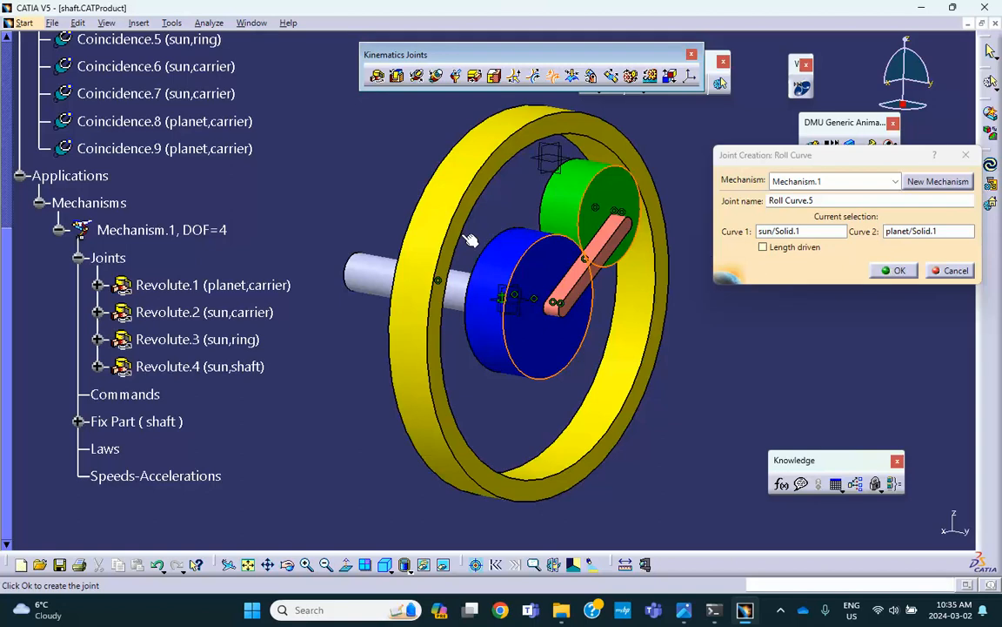
left_click(898, 271)
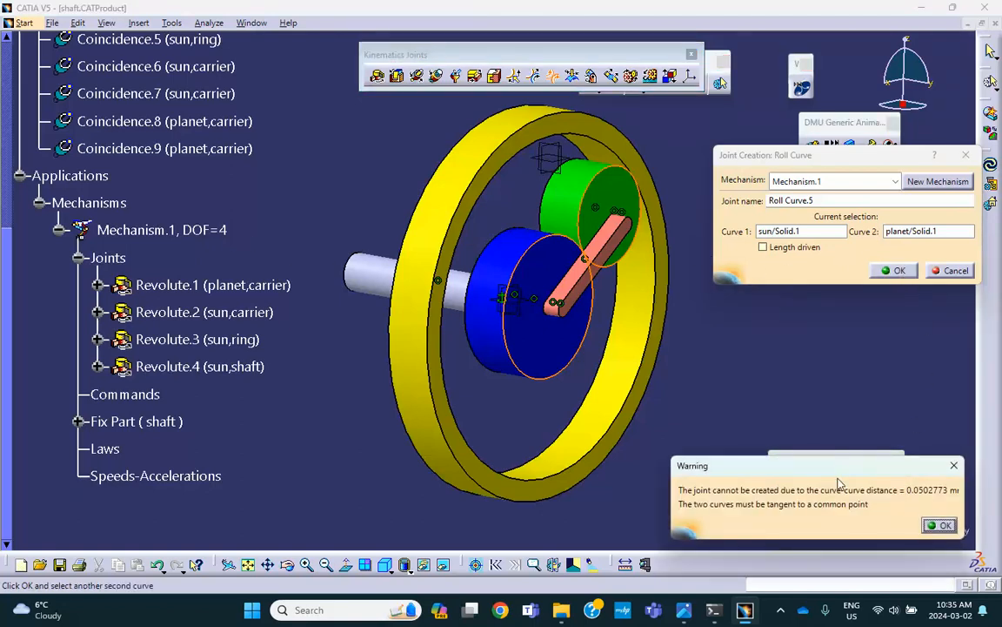
left_click(702, 339)
left_click(941, 526)
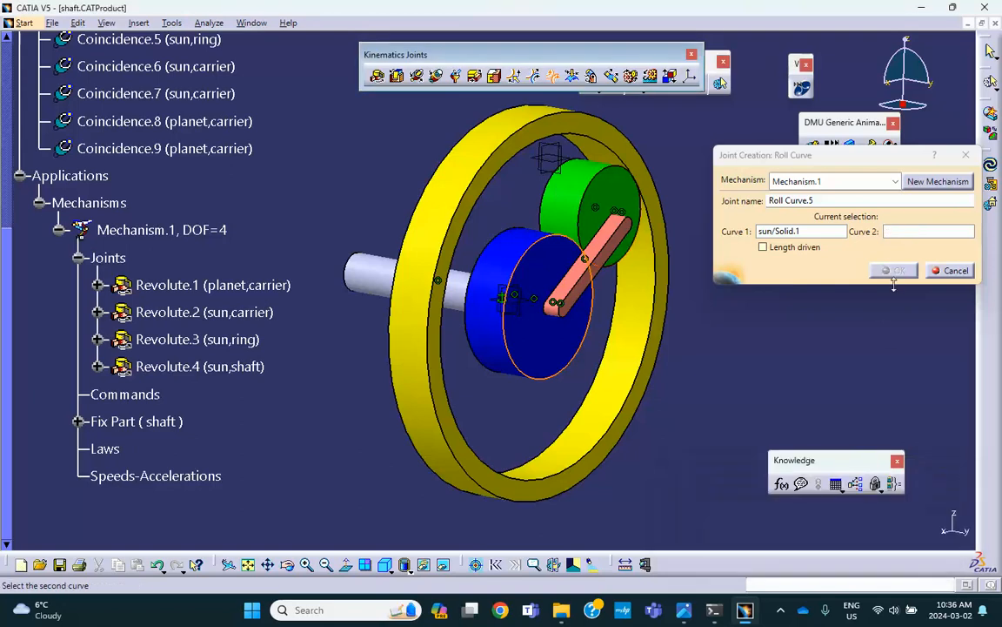
left_click(962, 274)
- Create a roll curve joint in Mechanism.1 between the planet's front circular edge and the ring's inner front edge
middle_click_drag(574, 243, 528, 200)
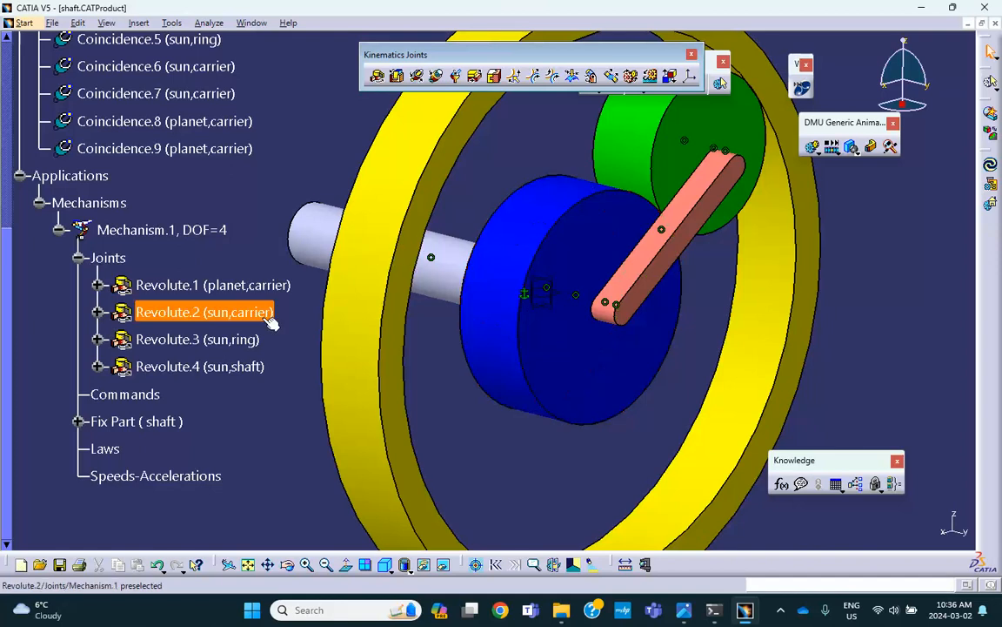
scroll(259, 318, "down", 2)
scroll(257, 316, "up", 2)
left_click(111, 201)
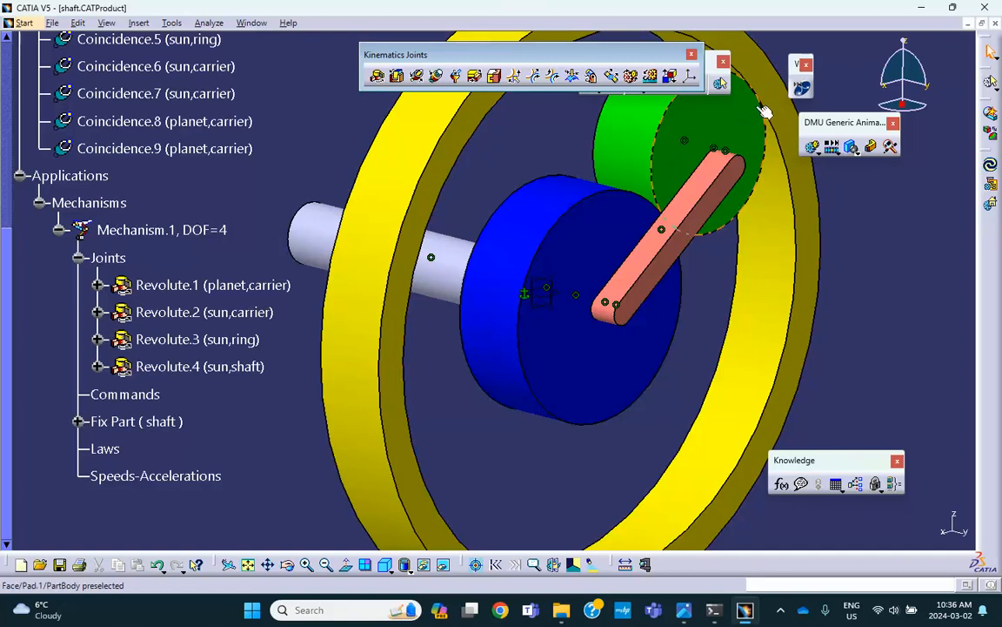
left_click(553, 76)
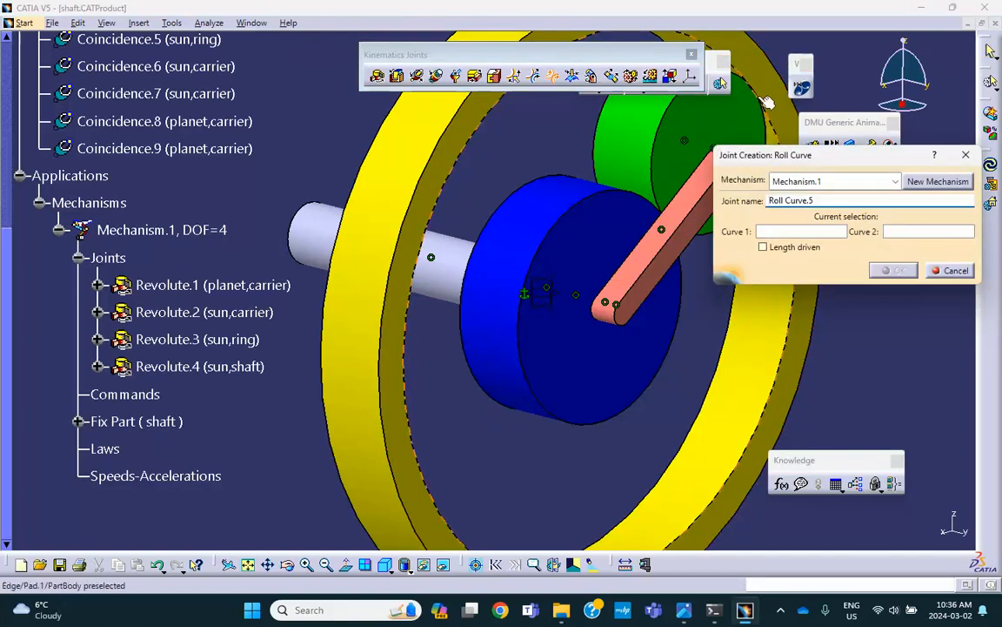
left_click_drag(826, 163, 773, 308)
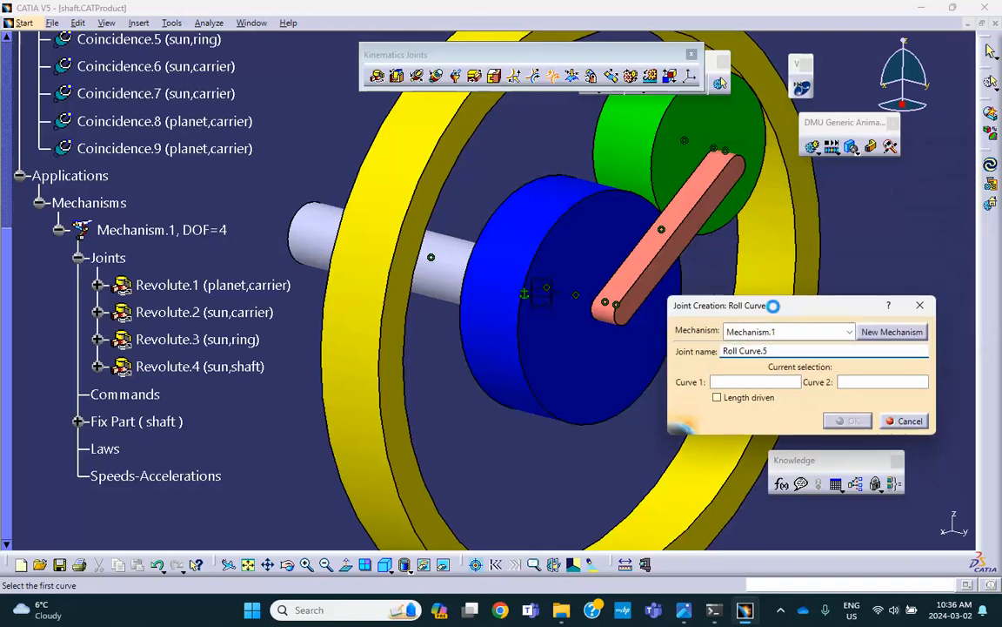
left_click(677, 191)
left_click(797, 181)
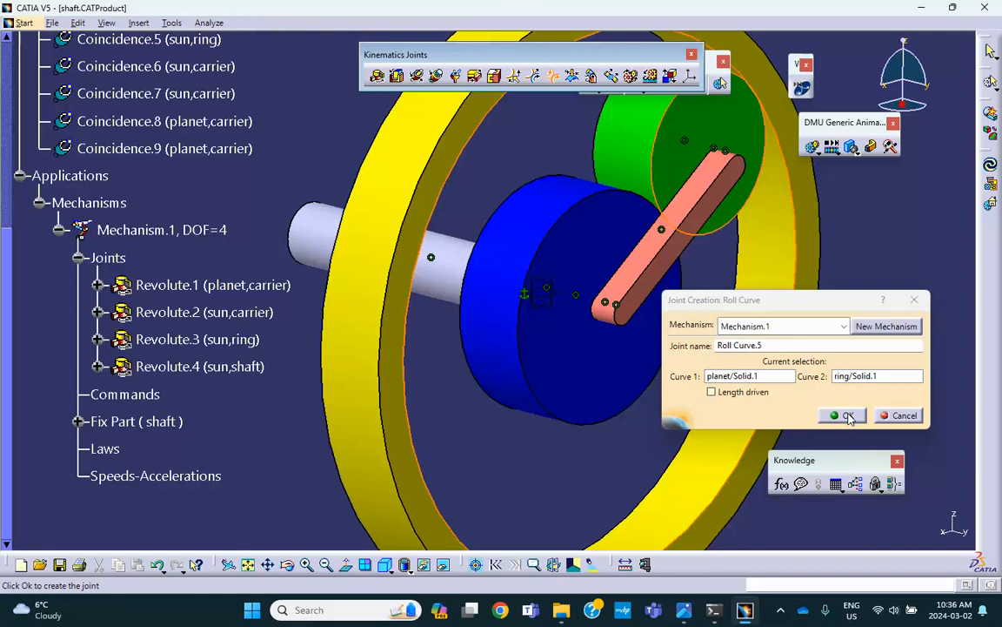
left_click(846, 416)
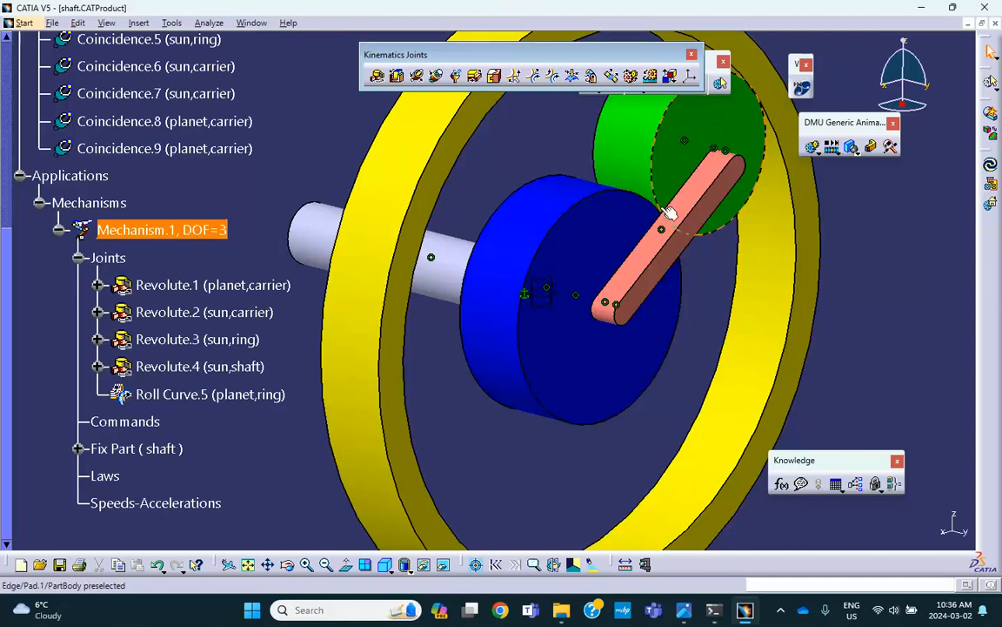
- Try to create a roll curve joint in Mechanism.1 between the rear, shaft-side circular edges of the planet and the sun
middle_click_drag(609, 205, 619, 202)
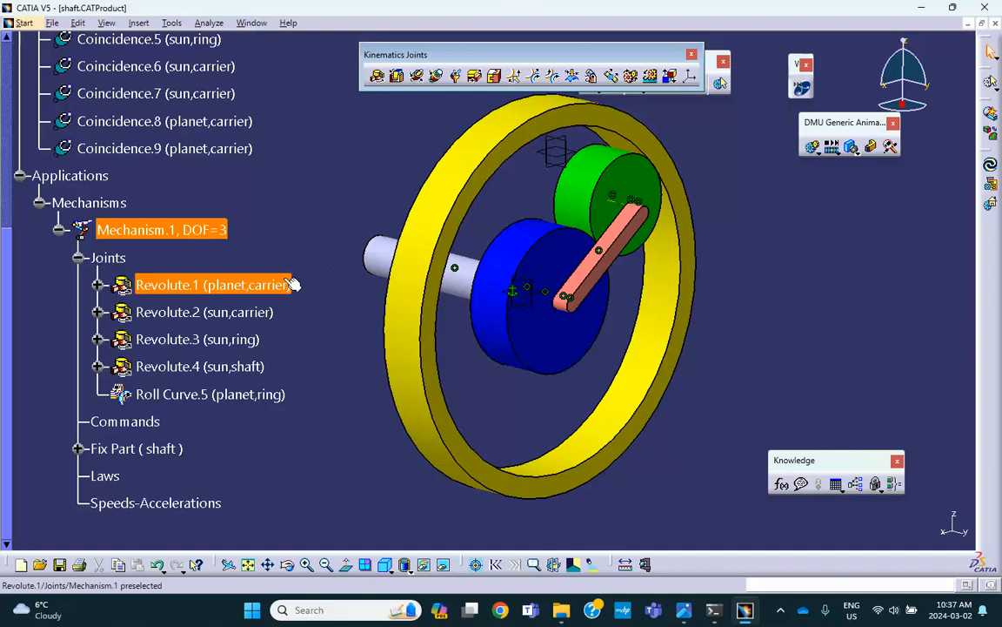
left_click(274, 311)
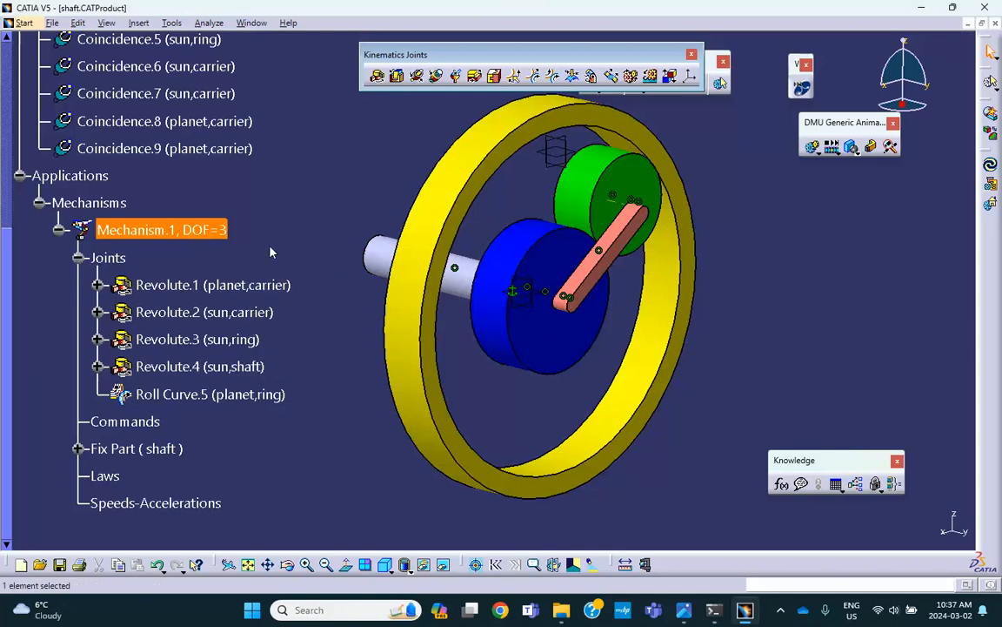
middle_click_drag(700, 363, 685, 312)
left_click(701, 362)
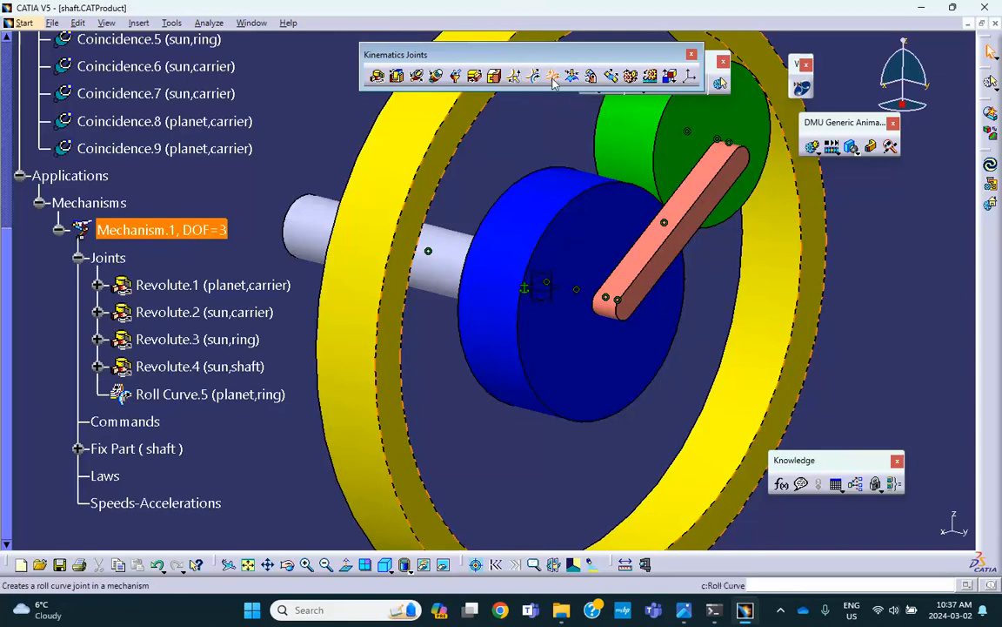
left_click(515, 76)
middle_click_drag(480, 188, 581, 340)
middle_click_drag(600, 280, 546, 405)
left_click(471, 176)
left_click(470, 203)
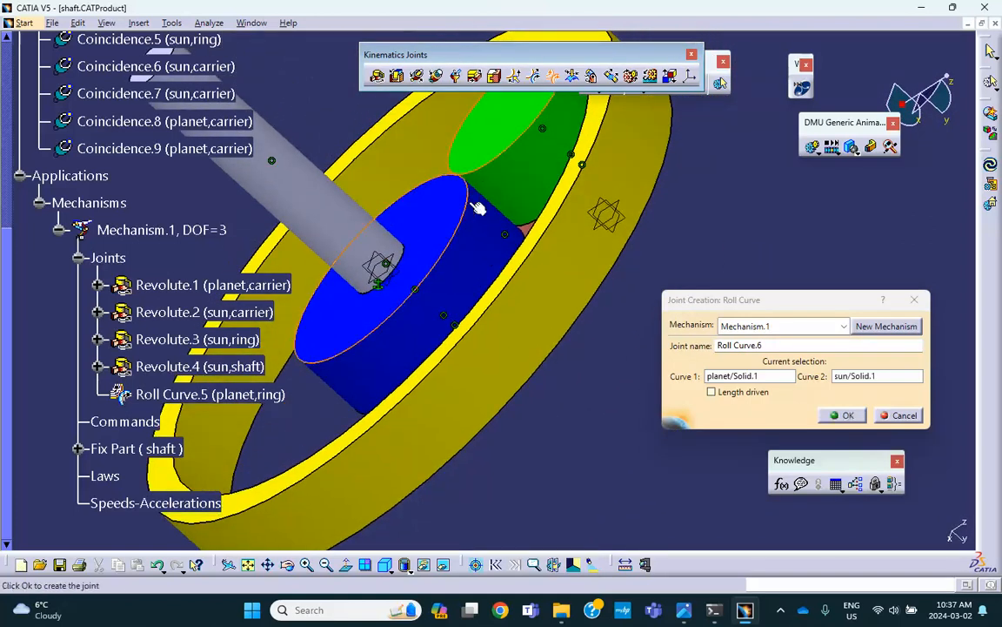
left_click(846, 416)
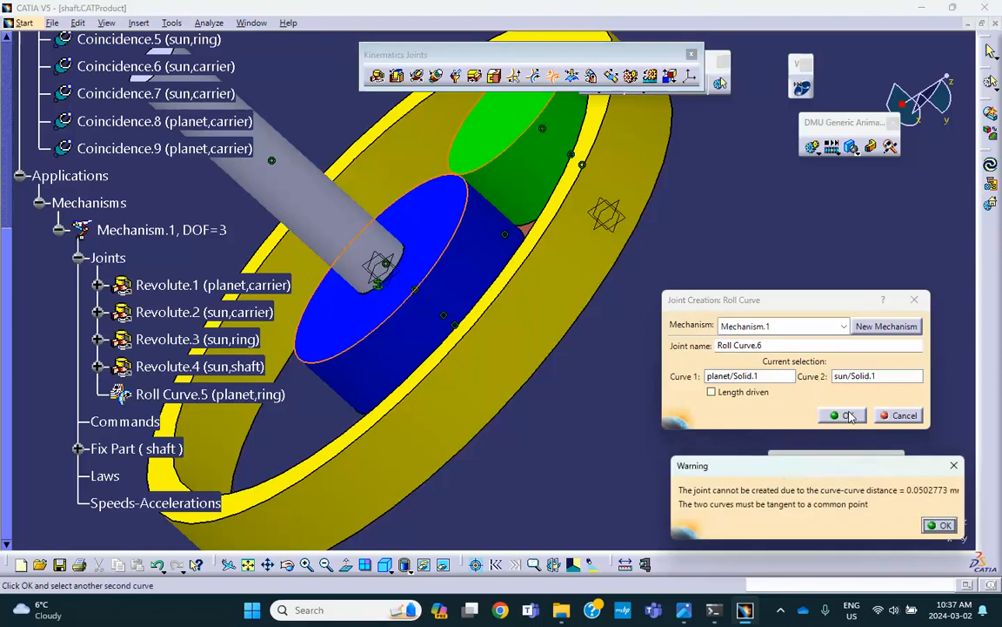
left_click(941, 525)
middle_click_drag(585, 280, 421, 247)
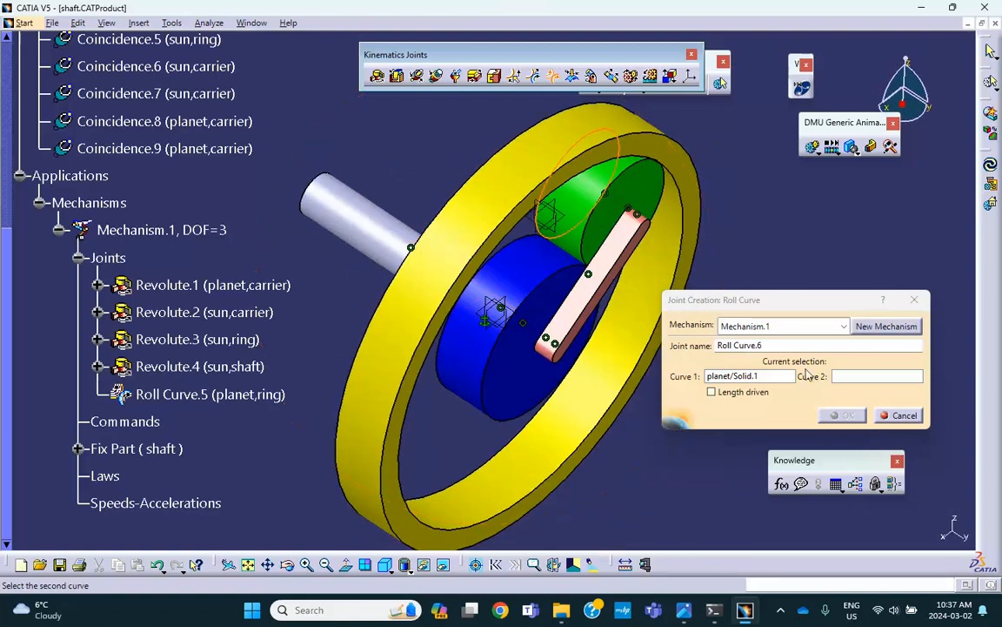
left_click(898, 416)
- Expand the sun part down to its pad and check the pad's definition
scroll(148, 244, "up", 3)
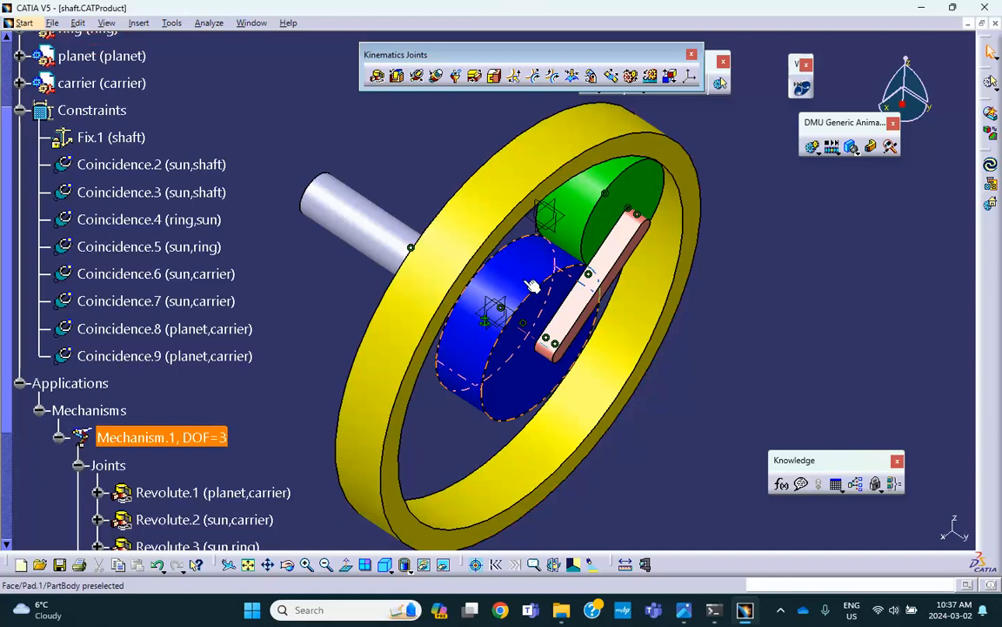
scroll(112, 210, "up", 3)
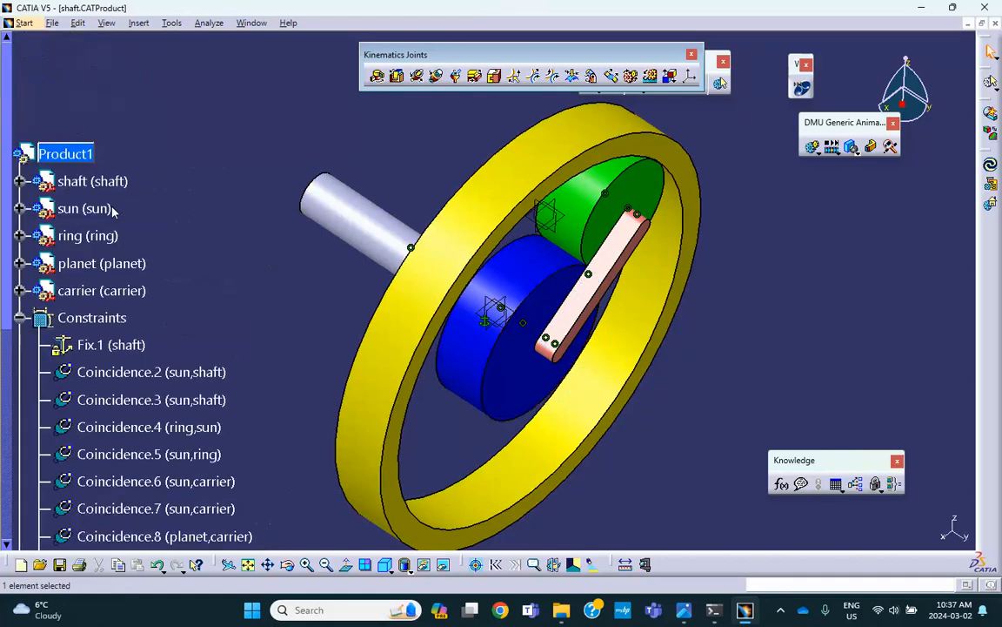
left_click(20, 209)
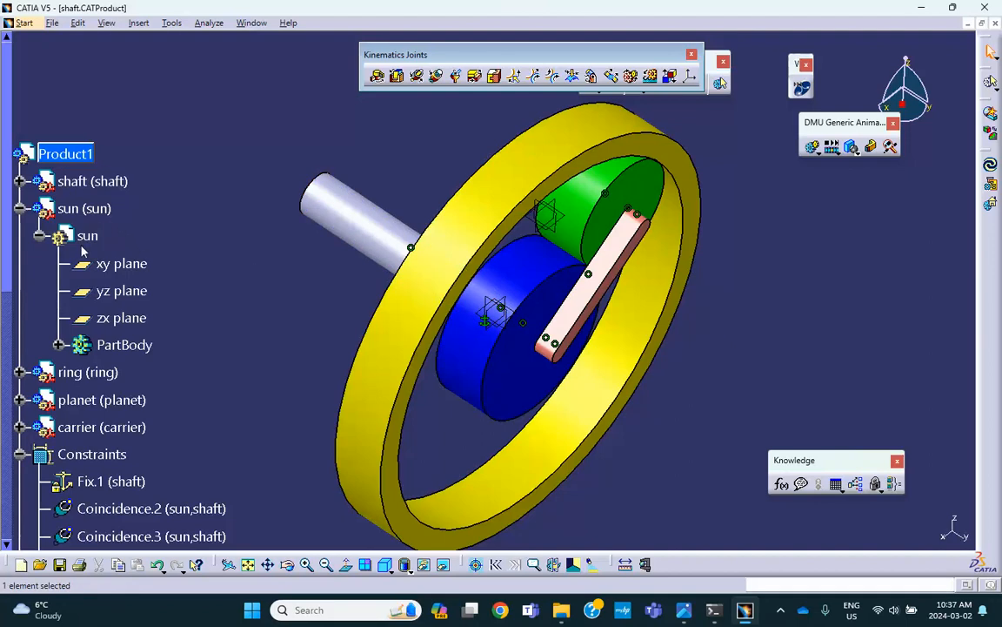
left_click(59, 345)
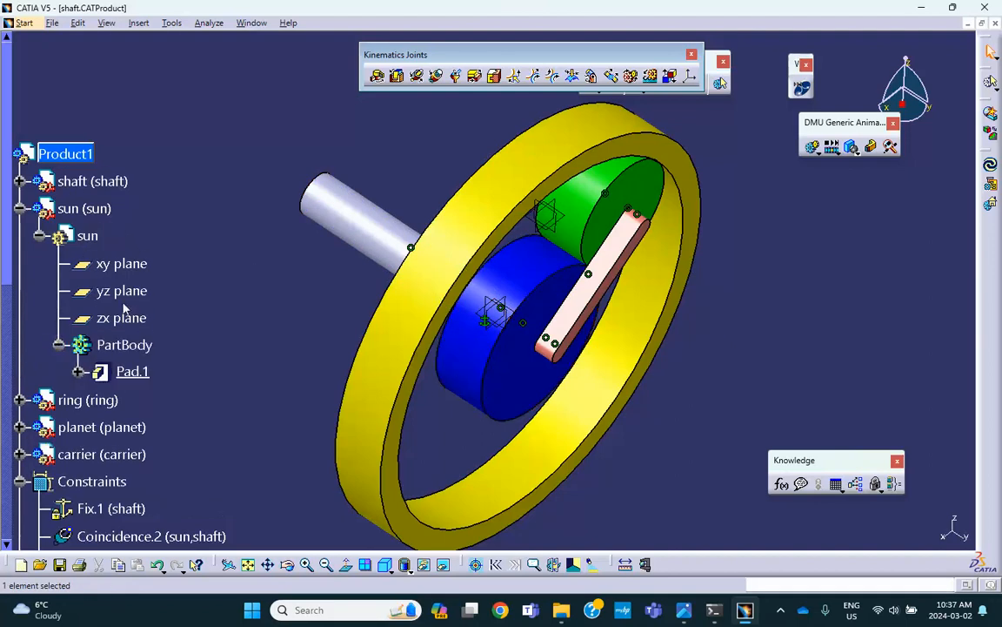
scroll(117, 315, "down", 2)
left_click(132, 268)
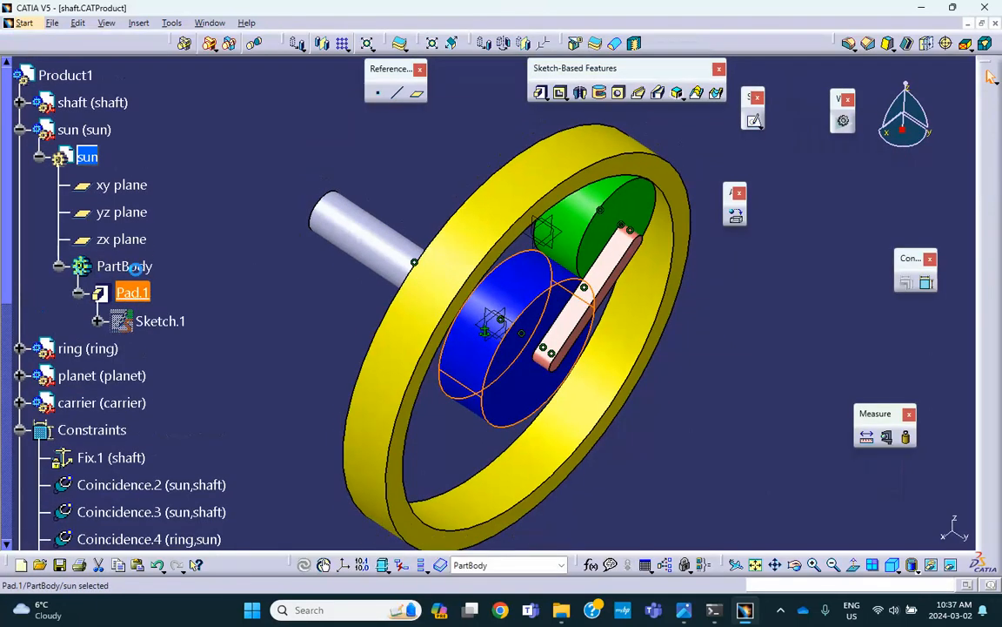
double_click(138, 293)
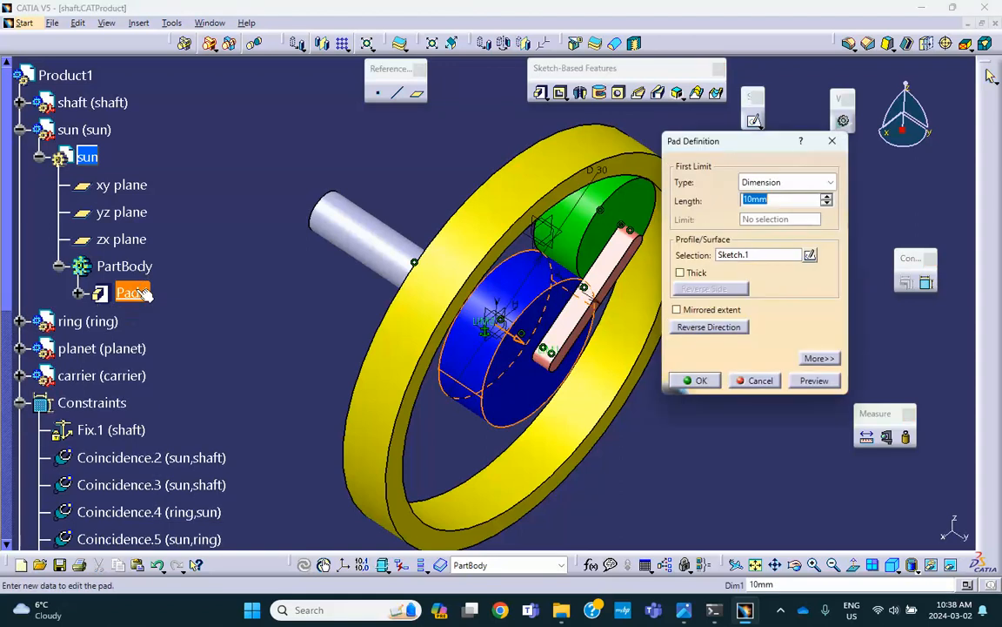
left_click(701, 382)
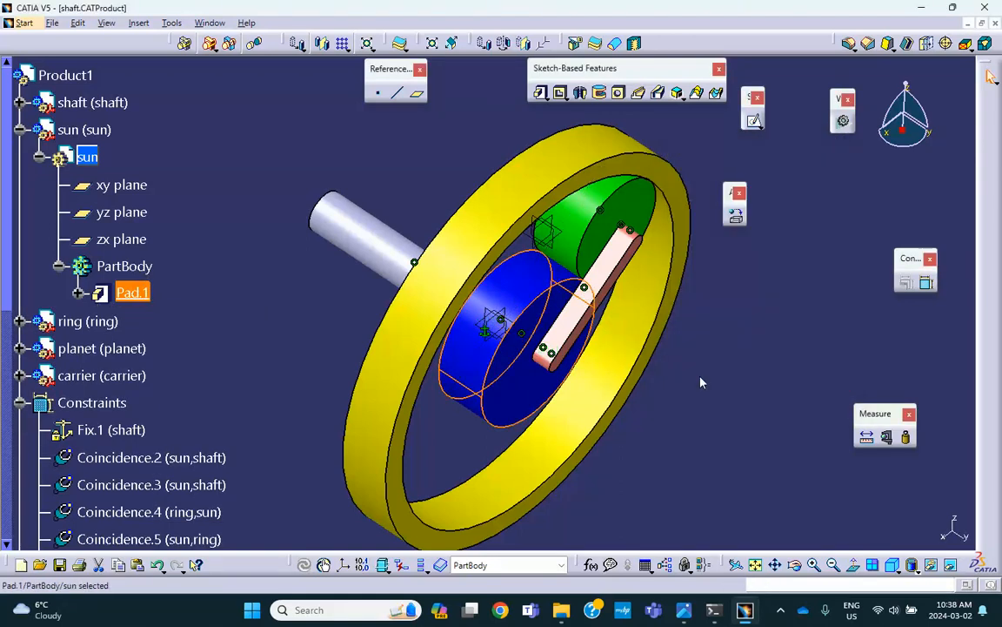
- Expand the planet part down to its pad and check the pad's definition
scroll(218, 331, "down", 3)
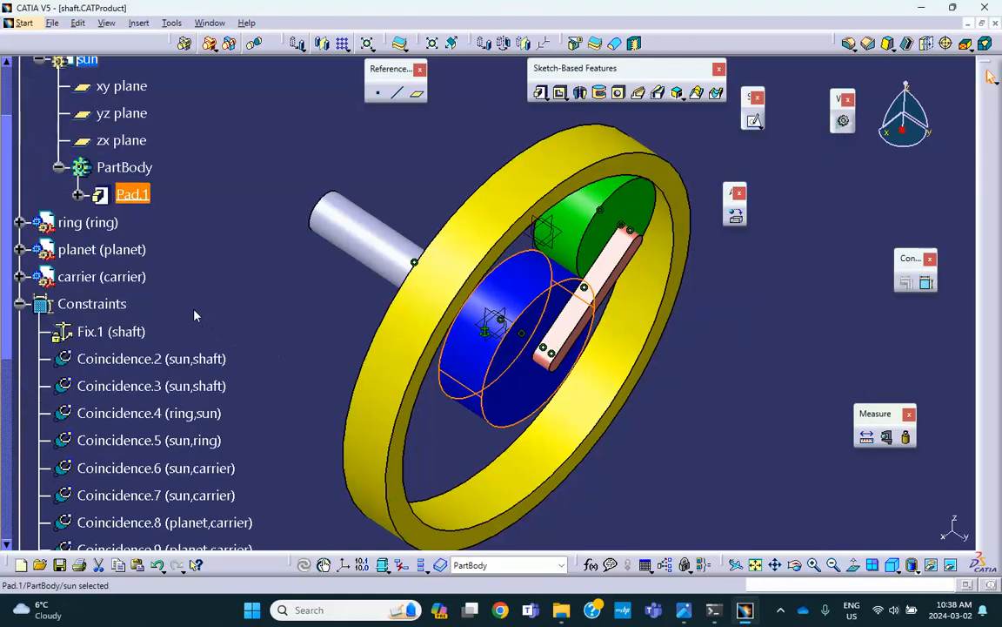
left_click(20, 249)
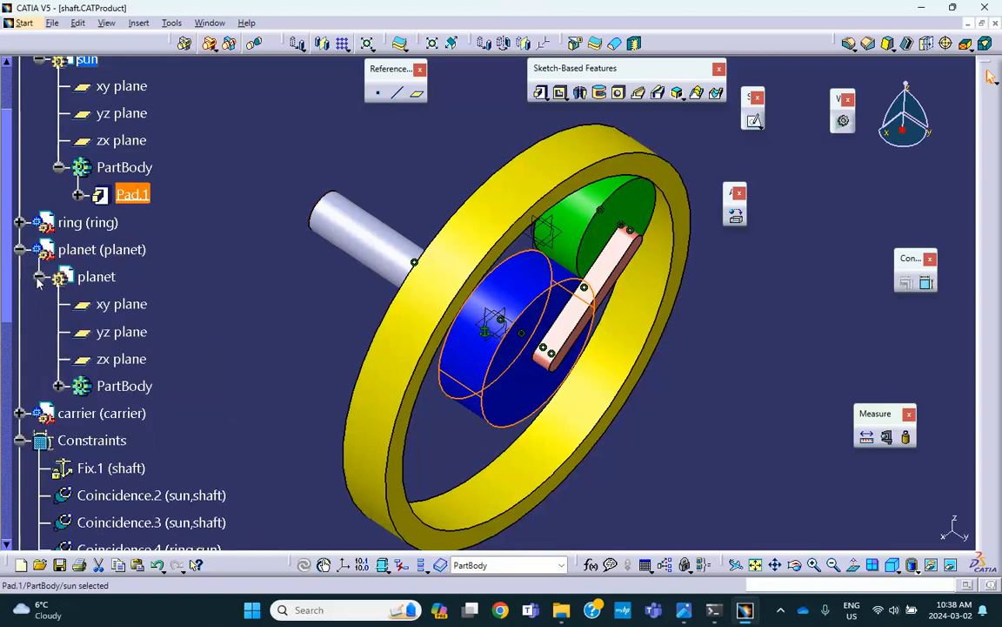
left_click(58, 385)
scroll(131, 365, "down", 3)
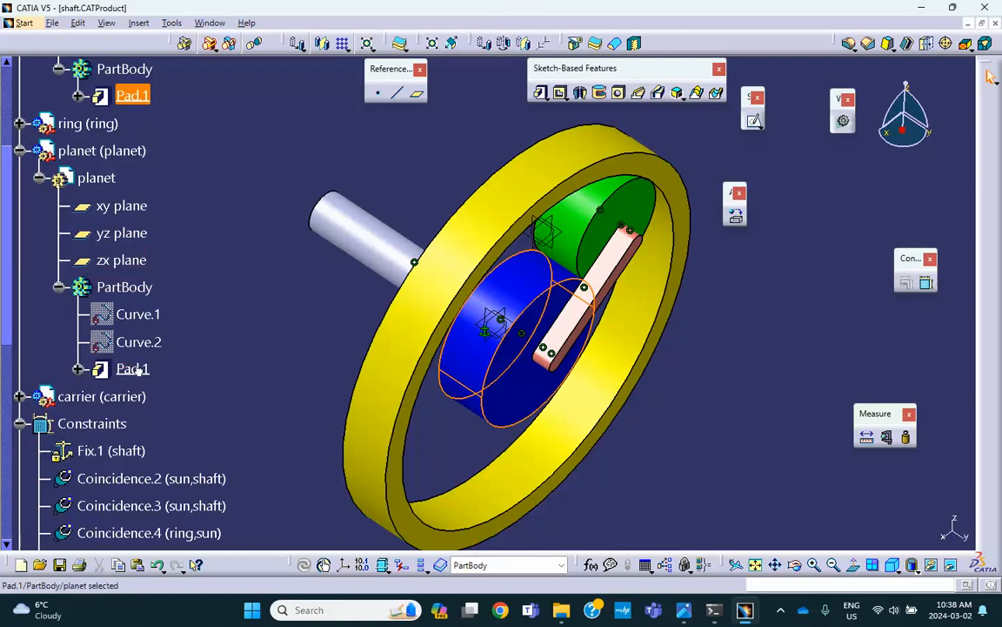
double_click(137, 371)
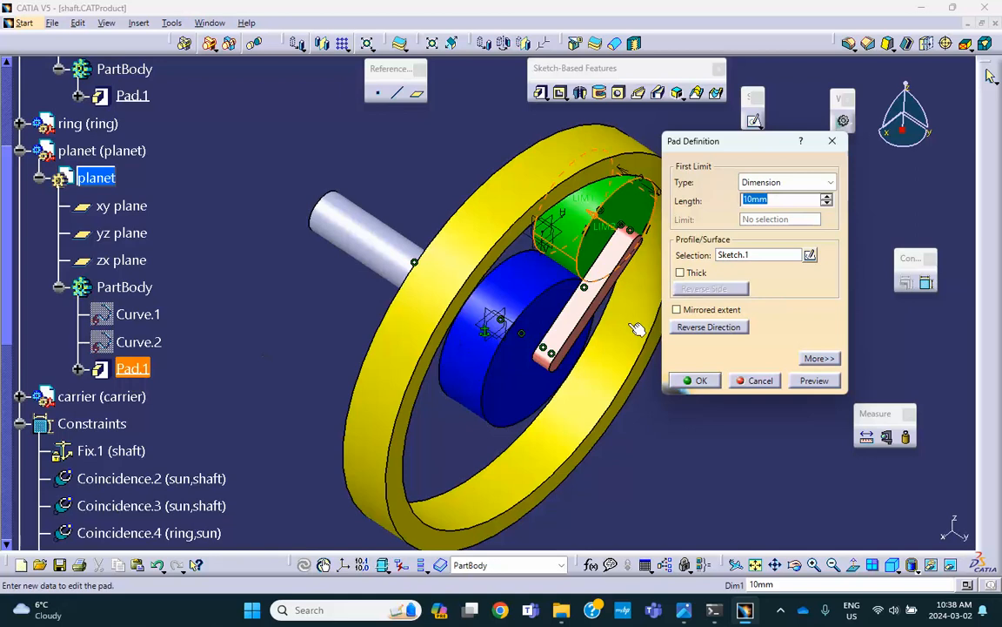
left_click(701, 380)
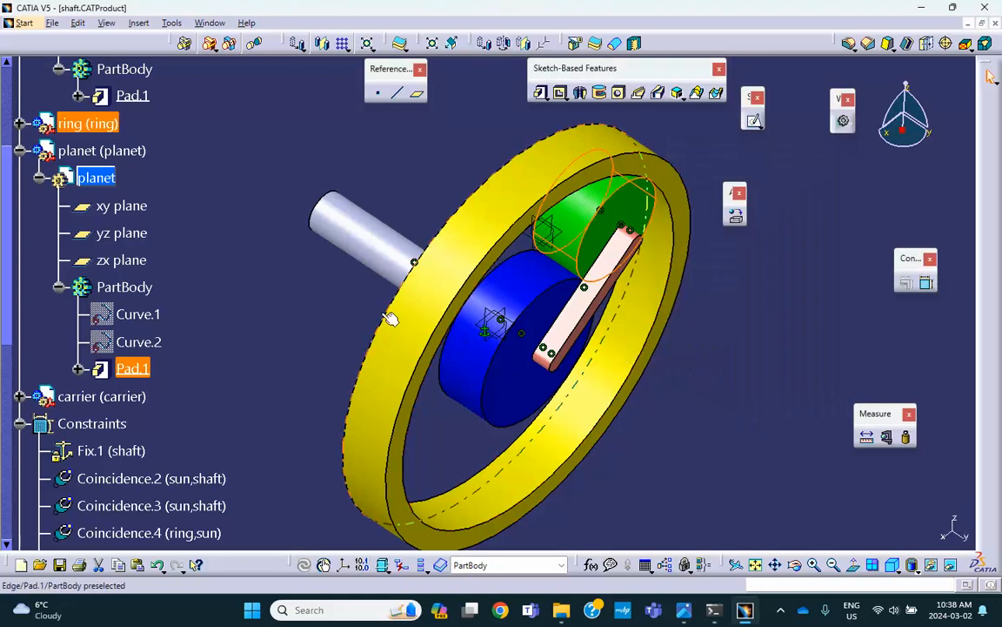
- Examine how the planet meets the sun and the ring, using standard edge-on and face-on views of the gears
middle_click_drag(298, 318, 290, 212)
middle_click_drag(373, 213, 281, 109)
middle_click_drag(419, 200, 510, 296)
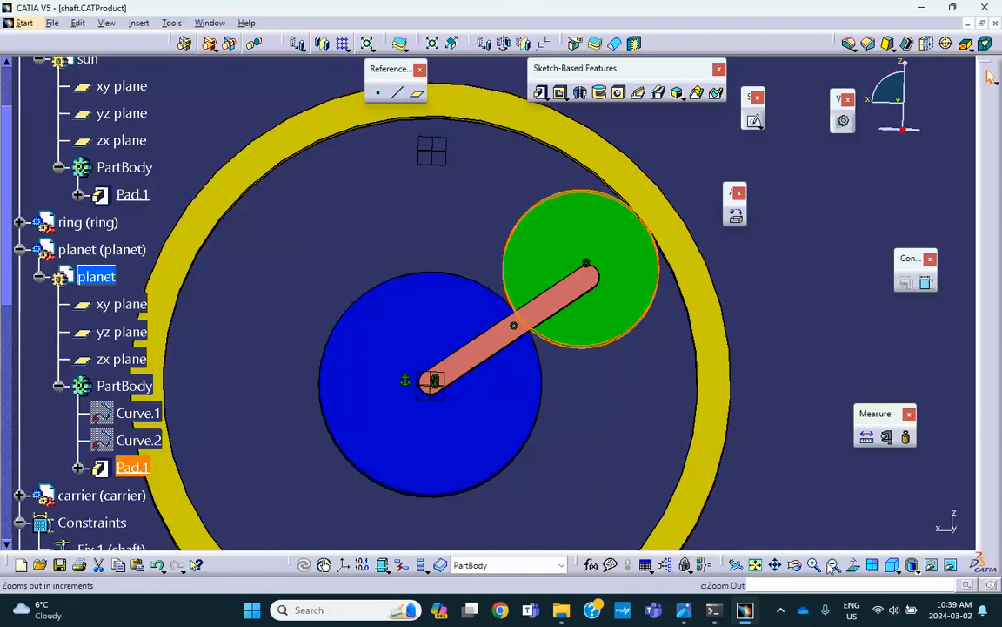
left_click(914, 567)
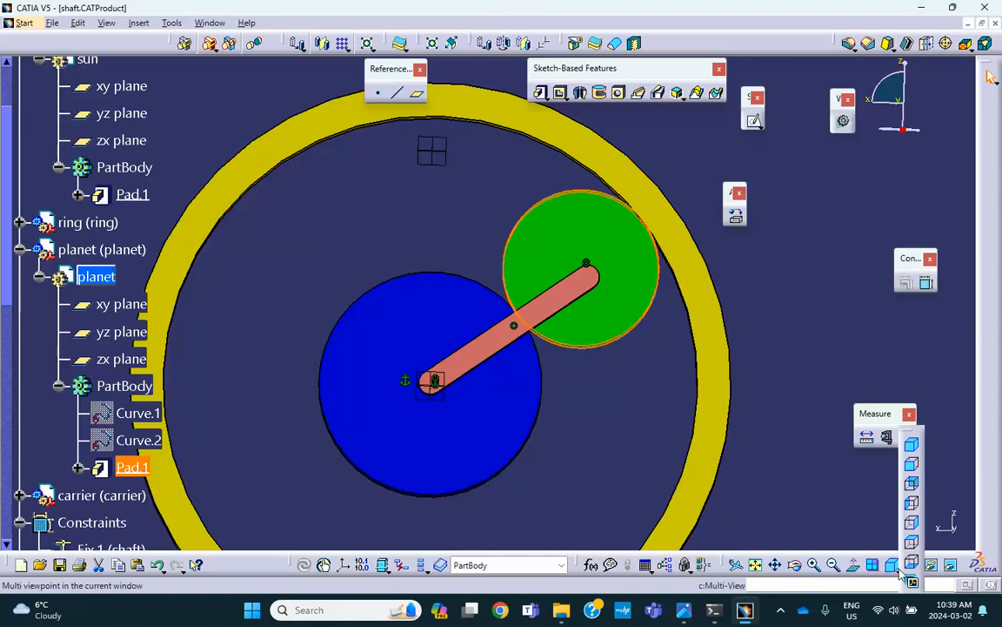
left_click(913, 471)
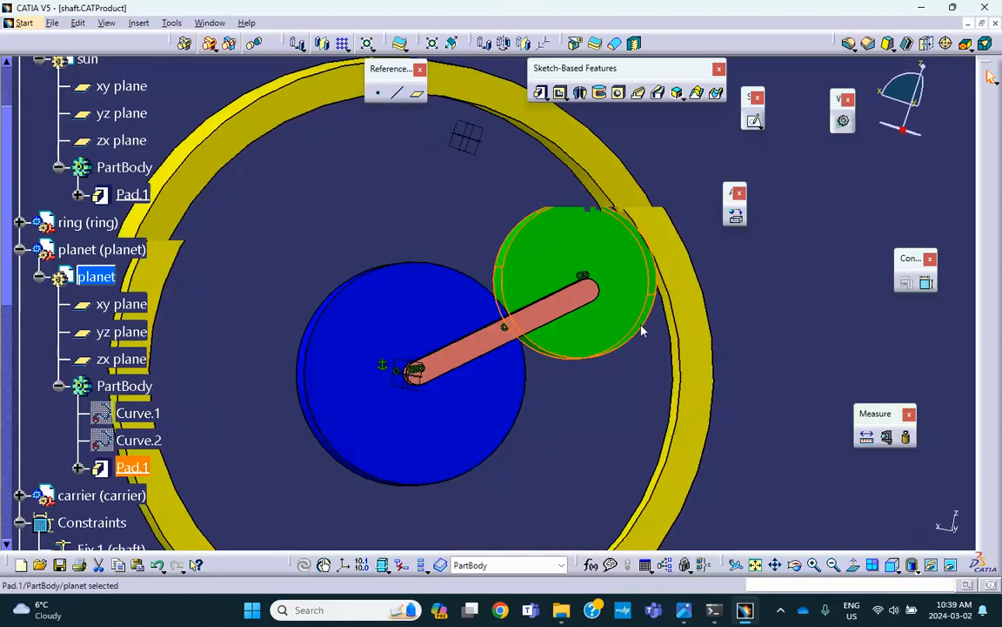
left_click(913, 565)
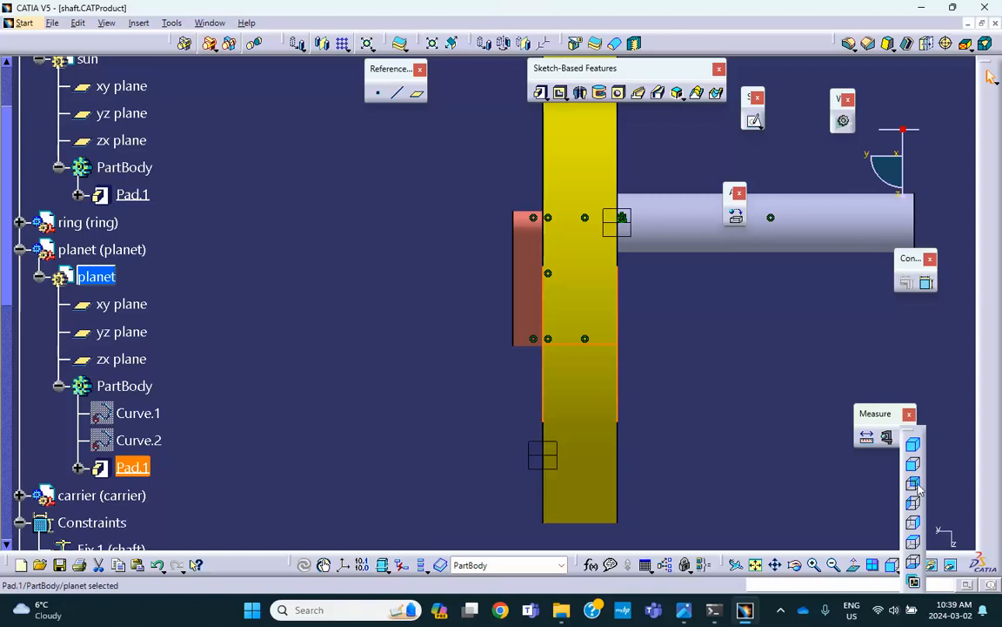
left_click(913, 484)
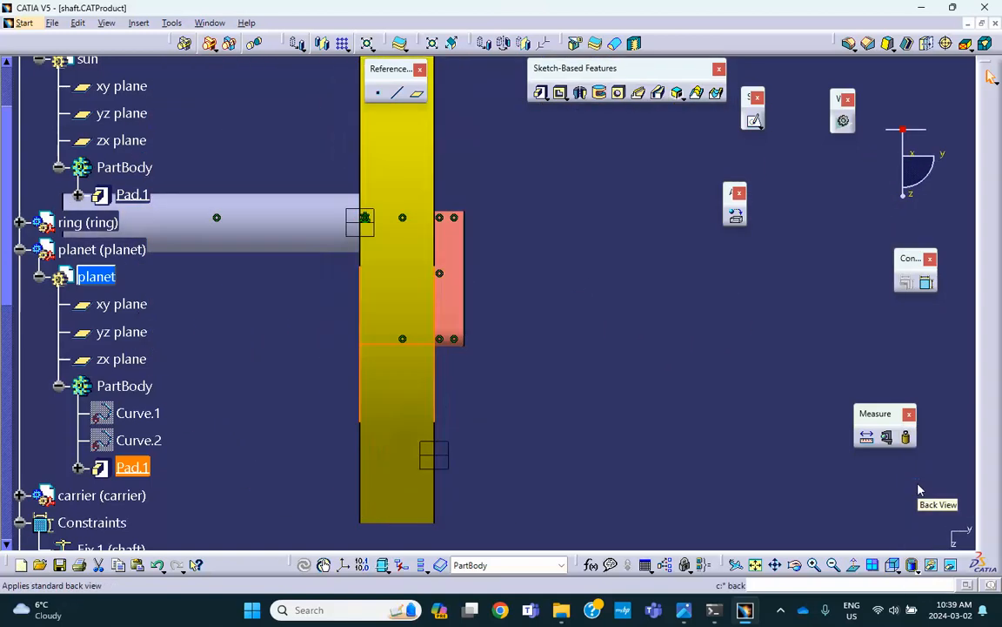
left_click(913, 565)
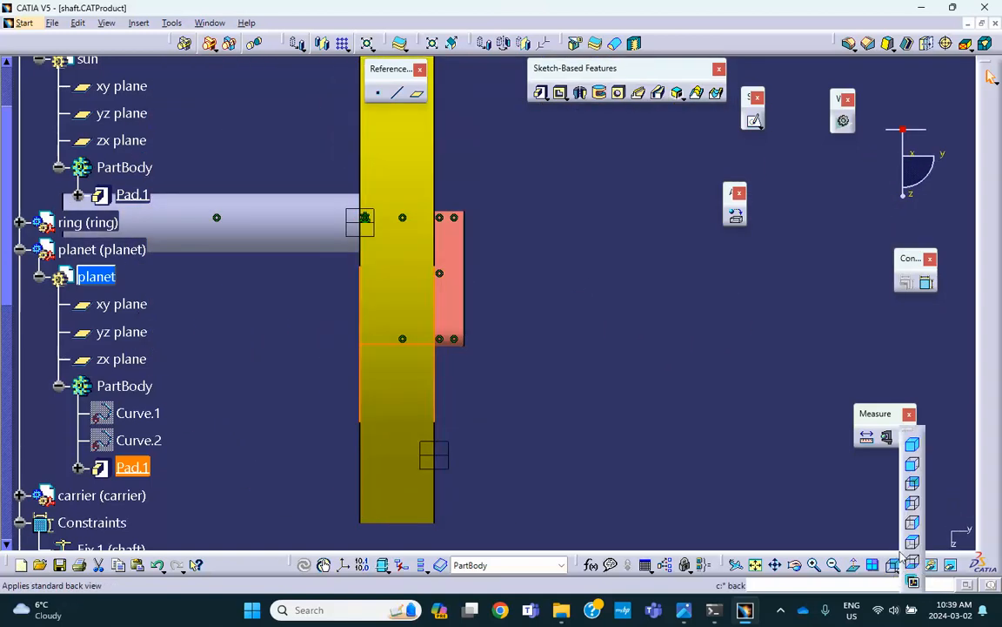
left_click(911, 504)
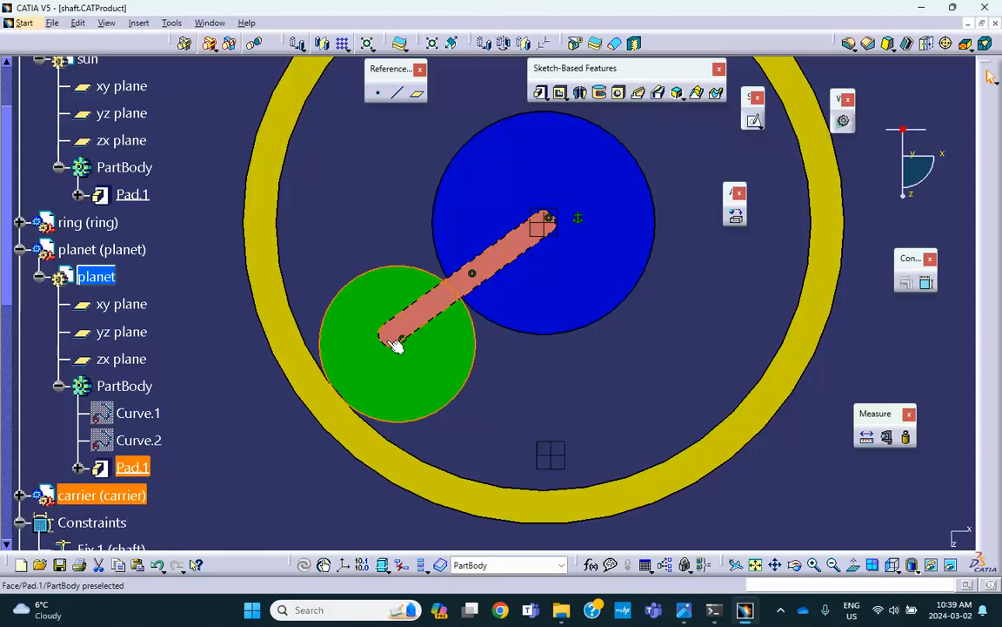
left_click(435, 376)
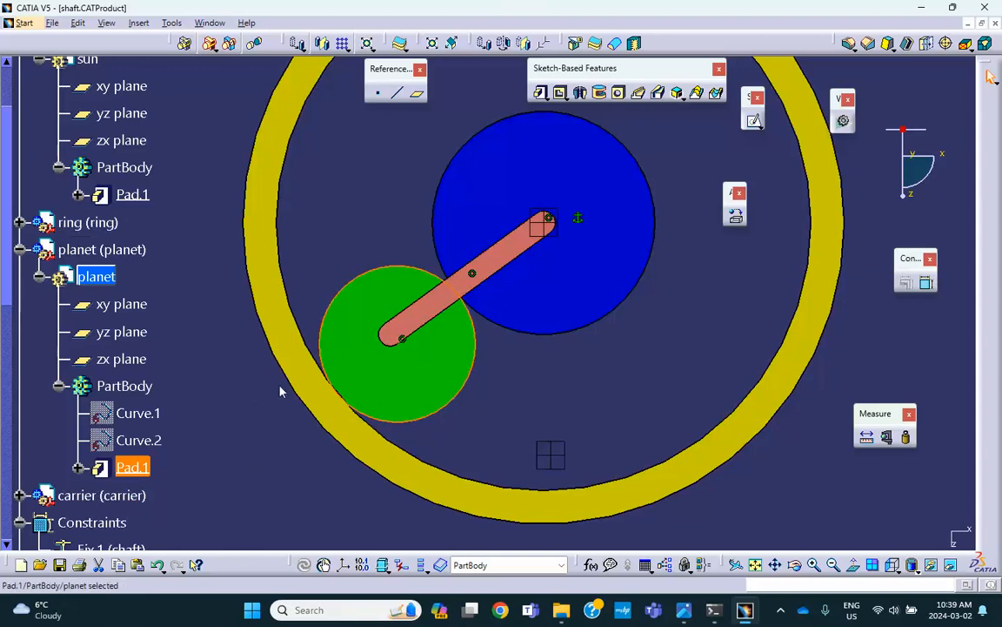
- Look through the assembly constraints and inspect the definition of Coincidence.8 between the planet and the carrier
scroll(206, 363, "up", 5)
scroll(198, 384, "down", 4)
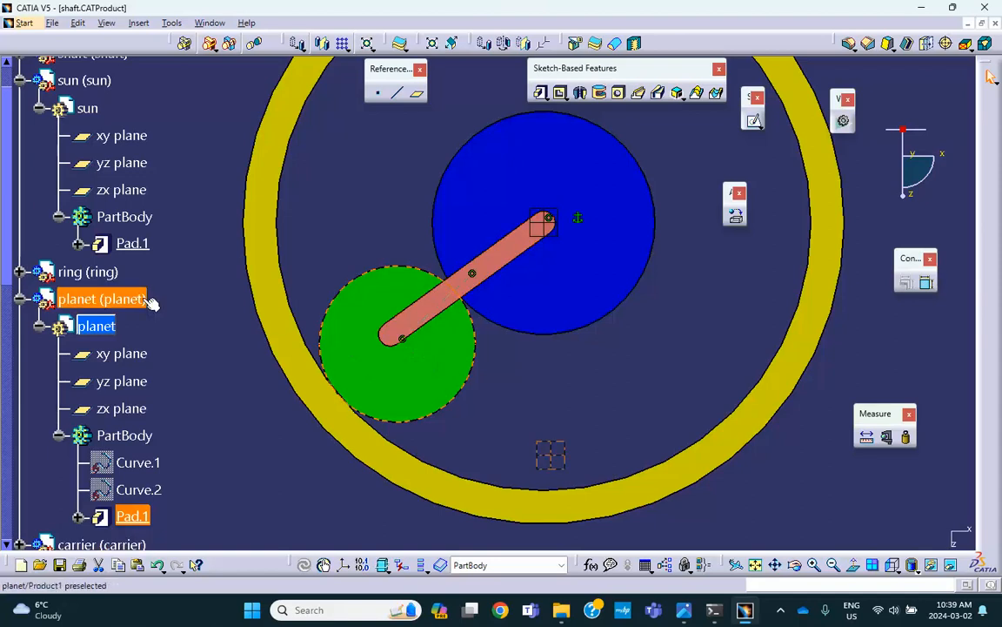
scroll(53, 287, "up", 2)
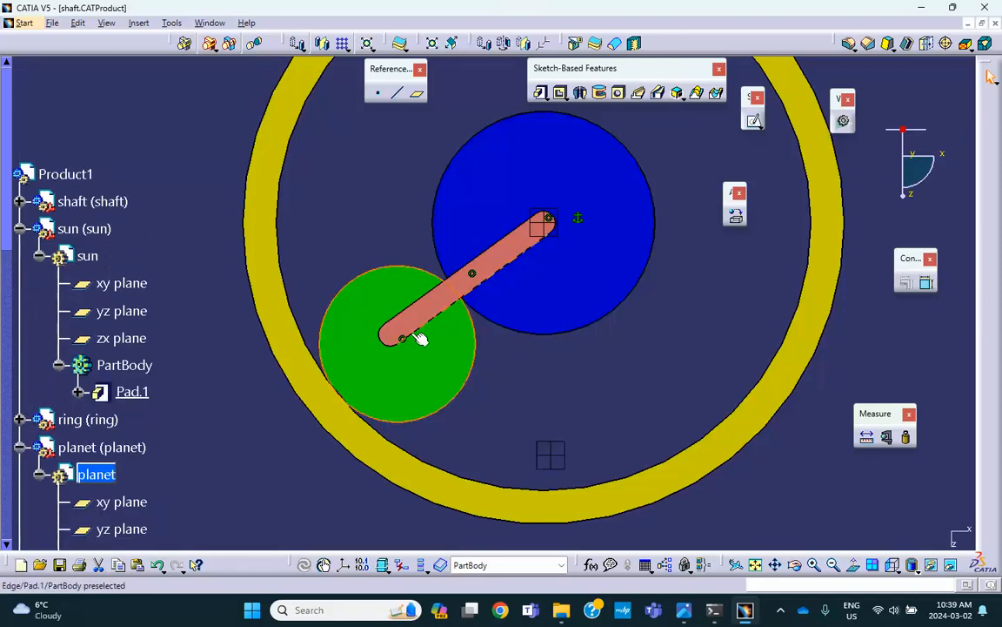
scroll(161, 310, "down", 3)
scroll(161, 310, "down", 6)
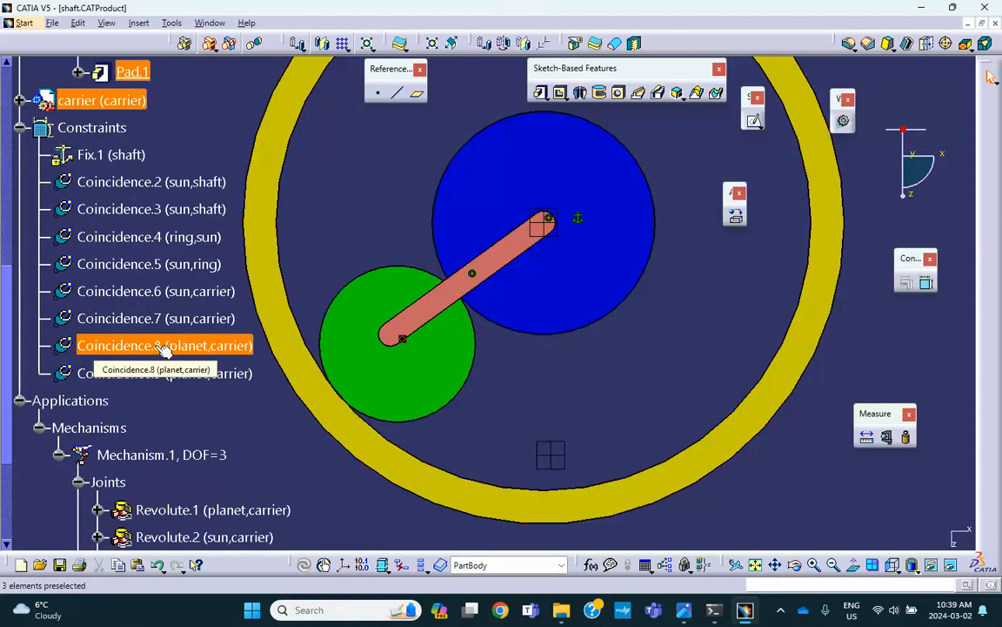
double_click(160, 347)
double_click(153, 322)
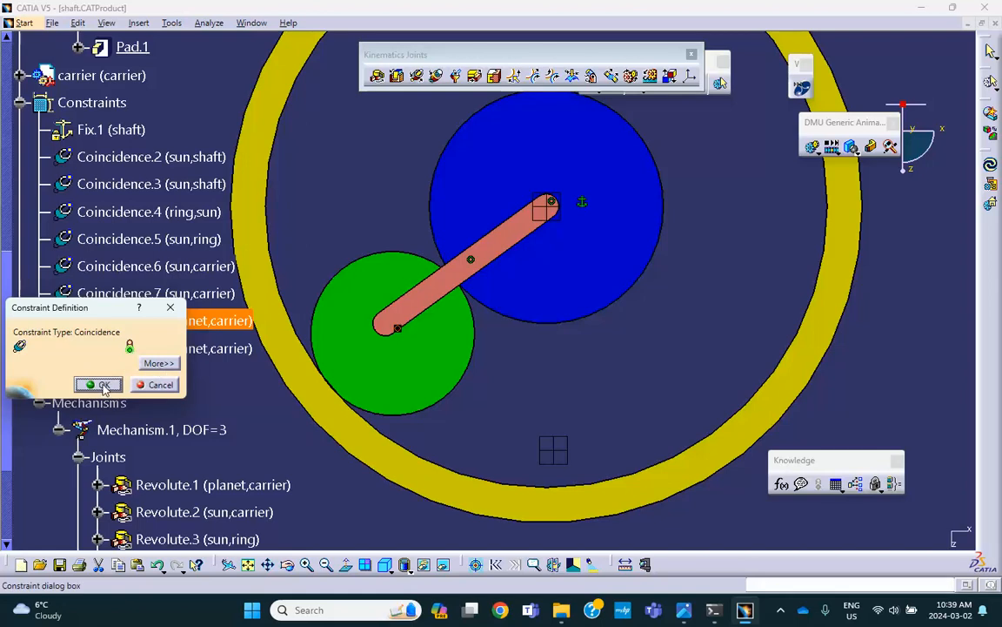
left_click(160, 385)
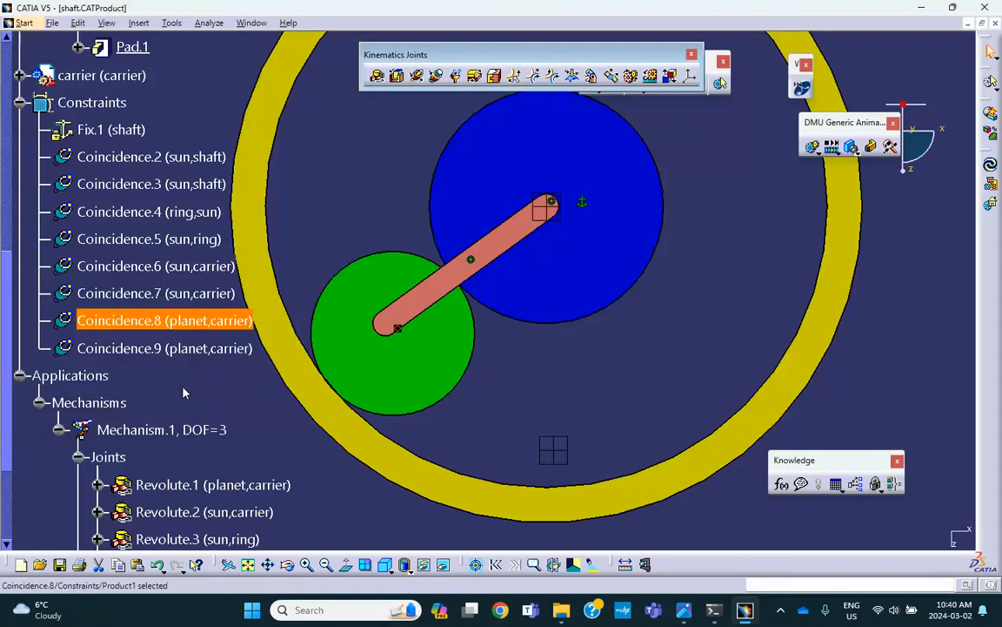
double_click(174, 322)
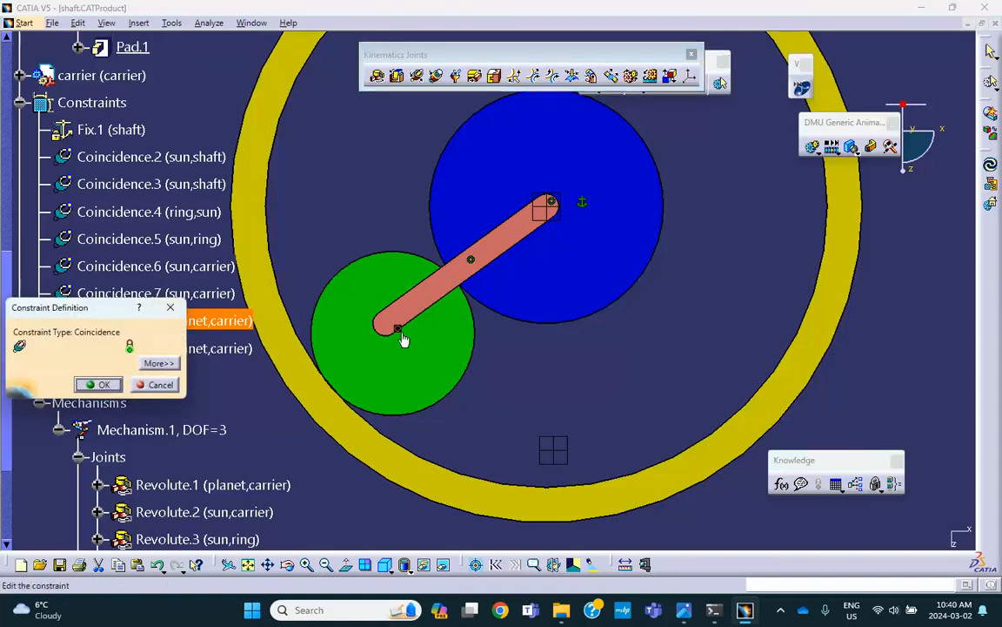
left_click(158, 385)
- Delete the Coincidence.8 constraint between the planet and the carrier
right_click(186, 323)
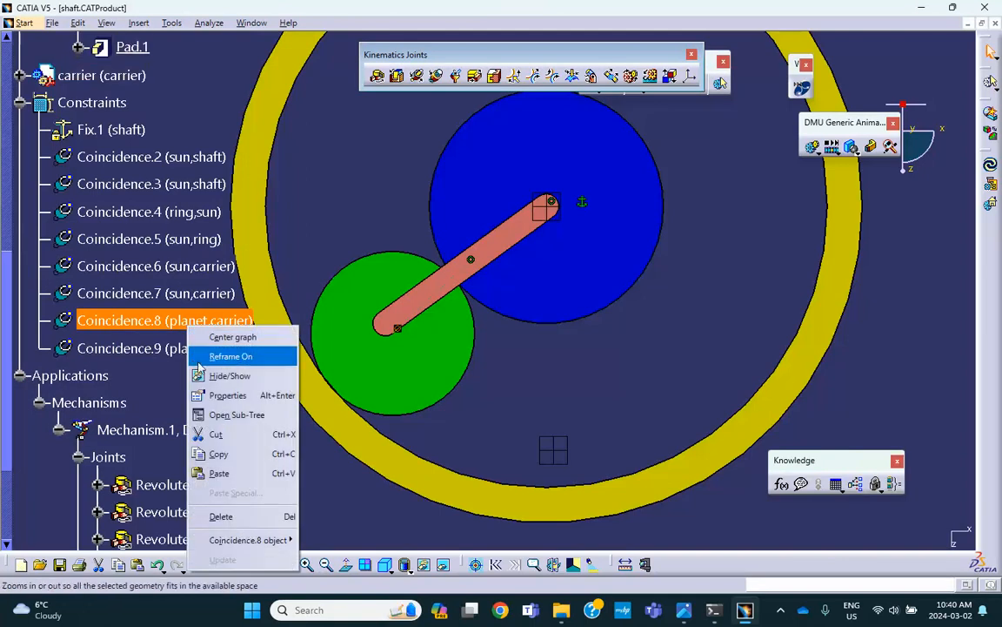
left_click(219, 516)
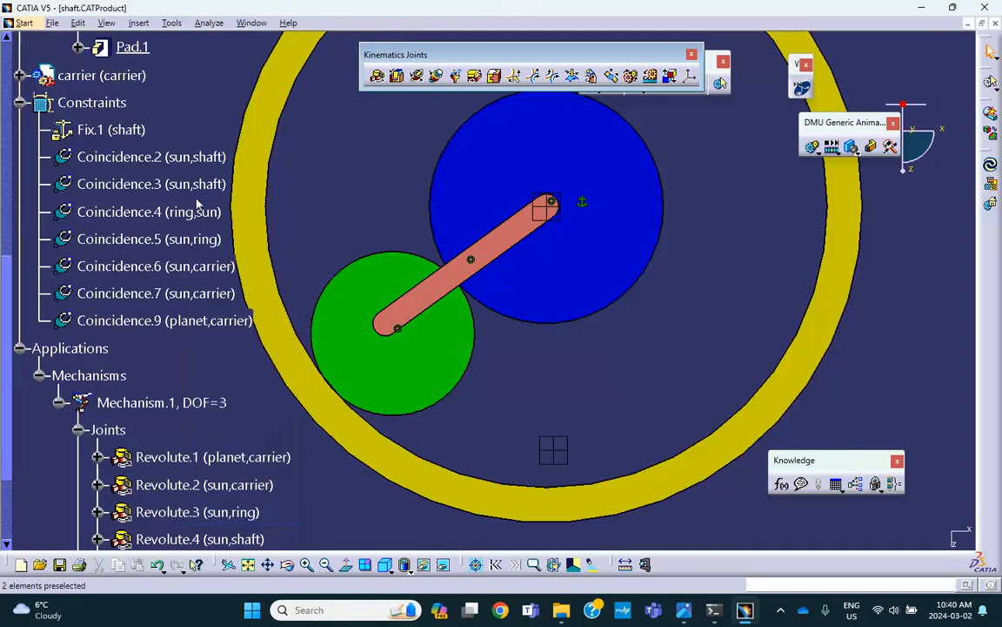
middle_click_drag(247, 189, 334, 218)
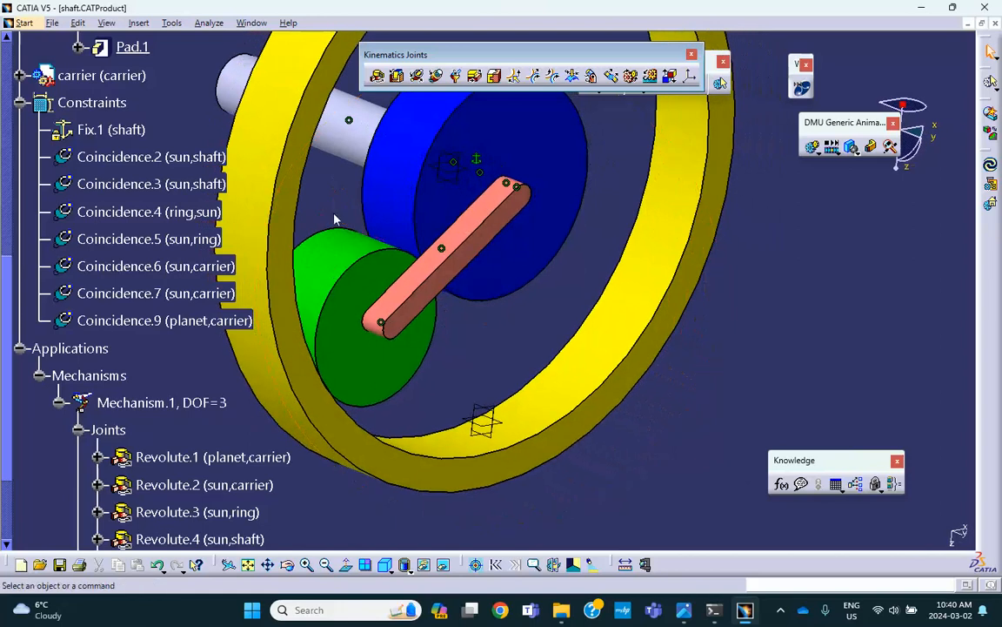
- Switch the product to the Assembly Design workbench
scroll(334, 219, "down", 1)
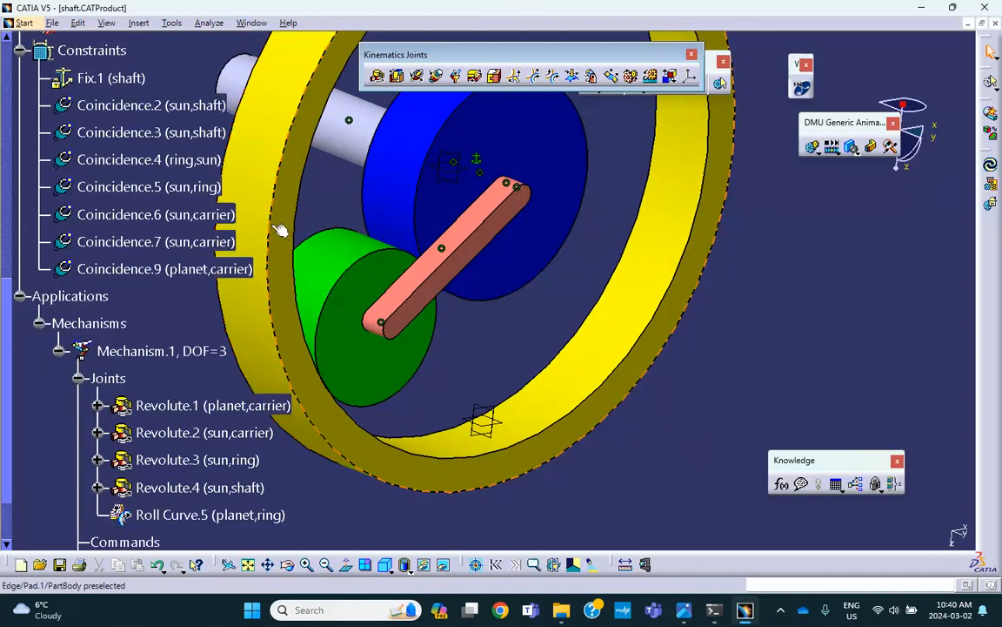
left_click(53, 24)
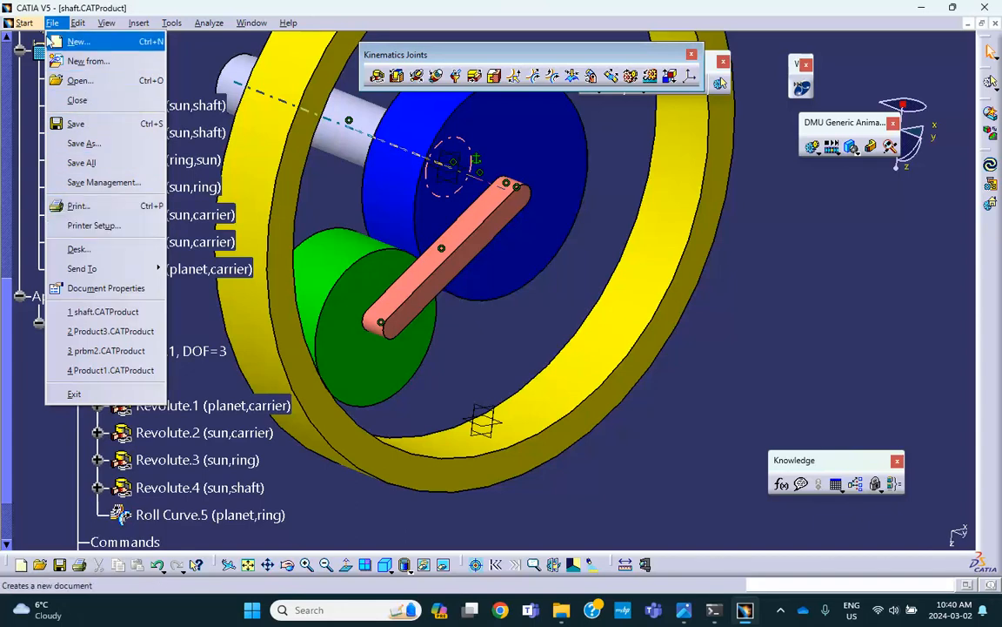
mouse_move(31, 26)
mouse_move(126, 85)
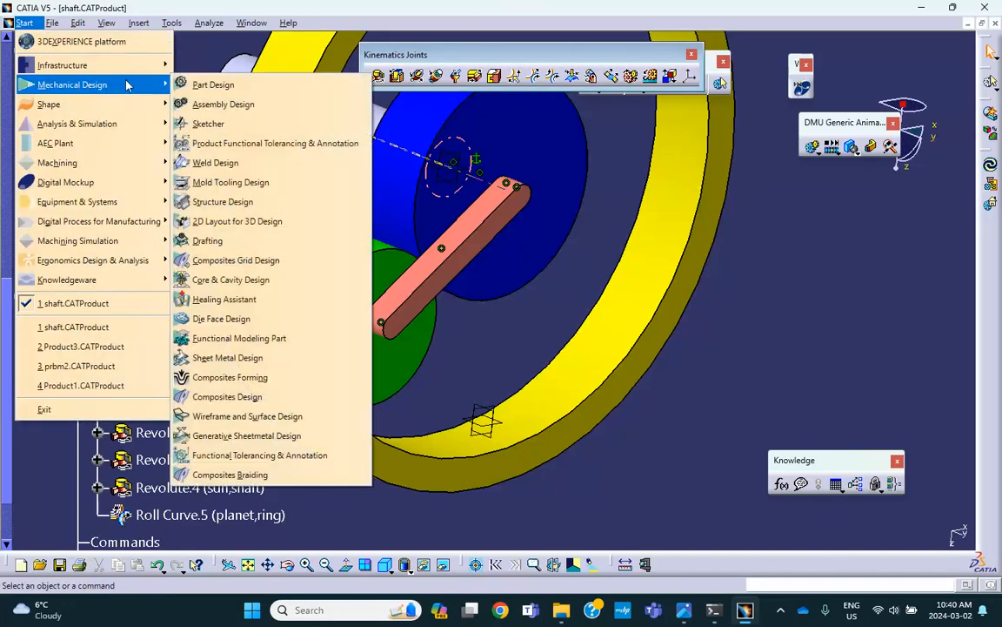
left_click(220, 103)
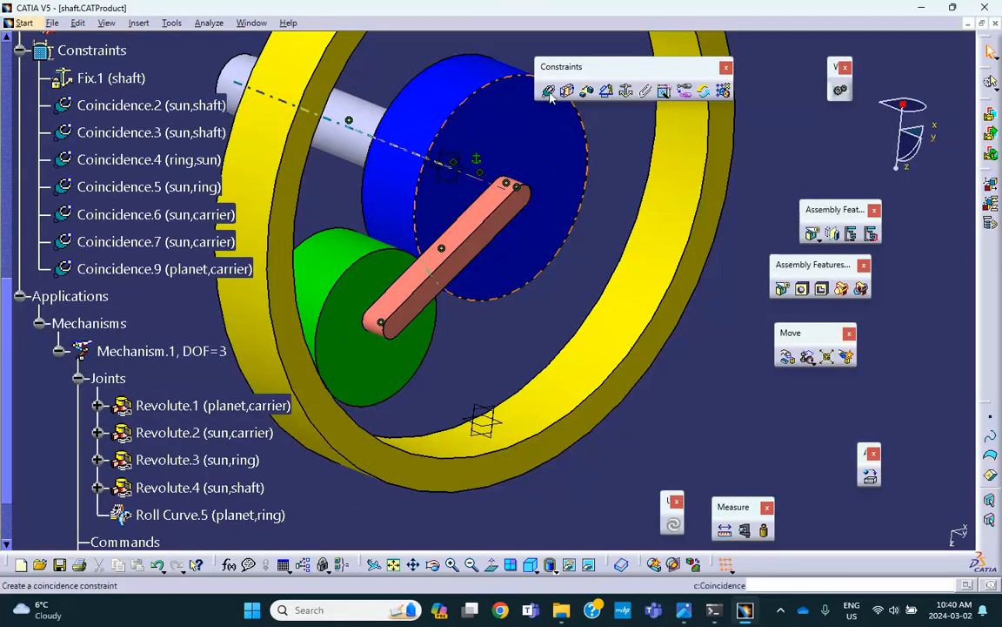
- Add a coincidence constraint between the axis of the carrier's outer end and the planet's axis, and update the assembly
left_click(549, 92)
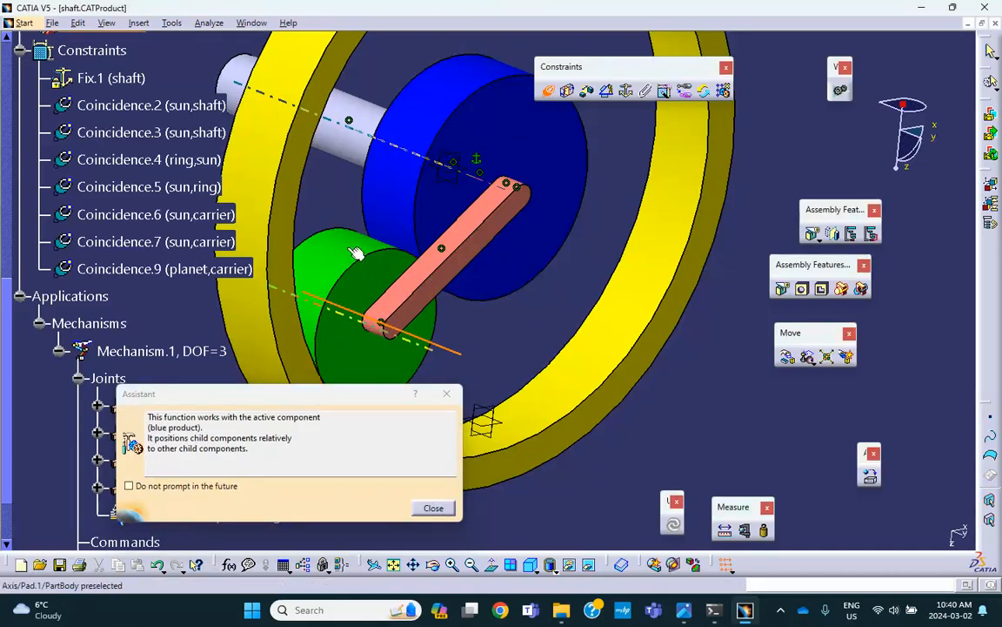
left_click(316, 235)
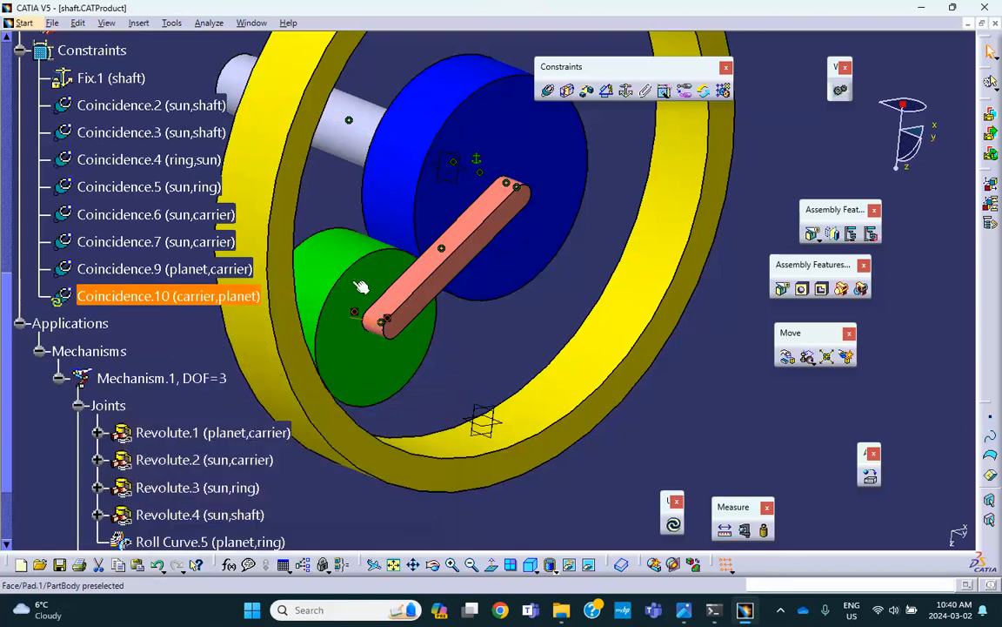
scroll(112, 288, "down", 2)
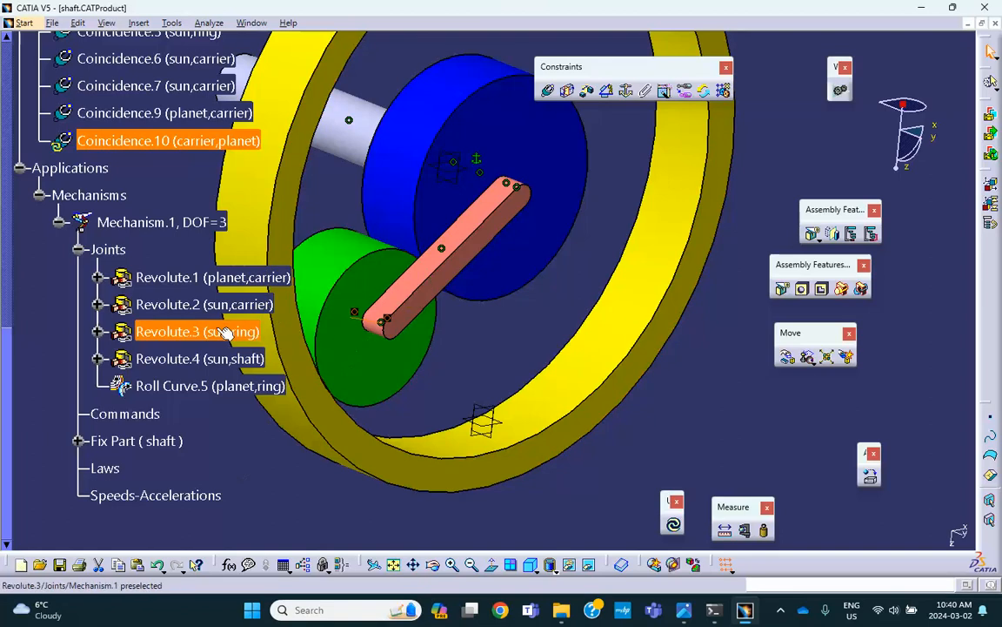
left_click(674, 523)
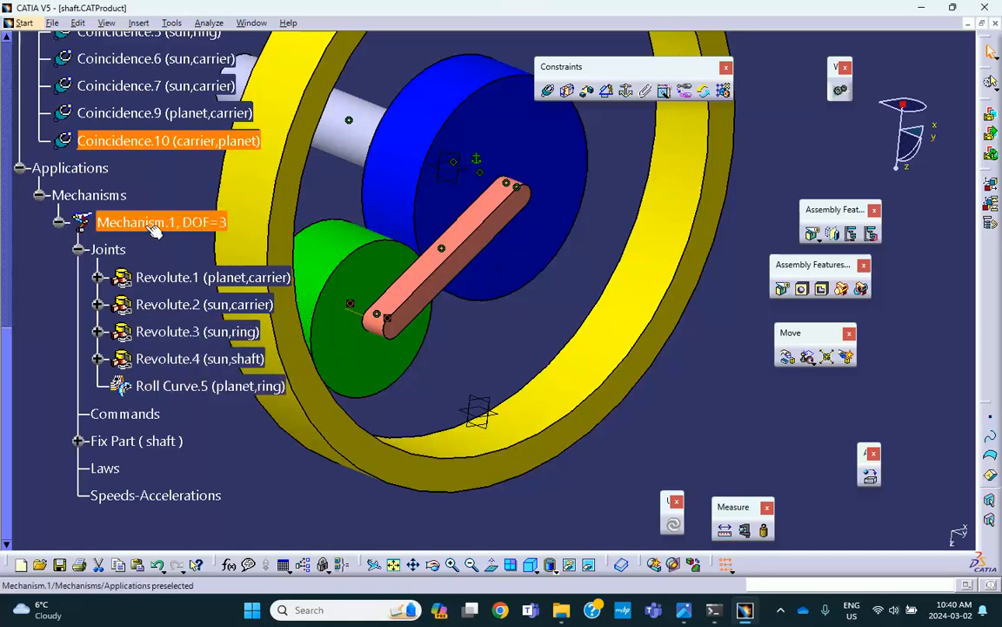
middle_click_drag(335, 287, 313, 265)
middle_click_drag(357, 133, 385, 121)
left_click(238, 162)
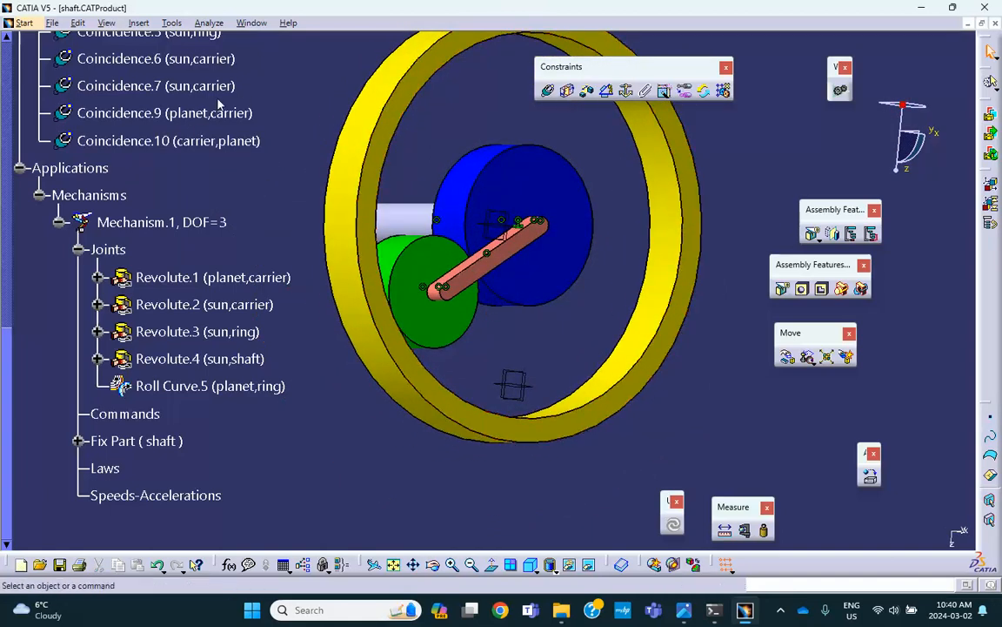
- Check whether Mechanism.1 can be simulated, close the simulation dialog and expand the mechanism again
double_click(137, 233)
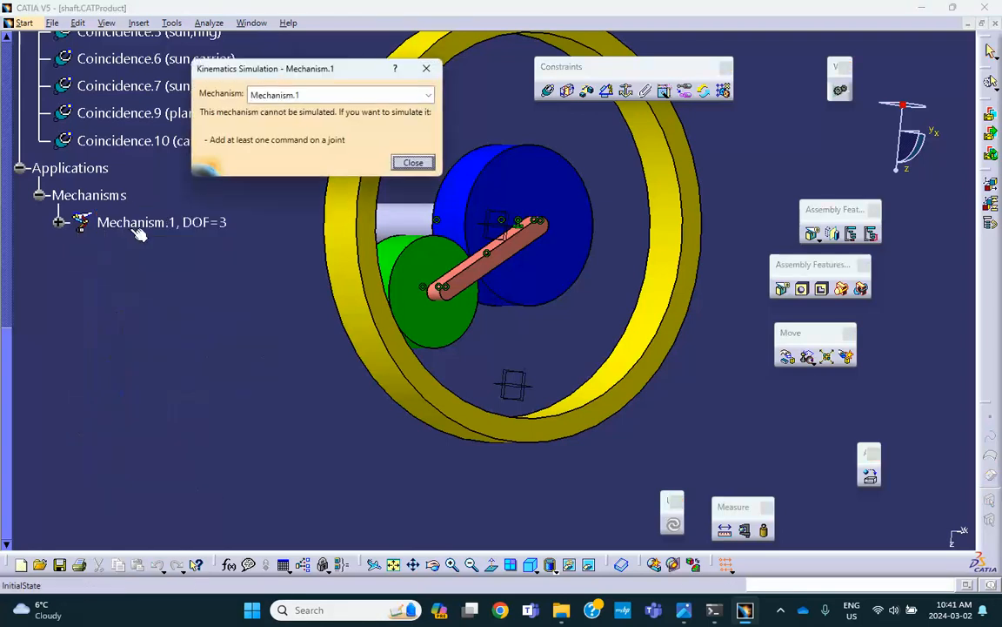
left_click(413, 163)
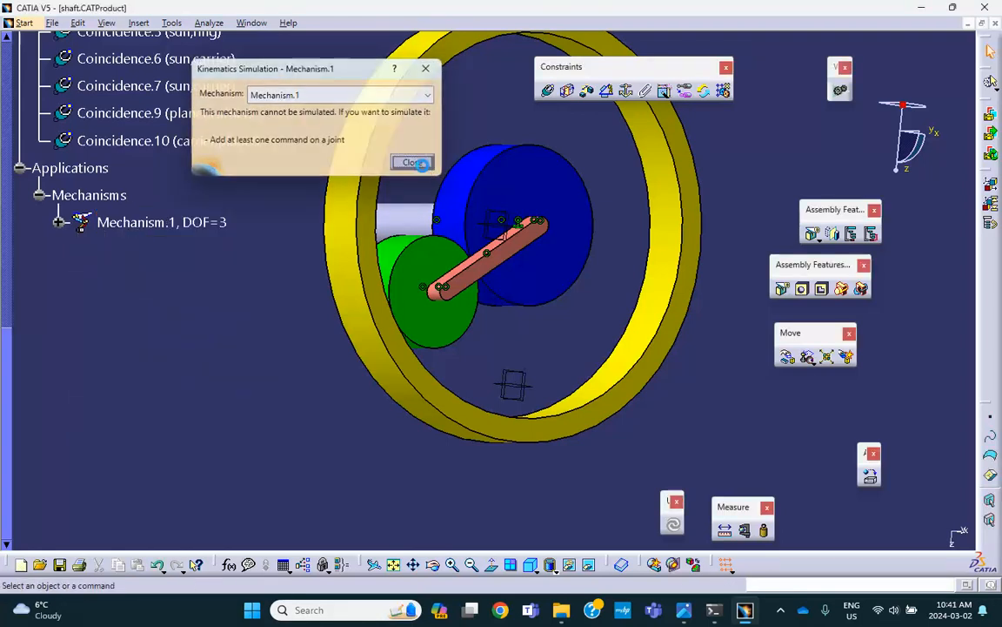
left_click(58, 223)
double_click(131, 221)
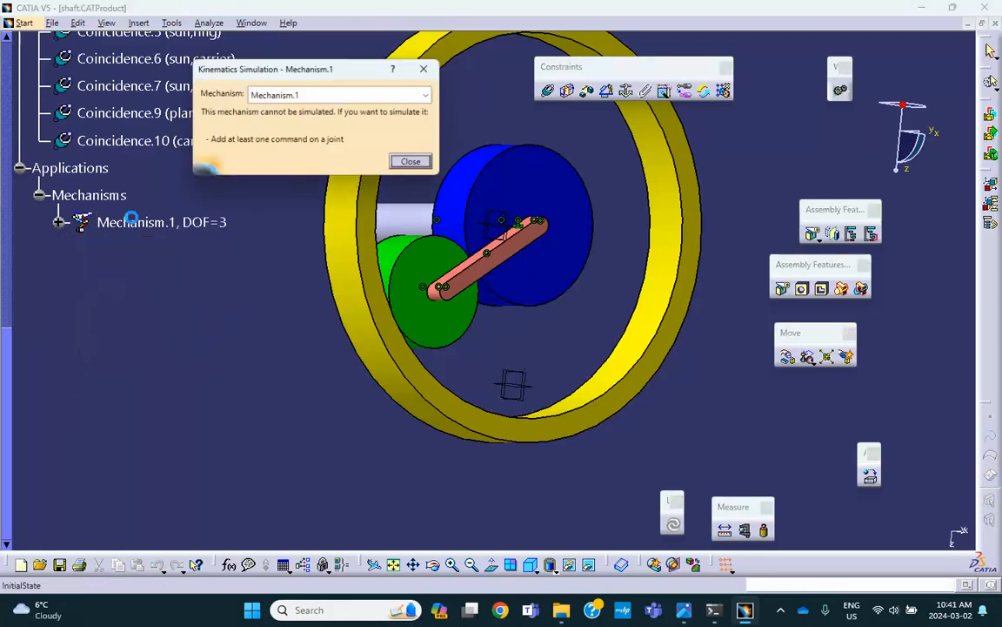
left_click(414, 164)
left_click(59, 224)
scroll(148, 157, "up", 2)
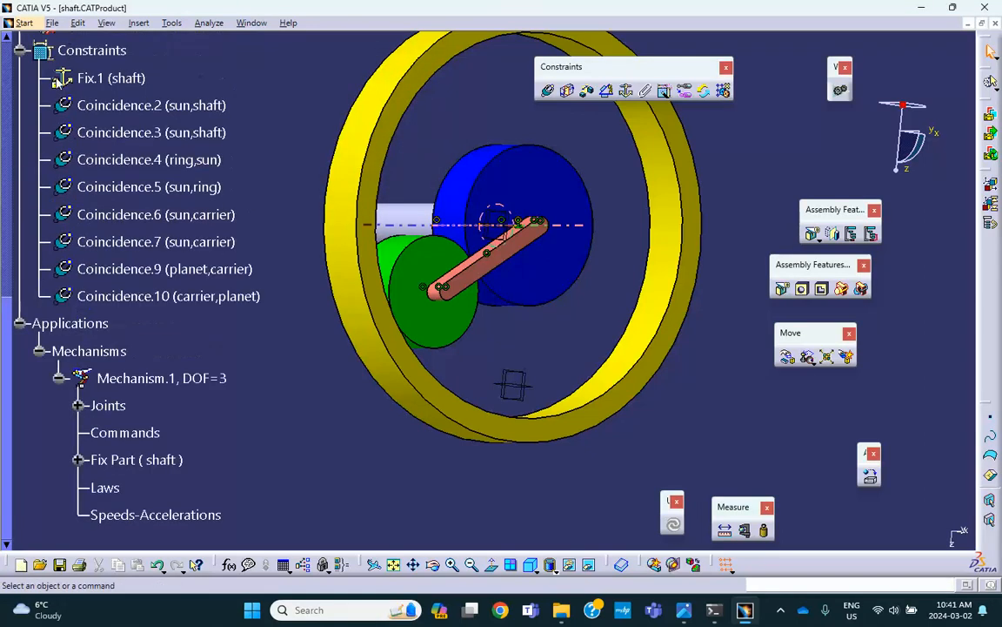
- Switch the product back to the DMU Kinematics workbench
left_click(29, 24)
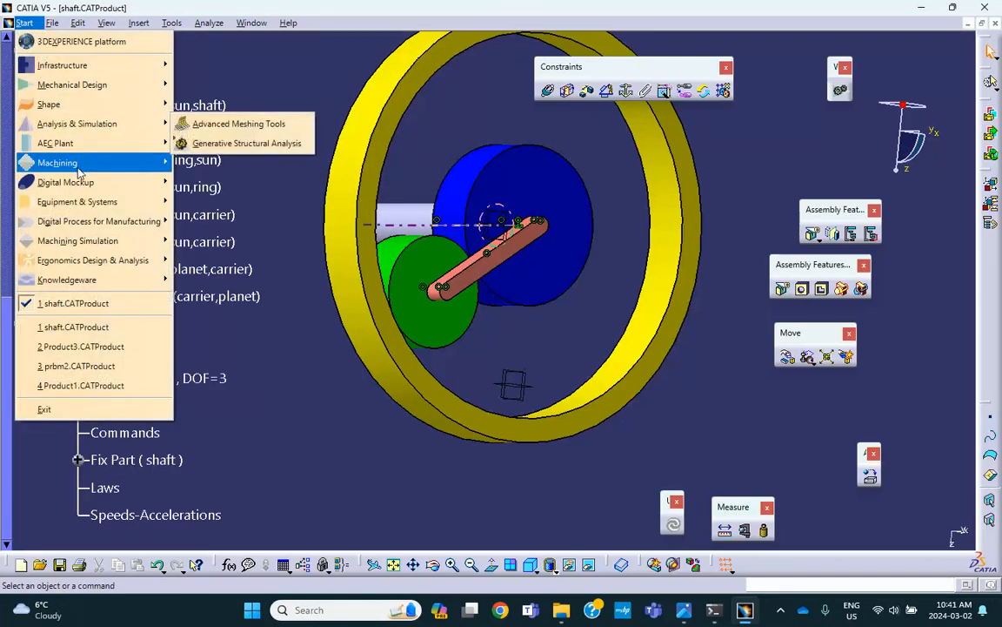
mouse_move(122, 182)
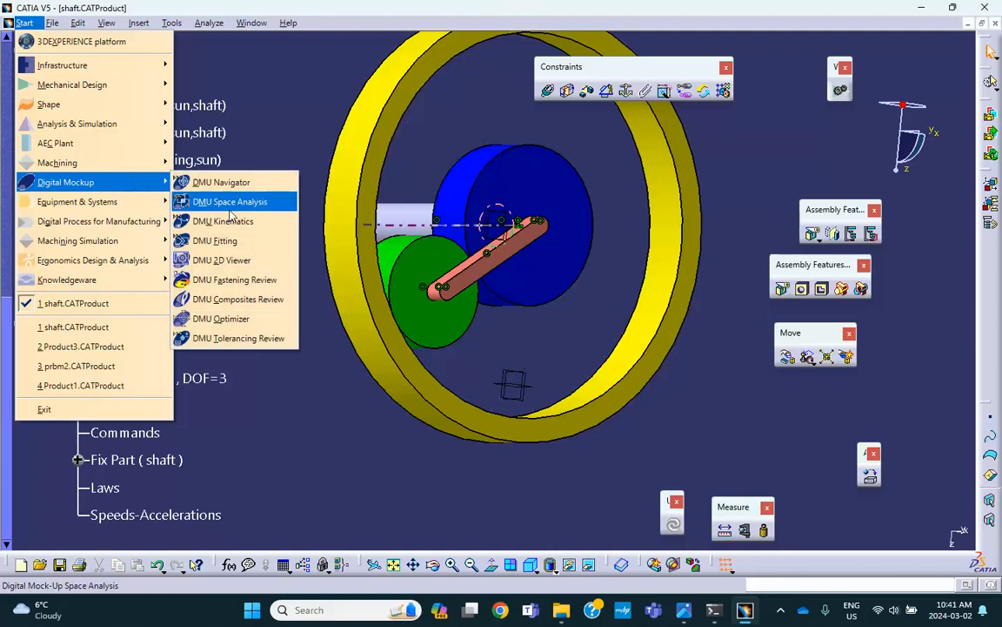
left_click(214, 221)
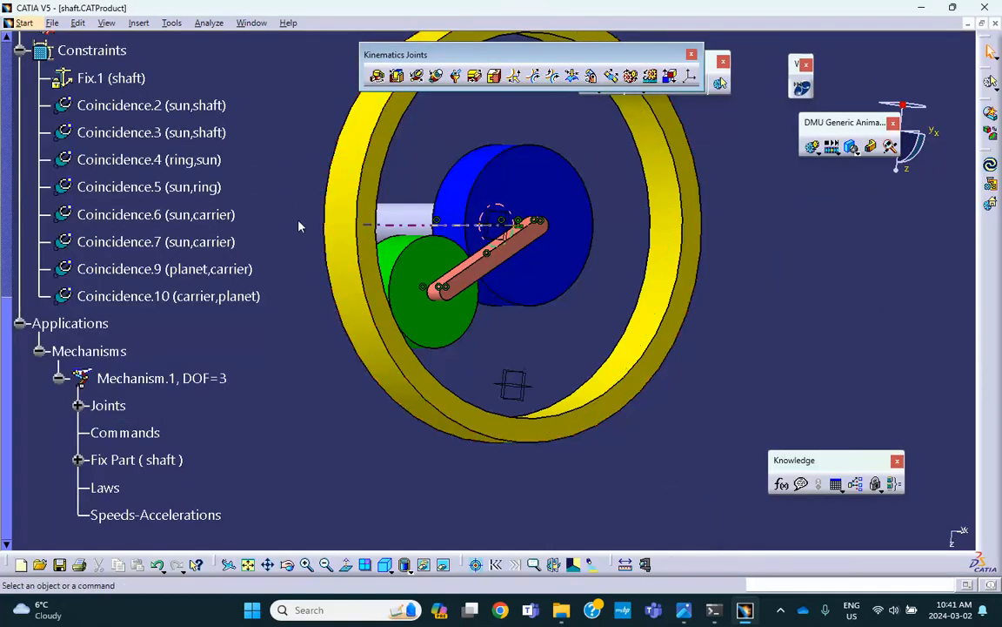
- Create a roll curve joint in Mechanism.1 between the front circular edges of the sun and the planet
left_click(553, 76)
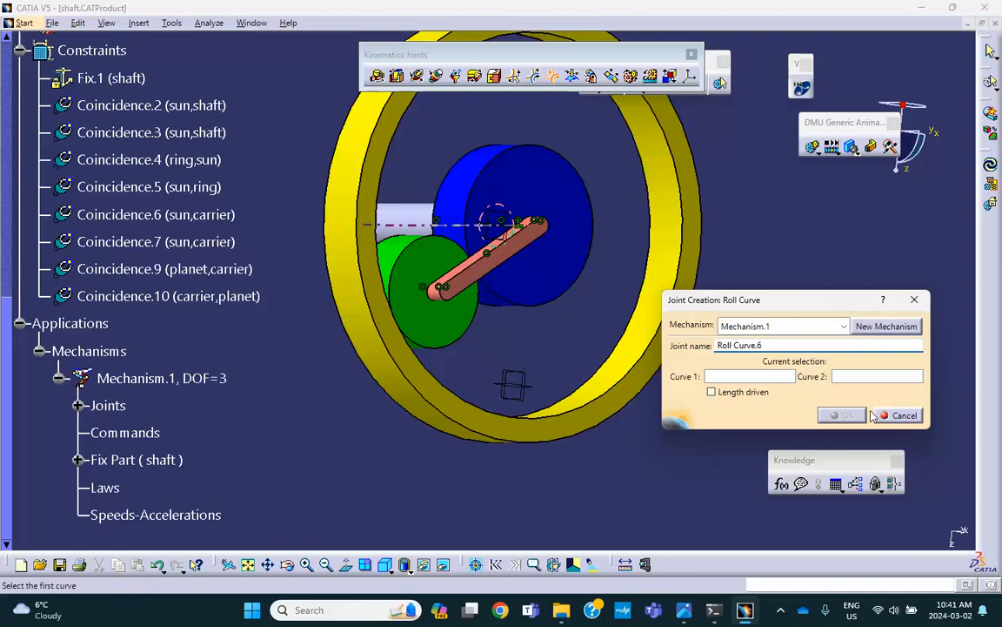
left_click(900, 415)
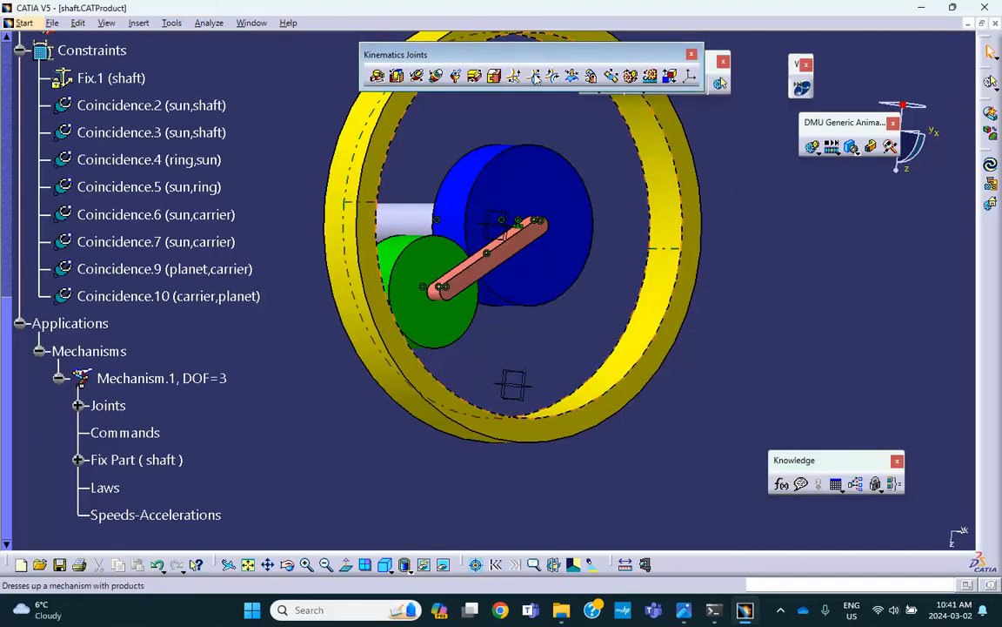
left_click(558, 78)
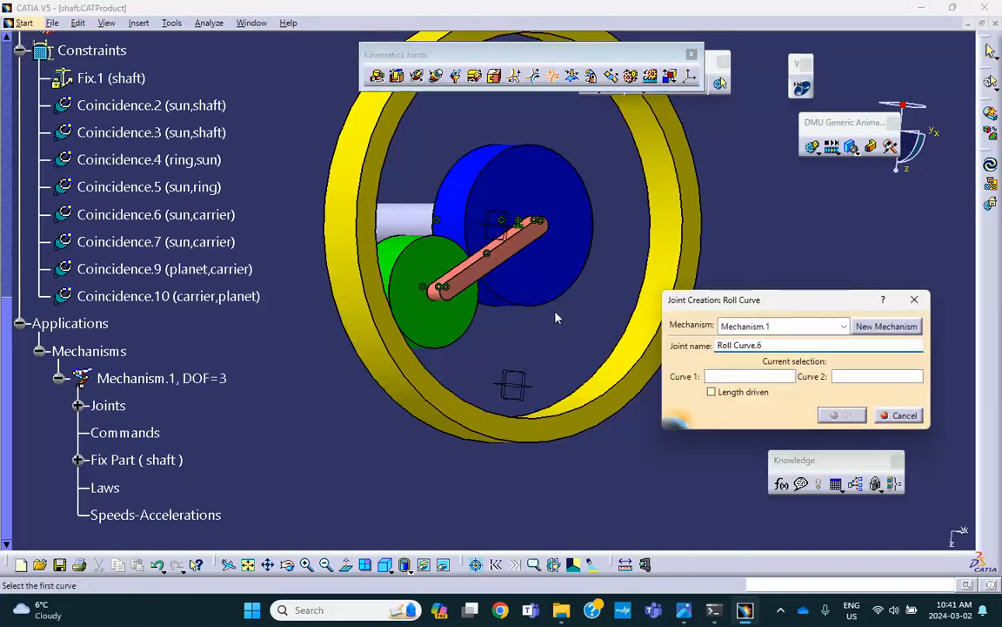
left_click(505, 296)
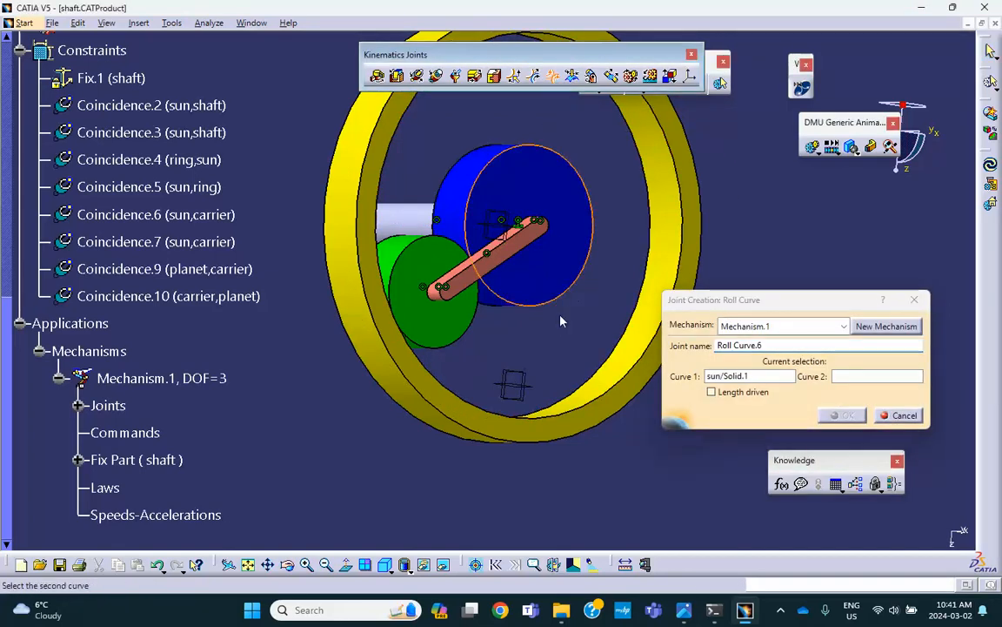
left_click(474, 338)
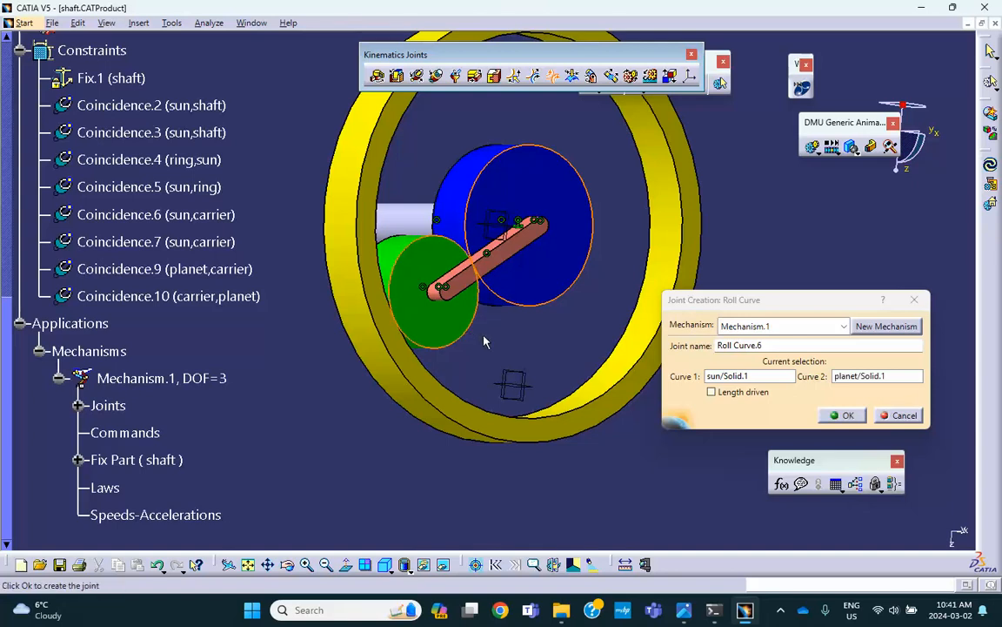
left_click(844, 415)
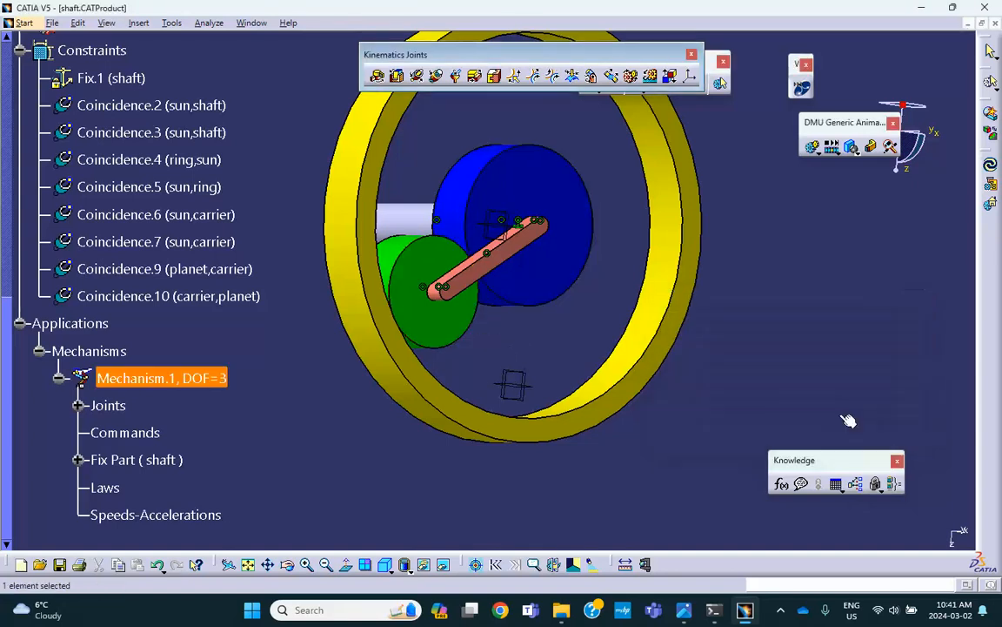
- Expand the joints of Mechanism.1 and compare the planet-carrier joint with the assembly constraints between these two parts
scroll(242, 428, "down", 2)
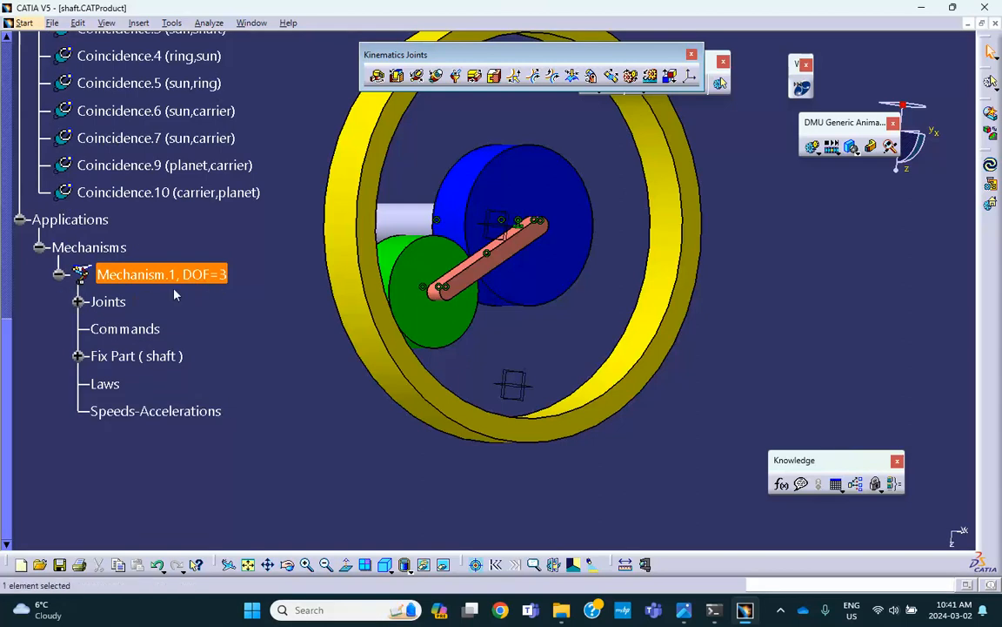
left_click(79, 302)
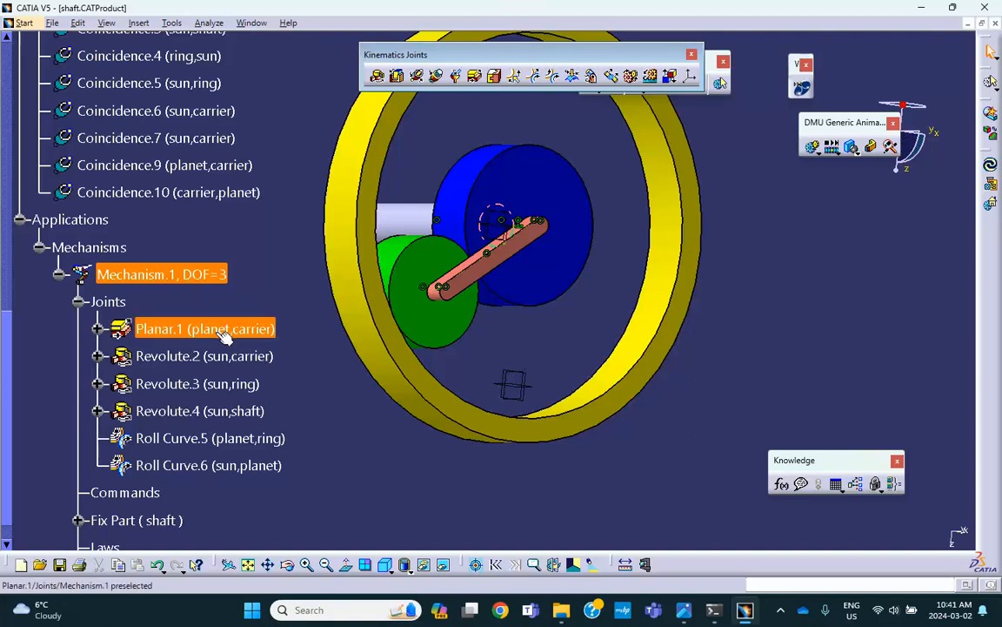
scroll(205, 261, "up", 3)
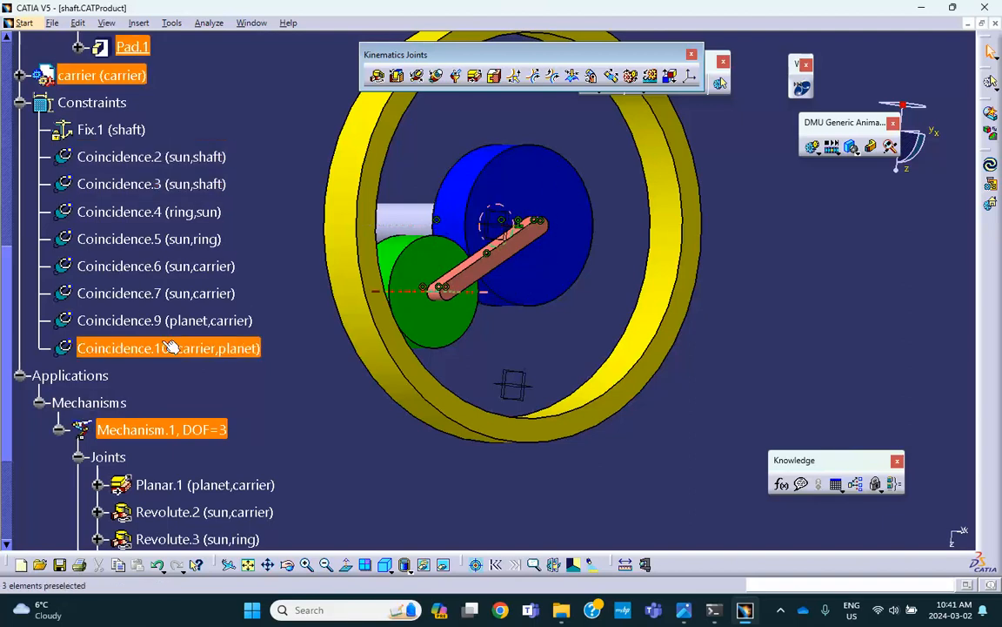
scroll(140, 390, "down", 3)
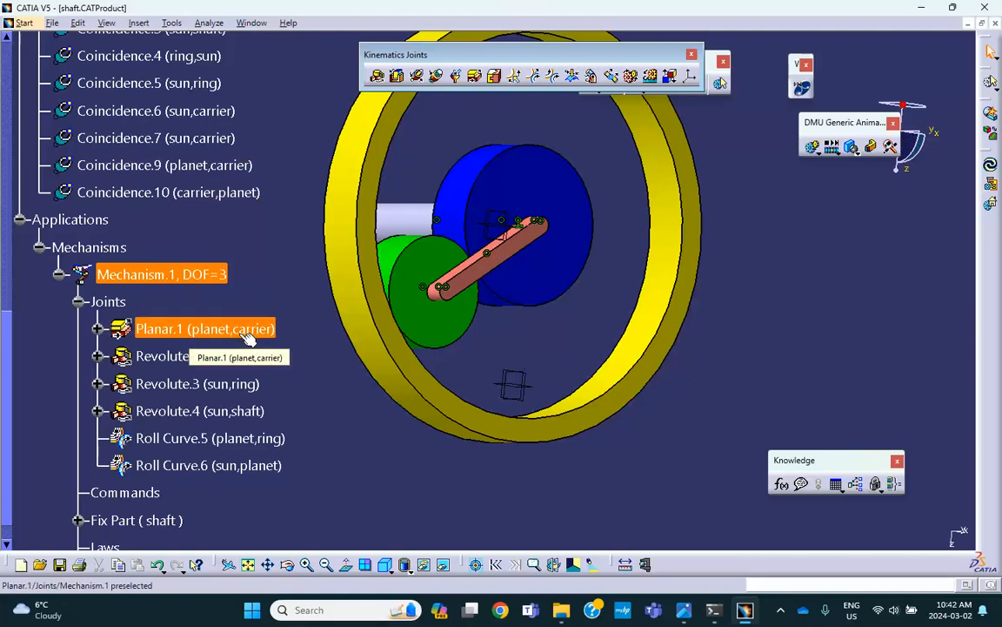
- Delete Mechanism.1 while keeping the assembly constraints
right_click(173, 276)
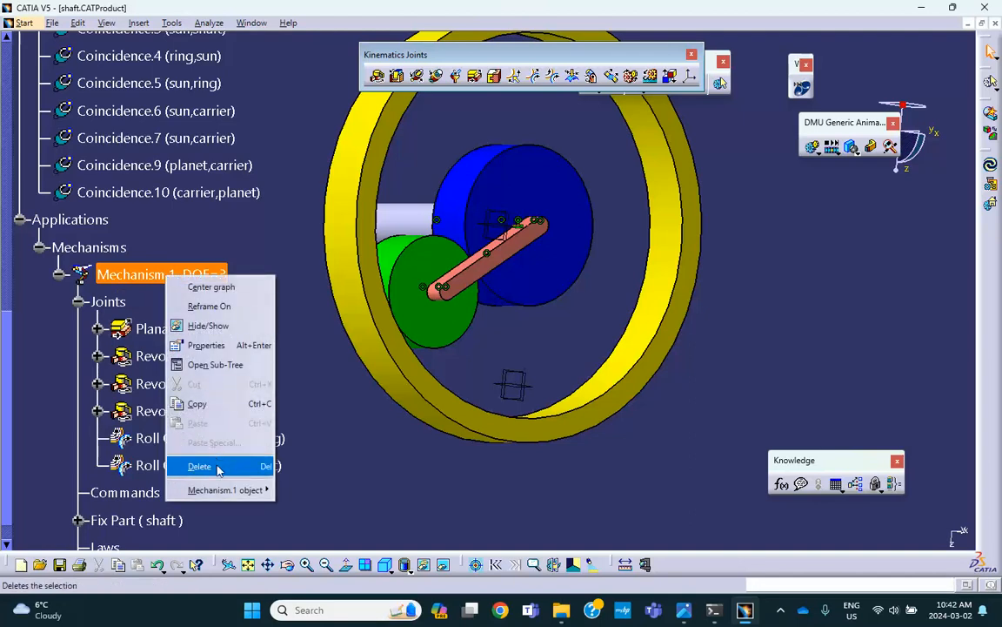
left_click(199, 467)
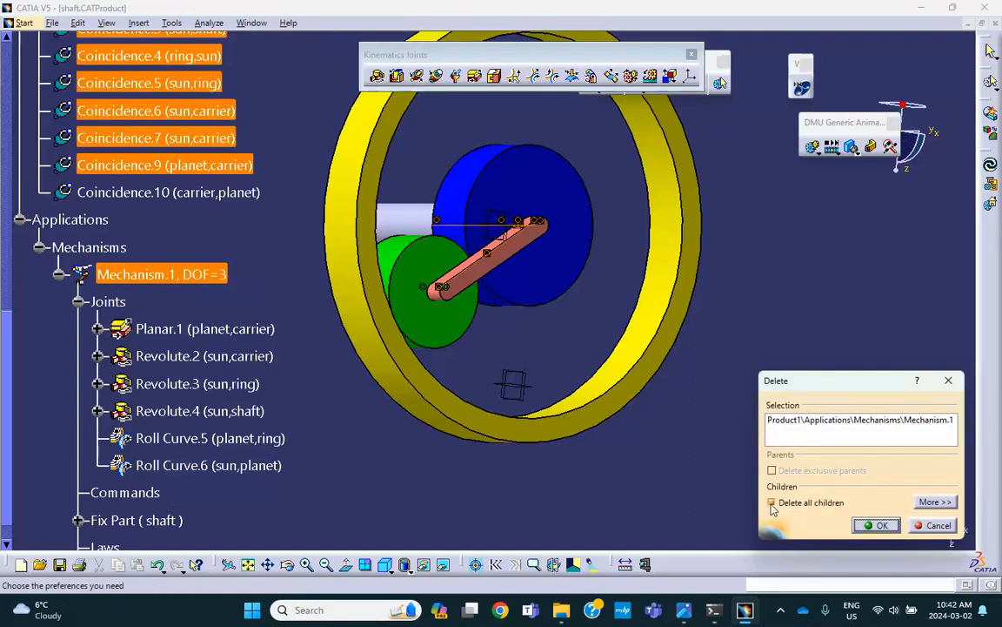
left_click(877, 525)
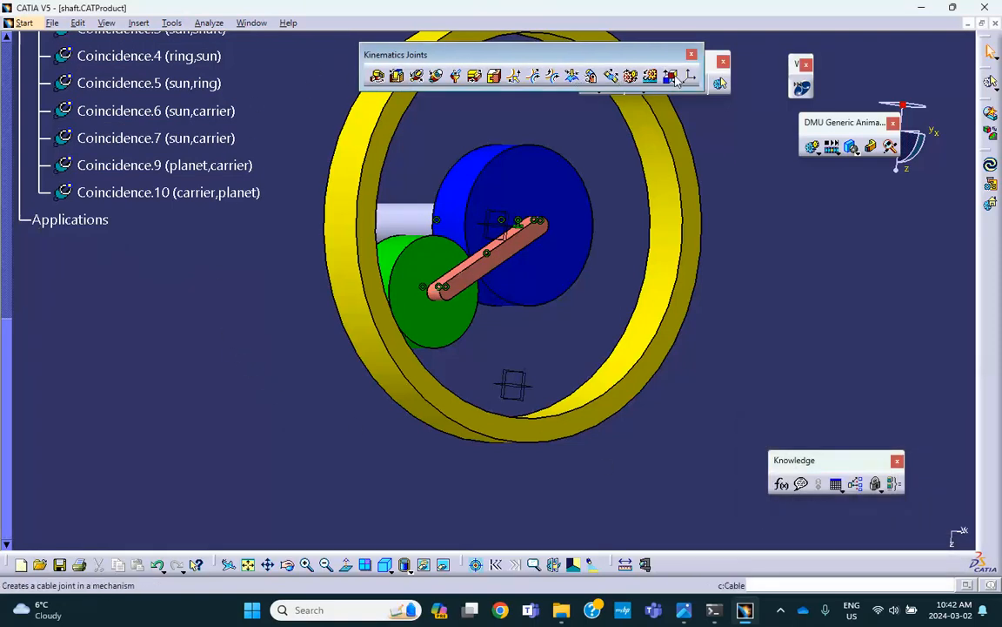
- Create a new mechanism named Mechanism.1 by automatically converting the assembly constraints, and expand it down to its joints
left_click_drag(634, 55, 578, 60)
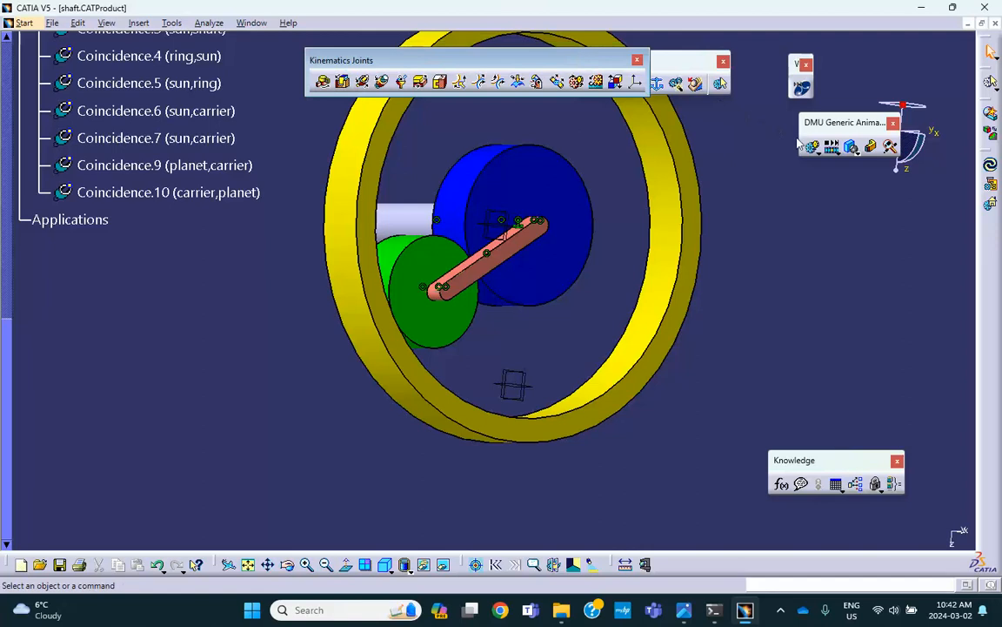
left_click_drag(688, 61, 754, 156)
left_click(763, 169)
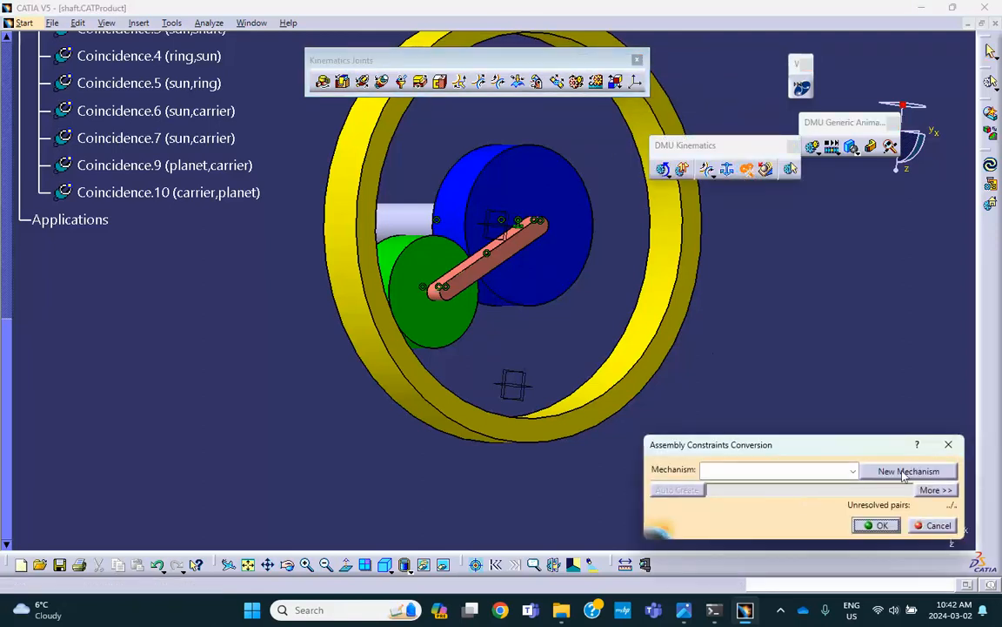
left_click(905, 471)
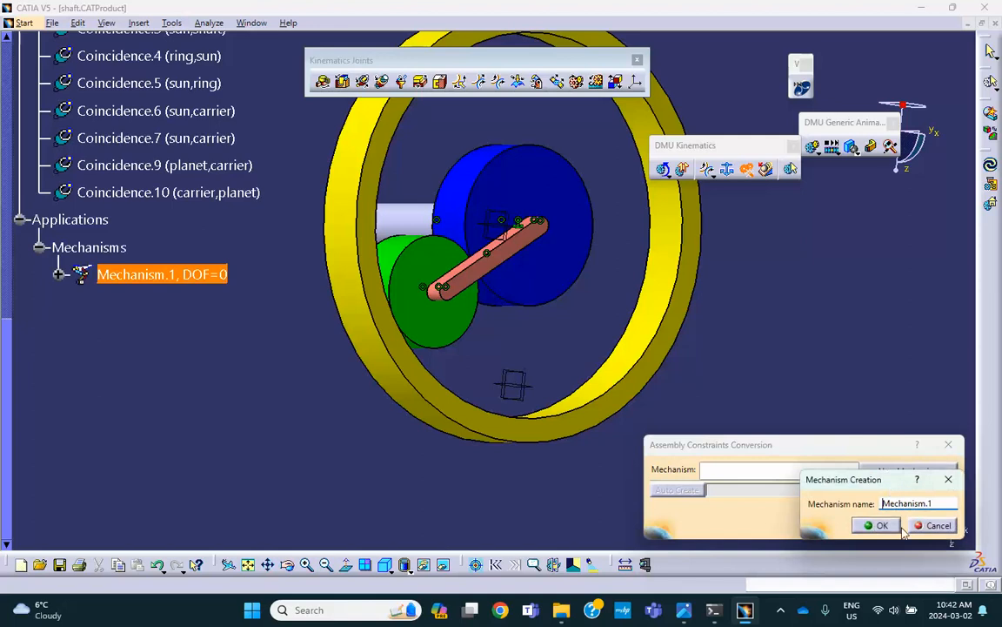
left_click(880, 525)
left_click(689, 490)
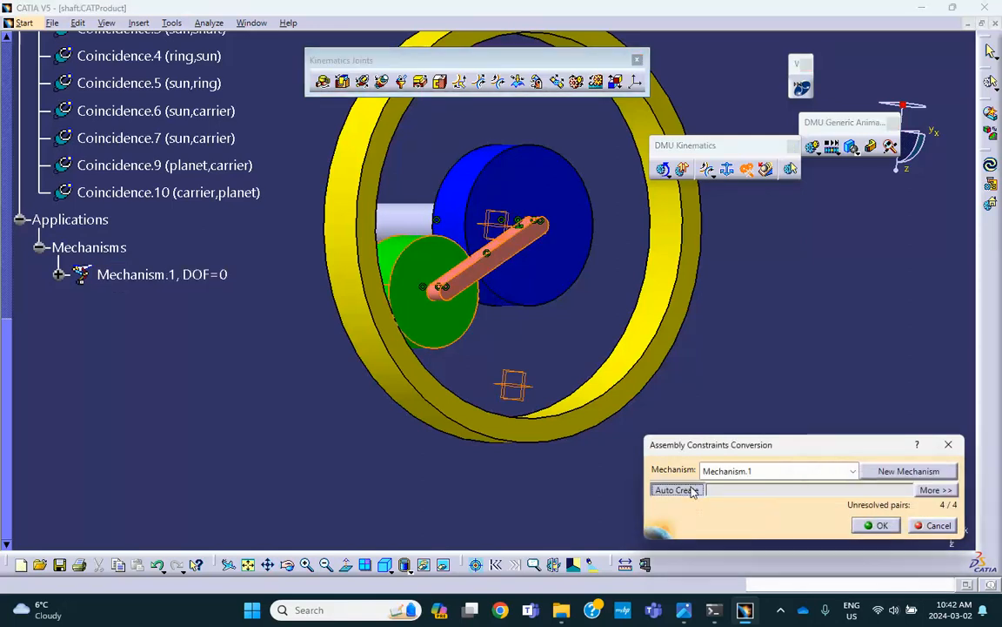
left_click(873, 527)
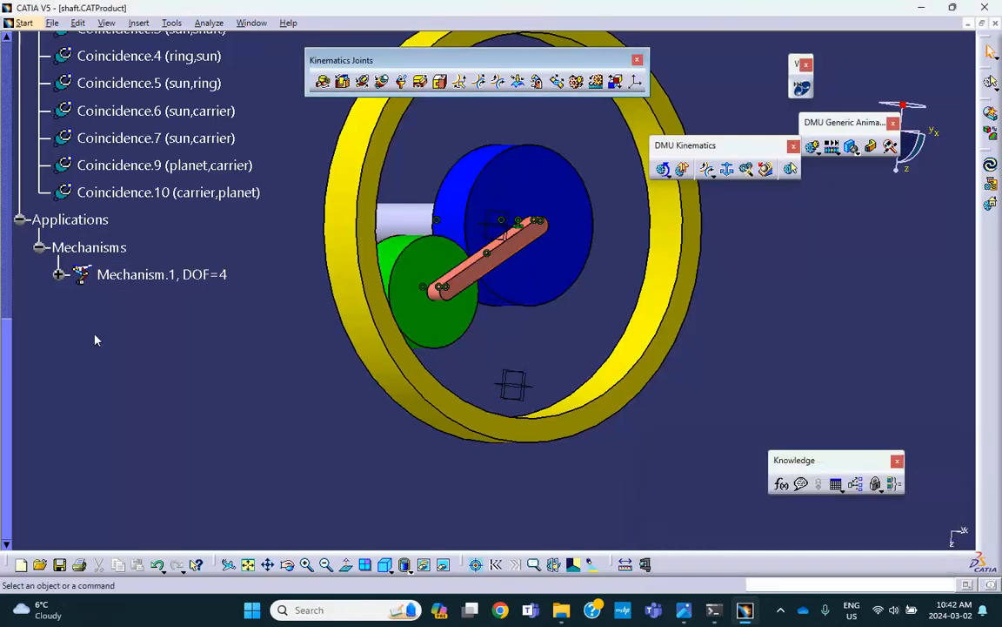
left_click(59, 274)
scroll(195, 318, "down", 3)
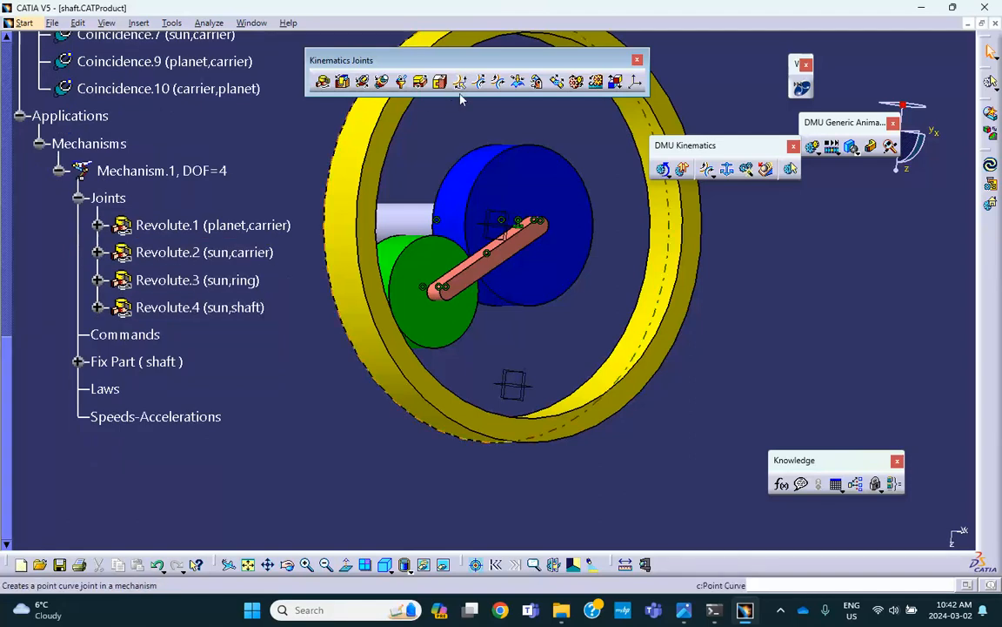
- Create a roll curve joint in Mechanism.1 between the front circular edges of the sun and the planet
left_click(496, 80)
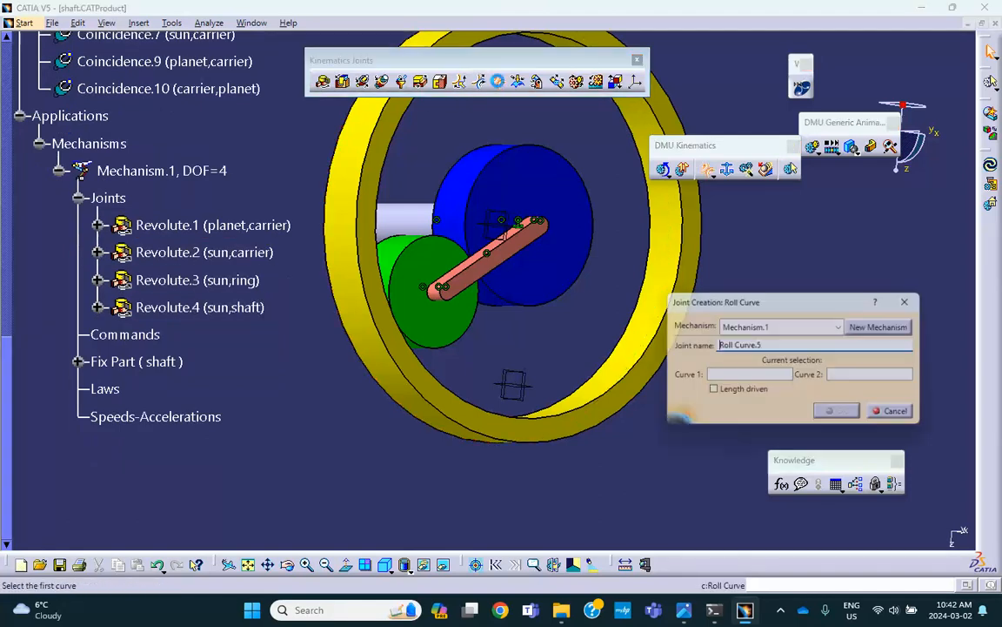
left_click(571, 289)
left_click(480, 328)
left_click(843, 416)
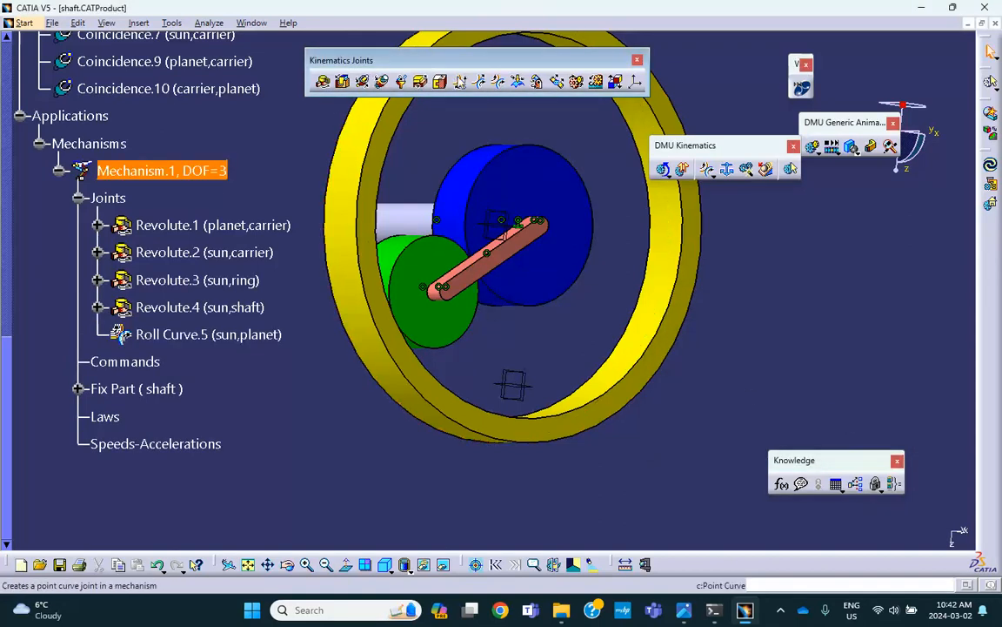
- Create a roll curve joint in Mechanism.1 between the planet's front circular edge and the ring's inner circular edge
left_click(498, 81)
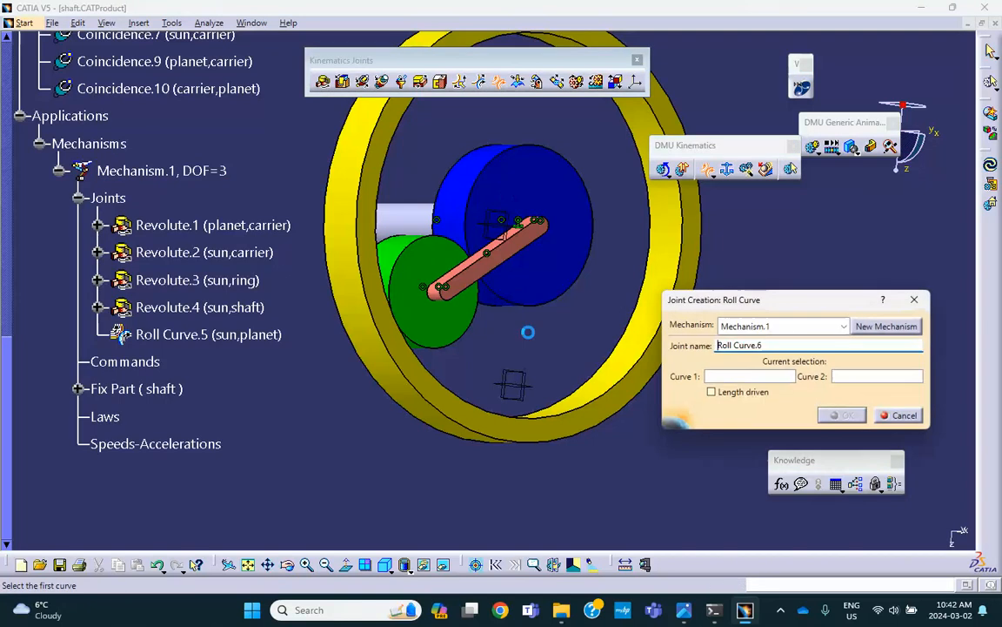
left_click(473, 340)
left_click(485, 350)
left_click(848, 416)
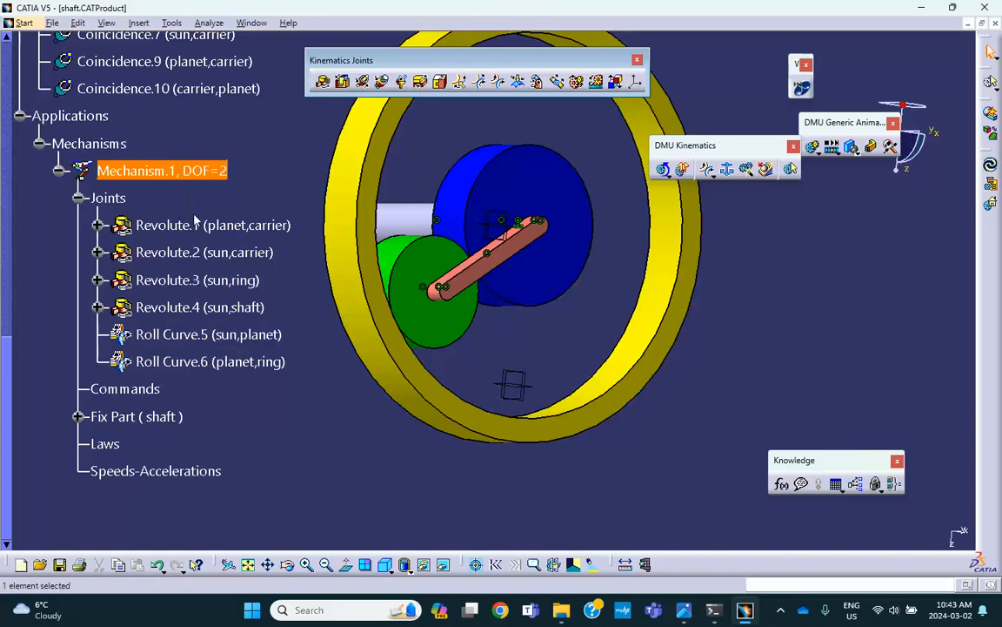
- Preview the Gear Ratios image to compare its described degrees of freedom with those of Mechanism.1
mouse_move(680, 612)
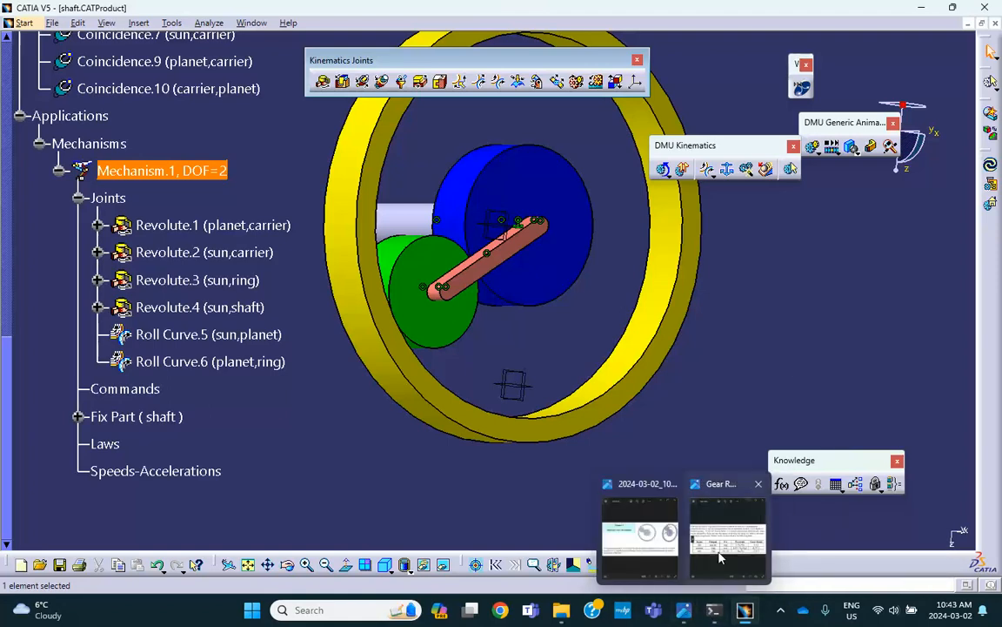
mouse_move(720, 558)
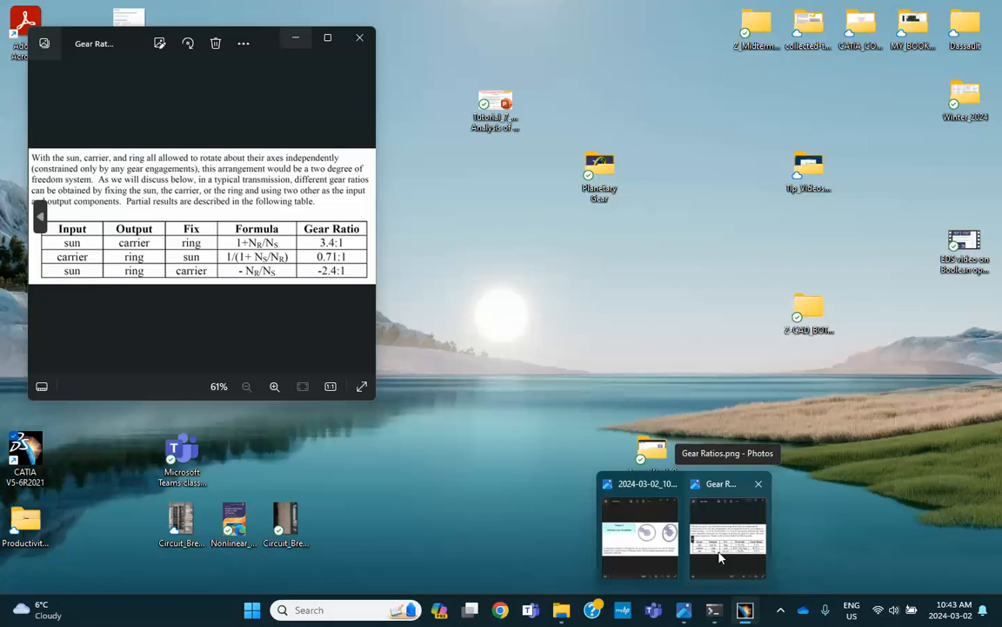
mouse_move(676, 550)
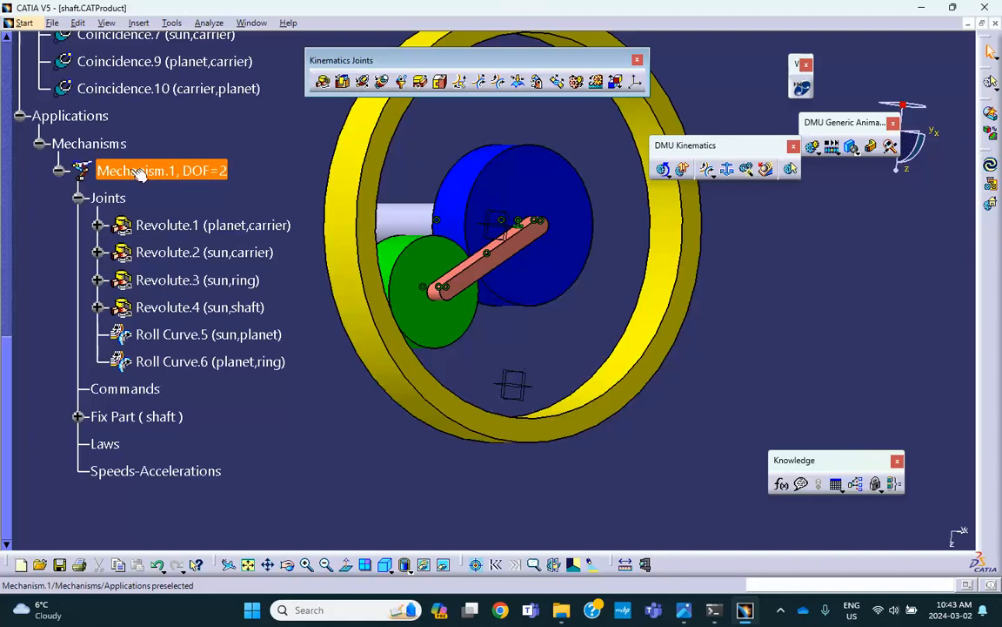
left_click(167, 171)
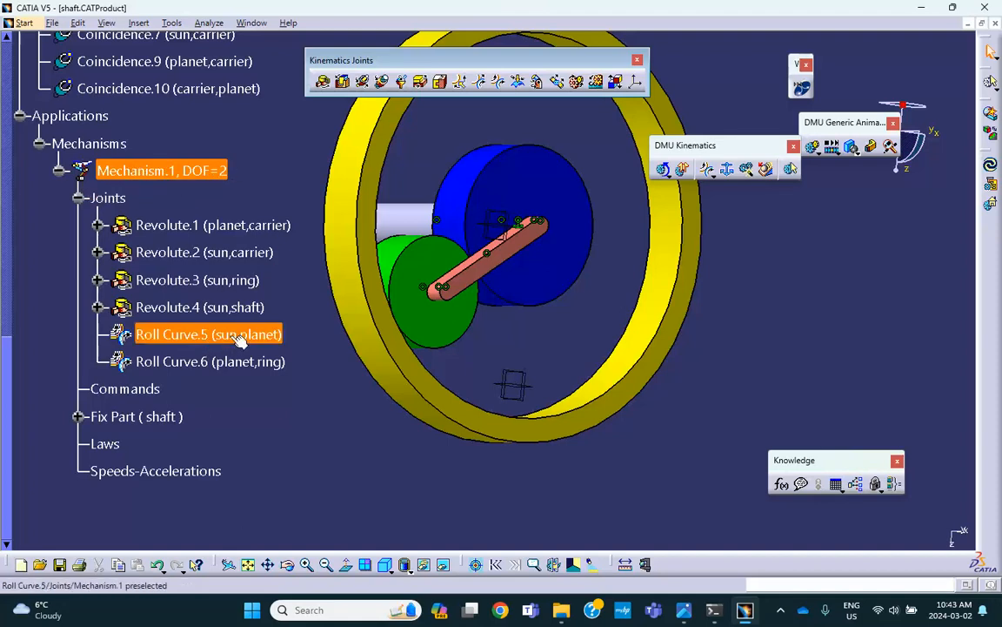
- Make the roll curve joint between the sun and the planet length driven
double_click(179, 339)
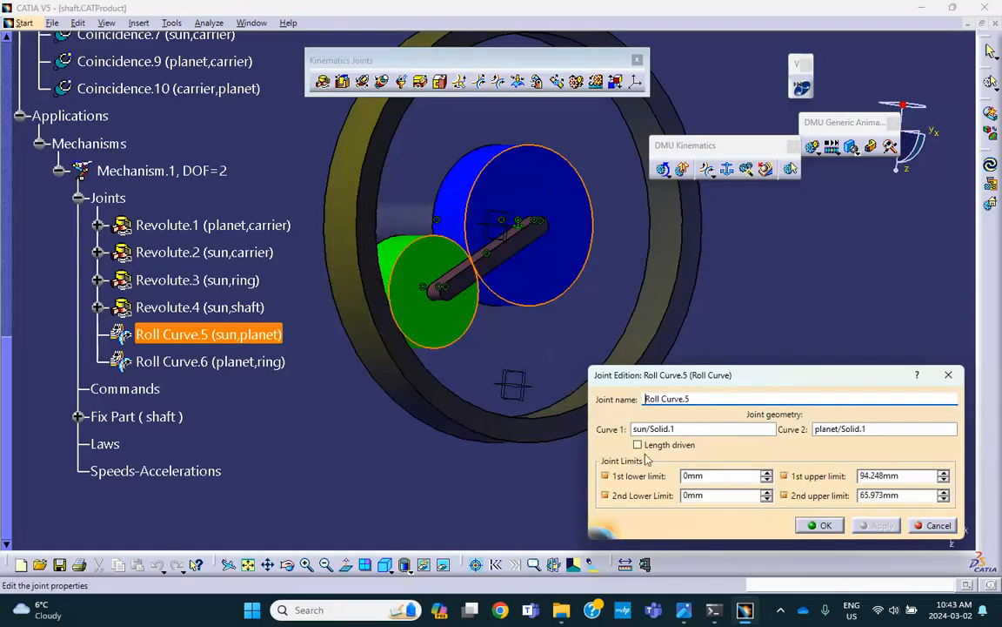
left_click(638, 445)
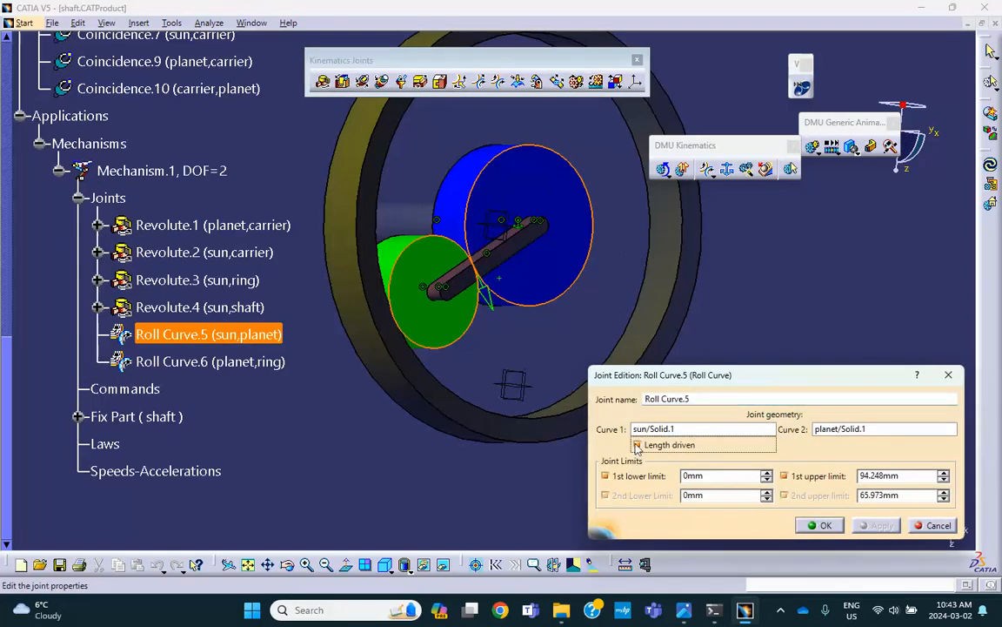
left_click(638, 445)
left_click(638, 444)
left_click(824, 526)
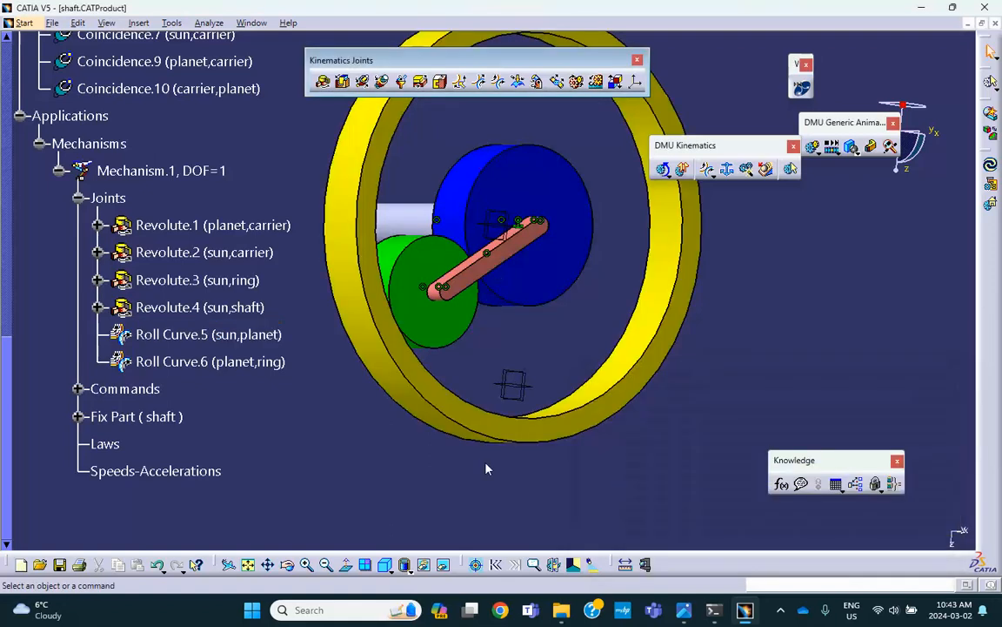
- Make the roll curve joint between the planet and the ring length driven as well
double_click(247, 360)
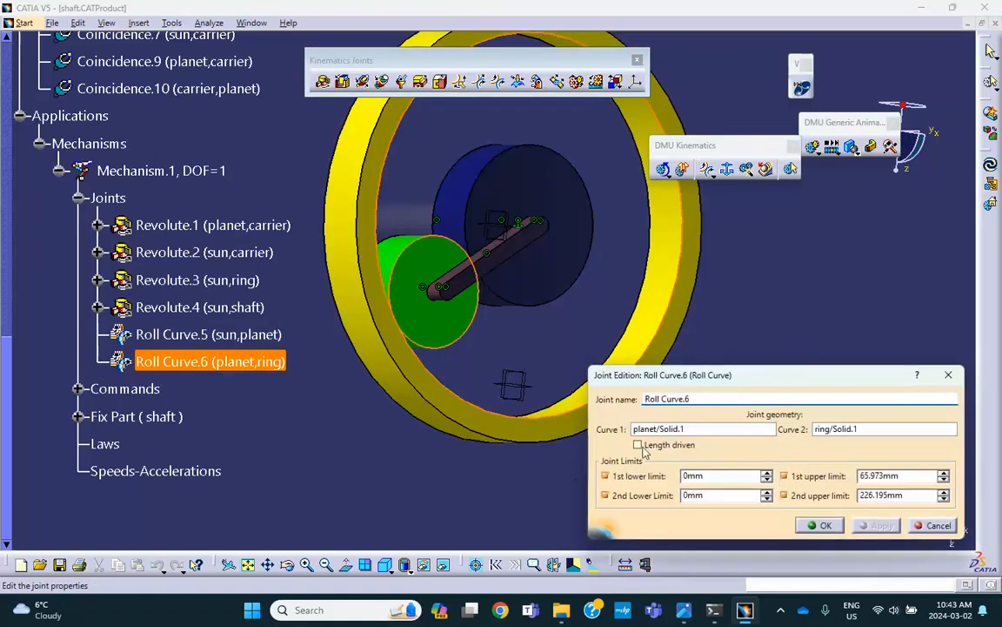
left_click(639, 444)
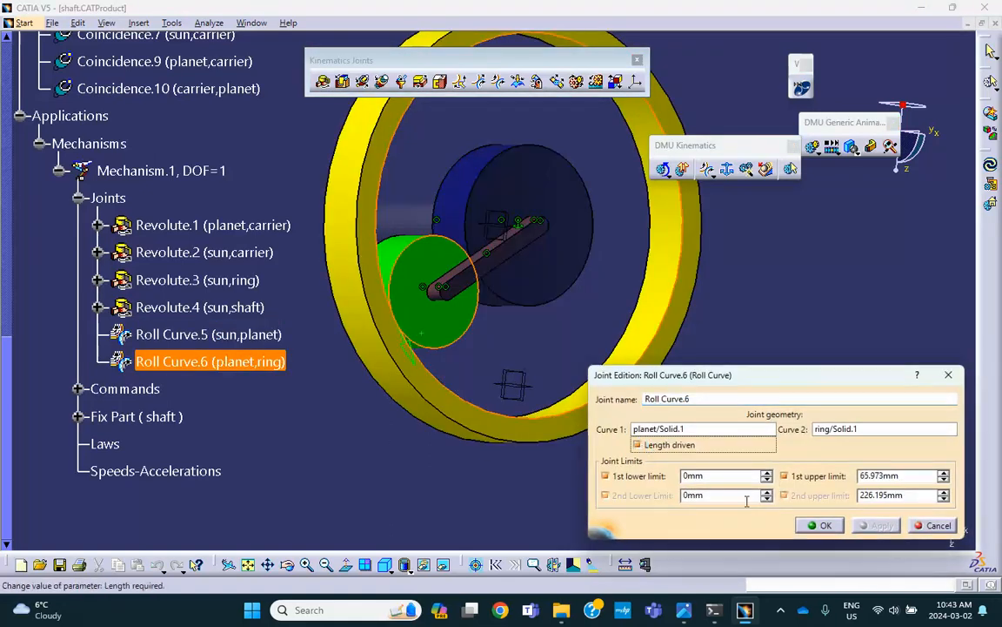
left_click(818, 525)
left_click(552, 342)
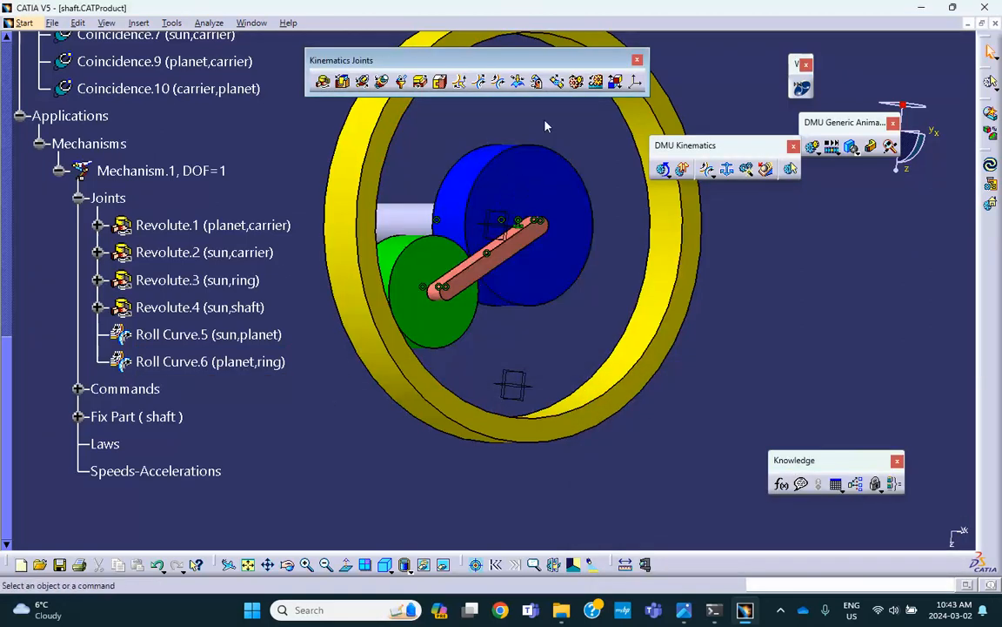
- Remove the length-driven option from both the sun-planet and the planet-ring roll curve joints
double_click(214, 342)
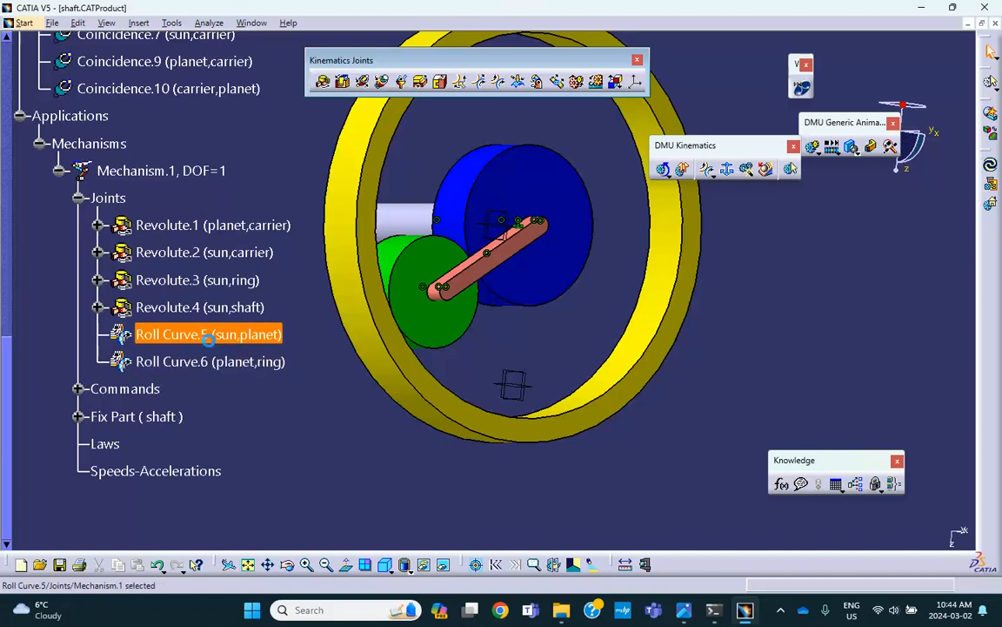
left_click(637, 446)
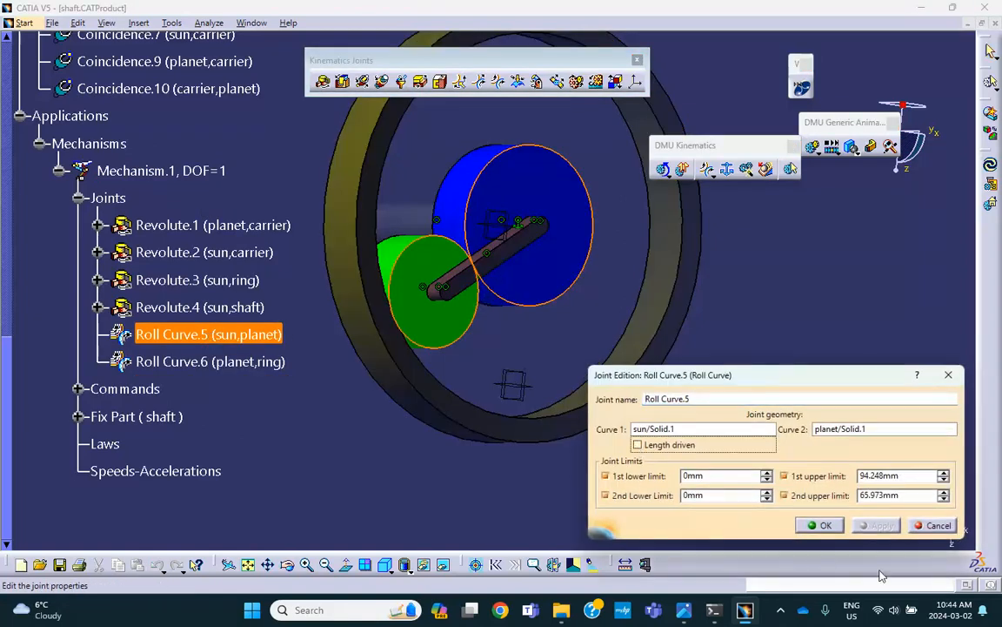
left_click(822, 526)
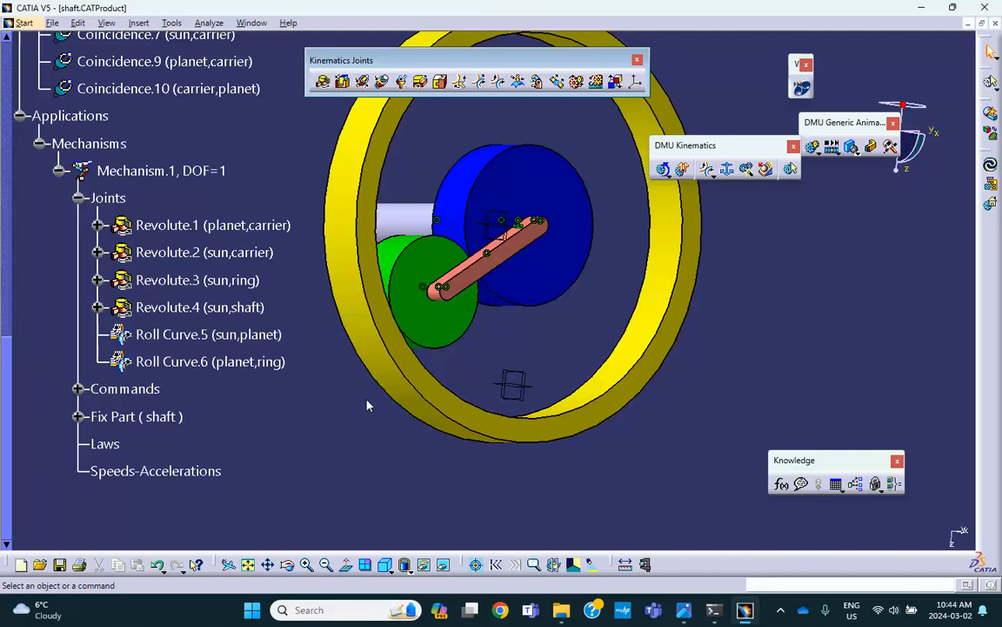
double_click(209, 361)
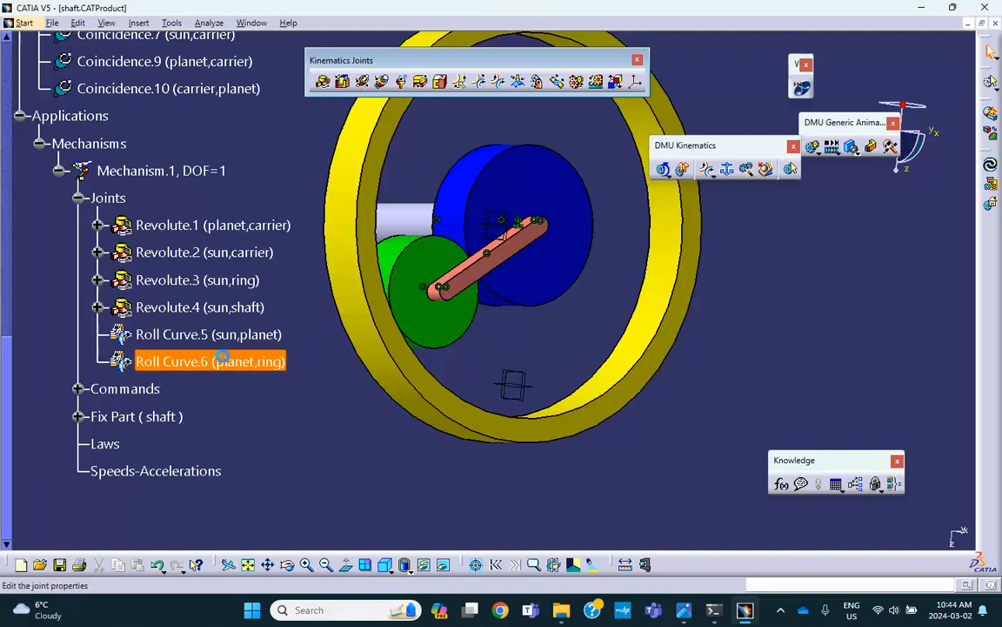
left_click(637, 445)
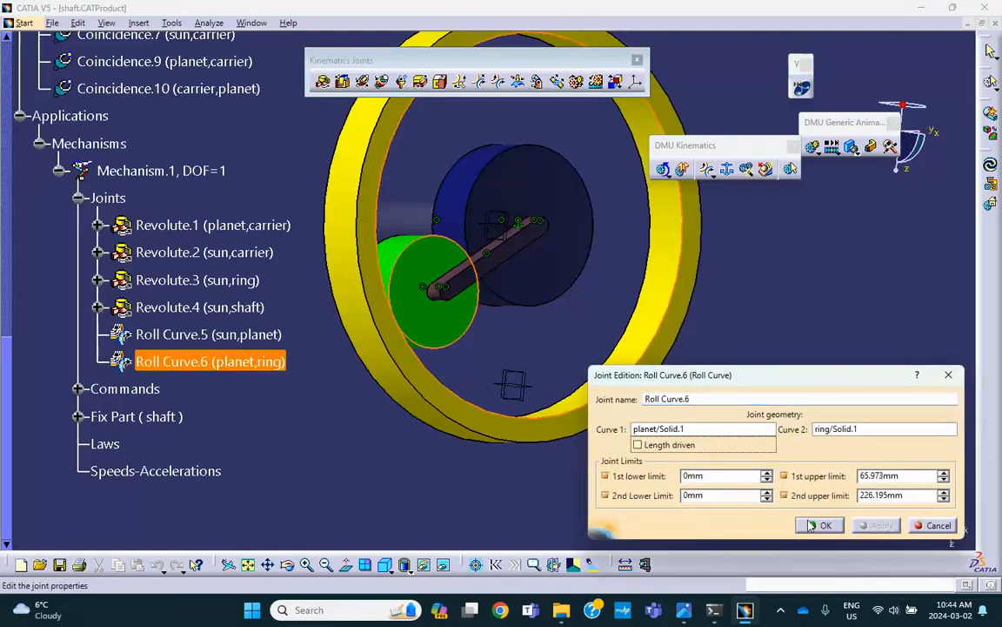
left_click(820, 525)
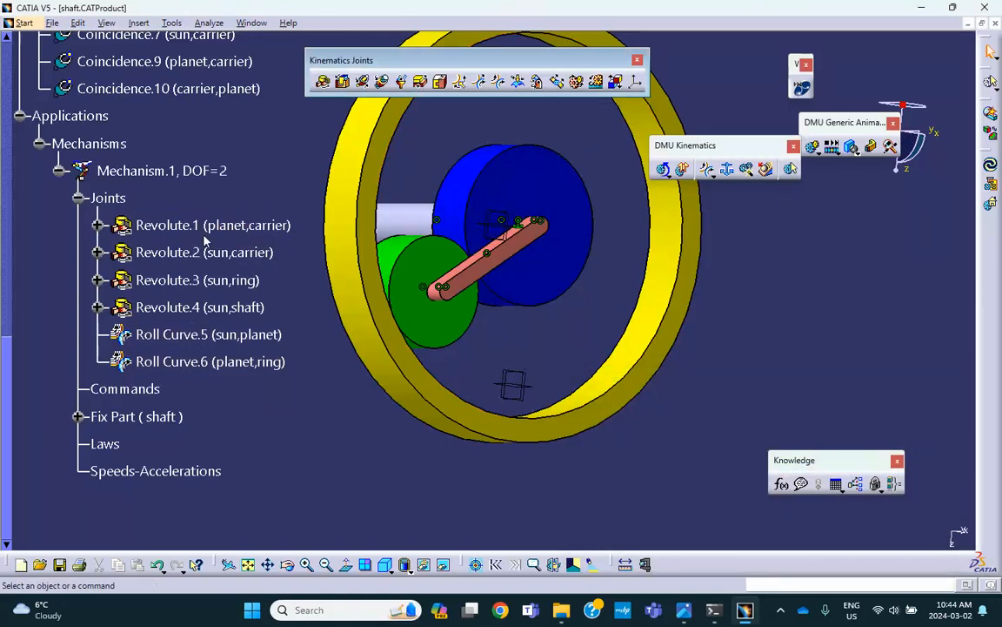
- Create a rigid joint in Mechanism.1 between the ring and the fixed shaft
middle_click_drag(288, 166, 315, 224)
left_click(287, 168)
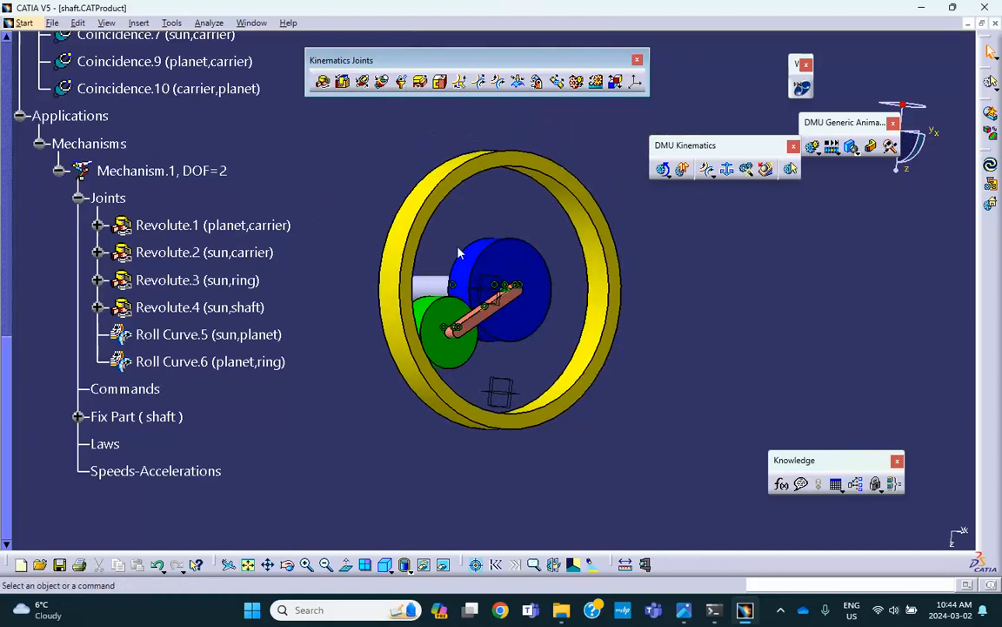
middle_click_drag(406, 163, 488, 155)
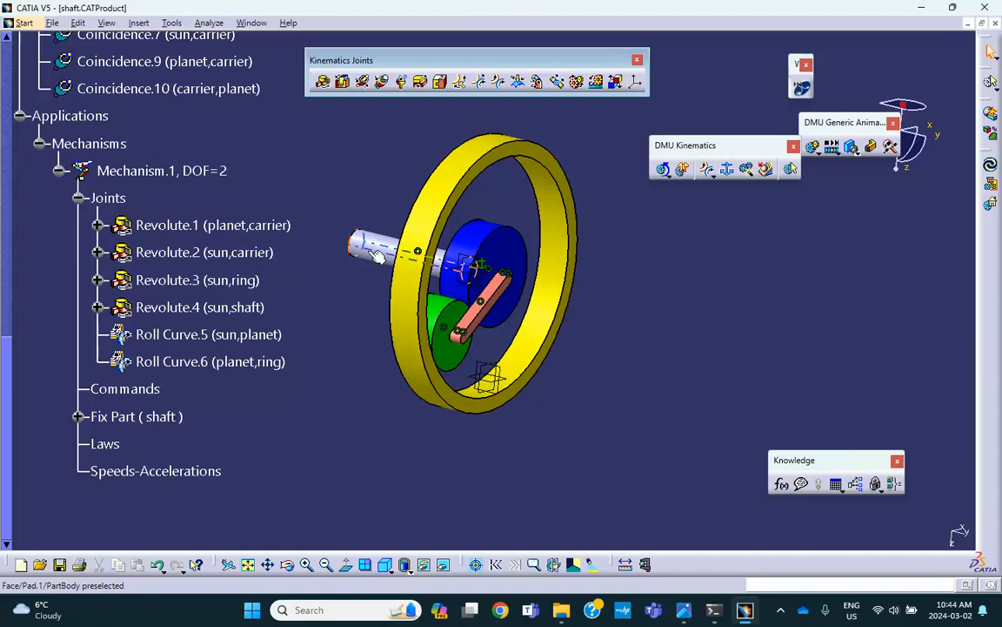
left_click(296, 227)
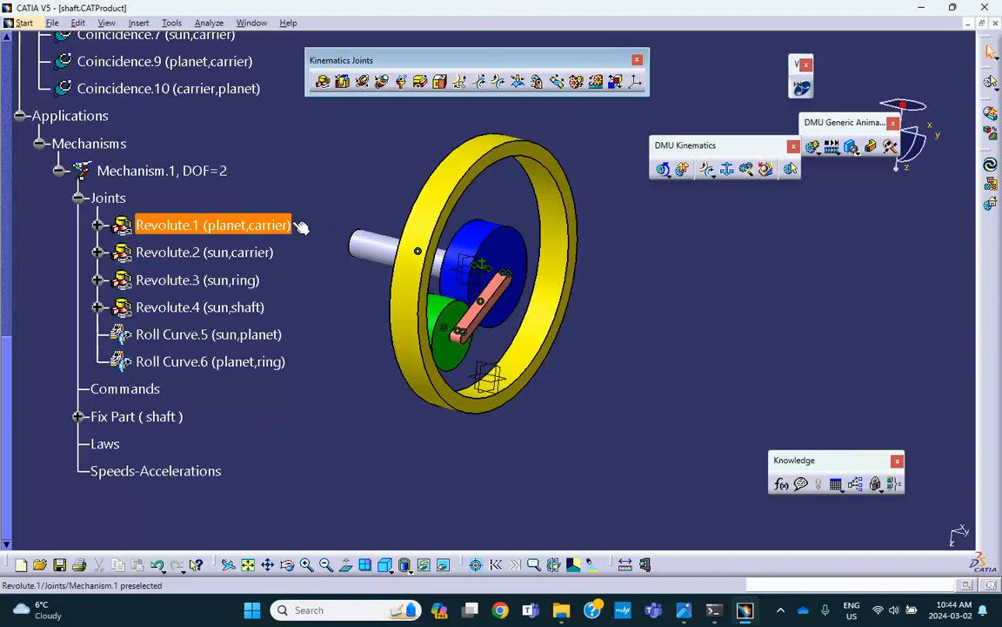
left_click(441, 81)
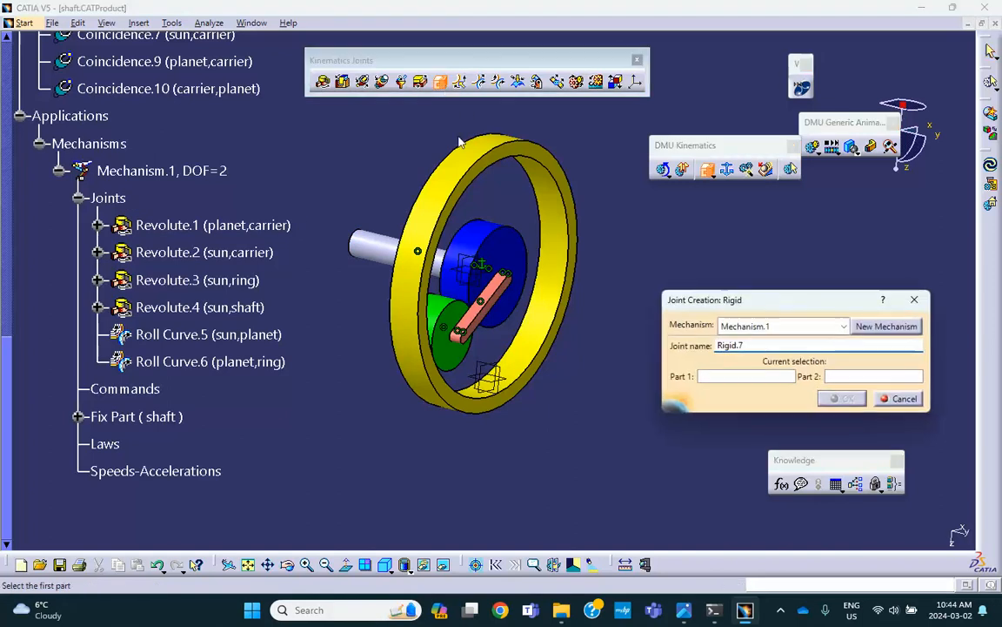
left_click(466, 170)
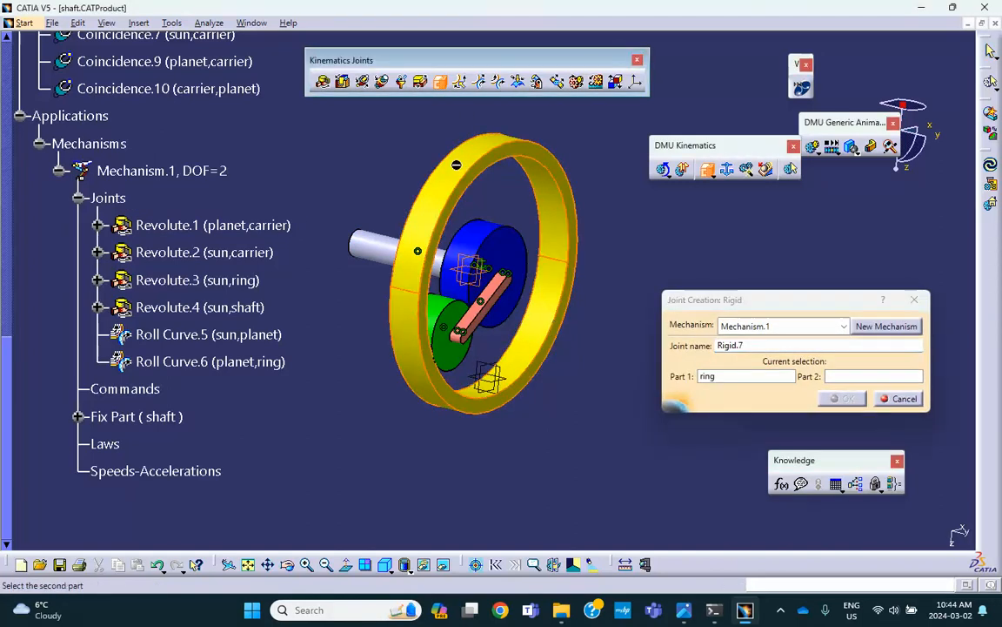
left_click(379, 253)
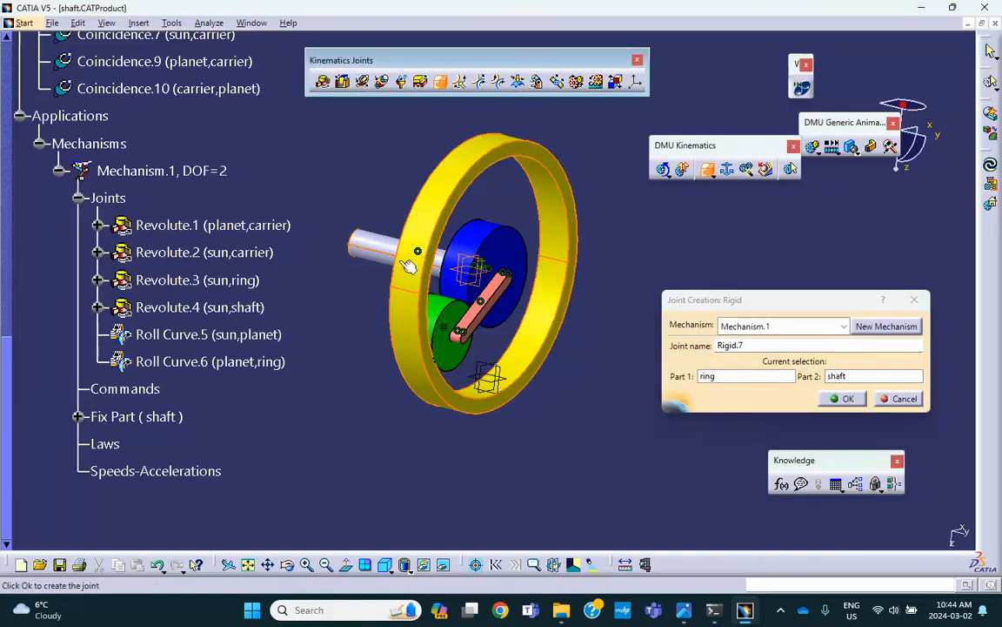
left_click(847, 399)
left_click(219, 193)
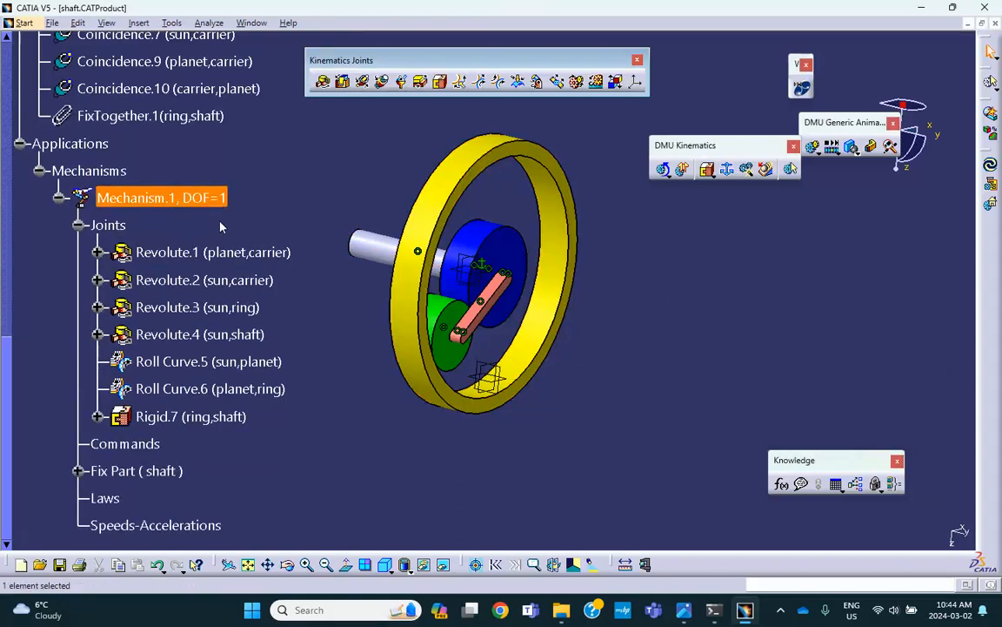
- Switch to the Gear Ratios image in Photos, read its input, output and fixed-member table, and return to CATIA
left_click(684, 610)
left_click(727, 532)
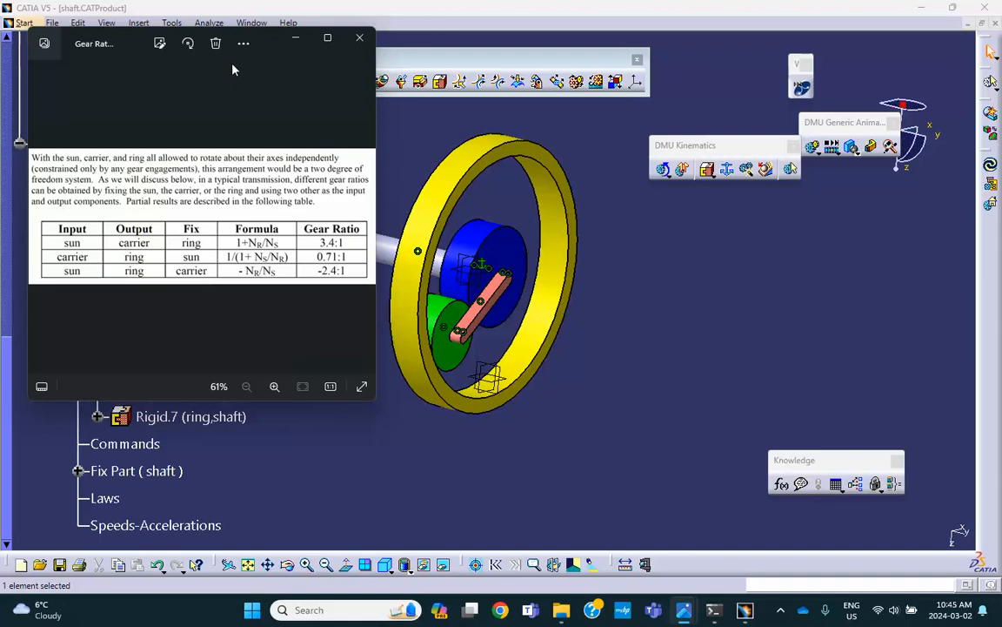
left_click(295, 37)
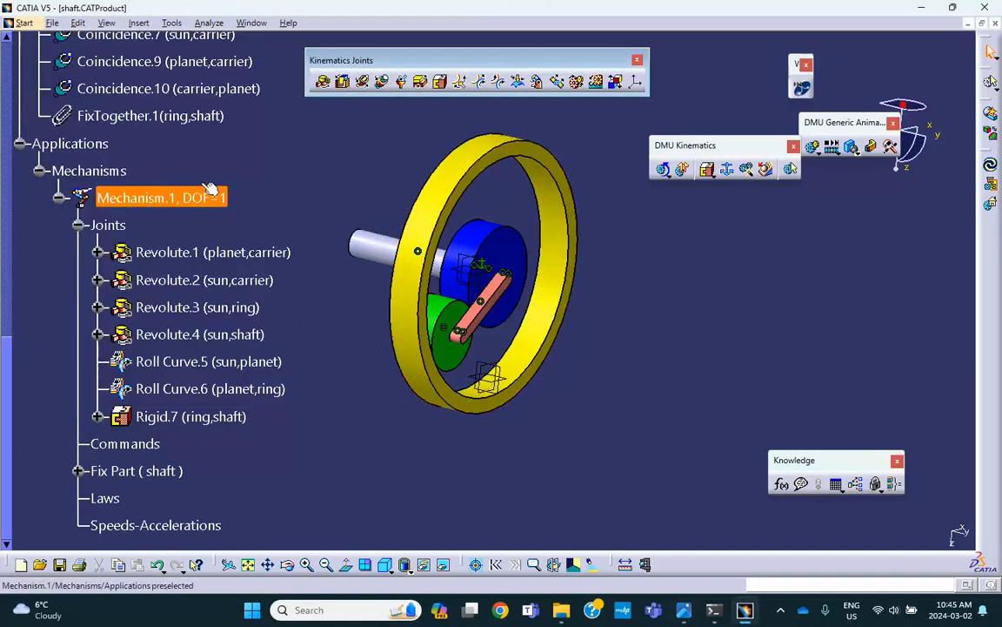
- Inspect the settings of the revolute joint between the sun and the ring
middle_click_drag(581, 300, 515, 294)
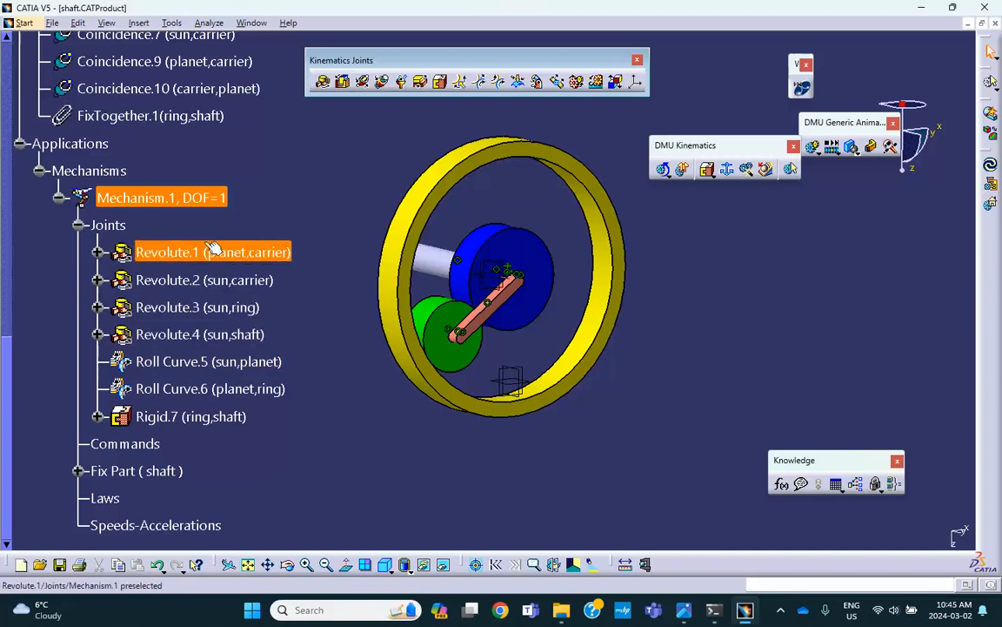
double_click(212, 315)
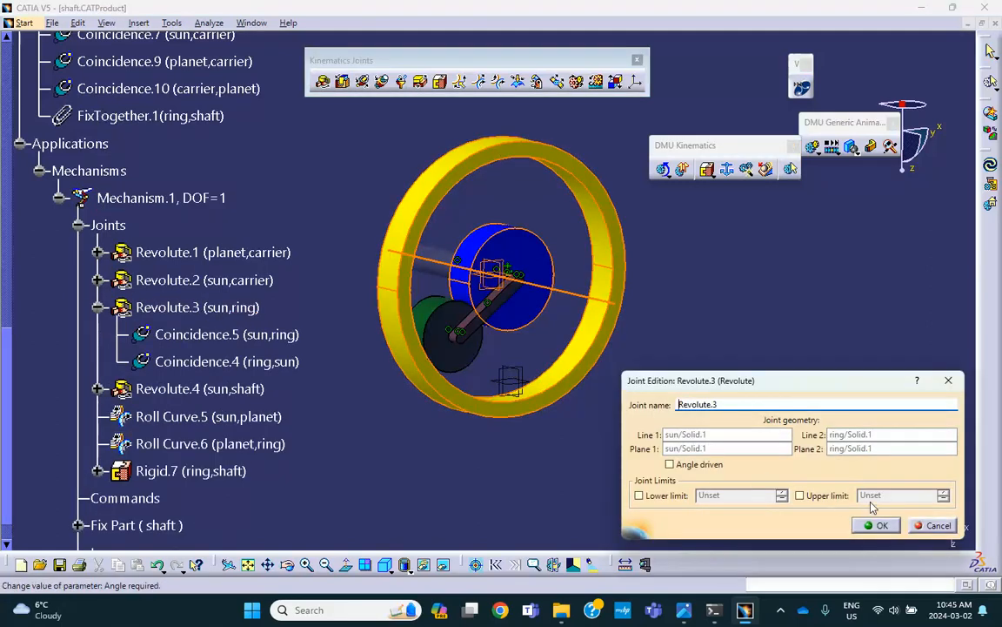
left_click(876, 524)
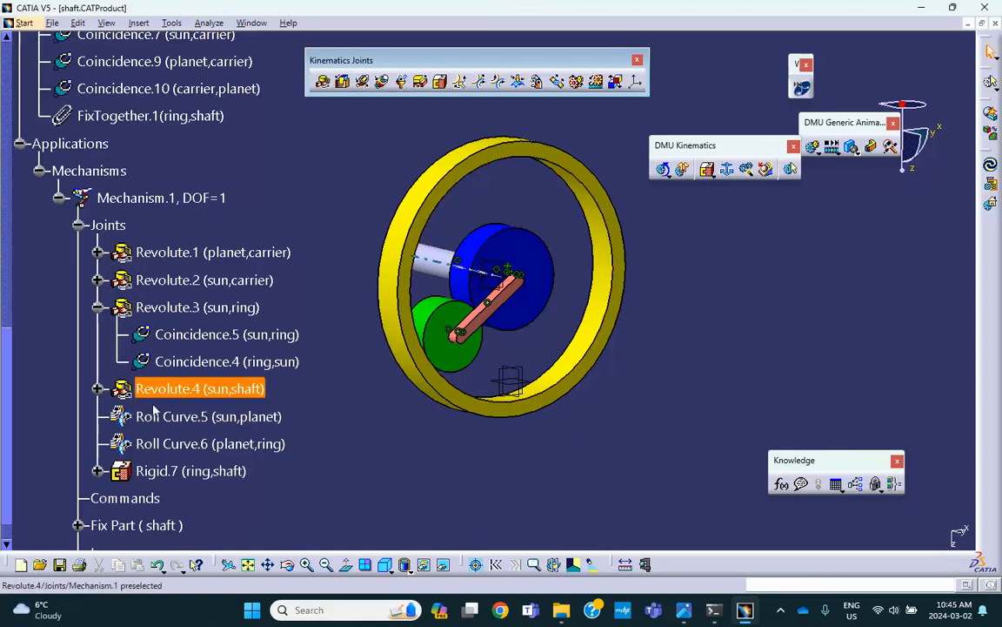
- Make the planet-ring roll curve joint length driven so that it drives the mechanism with the ring fixed
double_click(214, 444)
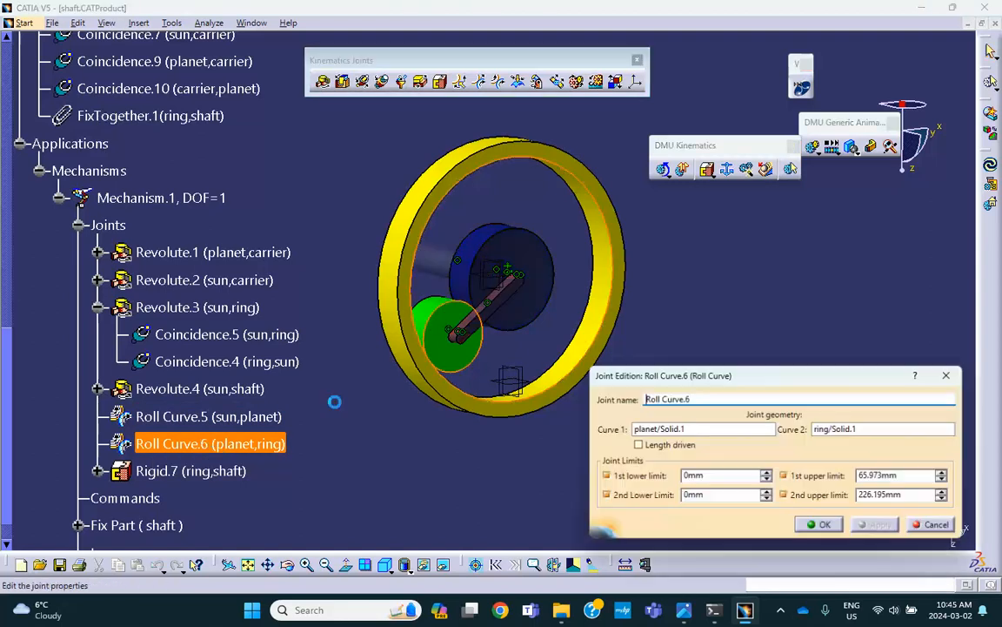
left_click(638, 445)
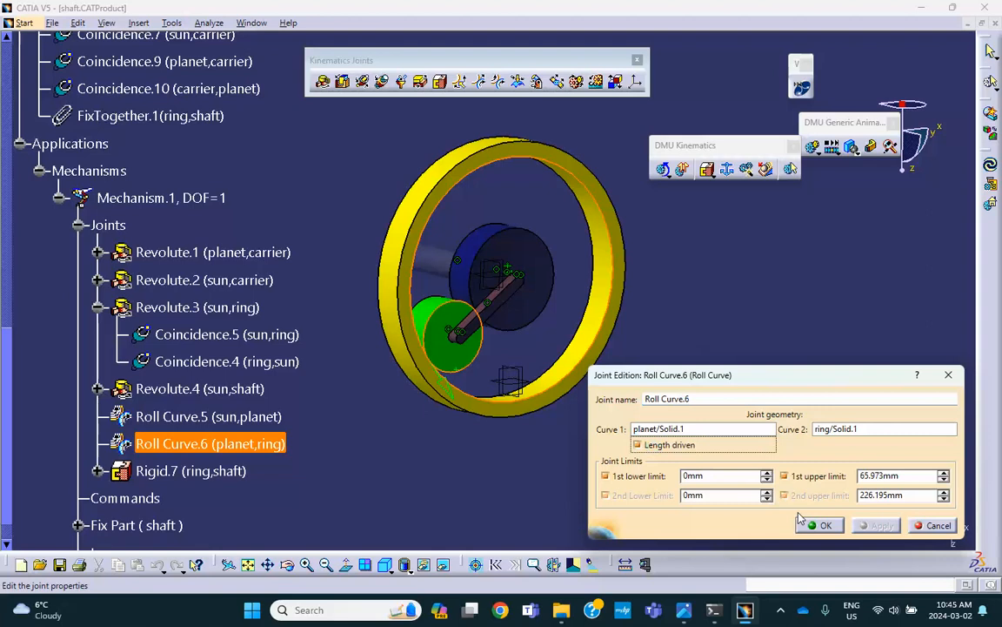
left_click(821, 526)
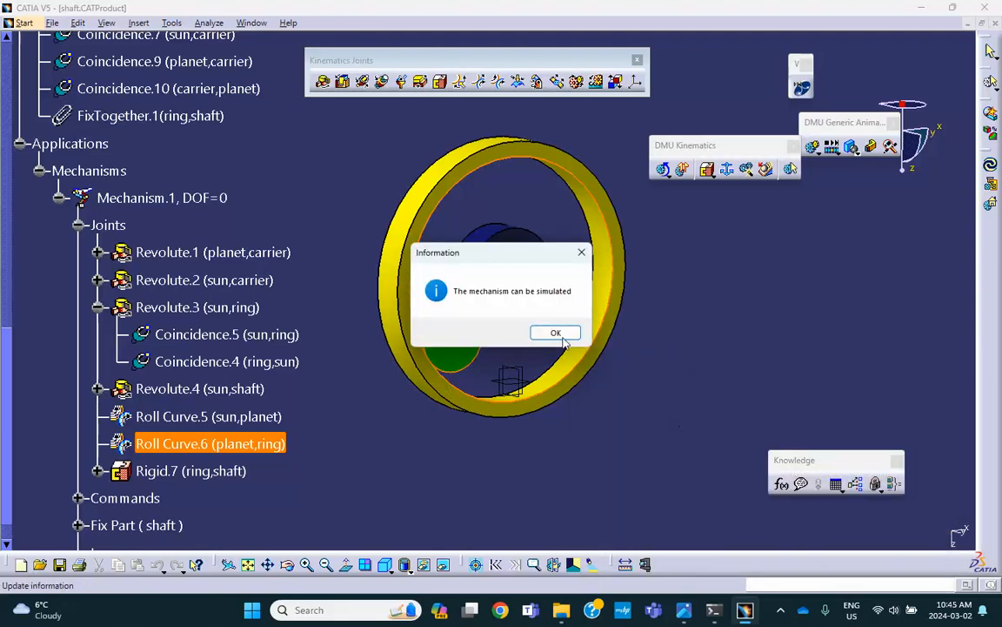
- Run a command-driven simulation of Mechanism.1 with the ring fixed, moving Command.1 down to 0, and reset it before closing
left_click(557, 334)
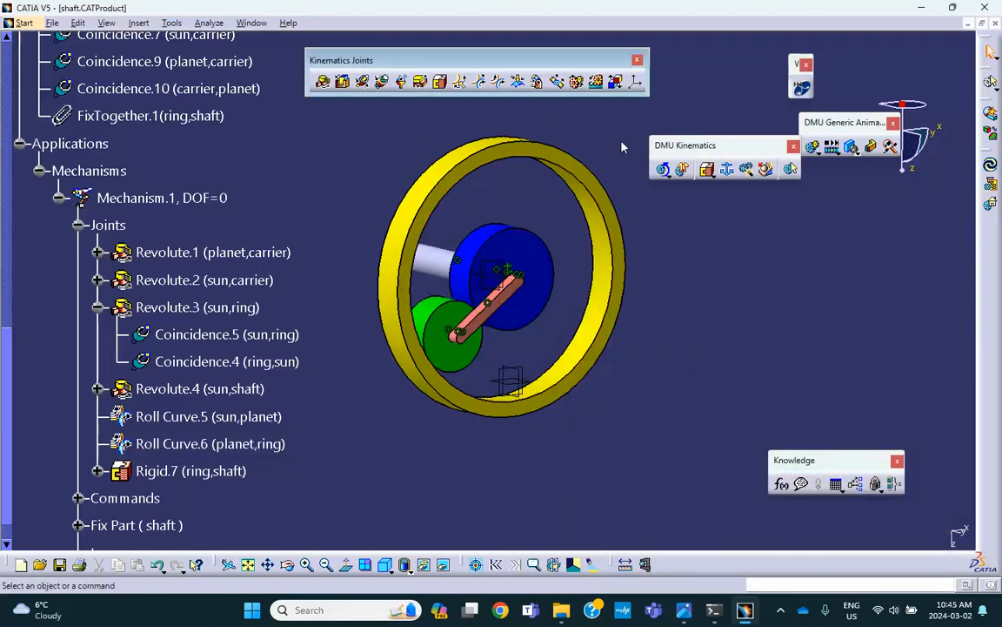
left_click(664, 171)
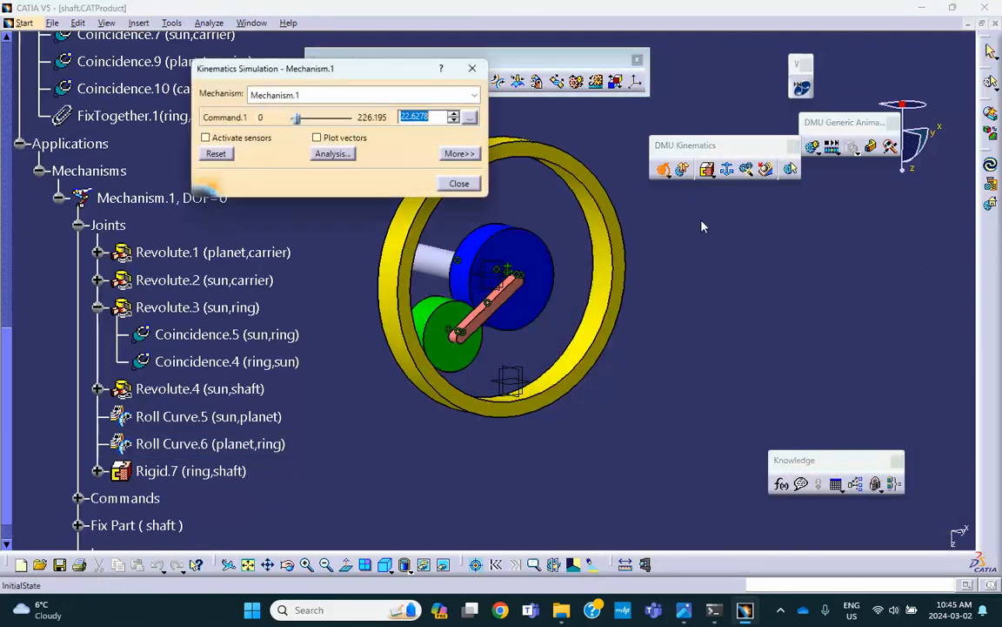
left_click_drag(367, 74, 810, 75)
mouse_move(739, 124)
left_mouse_down()
mouse_move(769, 123)
mouse_move(724, 124)
mouse_move(783, 121)
mouse_move(727, 125)
left_mouse_up()
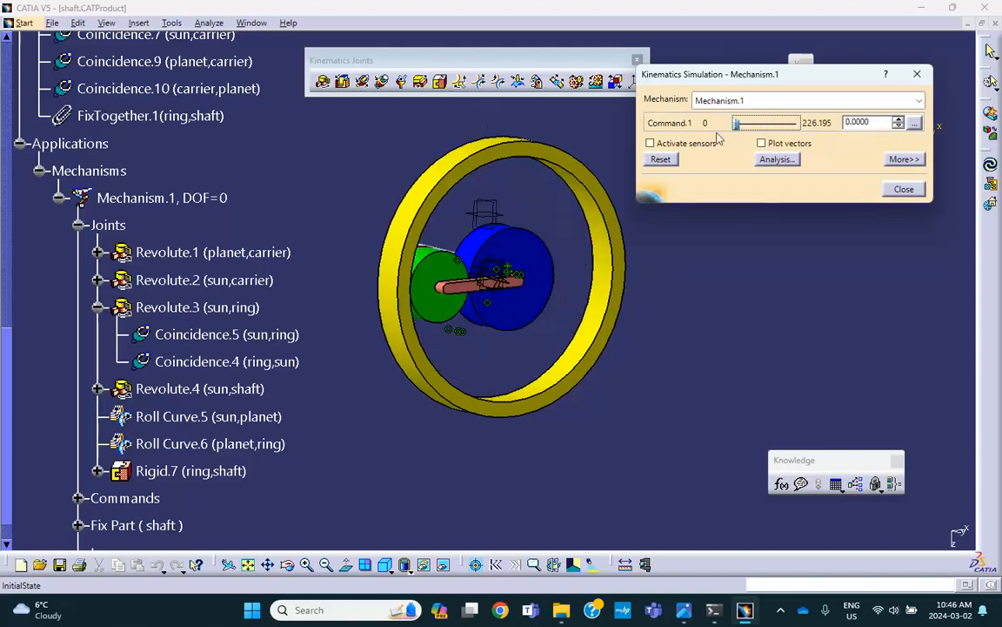
left_click(662, 159)
left_click(904, 189)
- Delete the rigid joint between the ring and the shaft from Mechanism.1 without deleting its children
scroll(229, 213, "down", 2)
scroll(229, 213, "down", 2)
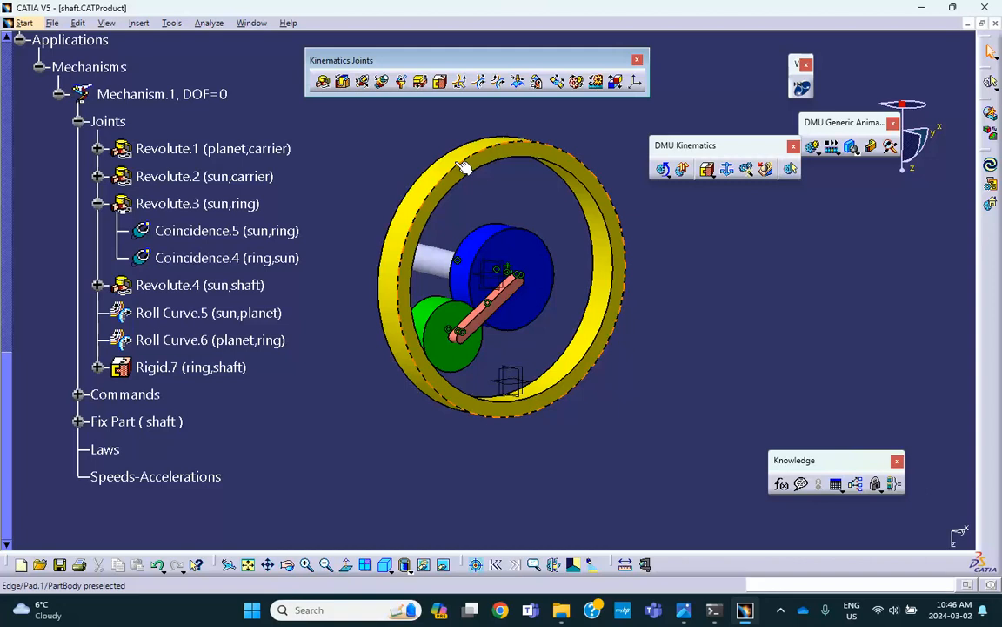
right_click(215, 373)
left_click(249, 335)
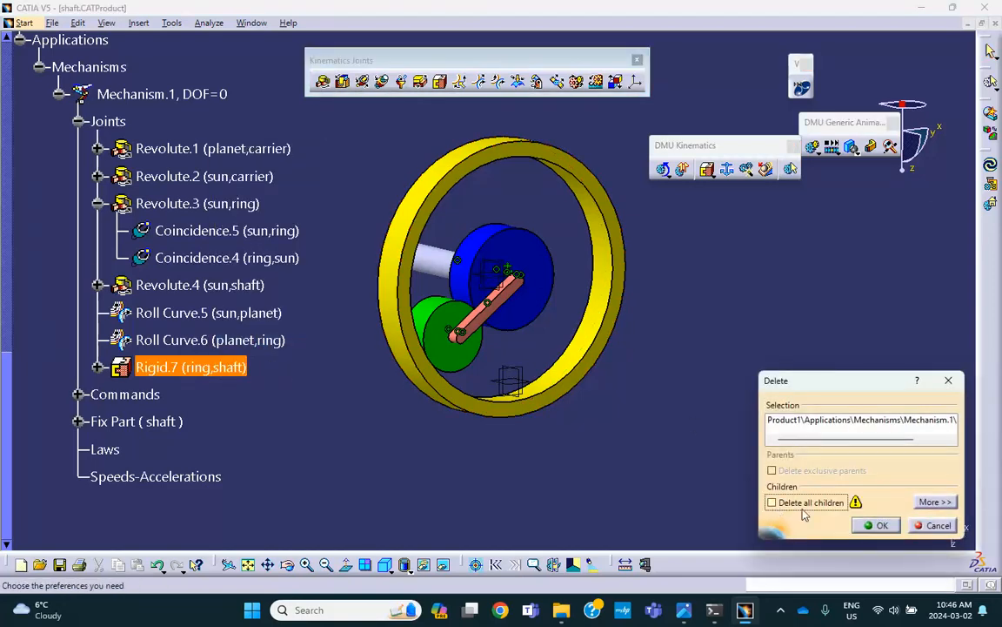
left_click(876, 525)
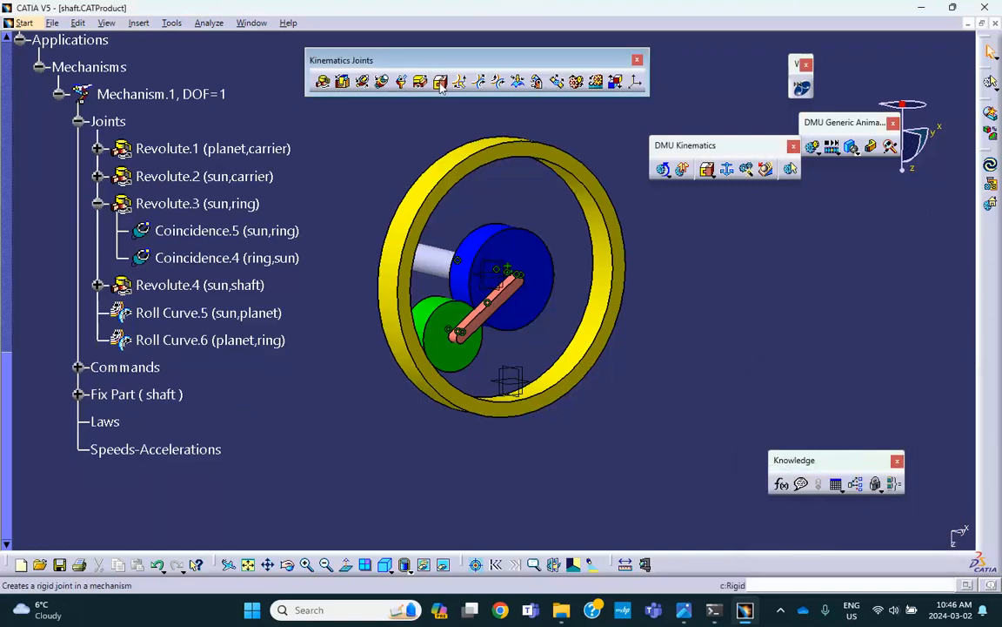
- Create a rigid joint in Mechanism.1 between the sun and the shaft
left_click(440, 82)
left_click(469, 242)
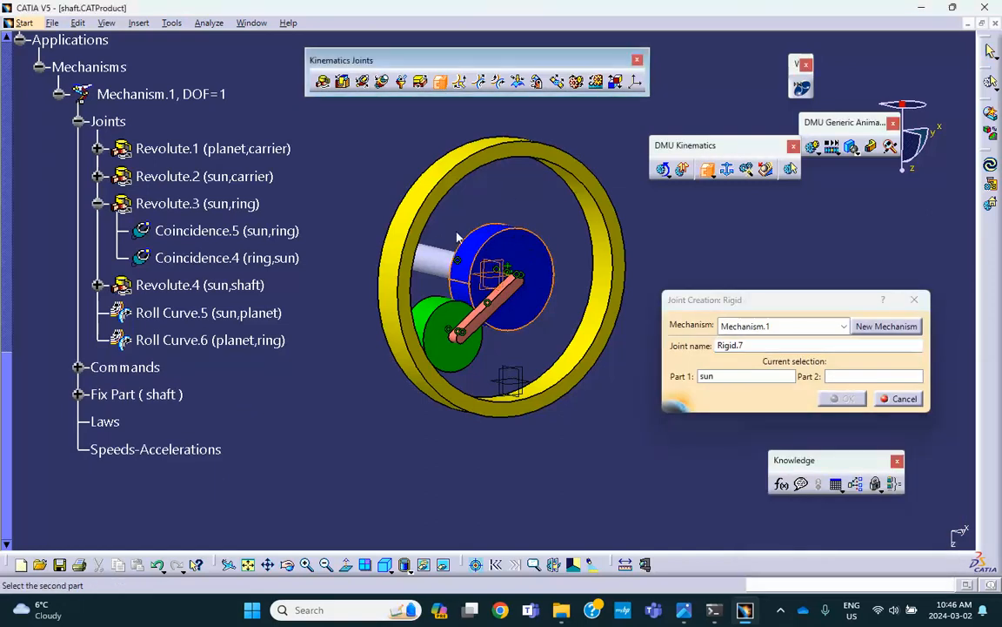
left_click(436, 262)
left_click(831, 400)
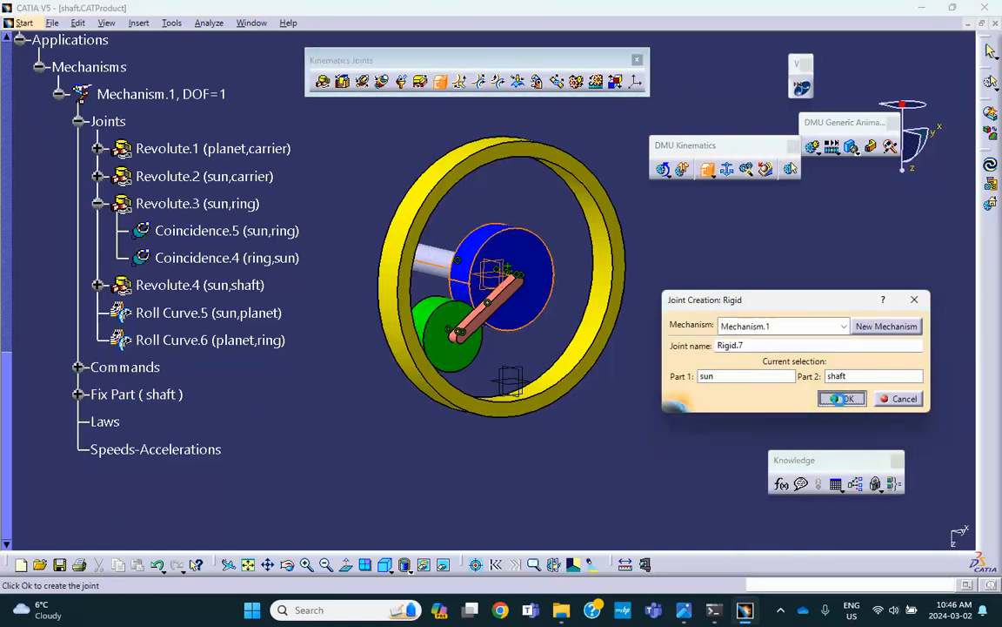
left_click(556, 333)
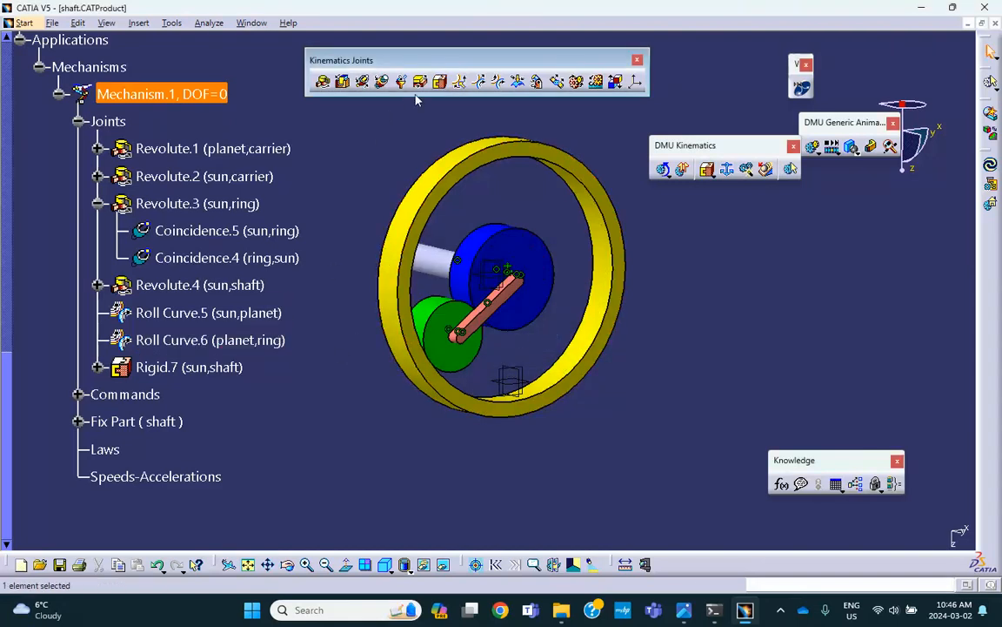
- Simulate Mechanism.1 with commands while the sun is fixed, moving Command.1 through its range and back to 0
left_click(668, 173)
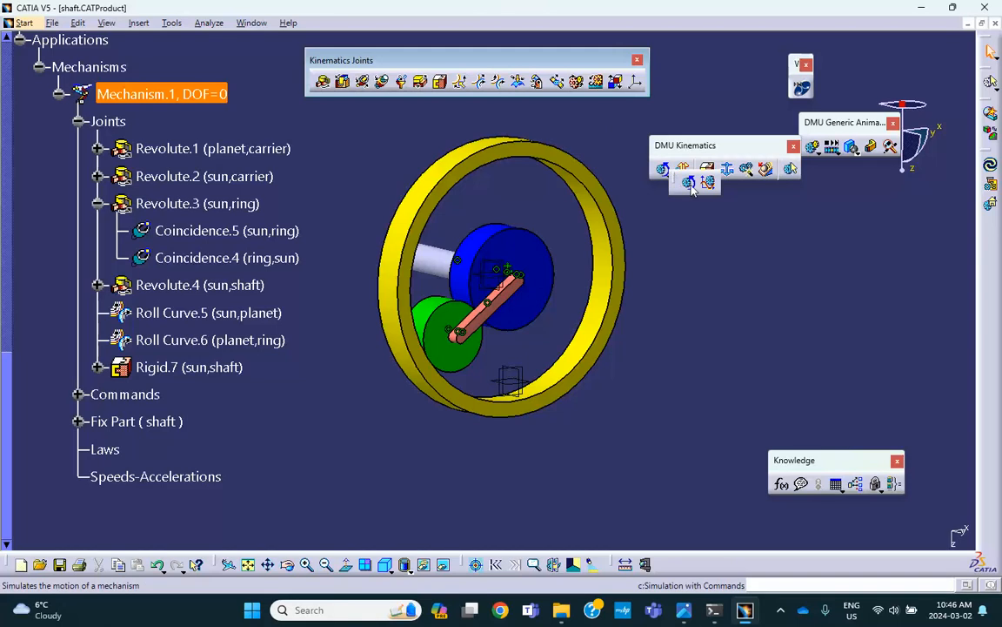
left_click(688, 183)
left_click(744, 127)
left_click_drag(744, 127, 721, 122)
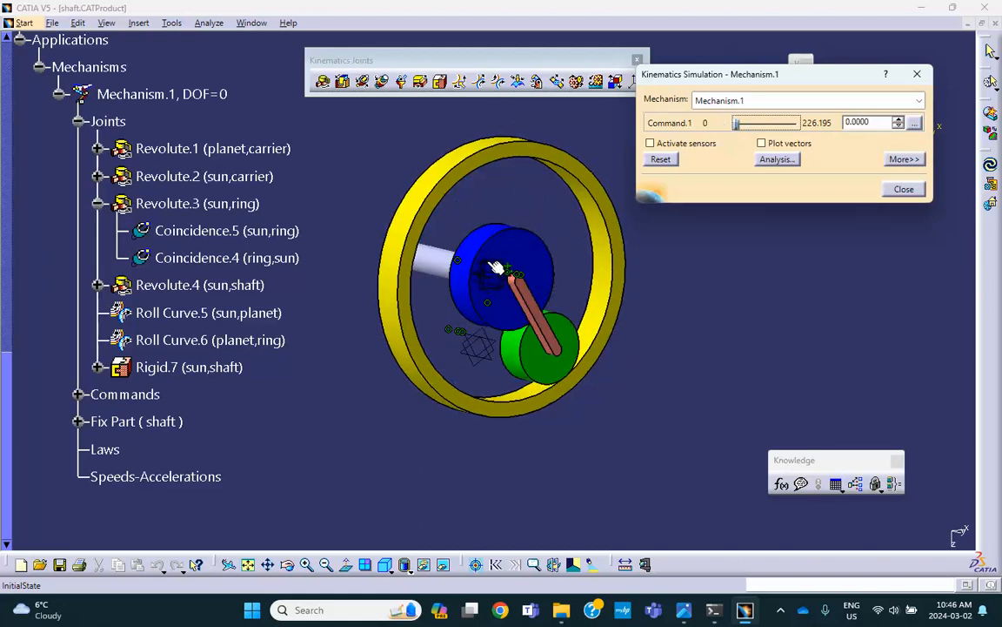
- Check the fixed-member column in the Gear Ratios image in Photos, return to CATIA, and close the simulation without resetting
left_click(684, 609)
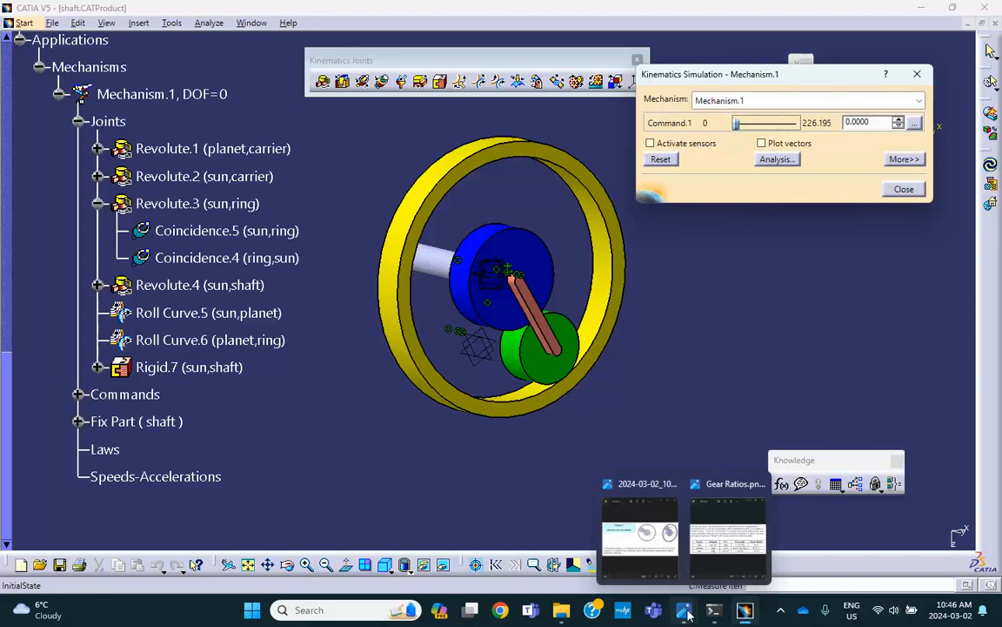
left_click(720, 557)
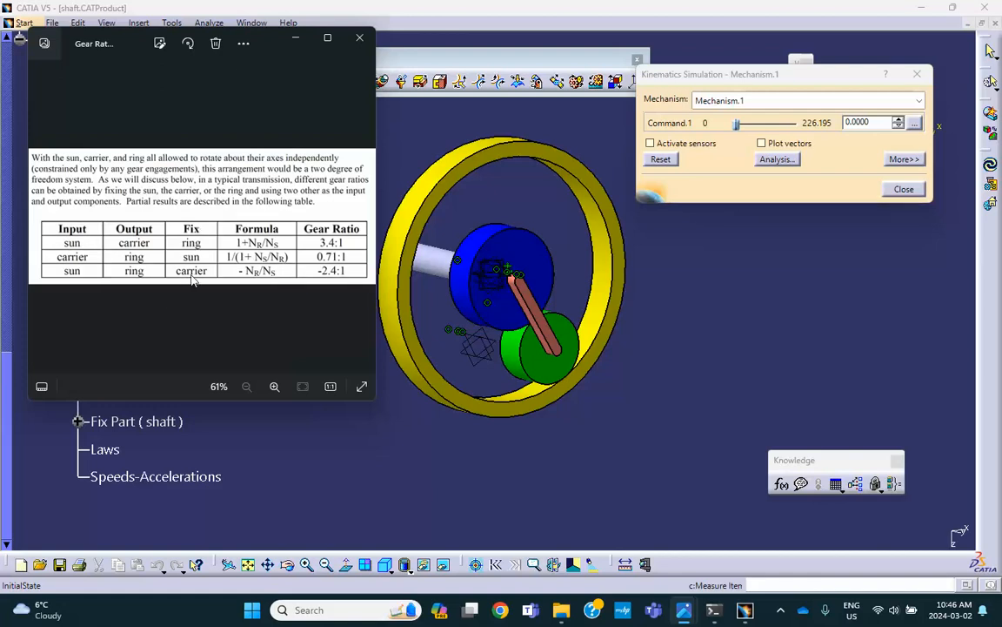
left_click(694, 241)
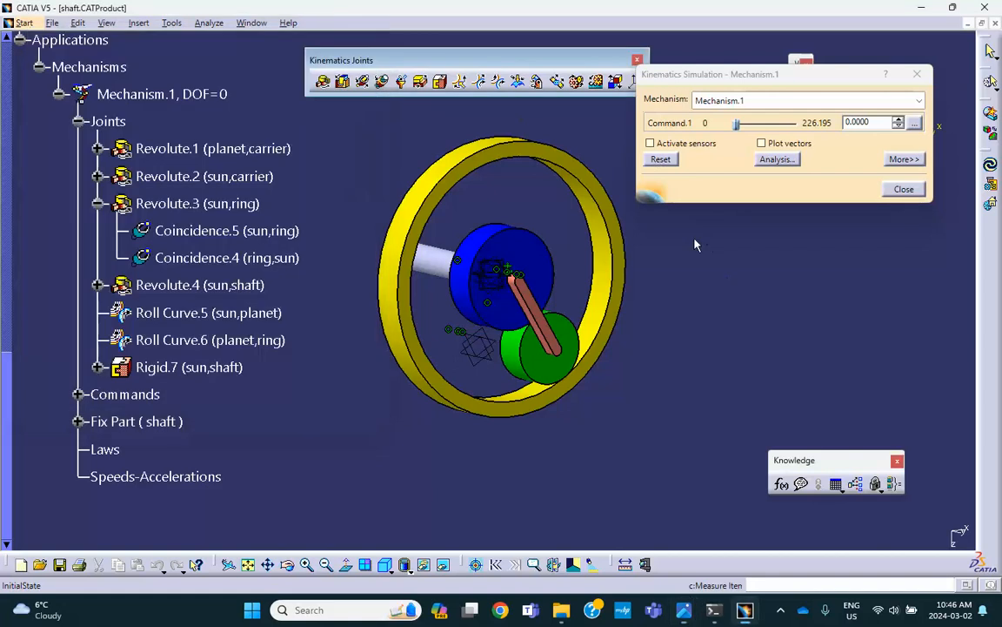
left_click(897, 188)
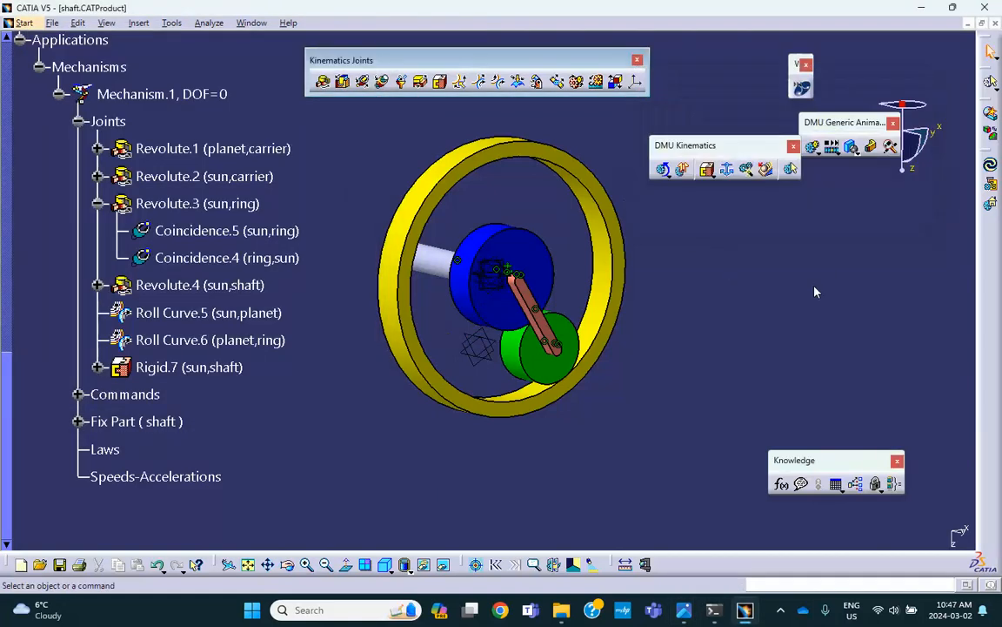
- Delete the rigid joint between the sun and the shaft with the deletion of all children turned off
right_click(214, 364)
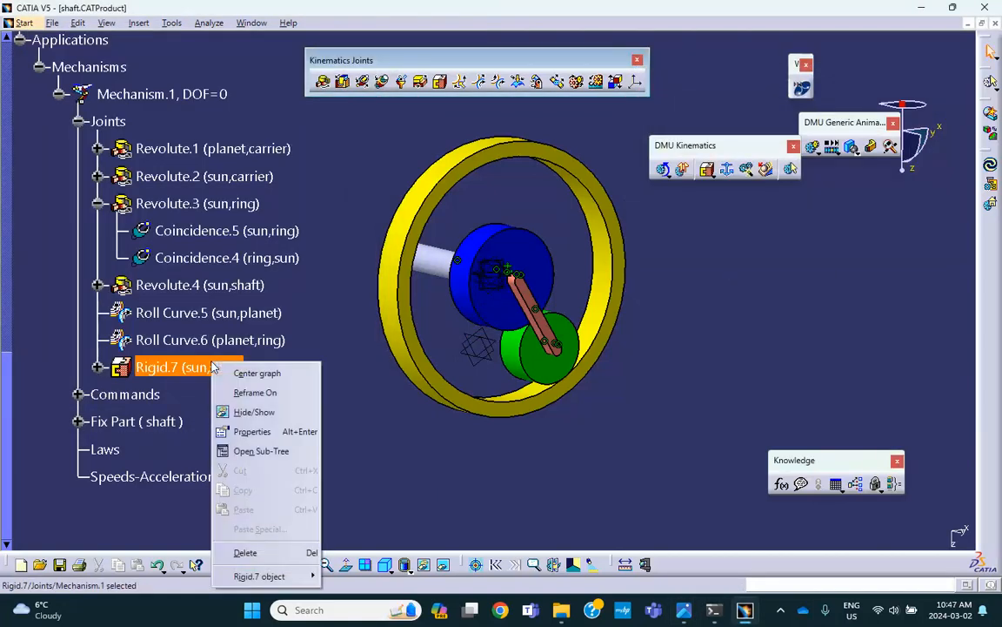
left_click(281, 552)
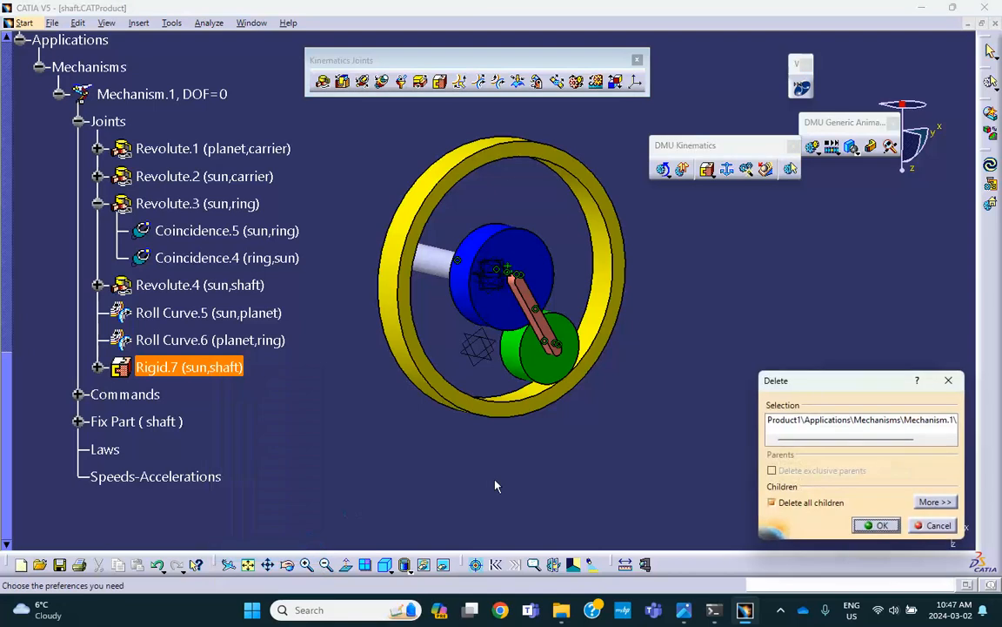
left_click(771, 502)
left_click(877, 525)
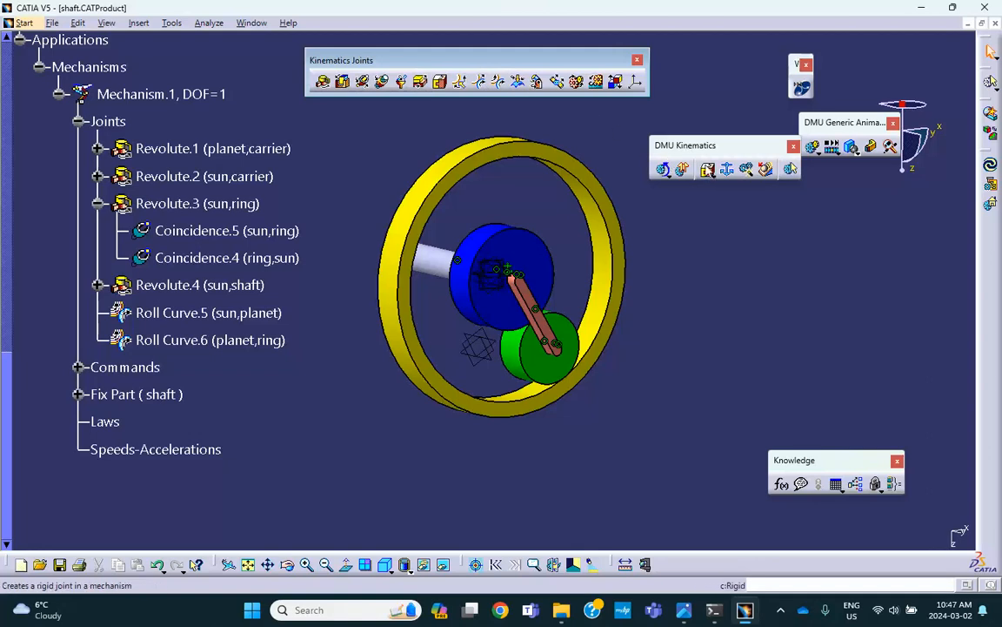
- Create a rigid joint in Mechanism.1 between the carrier and the shaft
left_click(439, 81)
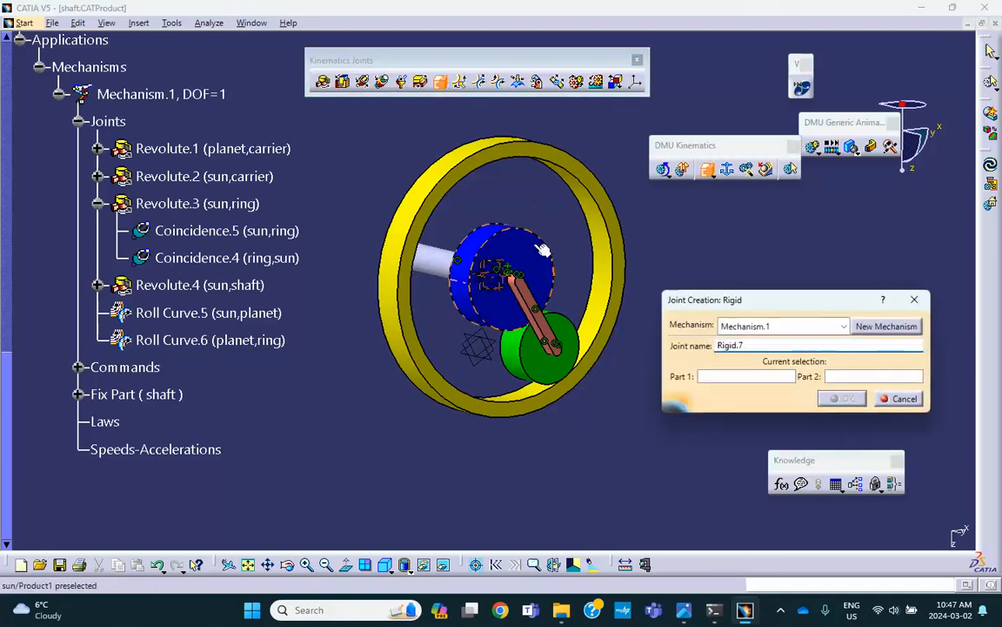
left_click(531, 311)
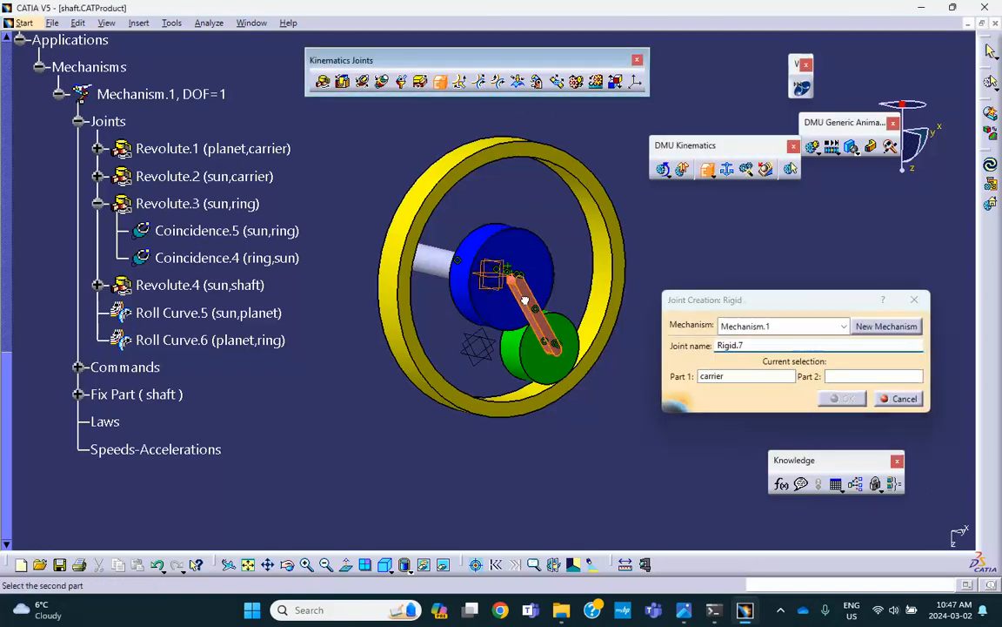
left_click(435, 260)
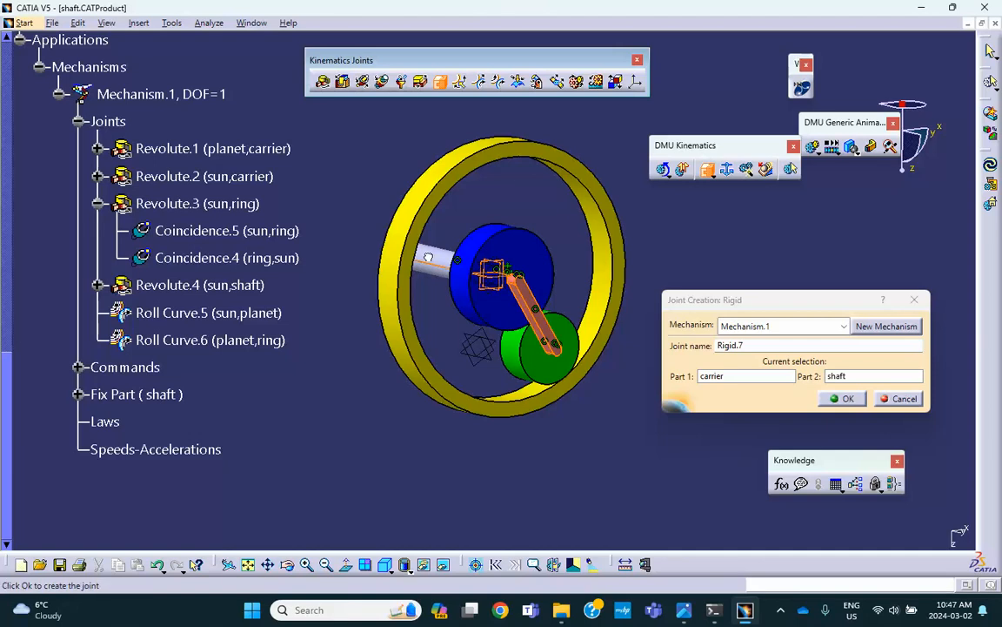
left_click(853, 399)
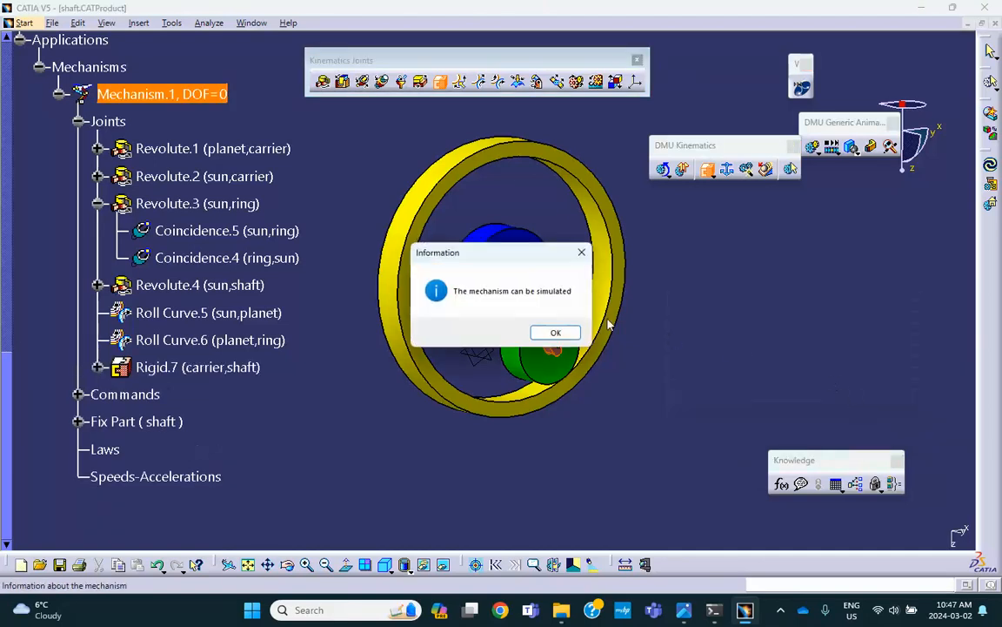
left_click(555, 329)
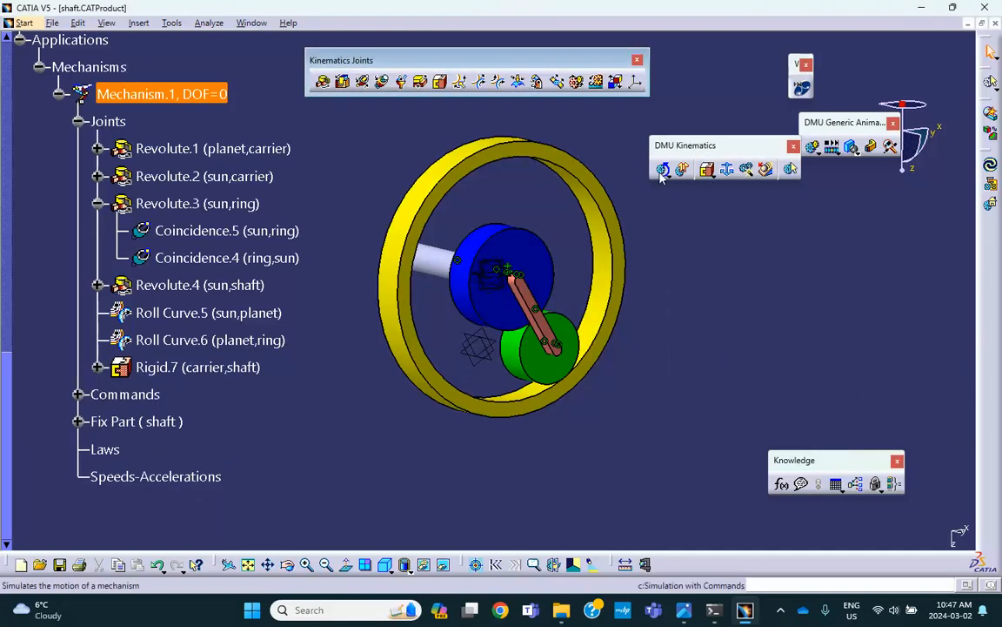
- Simulate Mechanism.1 with the carrier fixed, leave Command.1 at 56.5487, and close the simulation
left_click(707, 171)
mouse_move(737, 124)
left_mouse_down()
mouse_move(797, 127)
mouse_move(729, 124)
mouse_move(778, 127)
mouse_move(733, 123)
mouse_move(766, 135)
mouse_move(727, 146)
mouse_move(772, 125)
mouse_move(733, 130)
mouse_move(752, 131)
left_mouse_up()
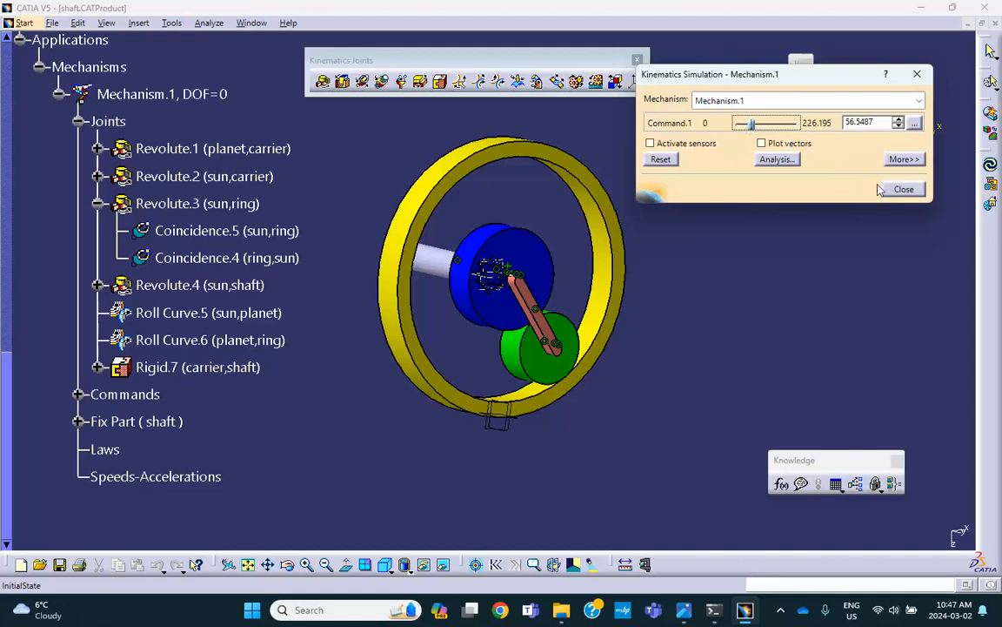
left_click(904, 189)
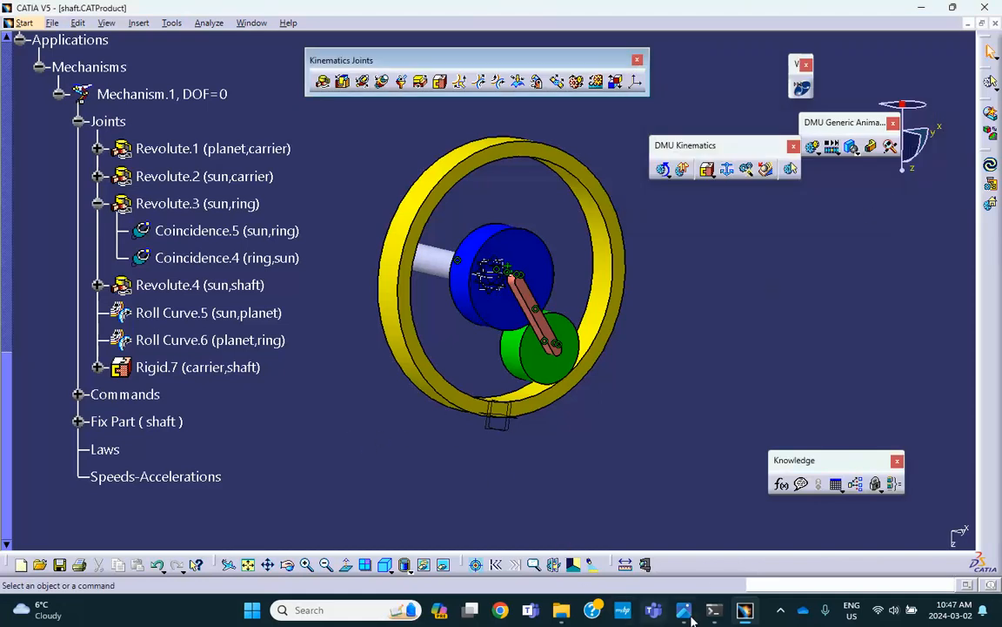
- Switch to the Gear Ratios image in Photos and review the table of input, output and fixed members with their ratios
mouse_move(687, 615)
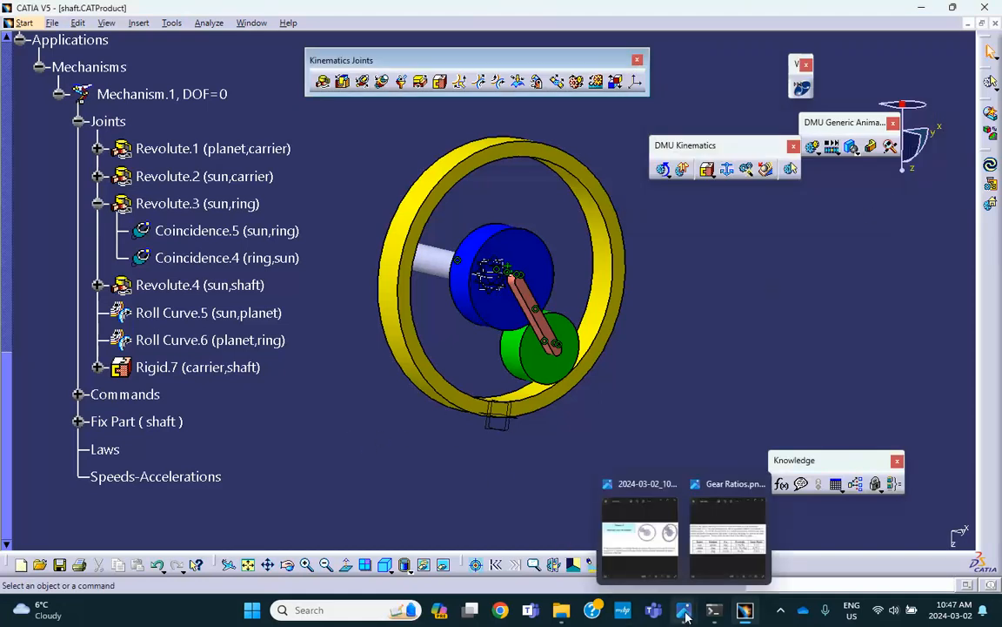
left_click(727, 535)
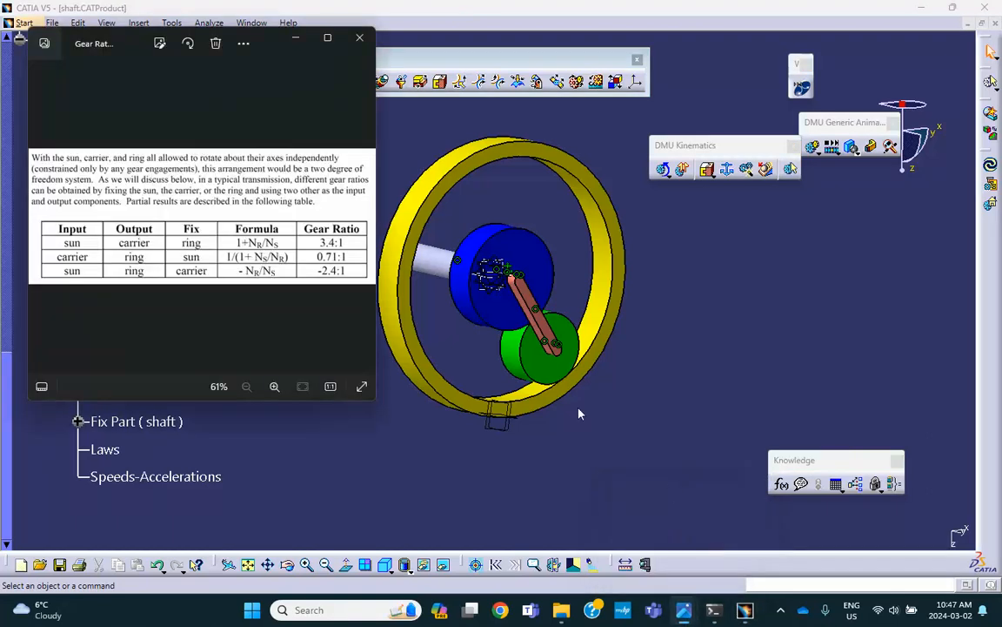